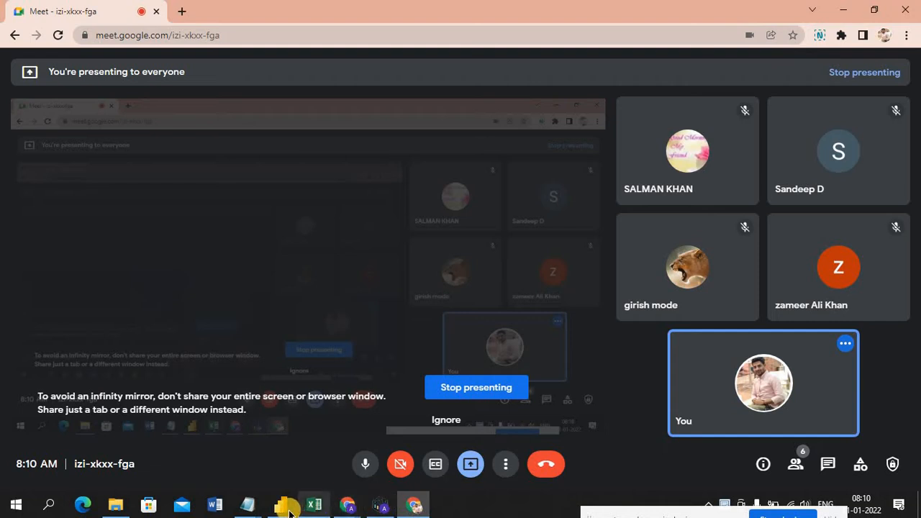
Step: Switch from the meeting window to the untitled report in Power BI Desktop
mouse_move(289, 509)
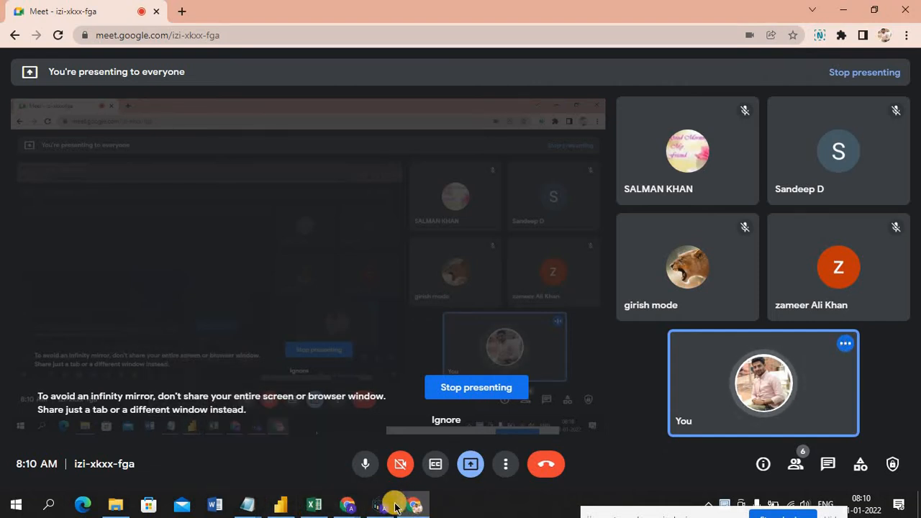
left_click(272, 508)
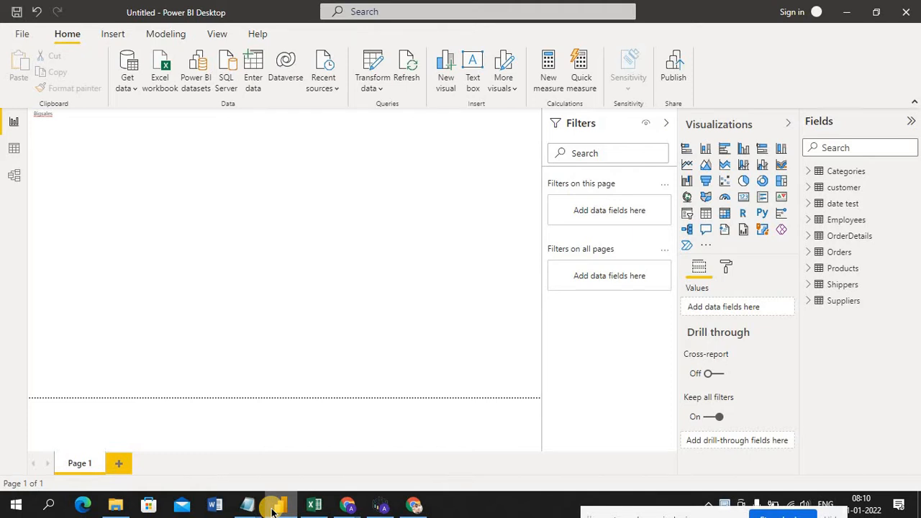
left_click(417, 506)
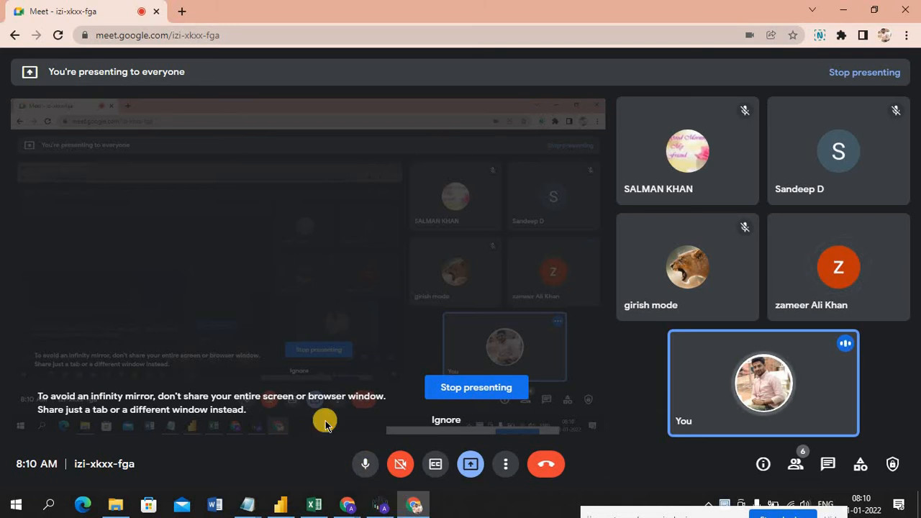
left_click(281, 502)
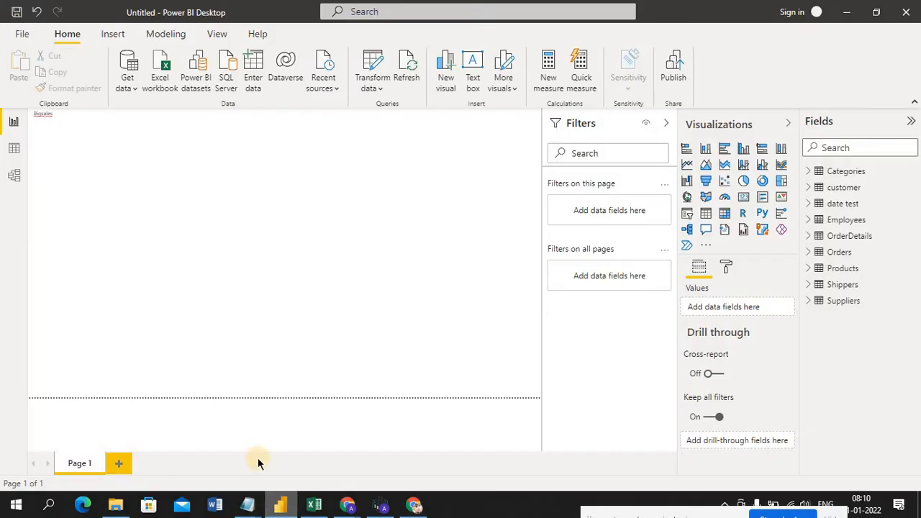
Step: Clear the text of the existing text box on Page 1 and remove the box from the report
left_click(102, 119)
key("ctrl+a")
key("BackSpace")
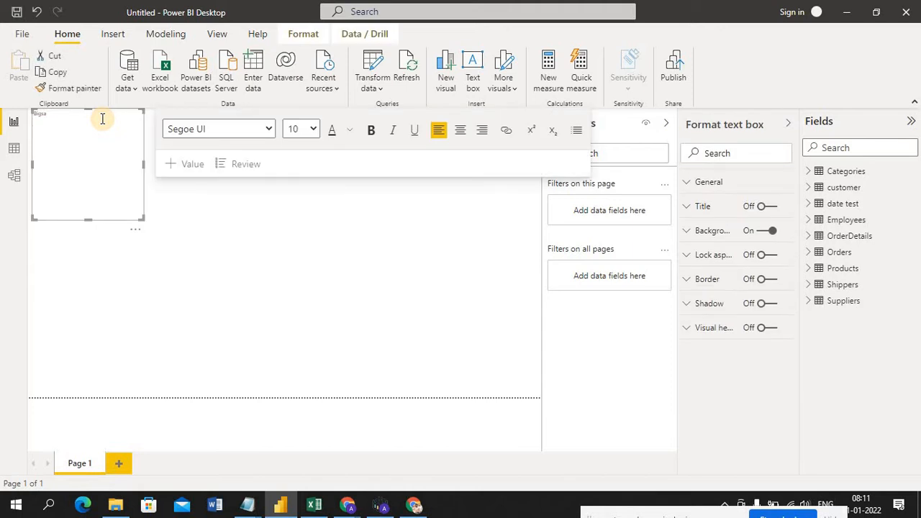
left_click(330, 202)
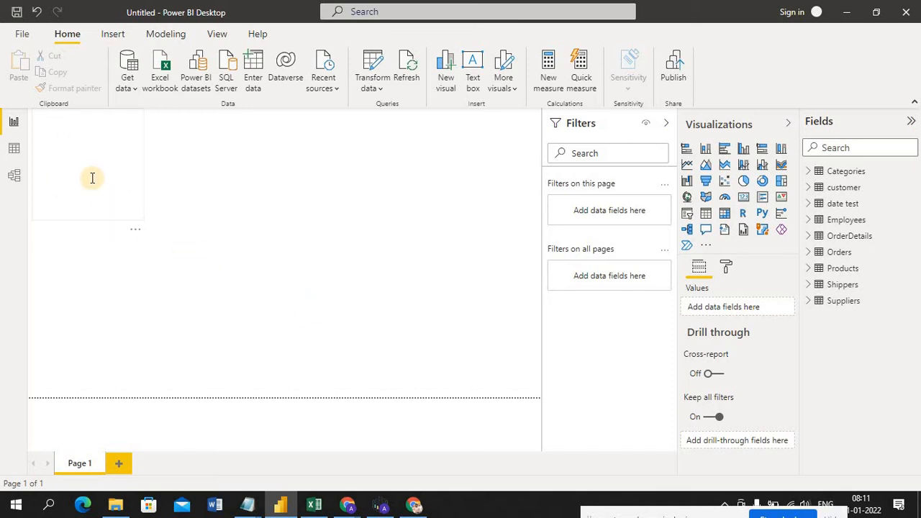
left_click(92, 178)
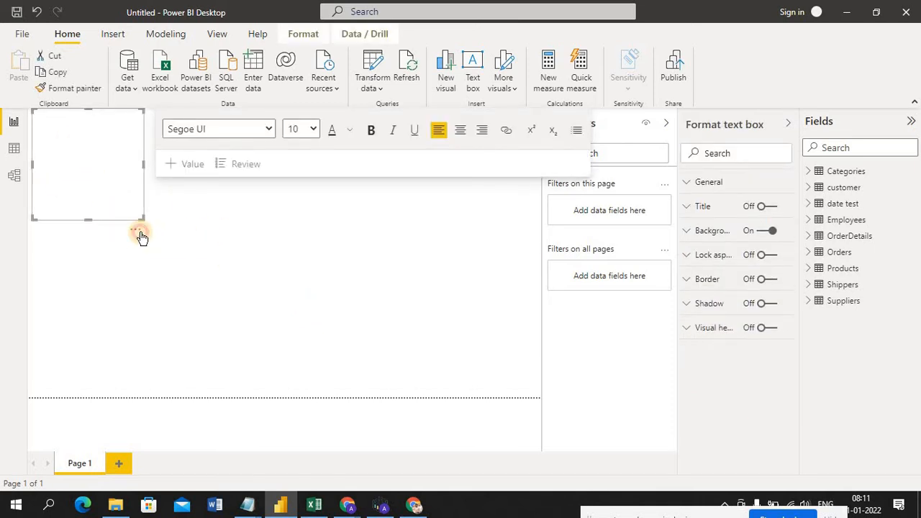
left_click(136, 230)
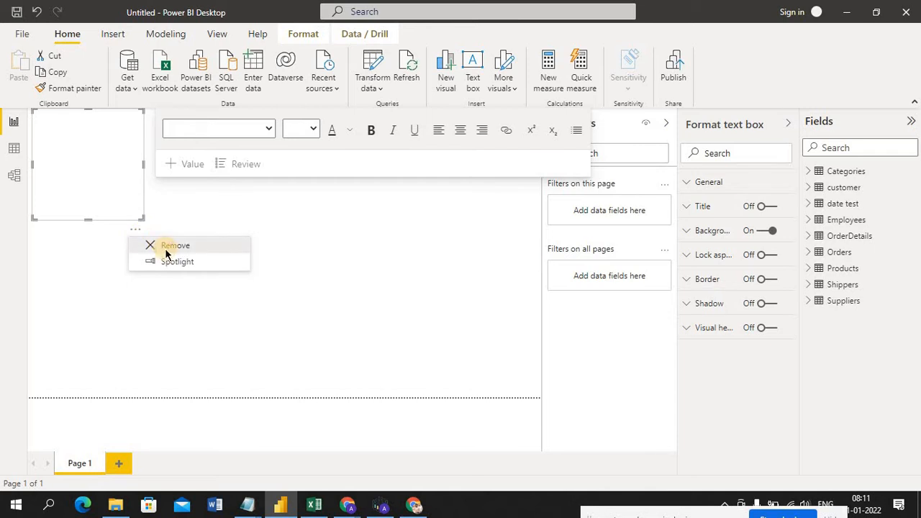
left_click(171, 247)
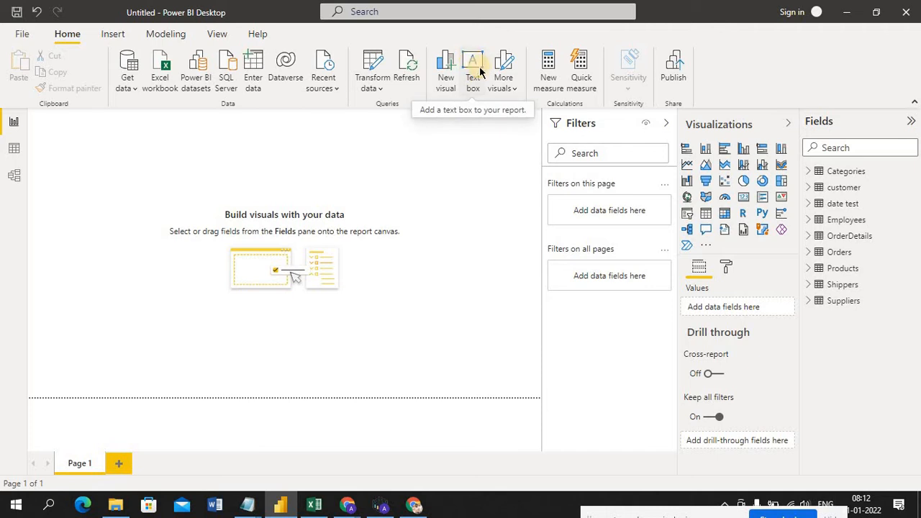
Step: Add a text box to the report page and enter the title "Sales Analysis" in it
left_click(480, 71)
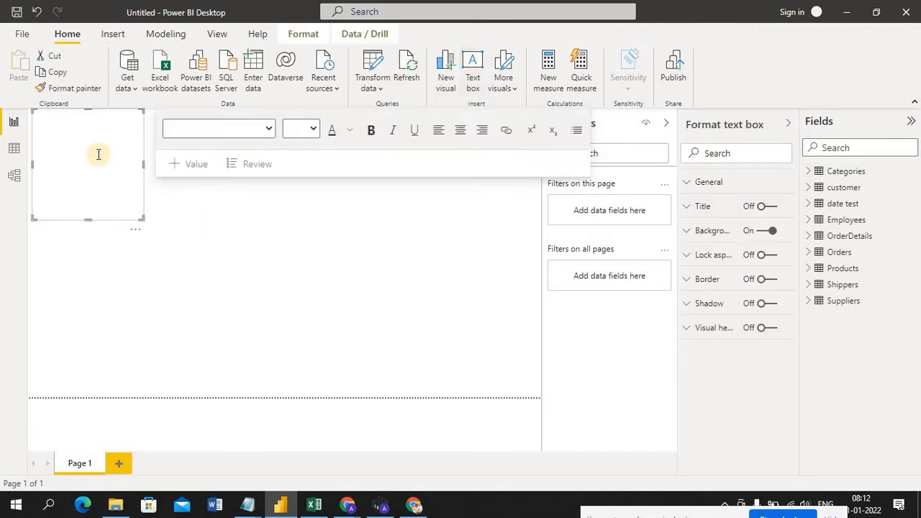
left_click(86, 129)
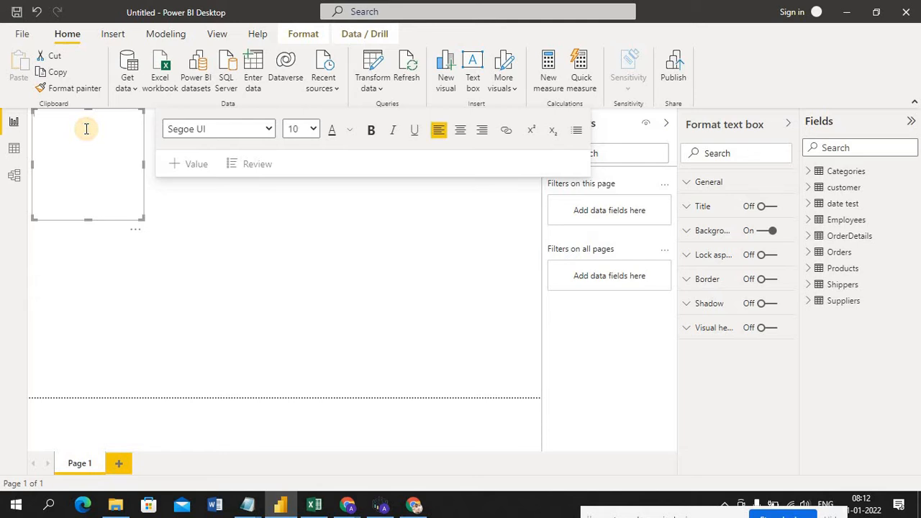
type("Sales Analysis")
Step: Try font sizes 18 and 28 on the title without selecting its text, and undo the change
left_click(313, 128)
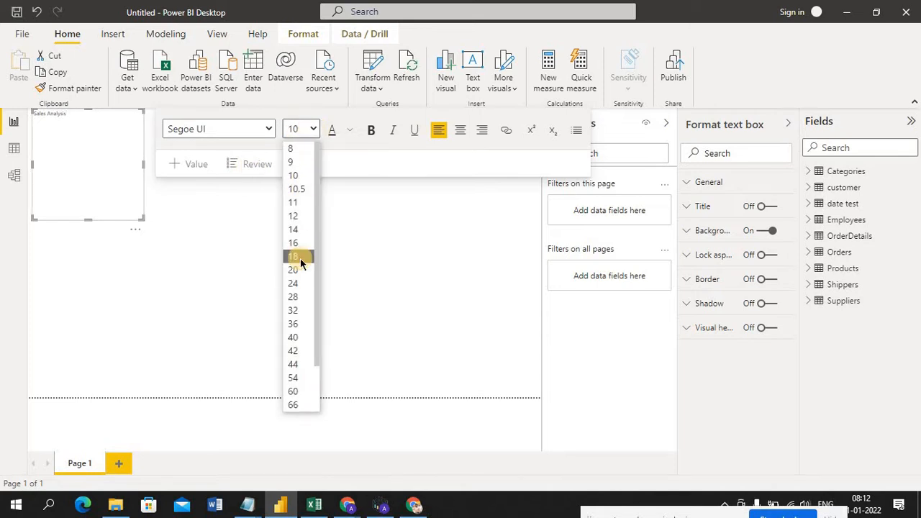
left_click(300, 259)
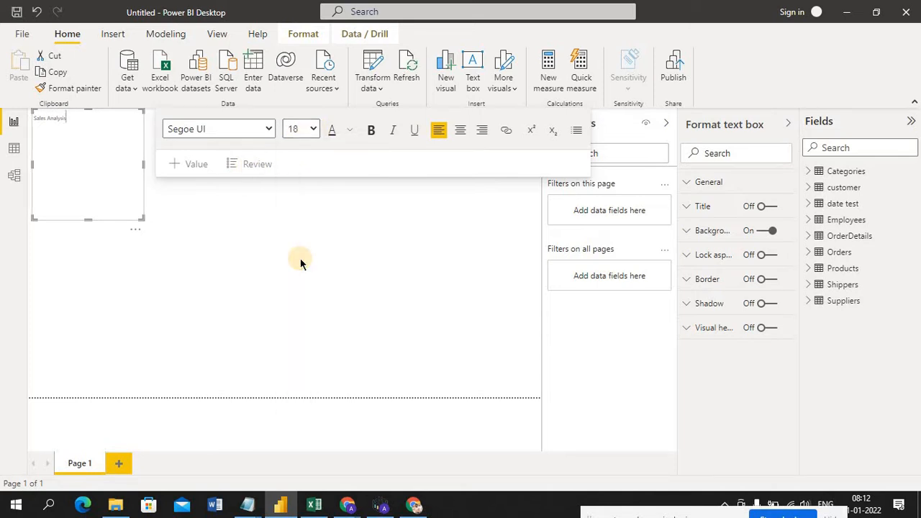
left_click(312, 129)
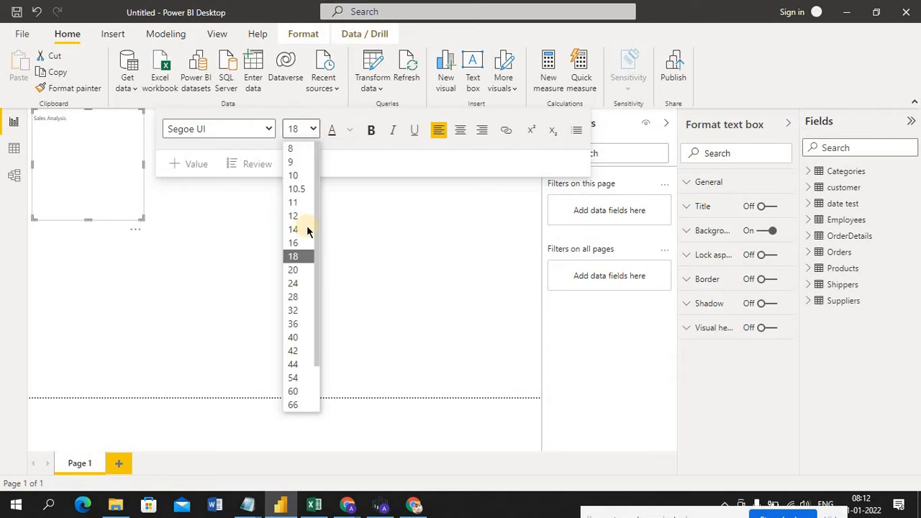
left_click(297, 297)
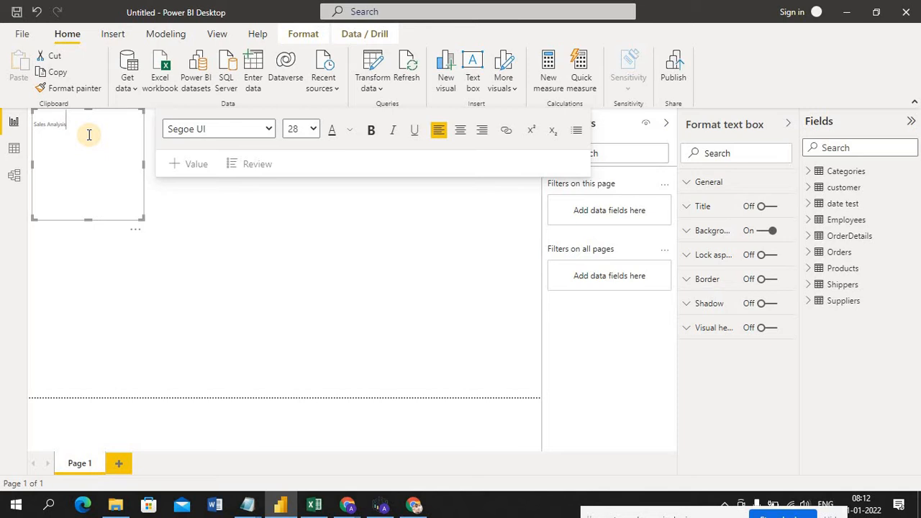
key("ctrl+z")
Step: Select the whole "Sales Analysis" title and enlarge its font through 18 and 24 to size 32
key("shift+Left")
key("shift+Left")
key("shift+Left")
key("shift+Left")
key("shift+Left")
key("shift+Left")
key("shift+Left")
key("shift+Left")
key("shift+Left")
key("shift+Left")
key("shift+Left")
key("shift+Left")
key("shift+Left")
key("shift+Left")
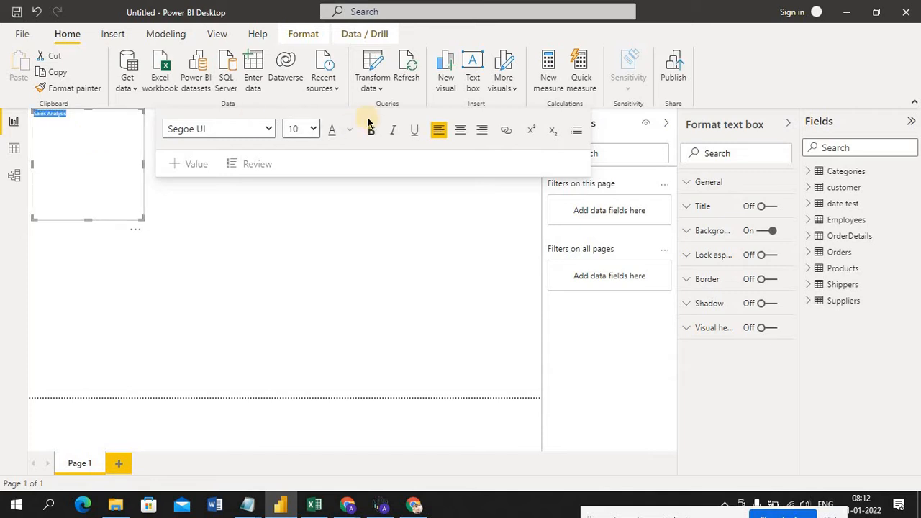
left_click(314, 129)
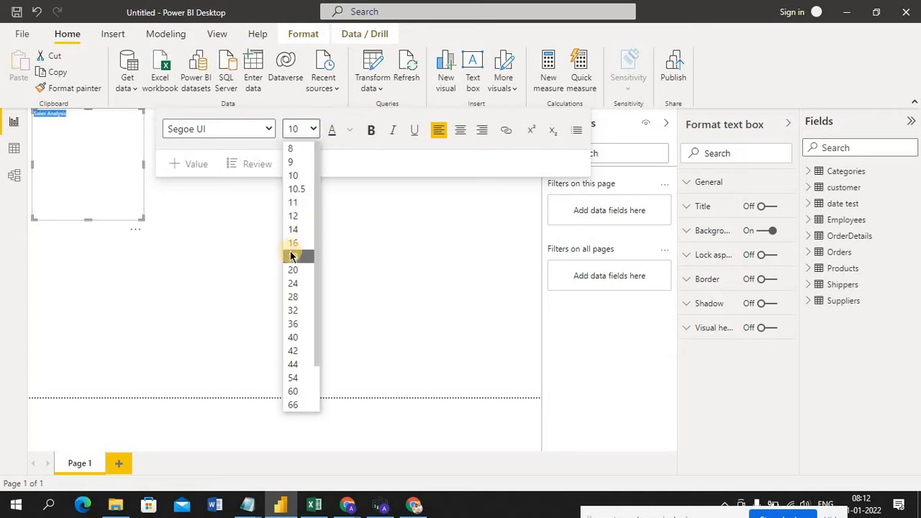
left_click(293, 256)
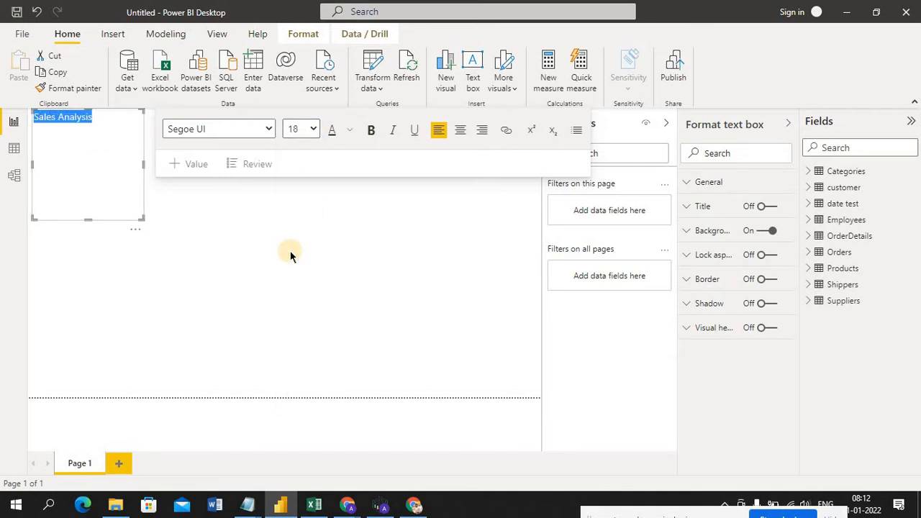
left_click(313, 129)
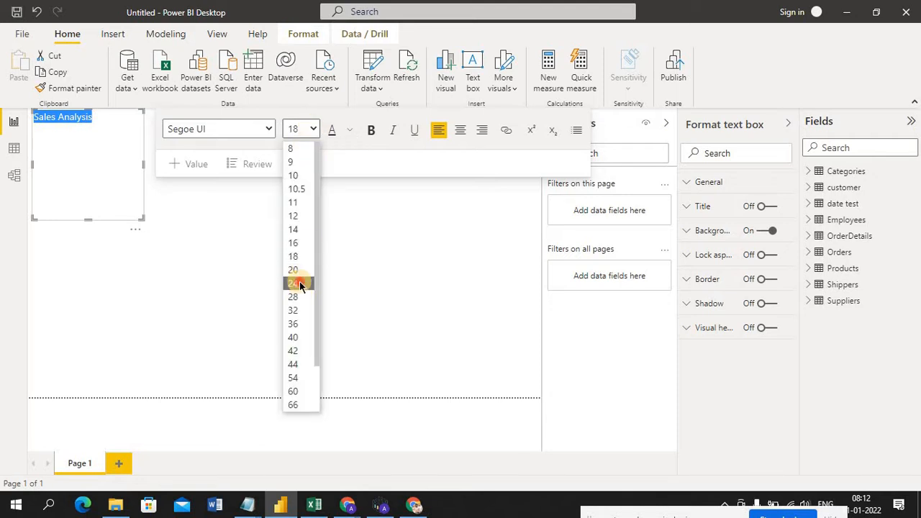
left_click(298, 284)
left_click(313, 129)
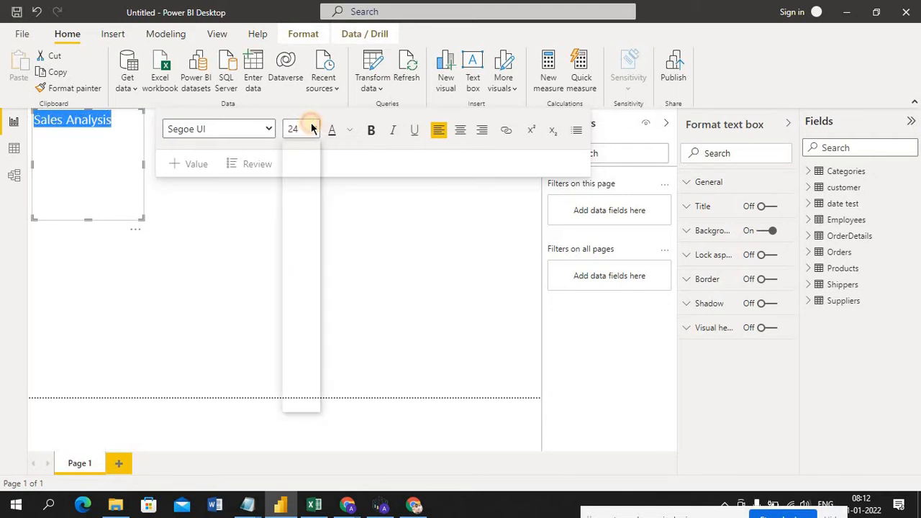
left_click(297, 310)
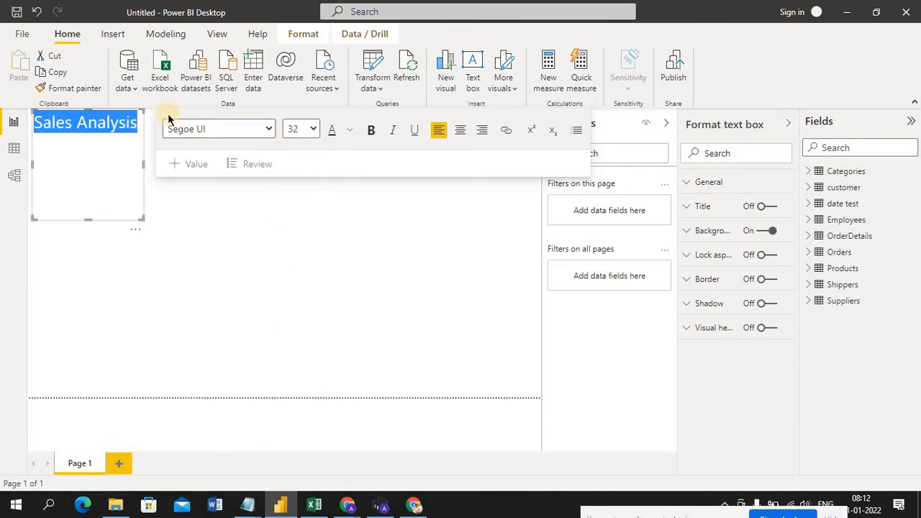
Step: Change the title's font to Cambria, make it bold and deselect the text box
left_click(269, 130)
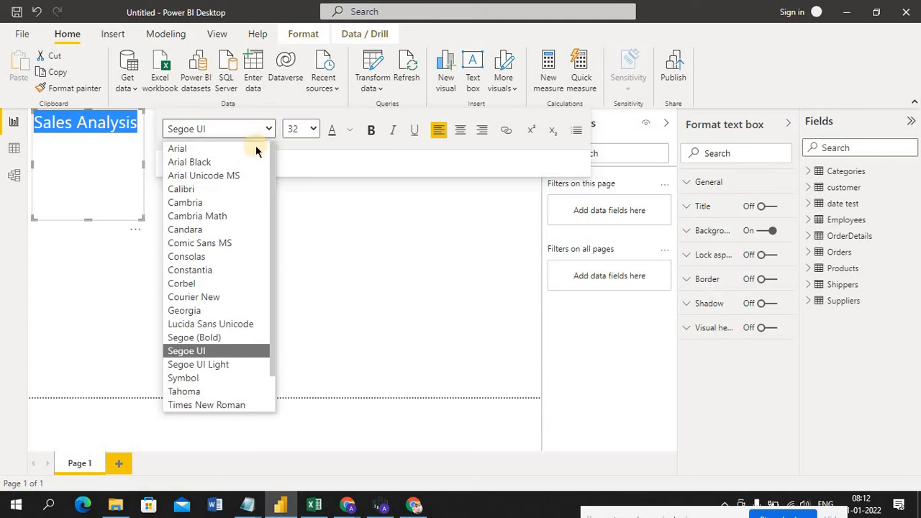
left_click(201, 204)
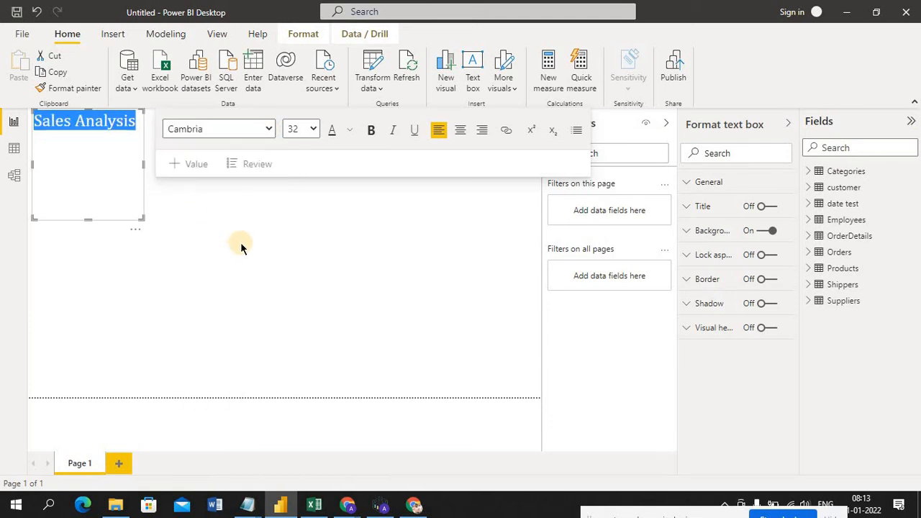
left_click(371, 139)
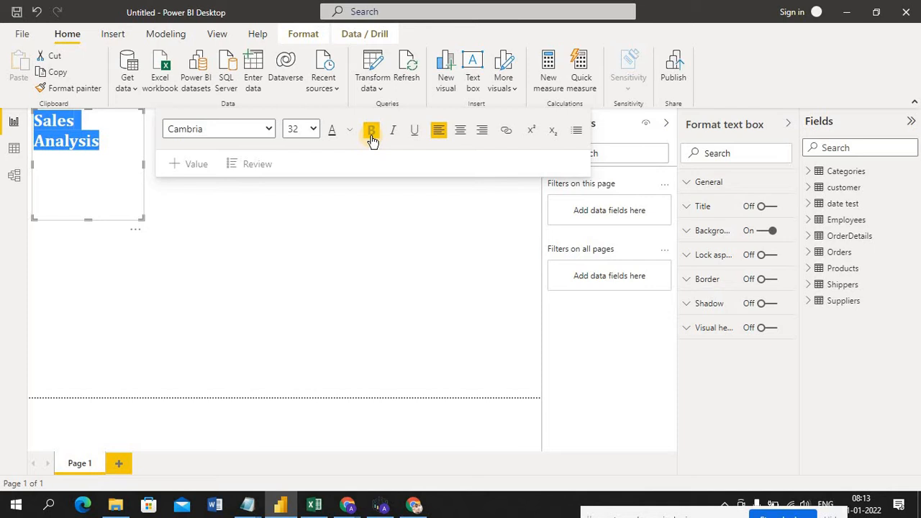
left_click(313, 252)
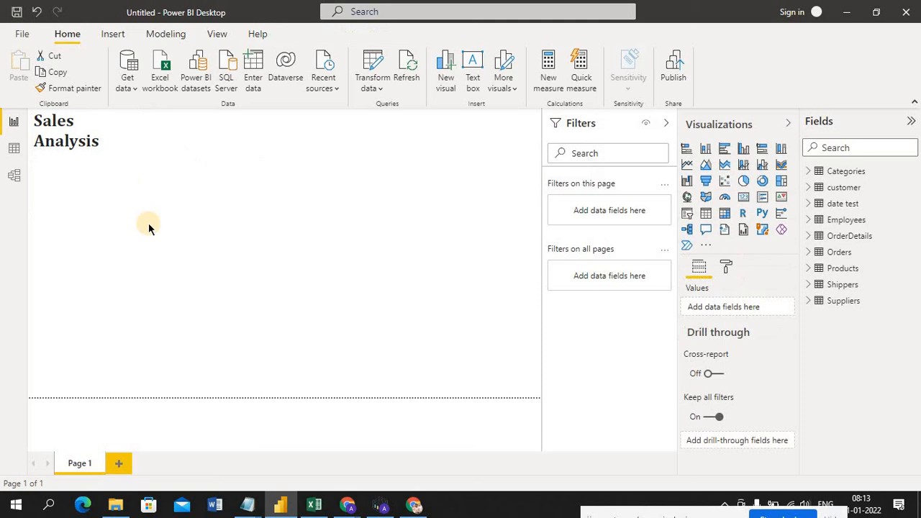
Step: Widen the title's text box so the text fits on one line, and reduce its height to the text
left_click(113, 181)
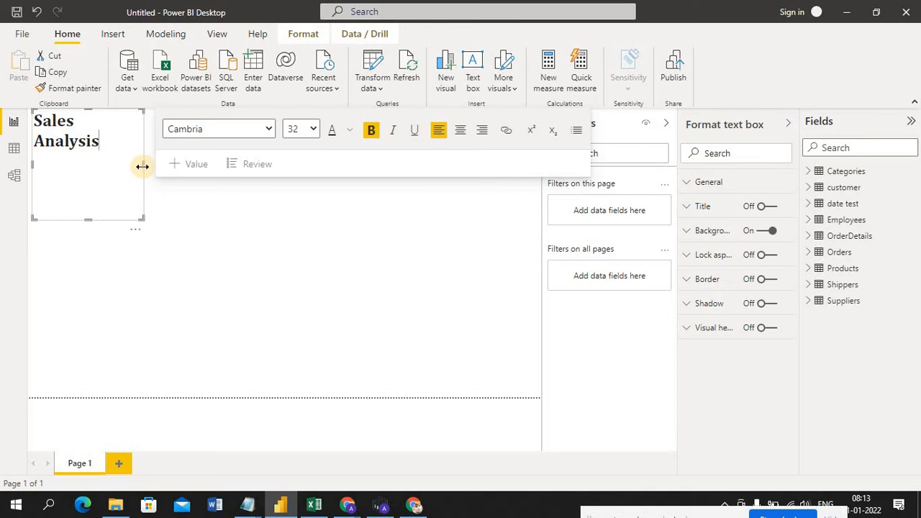
left_click_drag(142, 165, 186, 165)
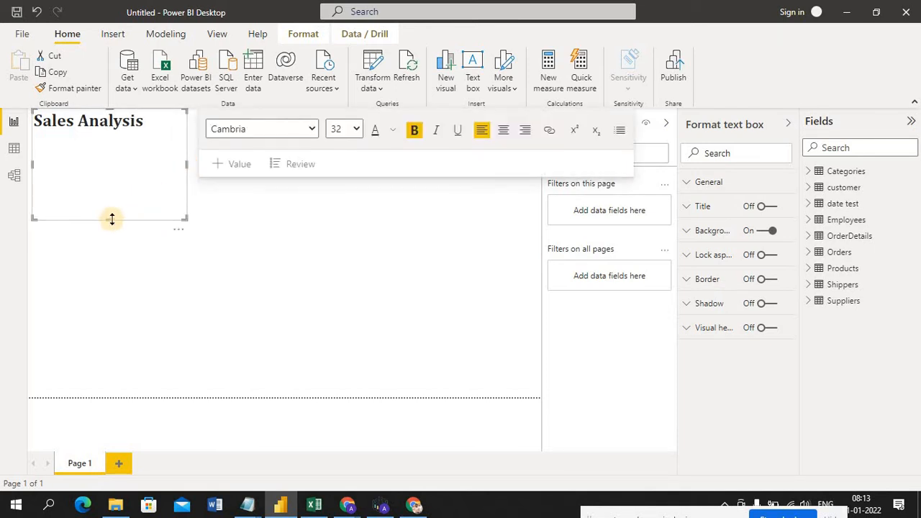
left_click_drag(110, 220, 120, 136)
left_click(185, 195)
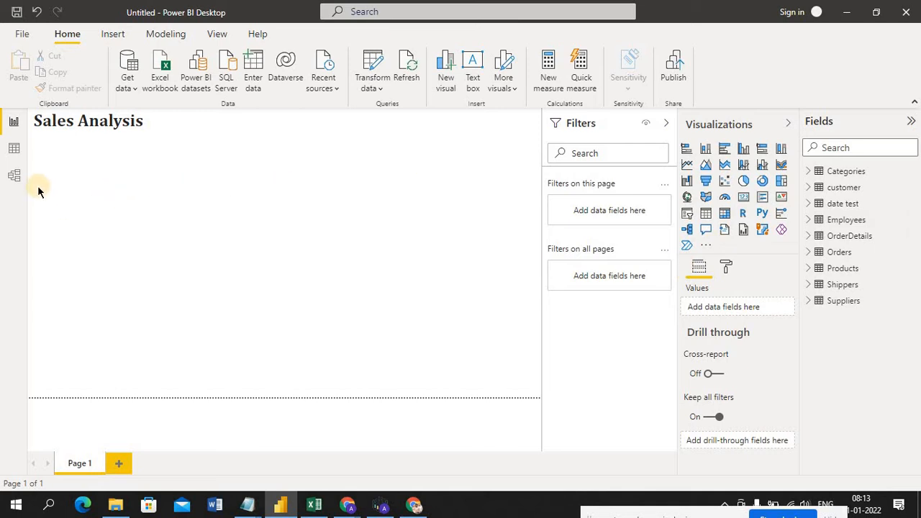
Step: Open the data view and delete the "date test" table from the model
left_click(16, 151)
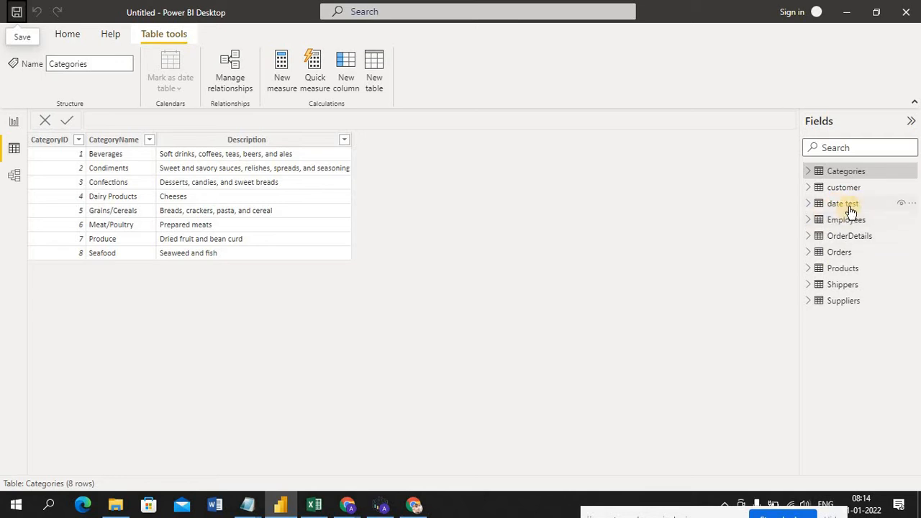
mouse_move(859, 206)
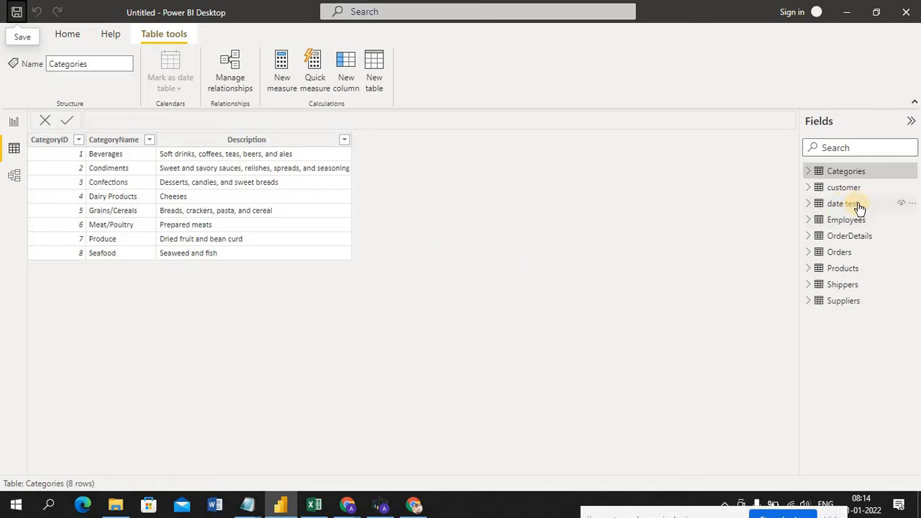
left_click(912, 205)
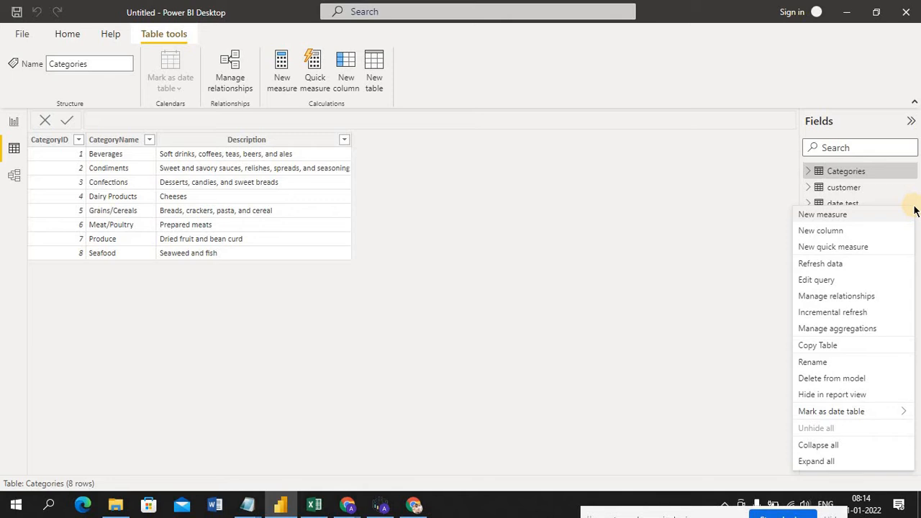
left_click(836, 380)
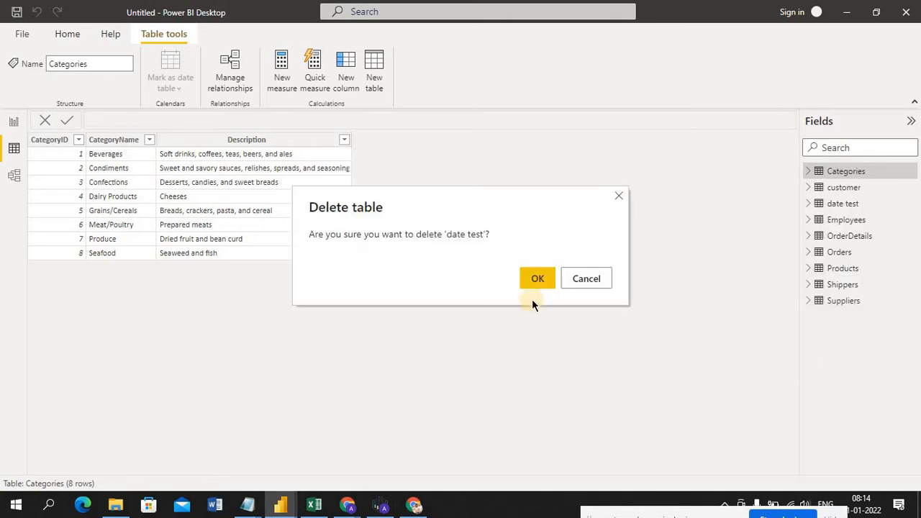
left_click(542, 277)
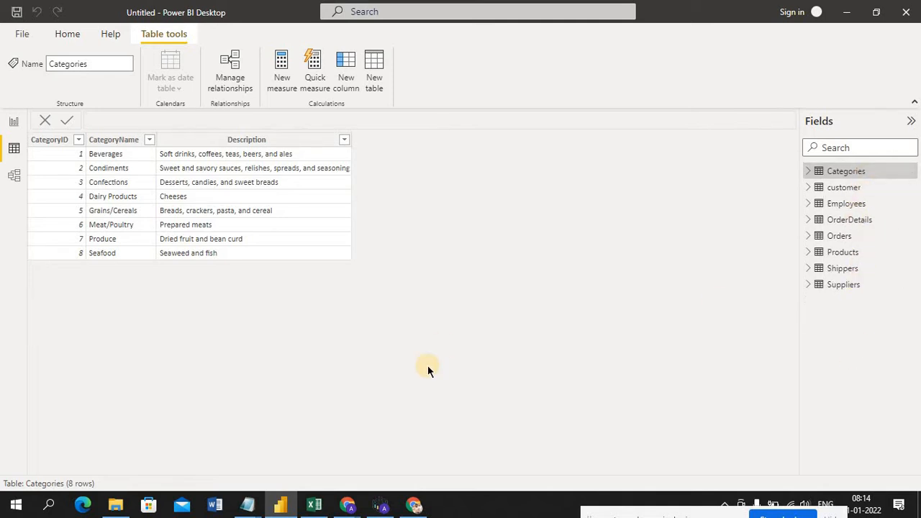
Step: Examine the fields of the Categories, customer and Employees tables, check the report page, and collapse the three tables in the data view
left_click(810, 171)
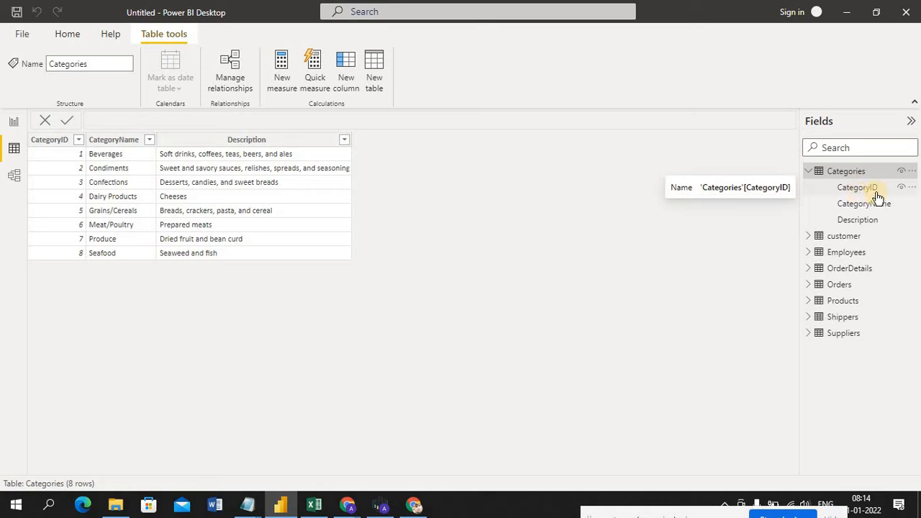
left_click(809, 236)
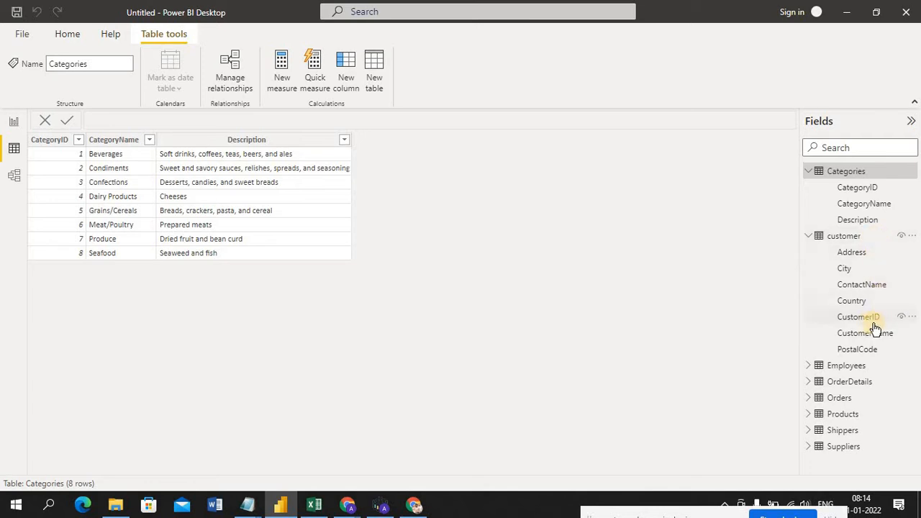
left_click(809, 367)
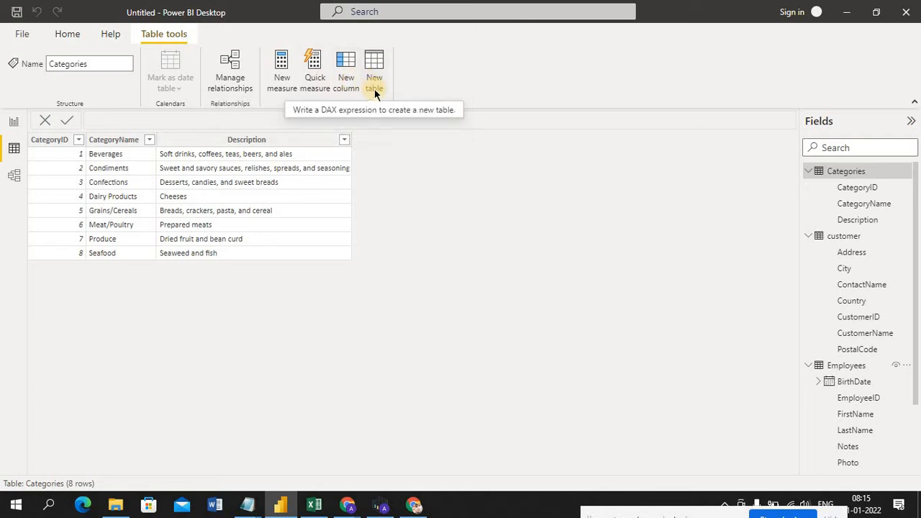
left_click(14, 121)
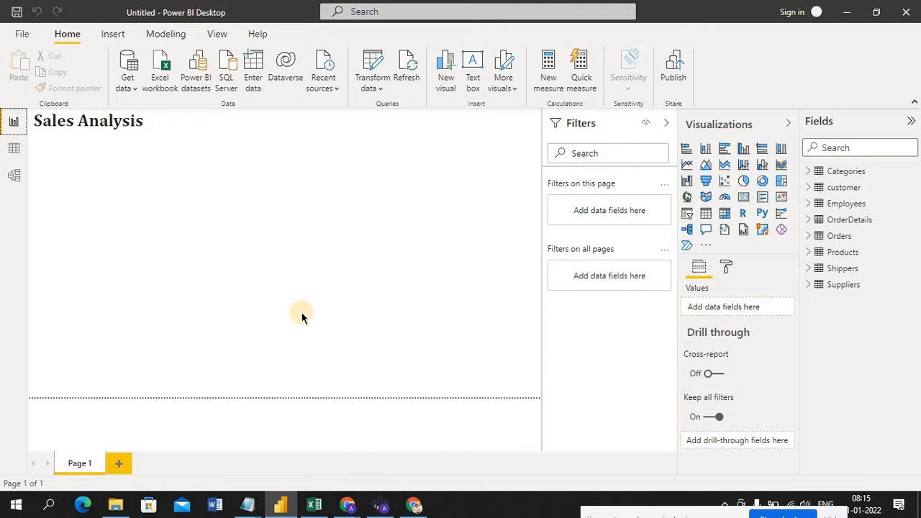
left_click(14, 151)
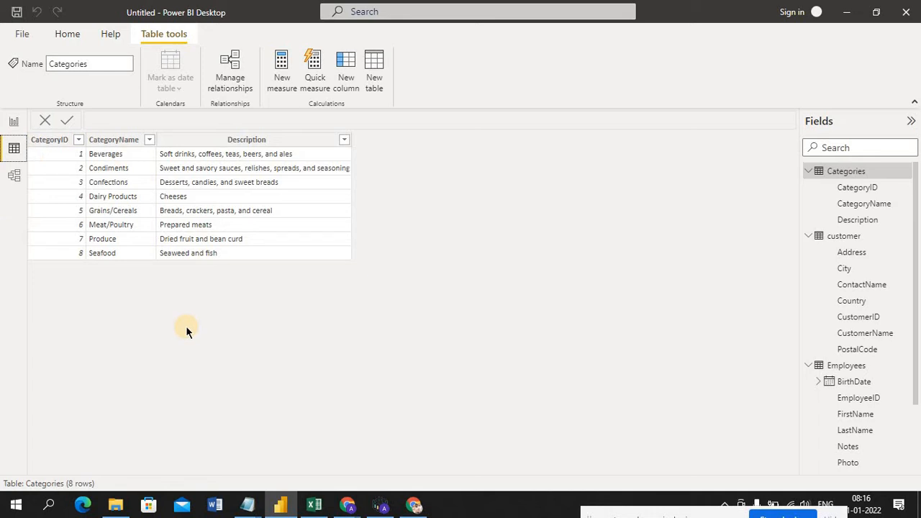
left_click(811, 173)
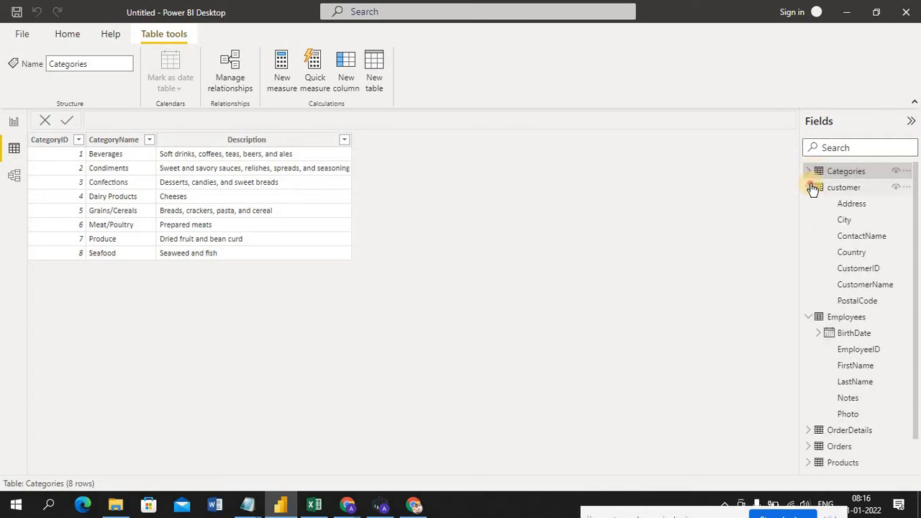
left_click(812, 187)
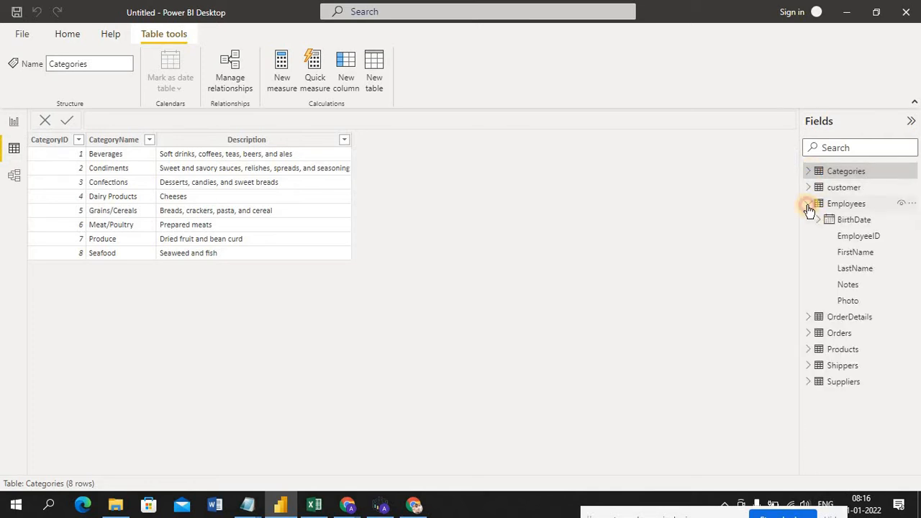
left_click(808, 205)
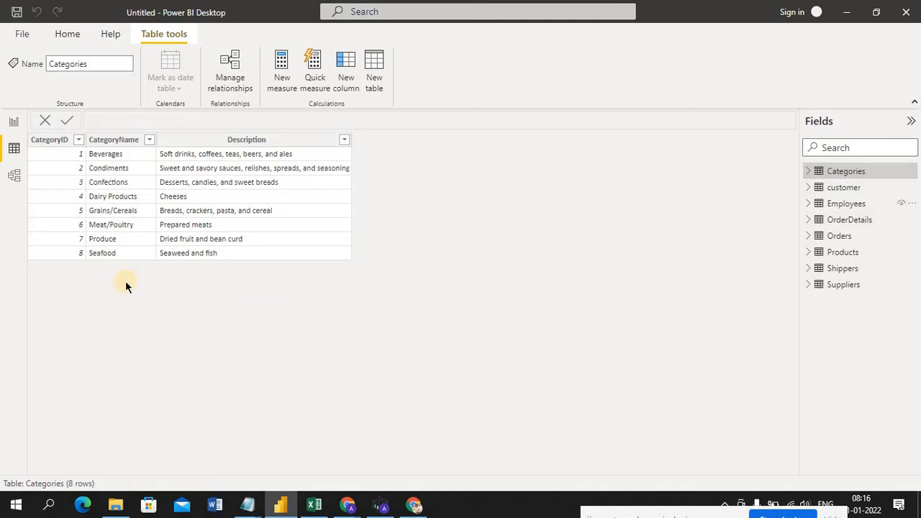
Step: Review the model's table relationships, picking out the OrderDetails to Products link on ProductID, and close the relationship list
left_click(239, 68)
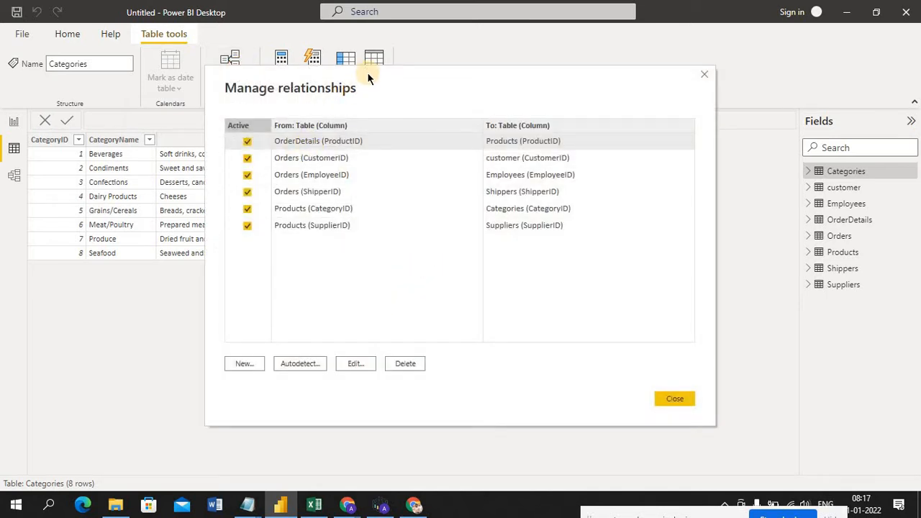
left_click_drag(367, 72, 460, 87)
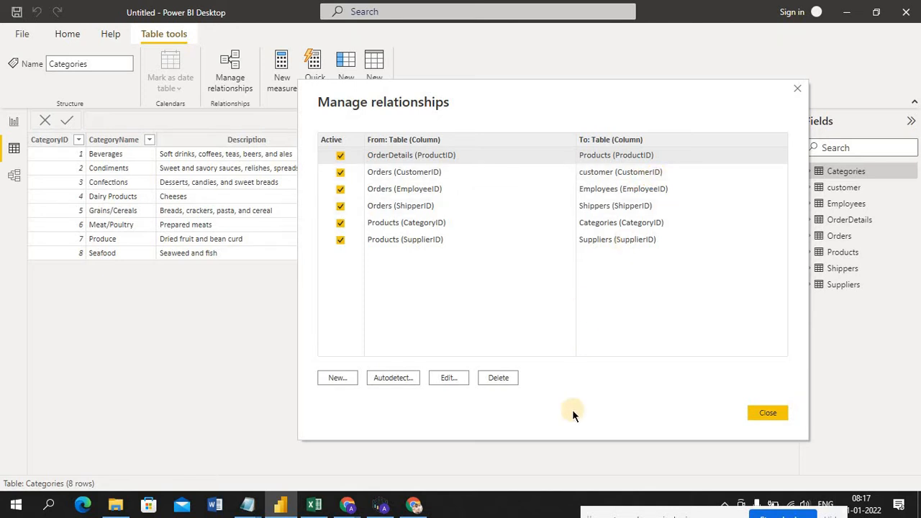
left_click(763, 413)
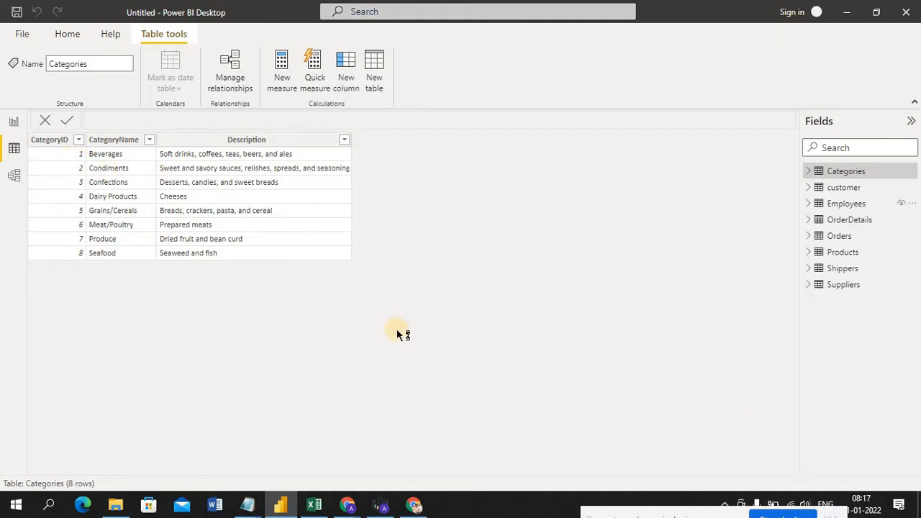
left_click(233, 85)
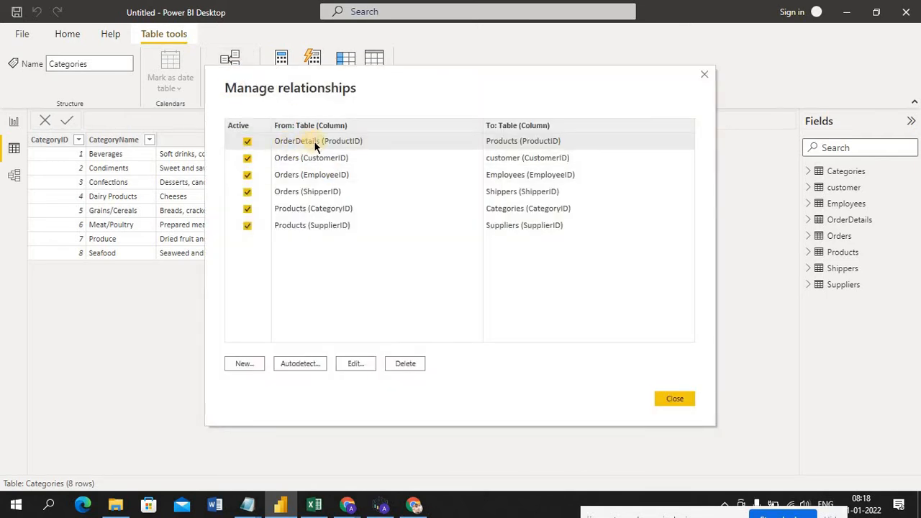
left_click_drag(381, 85, 529, 85)
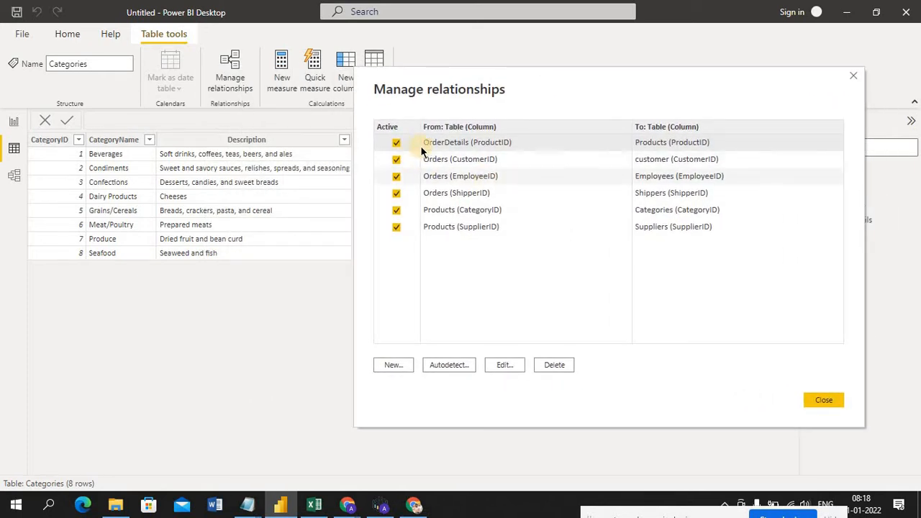
left_click(449, 145)
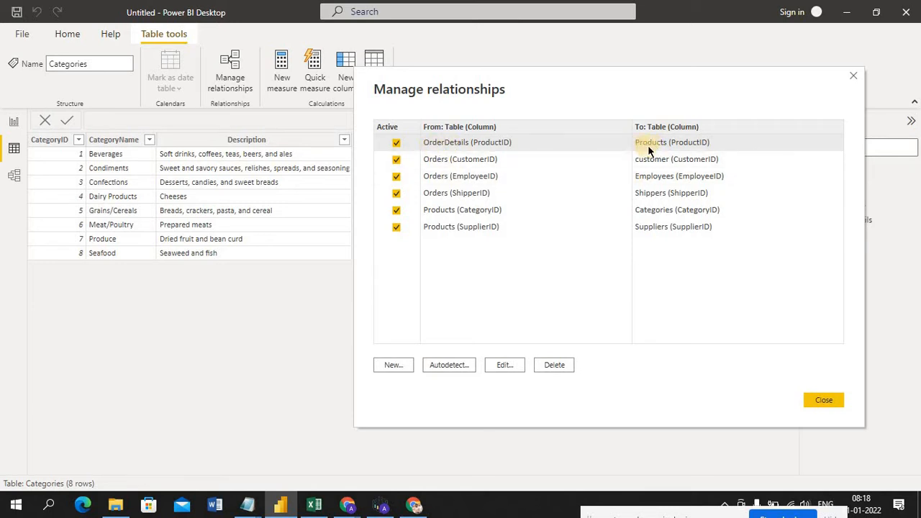
left_click(821, 404)
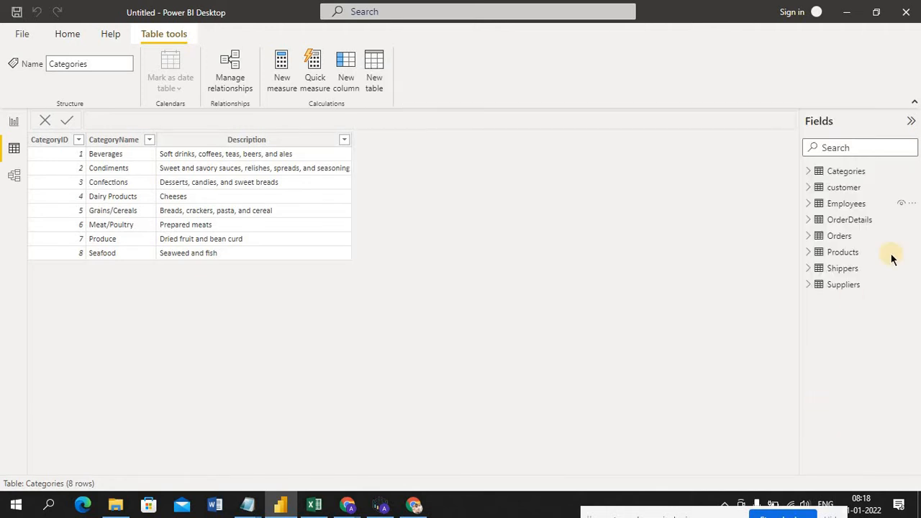
Step: Display the OrderDetails data and the Products data to compare their ProductID columns
left_click(808, 218)
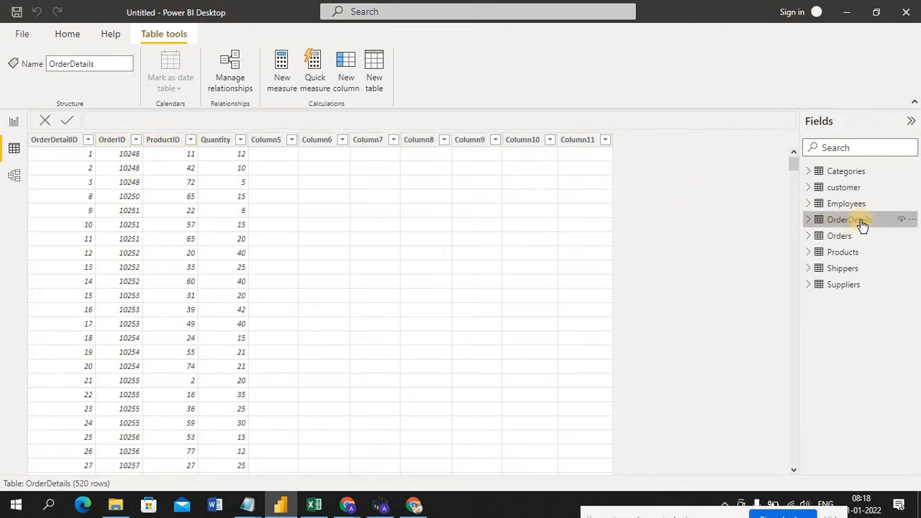
mouse_move(861, 225)
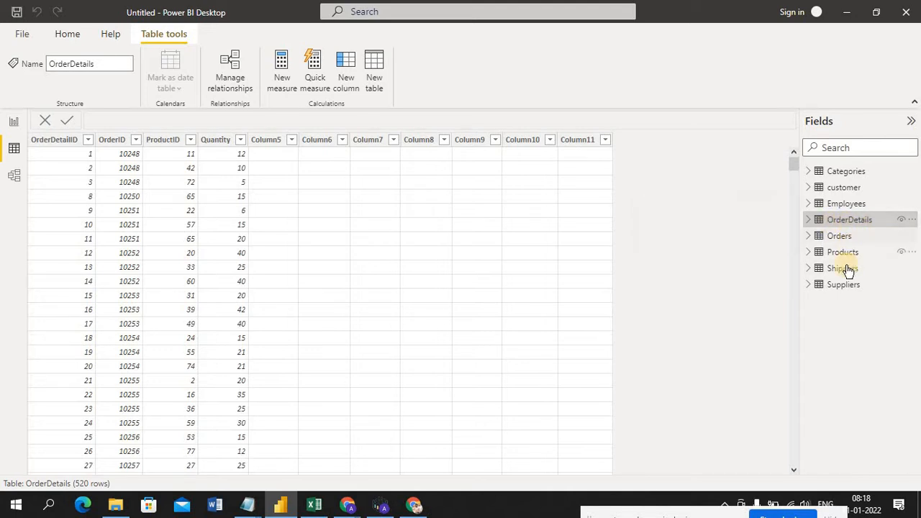
mouse_move(849, 259)
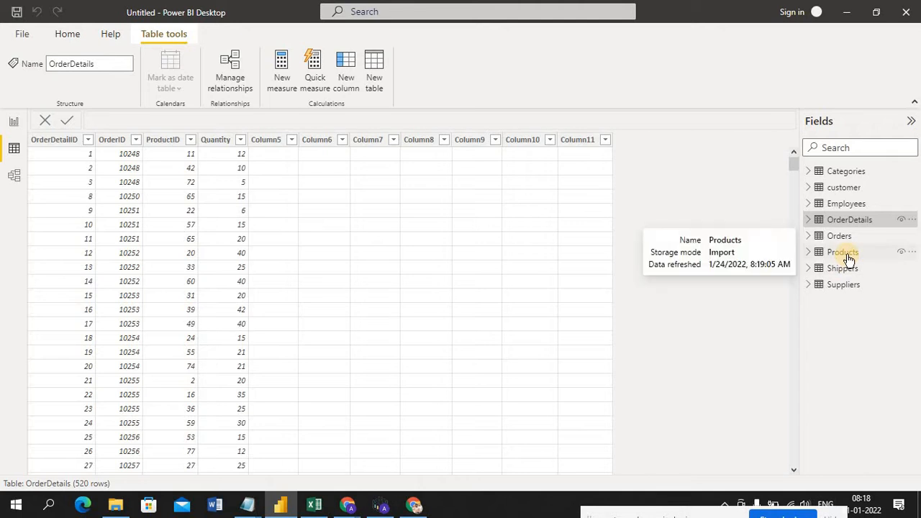
left_click(848, 255)
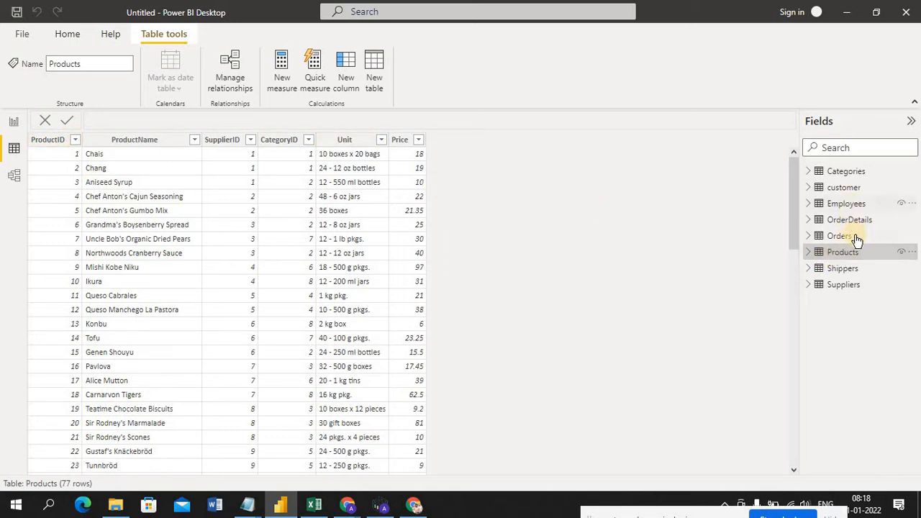
Step: Open the OrderDetails to Products relationship for editing and review the tables available for each side
left_click(224, 64)
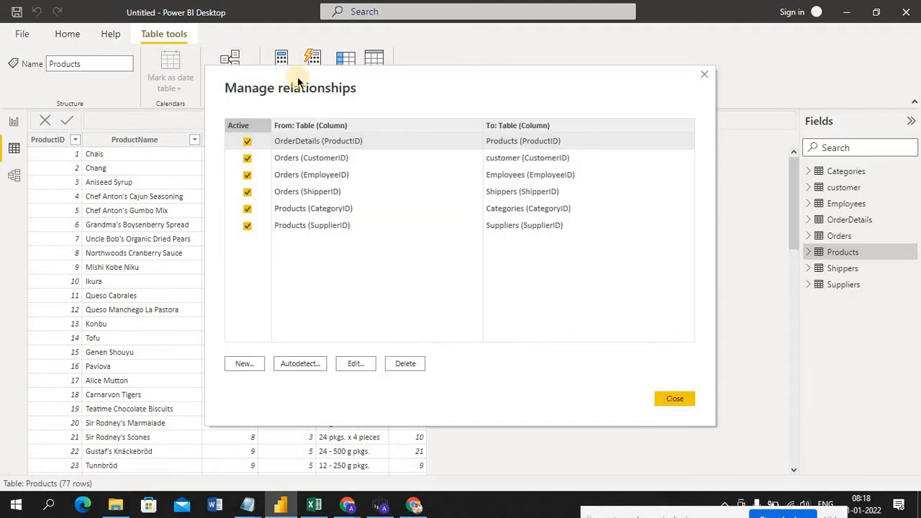
mouse_move(389, 80)
left_mouse_down()
mouse_move(513, 82)
mouse_move(525, 96)
mouse_move(376, 88)
left_mouse_up()
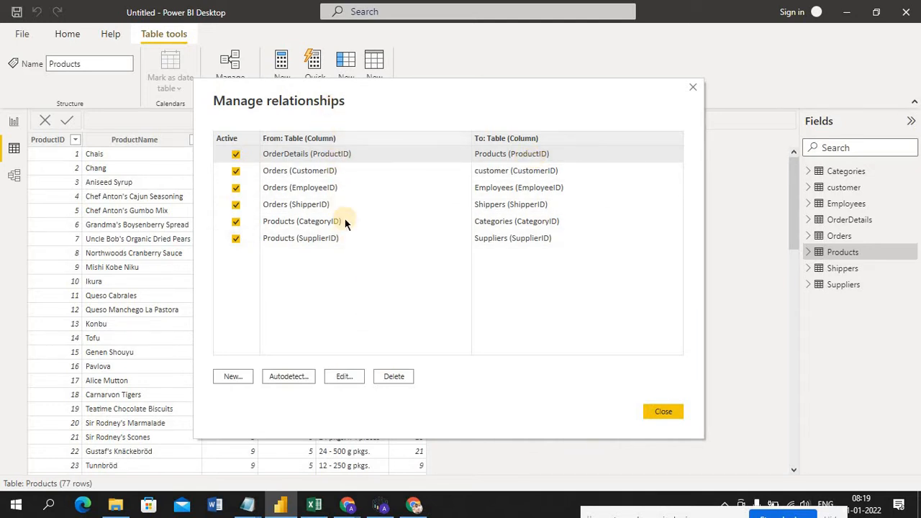
left_click(344, 377)
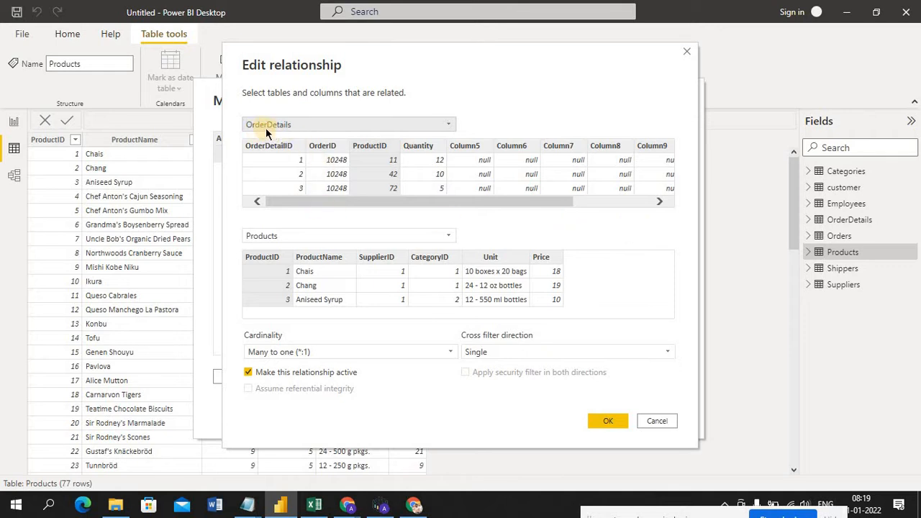
left_click(449, 126)
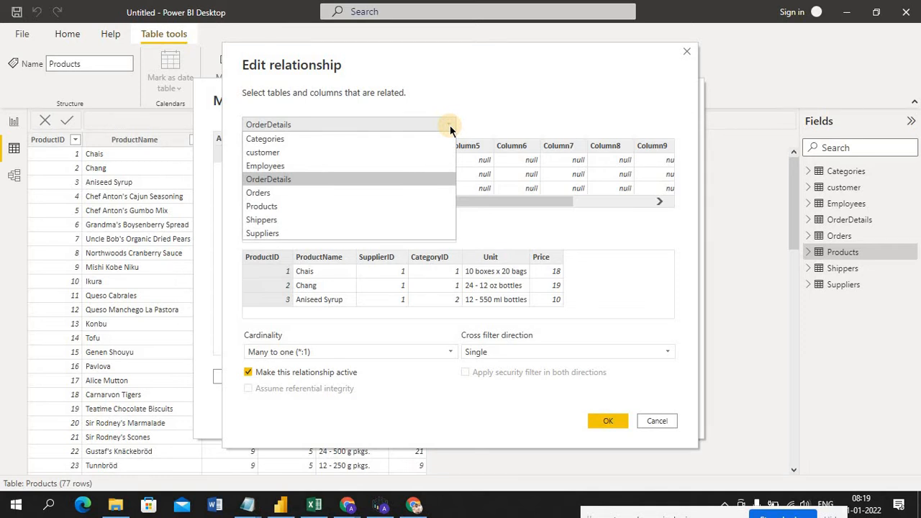
left_click(449, 125)
left_click(450, 127)
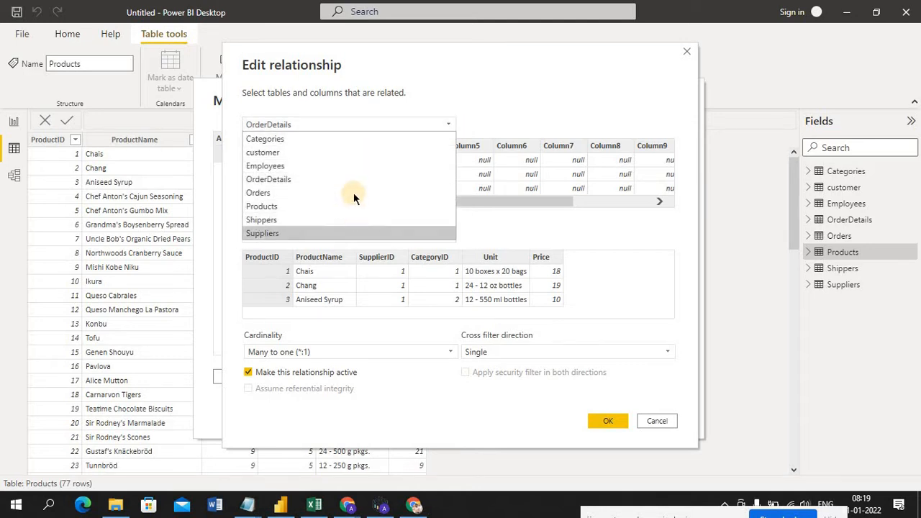
left_click(467, 84)
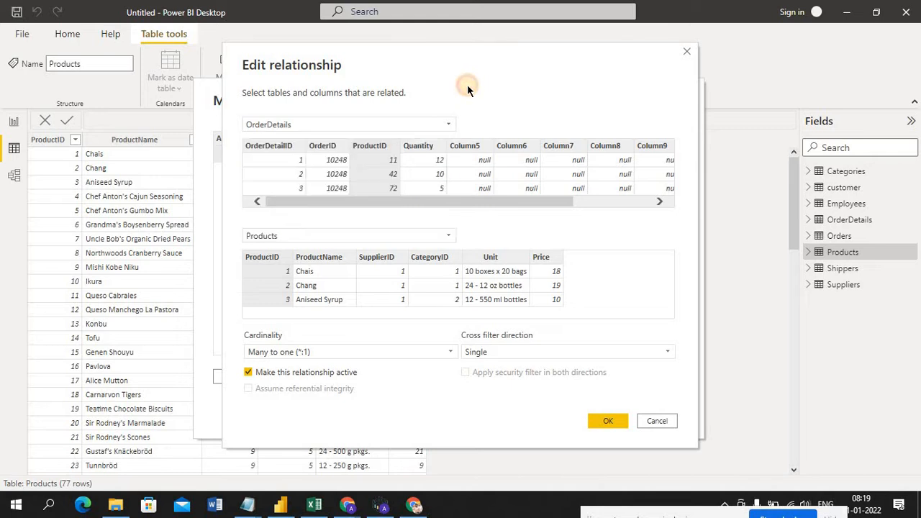
left_click(445, 237)
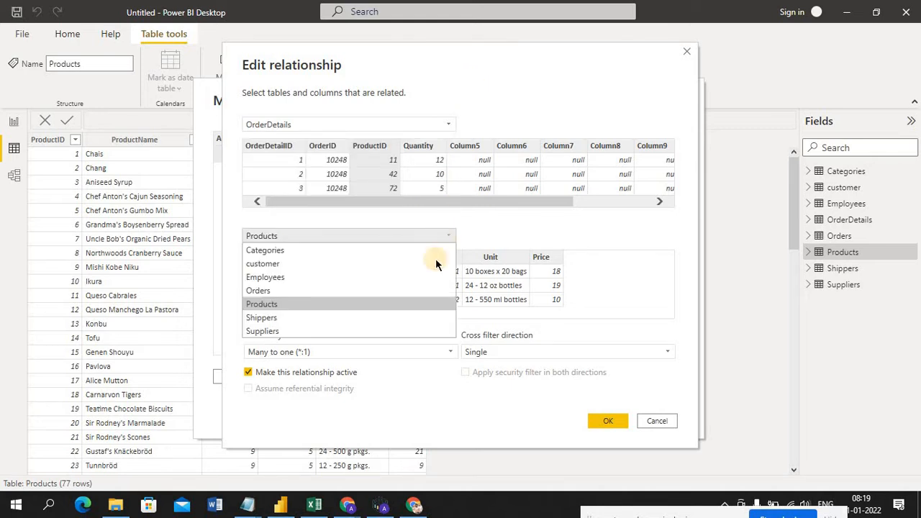
left_click(510, 109)
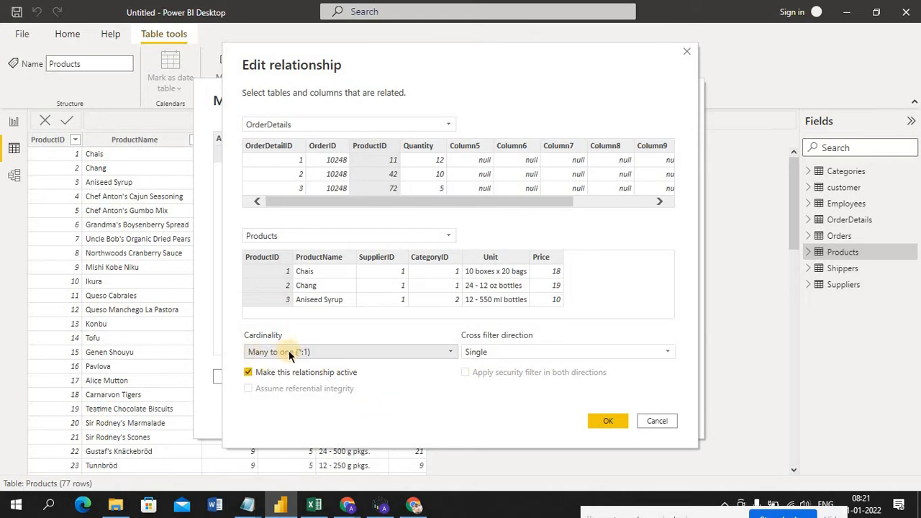
Step: Review the cardinality options of the OrderDetails to Products relationship, cancel the edit and close the relationship list
left_click(448, 352)
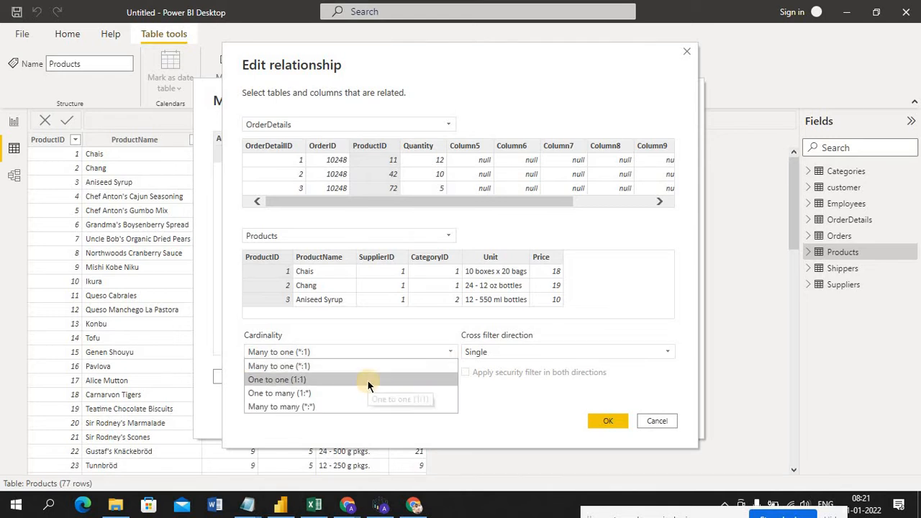
left_click(481, 411)
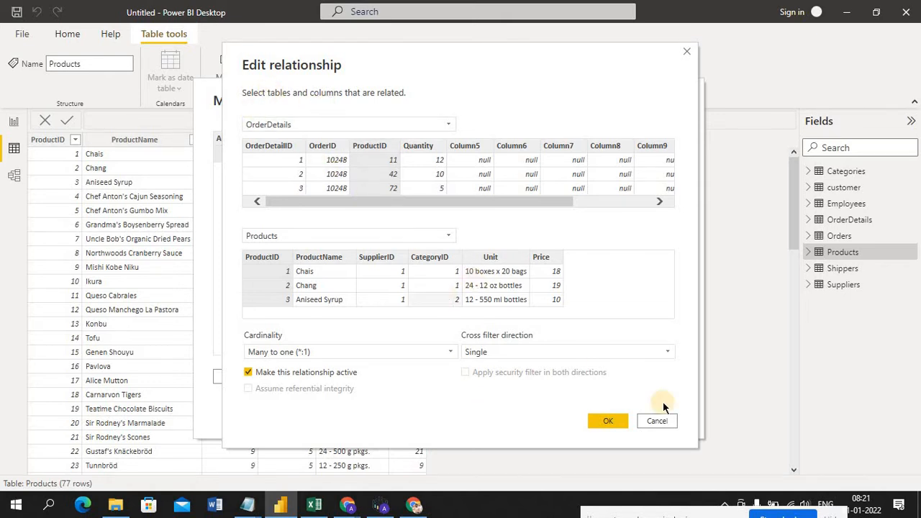
left_click(674, 421)
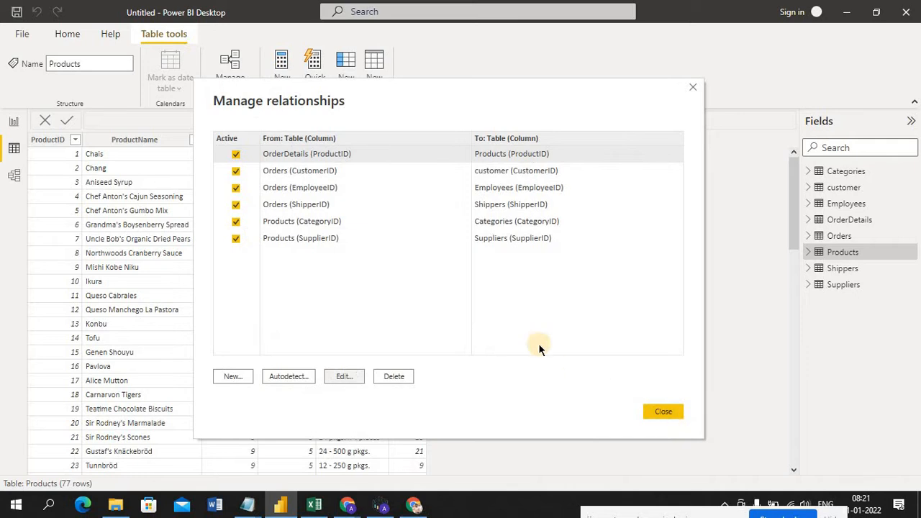
left_click(663, 411)
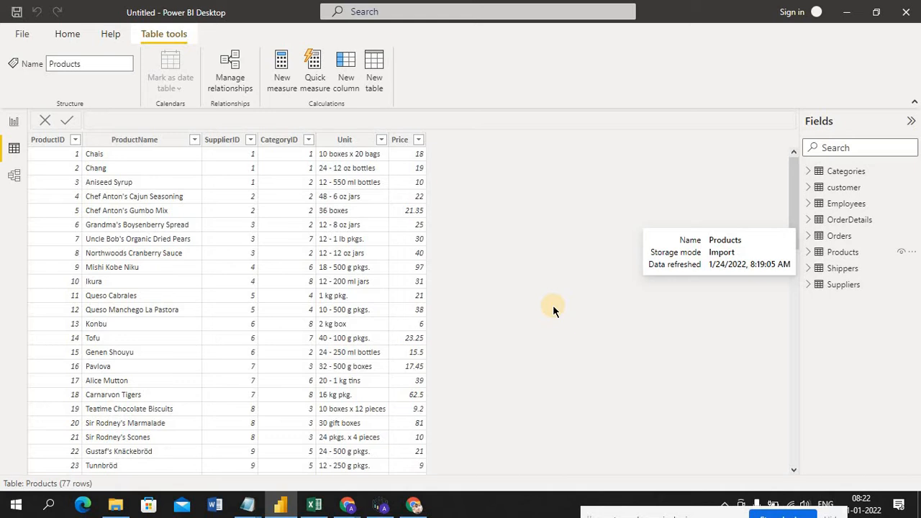
Step: Display the OrderDetails table's data to examine its ProductID and Quantity columns
left_click(850, 223)
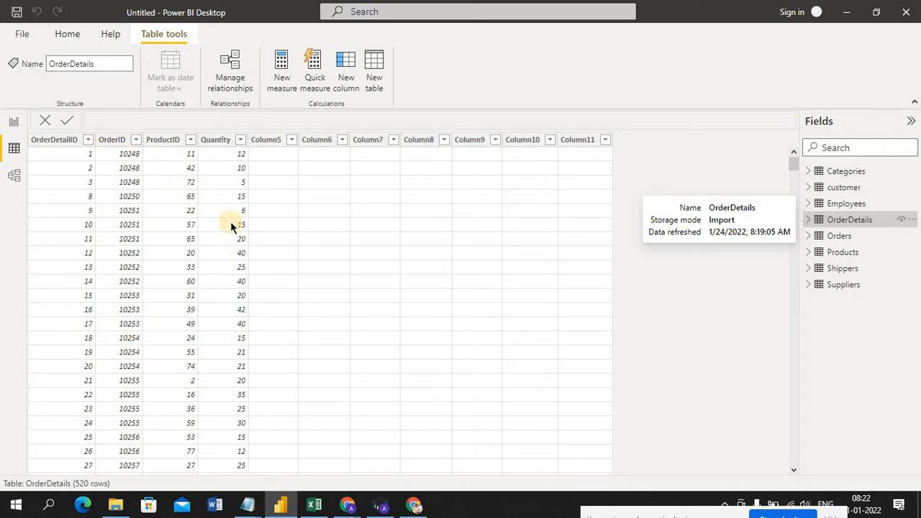
Step: Switch to the Google Meet call, admit the waiting participant and return to Power BI Desktop
left_click(424, 509)
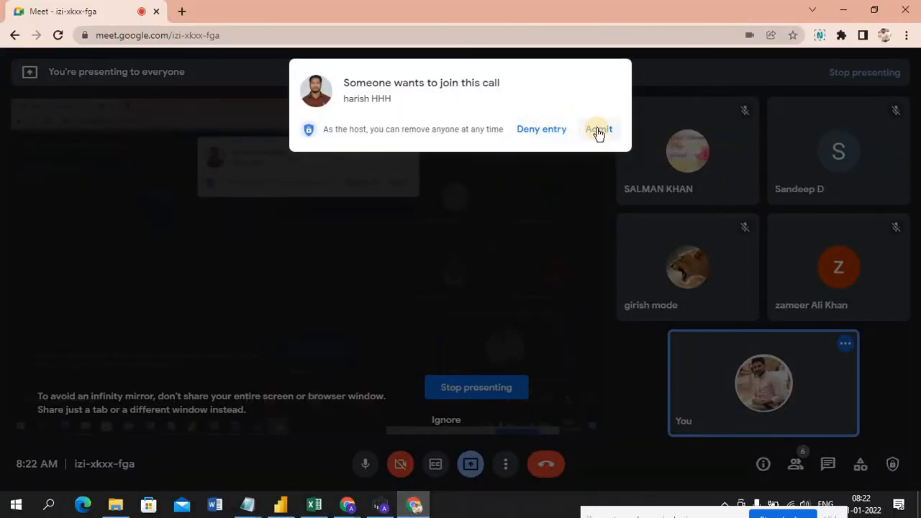
left_click(598, 131)
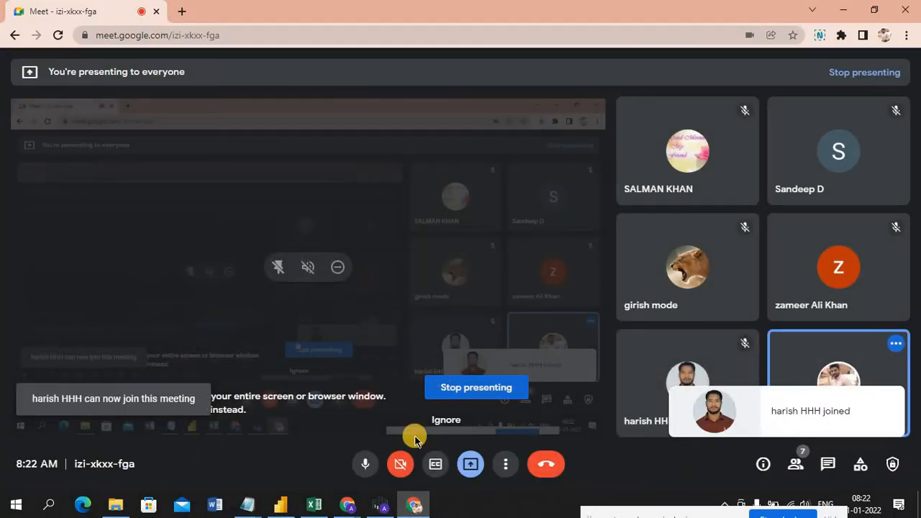
left_click(286, 508)
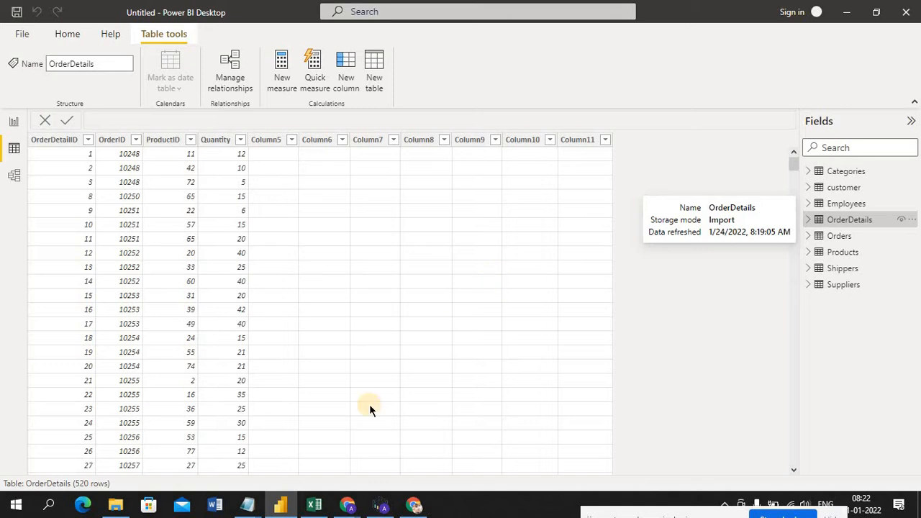
Step: Switch to the data set workbook in Excel and open Sheet1, which holds the dim and fact example tables
left_click(314, 503)
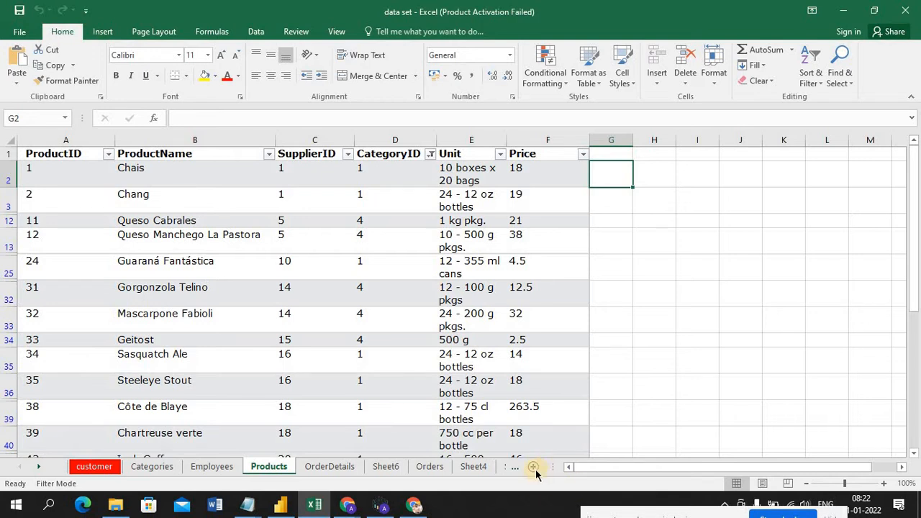
left_click(517, 467)
left_click(517, 467)
left_click(518, 466)
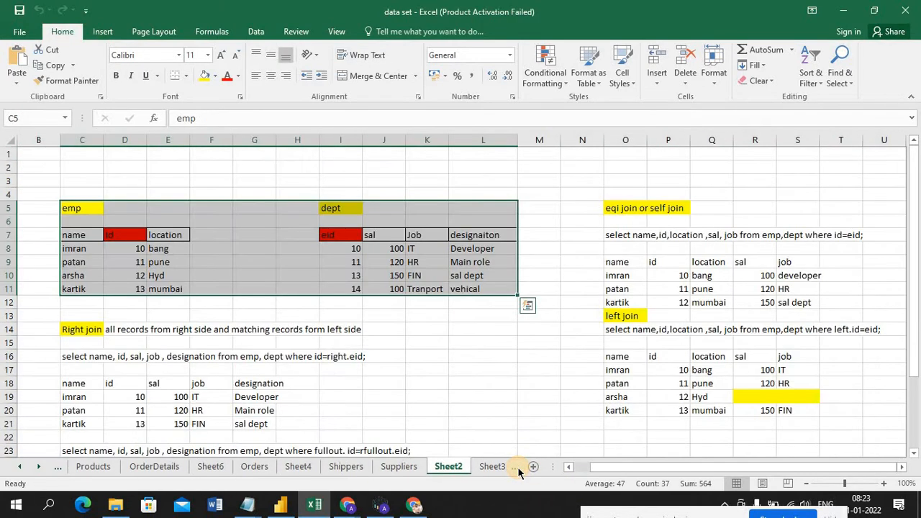
left_click(518, 466)
left_click(517, 467)
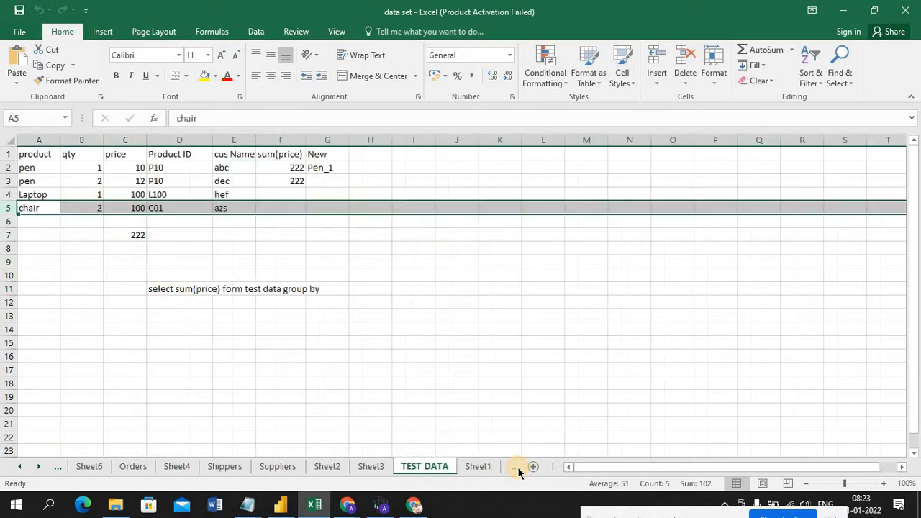
left_click(360, 468)
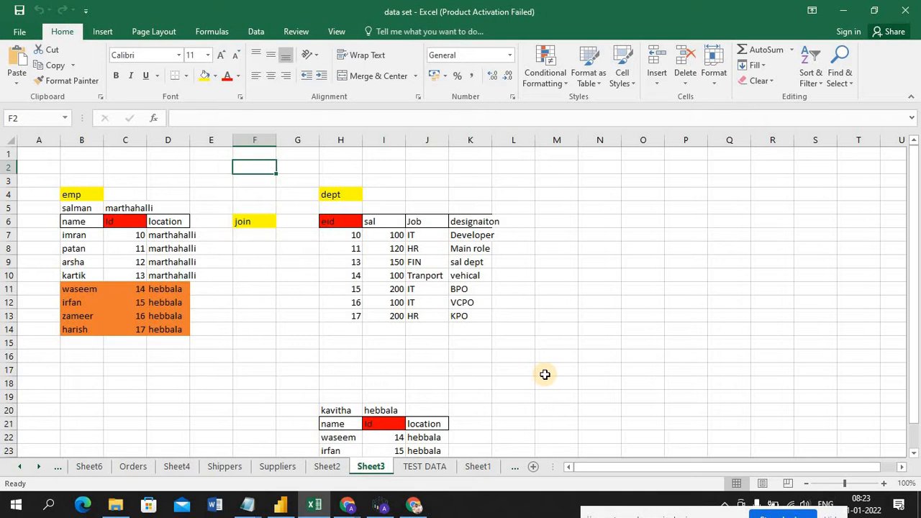
left_click(421, 467)
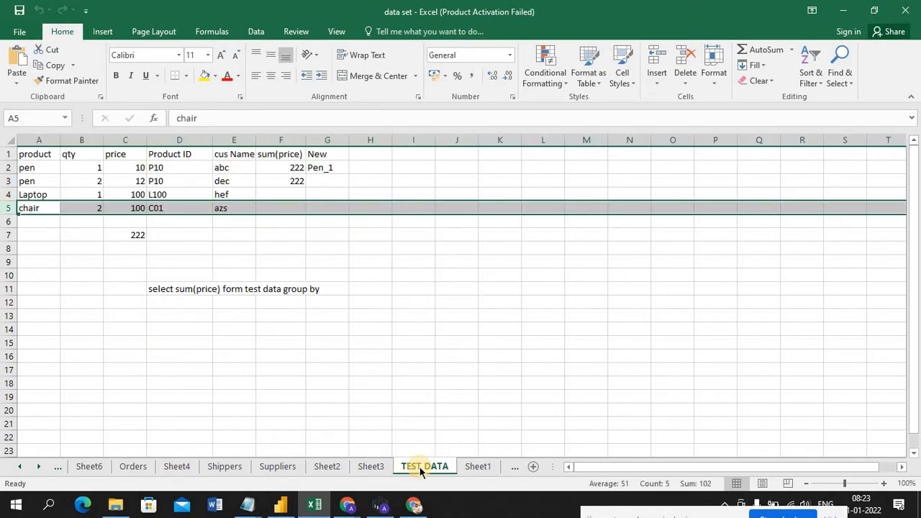
left_click(372, 467)
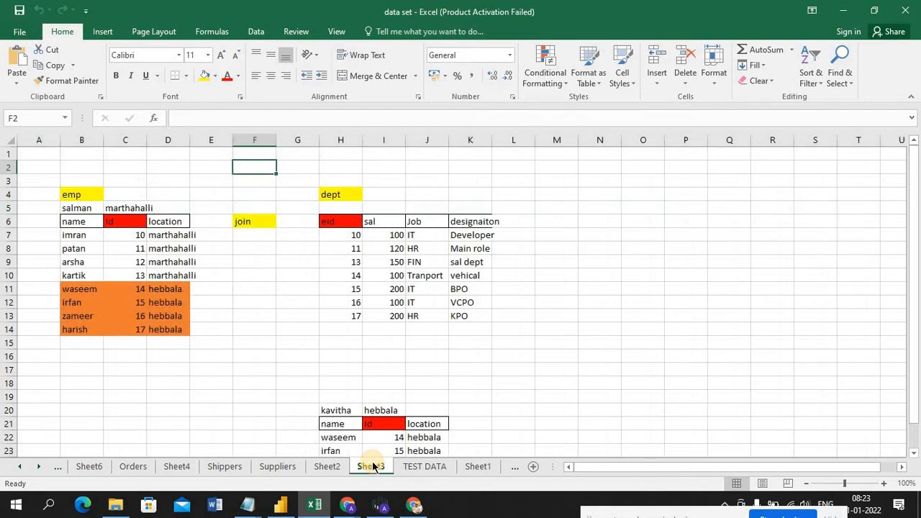
left_click(477, 467)
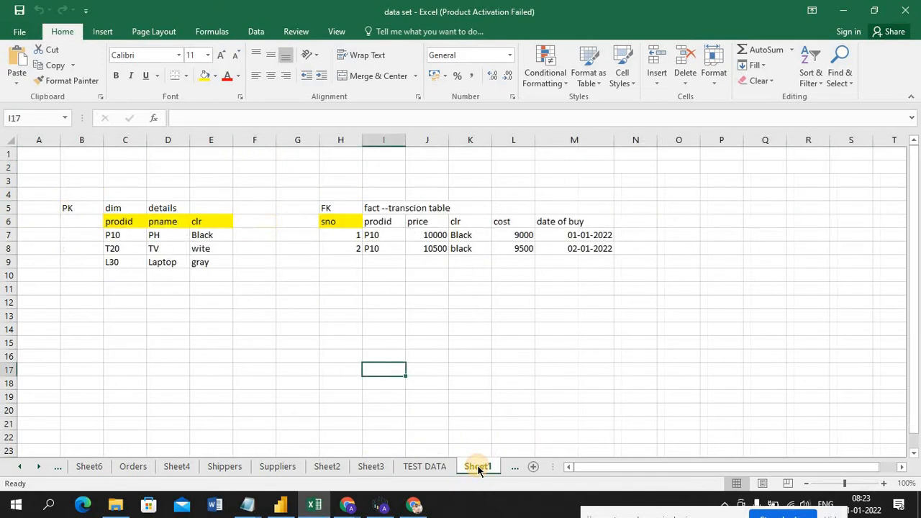
Step: Examine the dim table on Sheet1, focusing on its prodid key column and the first product entry
left_click(180, 333)
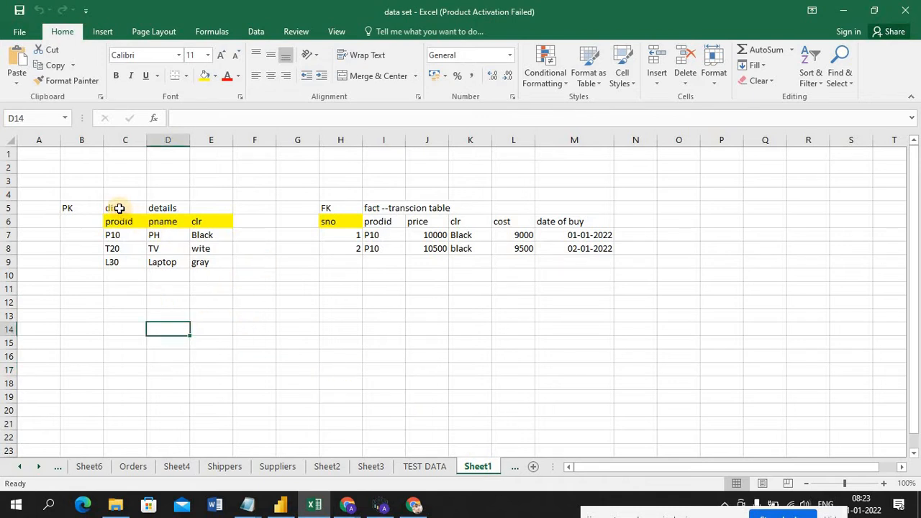
left_click(119, 208)
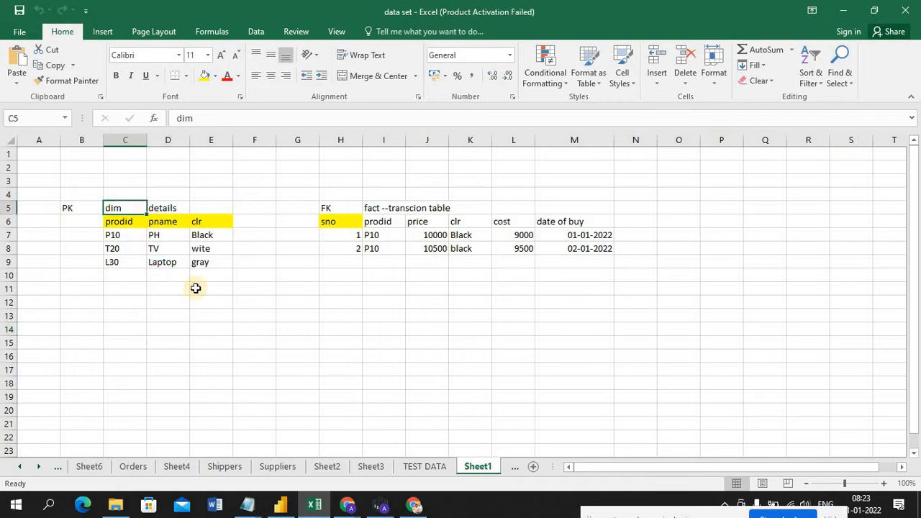
left_click(115, 223)
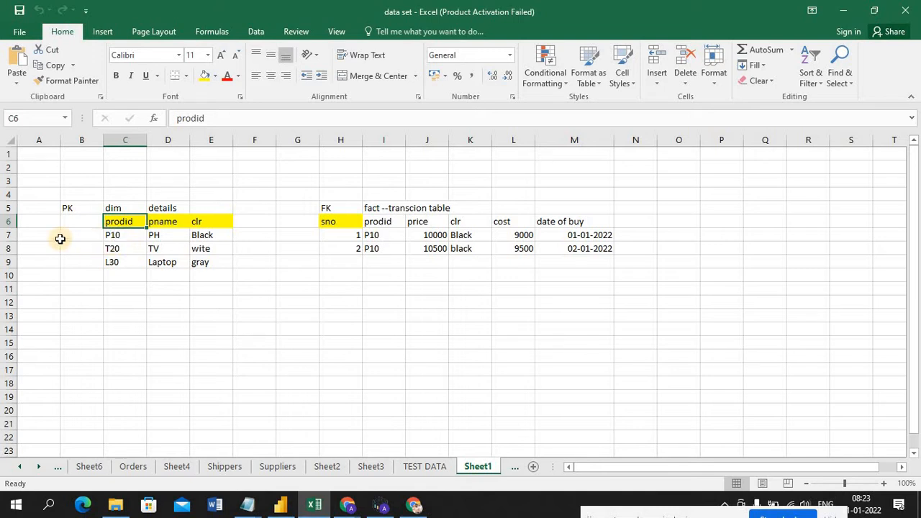
left_click(122, 236)
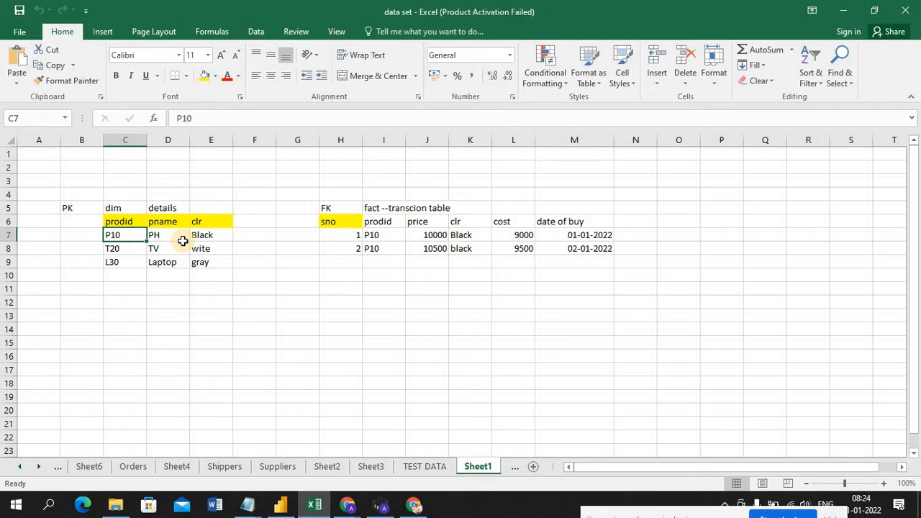
Step: Add a row below L30 in the dim table with prodid ipone, pname Ph and clr wite
left_click(119, 276)
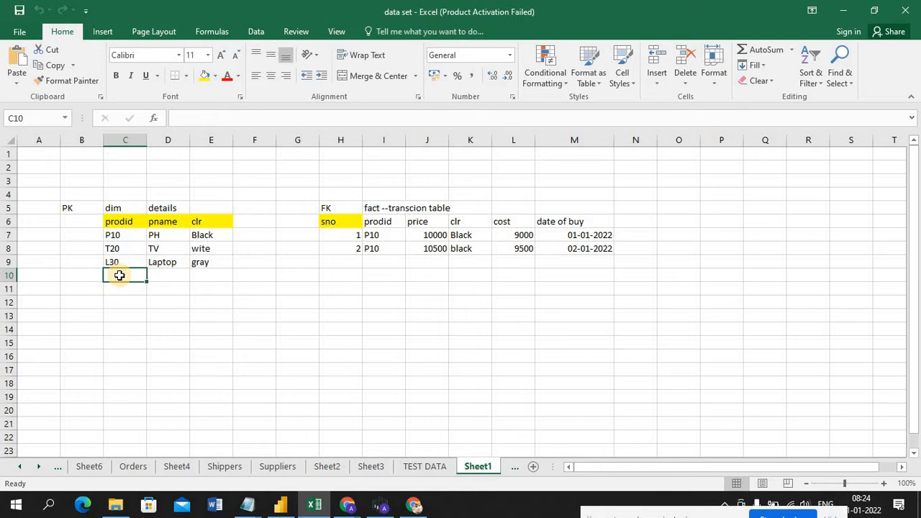
type("i")
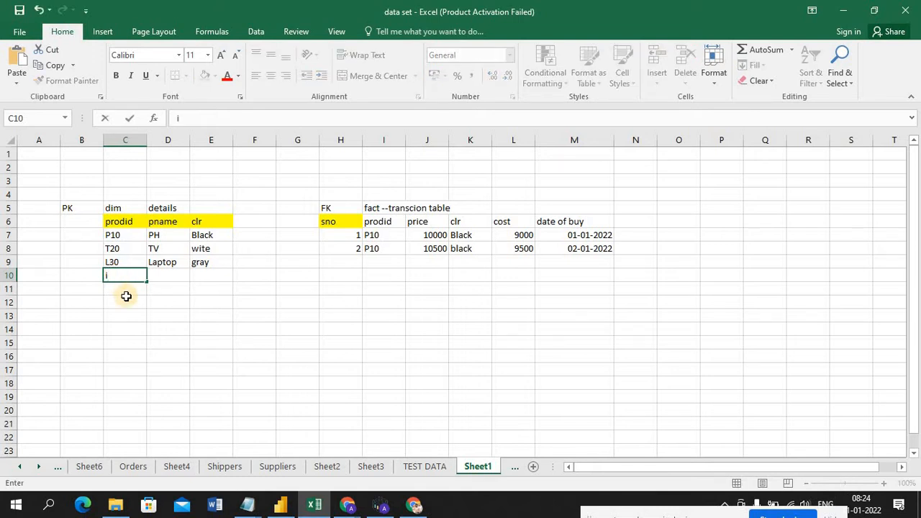
type("pone")
key("Tab")
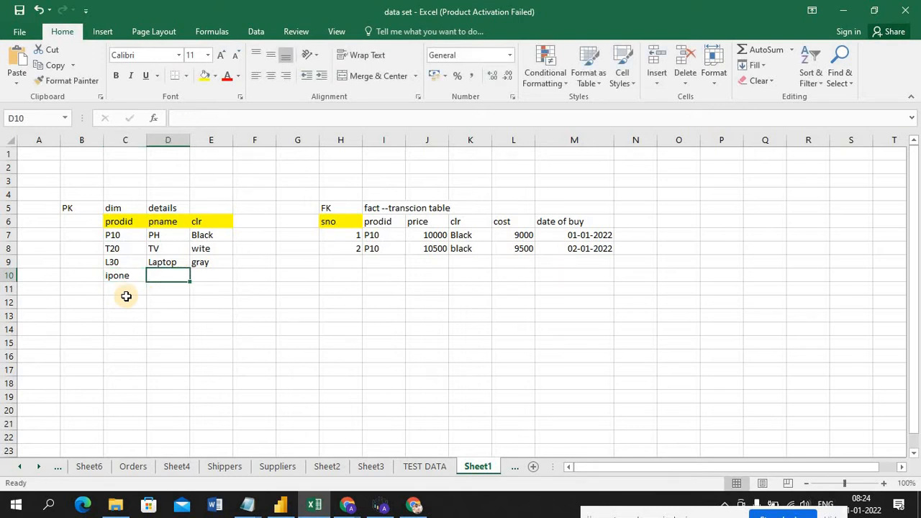
type("P")
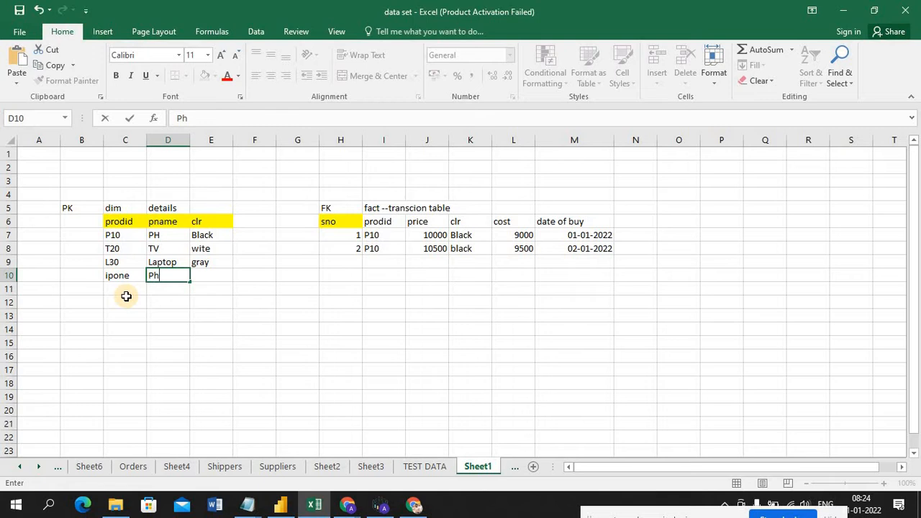
type("h")
key("Tab")
type("wite")
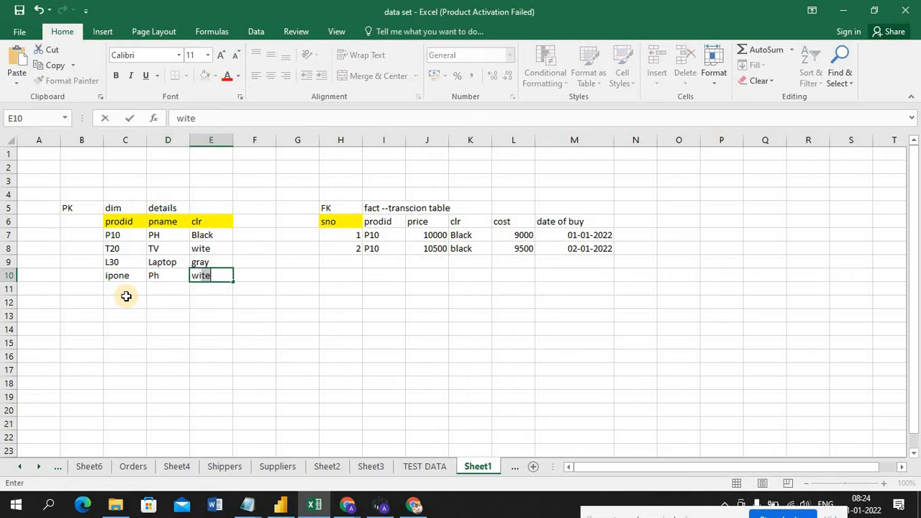
left_click(211, 328)
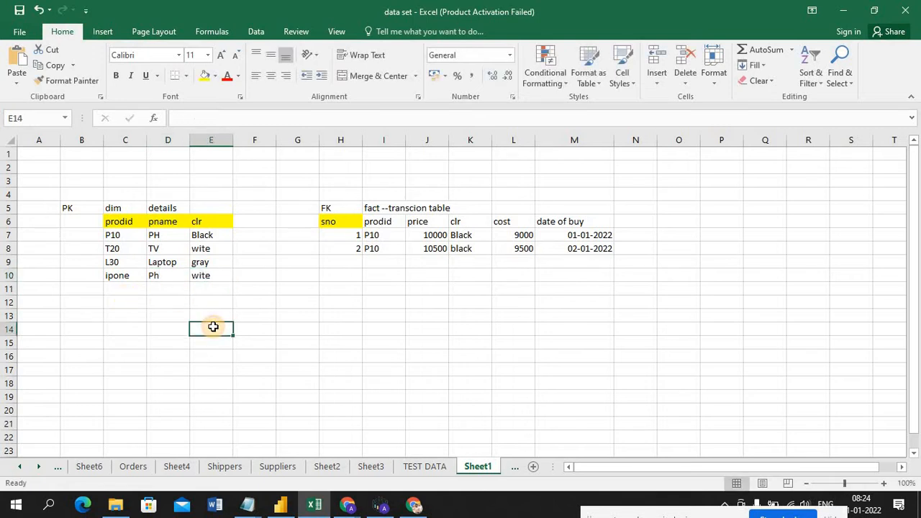
Step: Apply borders to all cells of the dim table, range C6:E10
left_click(118, 223)
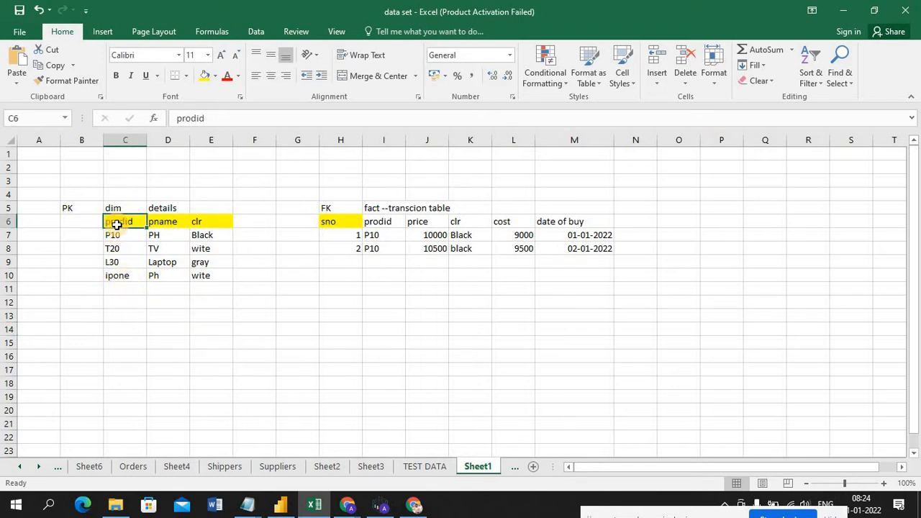
key("shift+Right")
key("shift+Right")
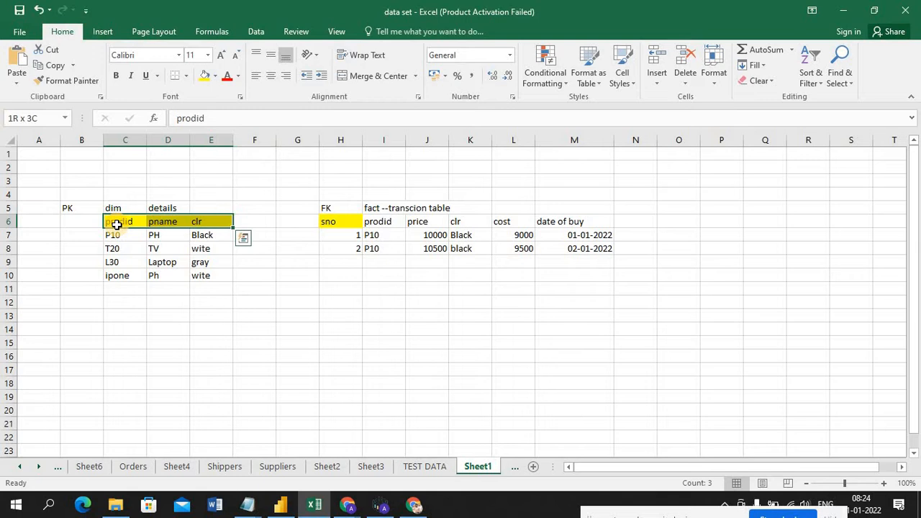
key("shift+Down")
key("shift+Down")
key("shift+Down")
key("shift+Down")
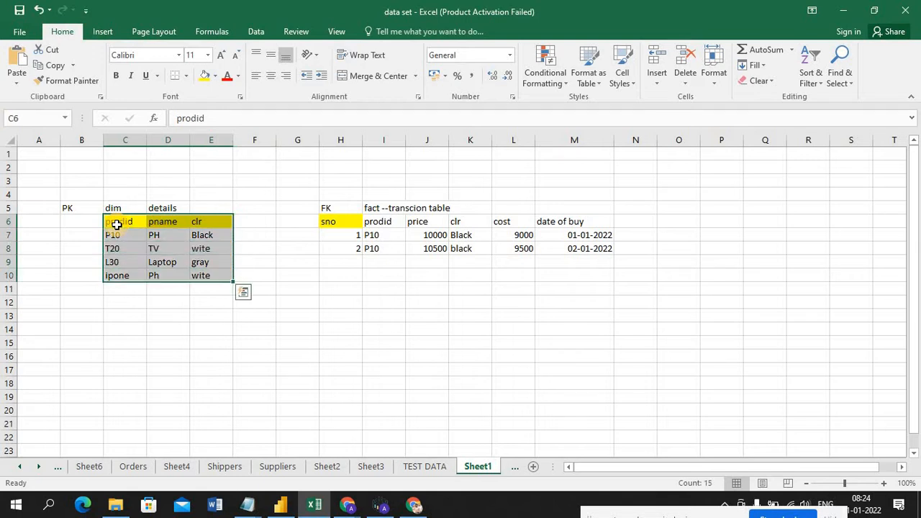
left_click(187, 77)
left_click(209, 189)
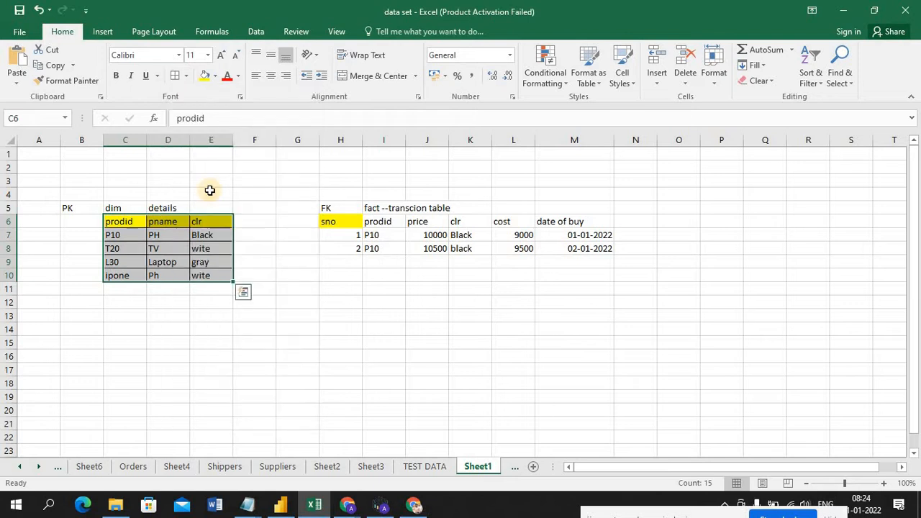
left_click(273, 367)
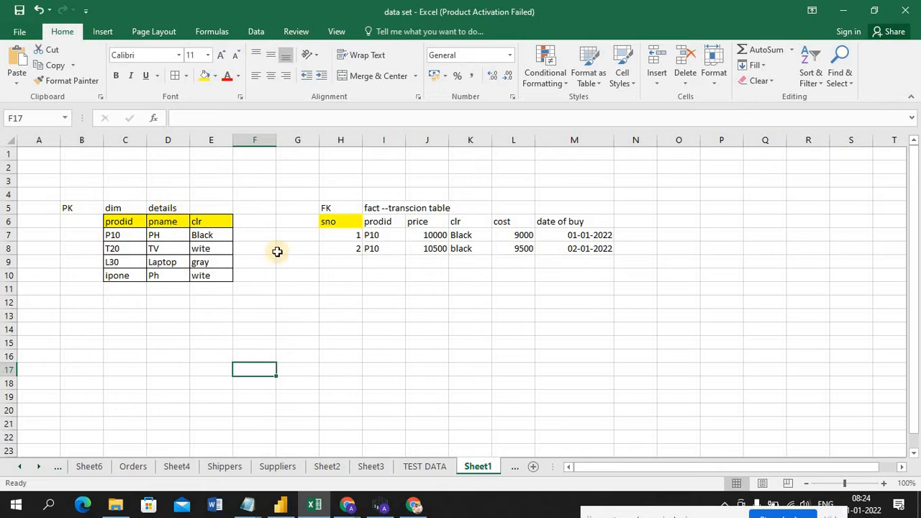
Step: Rename the dim table's prodid header to D_prodid
double_click(126, 223)
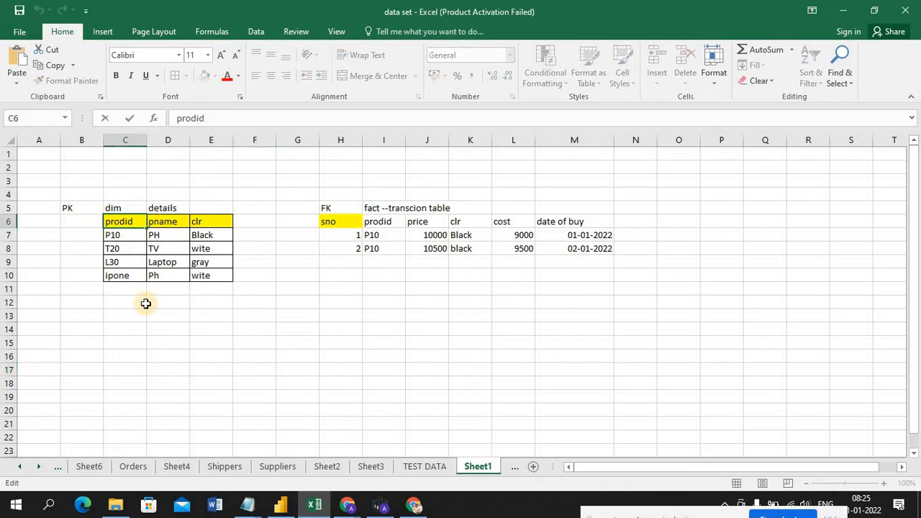
type("D_")
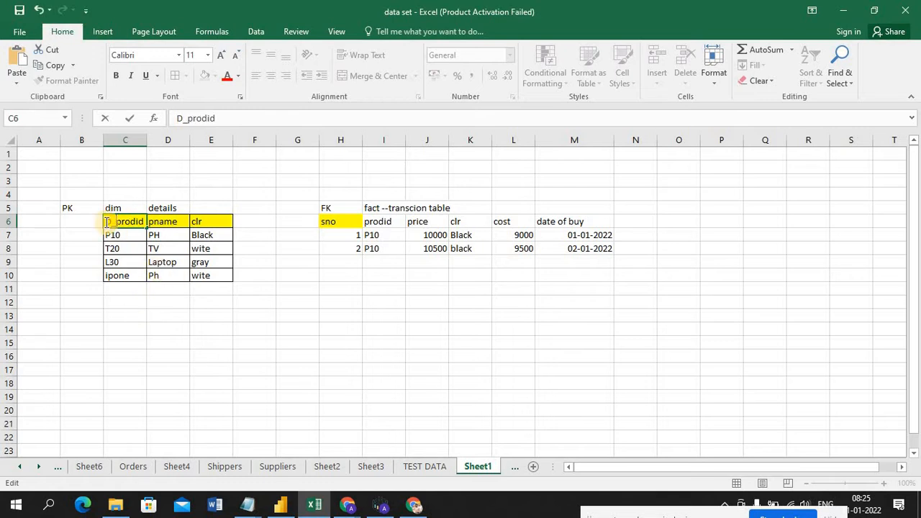
left_click(419, 286)
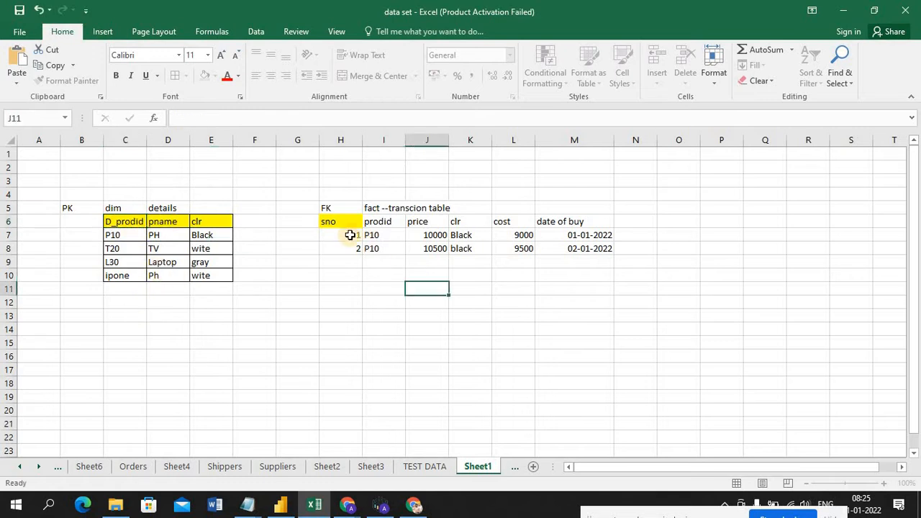
Step: Apply borders to all cells of the fact table including the empty rows beneath it, range H6:M12
left_click(338, 227)
key("shift+Down")
key("shift+Down")
key("shift+Down")
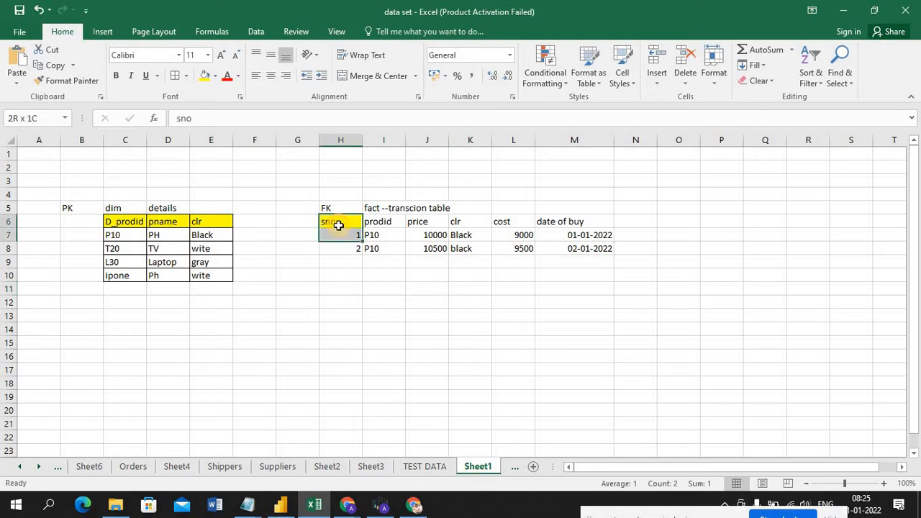
key("shift+Right")
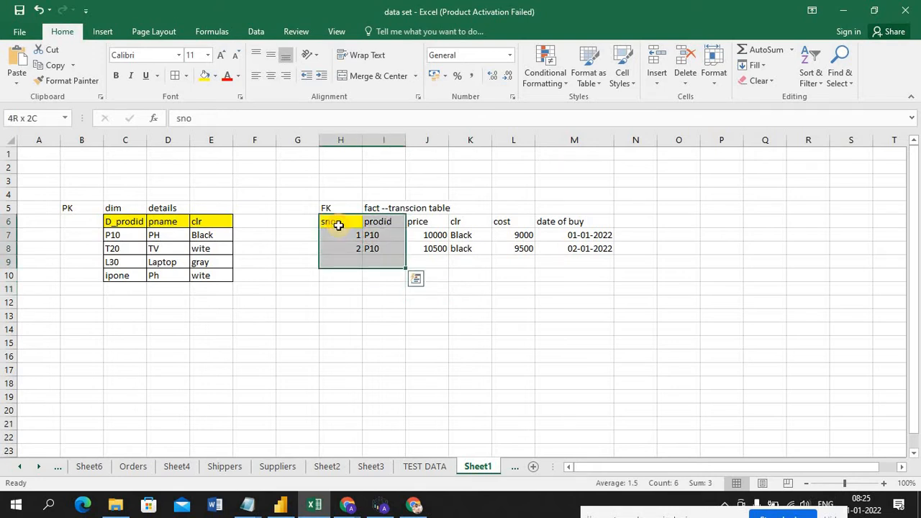
key("shift+Down")
key("shift+Down")
key("shift+Down")
key("shift+Right")
key("shift+Right")
key("shift+Right")
key("shift+Right")
key("shift+Right")
key("shift+Right")
key("shift+Right")
key("shift+Right")
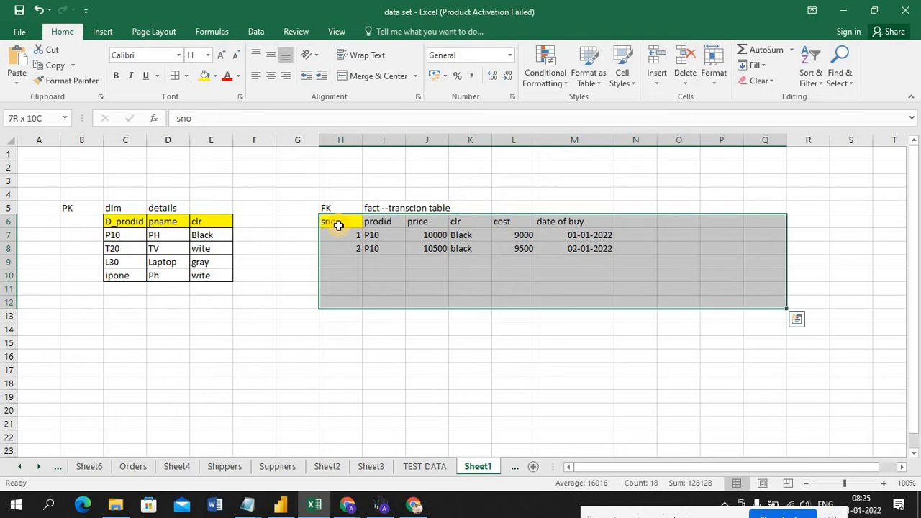
key("shift+Left")
key("shift+Left")
key("shift+Left")
key("shift+Left")
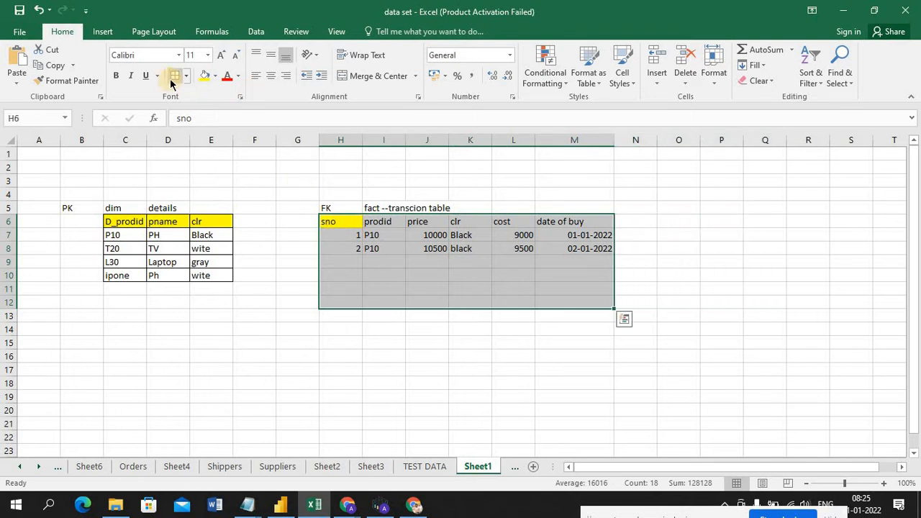
left_click(175, 76)
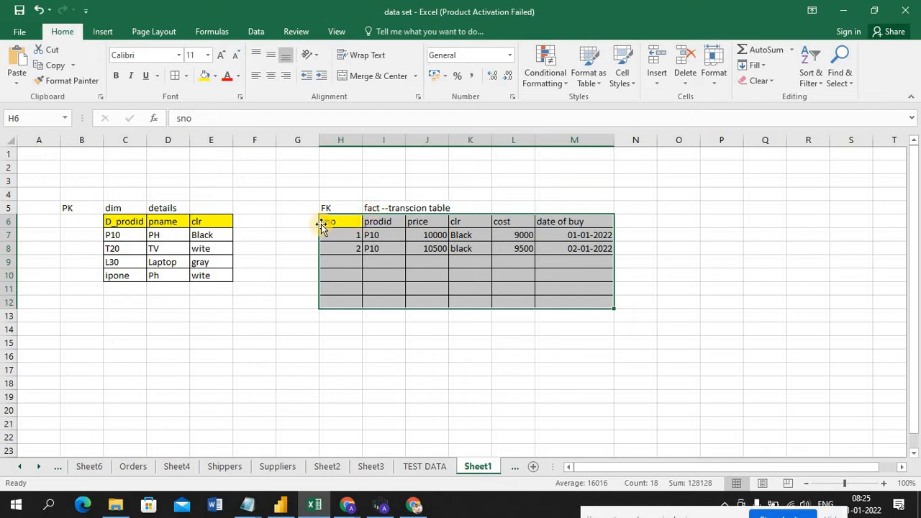
key("Left")
key("Left")
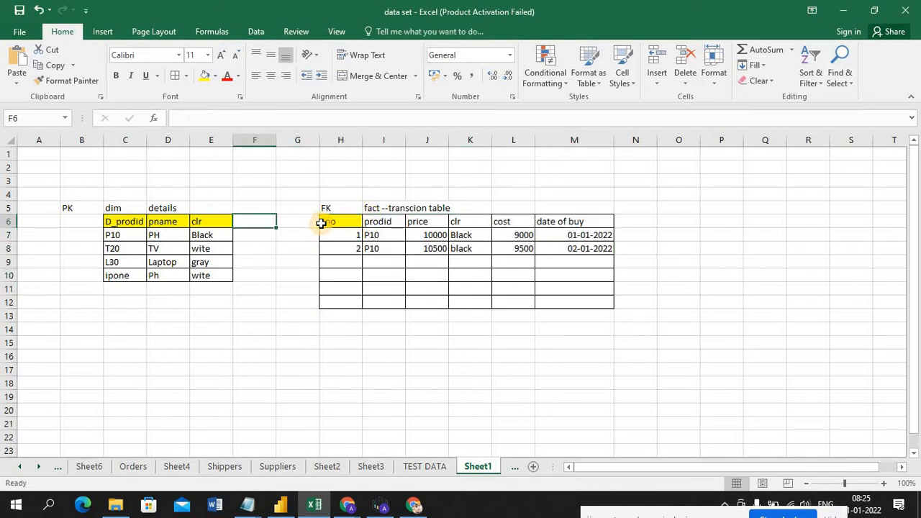
Step: Rename the fact table's sno and prodid headers to F_sno and F_prodid
double_click(325, 223)
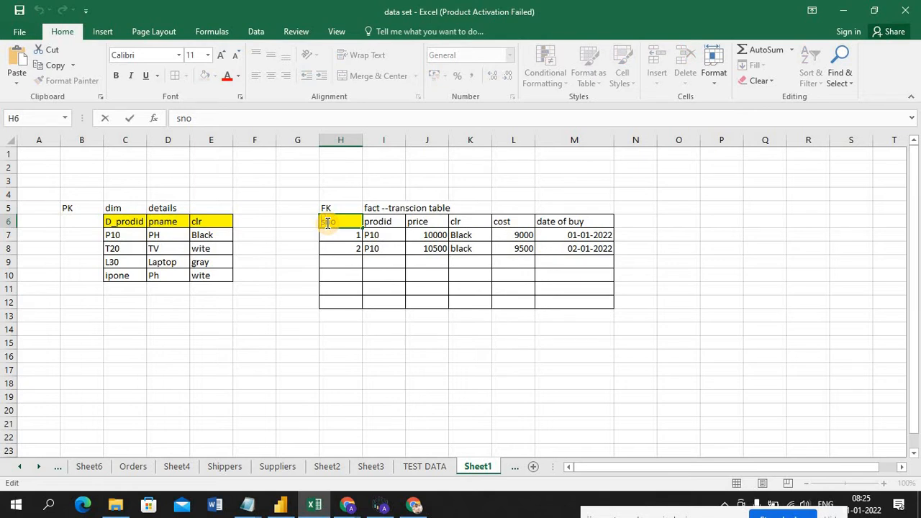
type("F_")
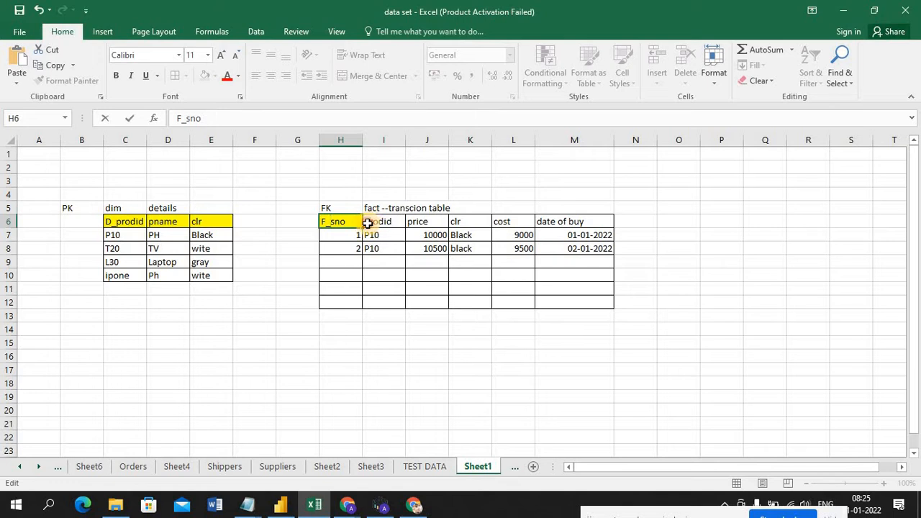
double_click(367, 223)
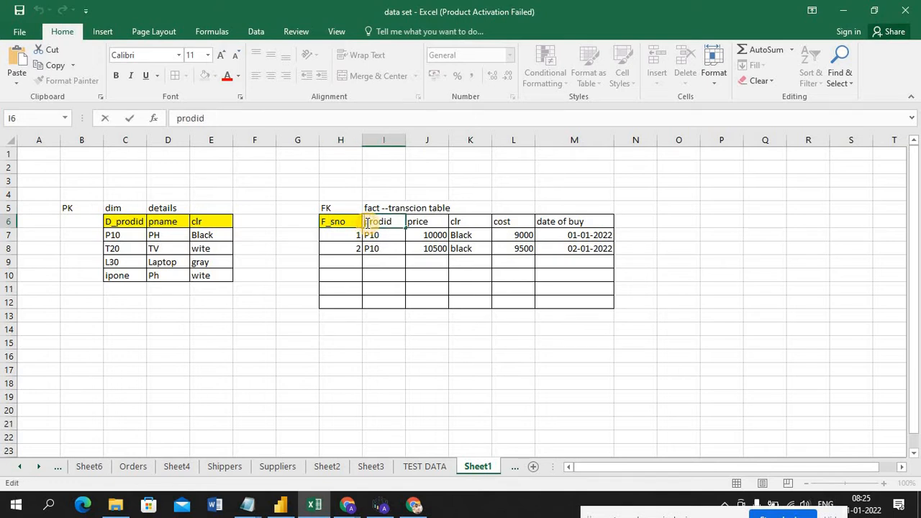
type("F_")
left_click(421, 395)
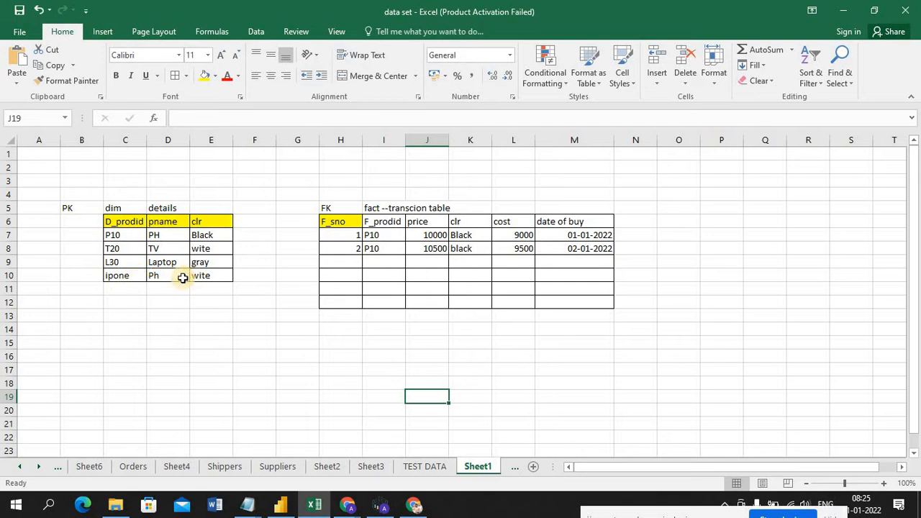
Step: Enter serial number 3 in the F_sno column of the fact table's first empty row, cell H9
left_click(353, 264)
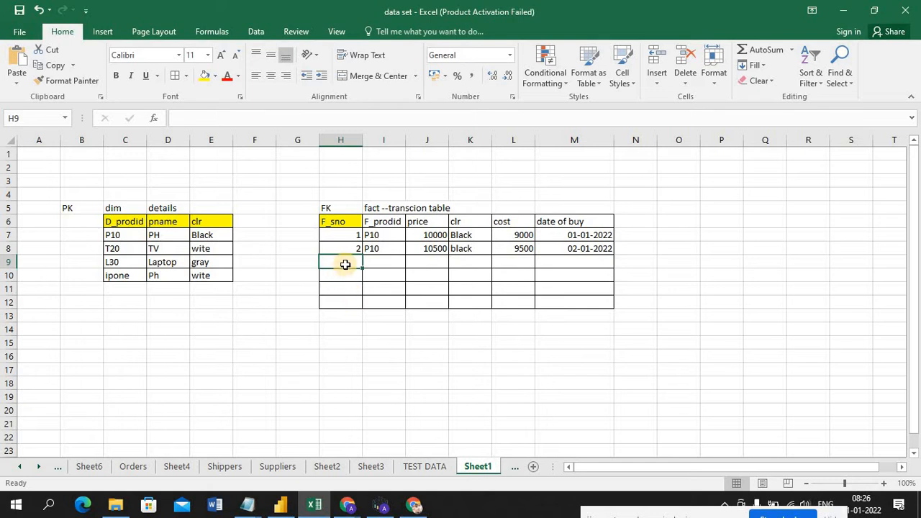
type("3")
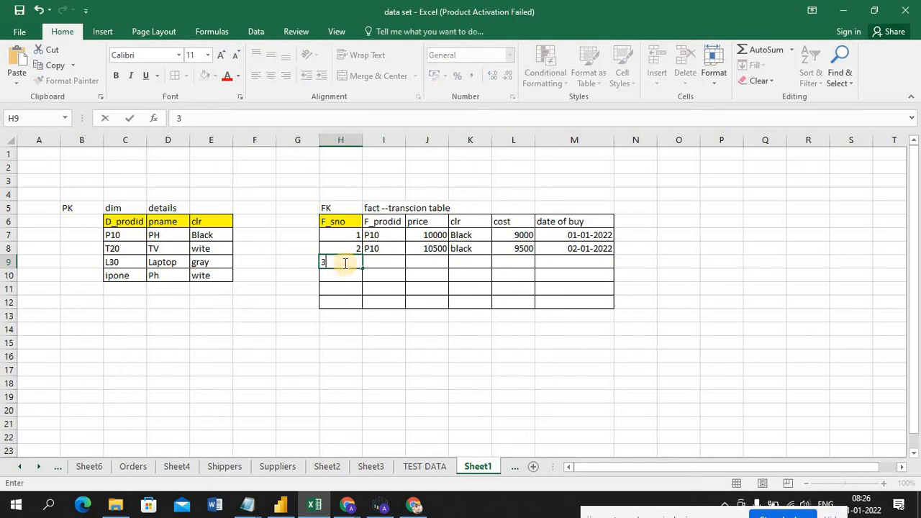
key("Tab")
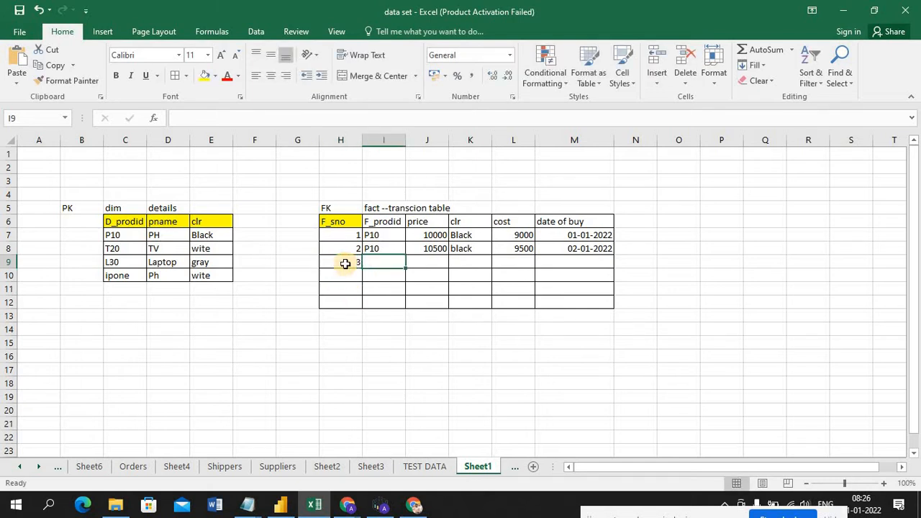
Step: Change the dim table's last row to product ID I10 and product name ipone
left_click(136, 277)
double_click(131, 279)
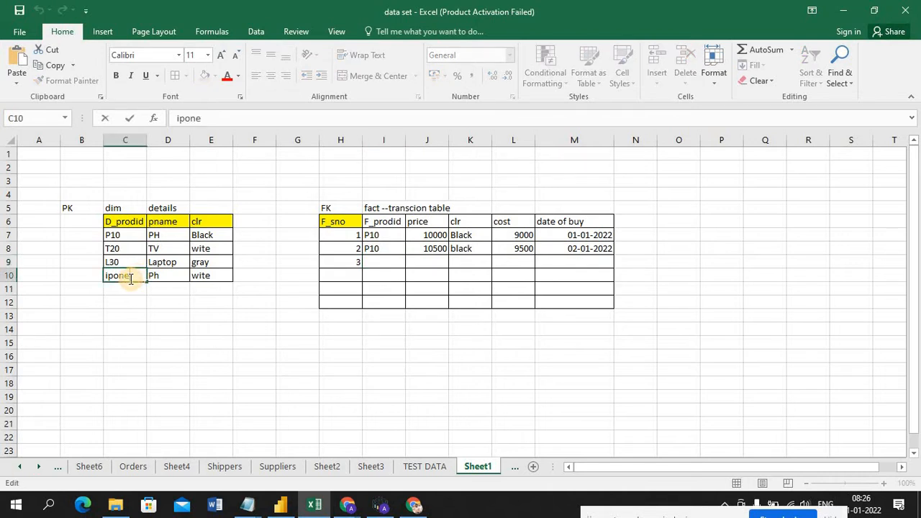
key("shift+Left")
key("shift+Left")
key("shift+Left")
key("BackSpace")
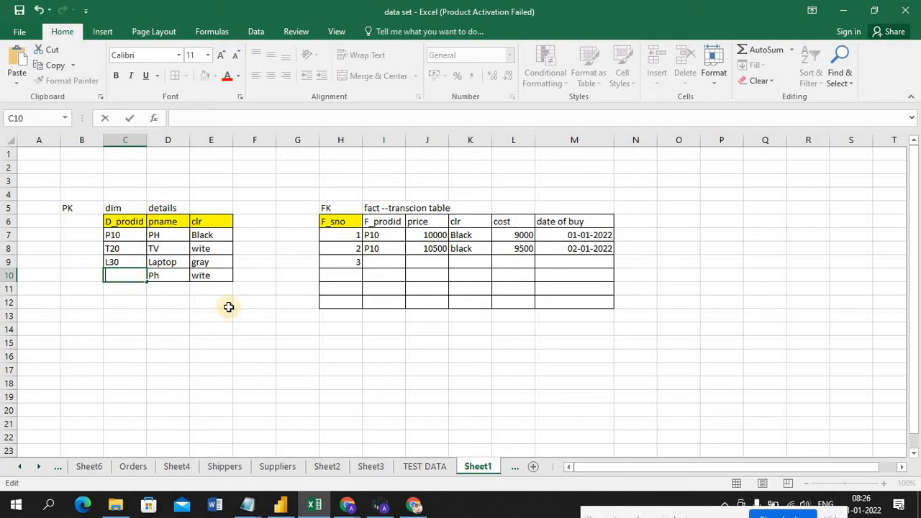
double_click(181, 276)
key("BackSpace")
key("BackSpace")
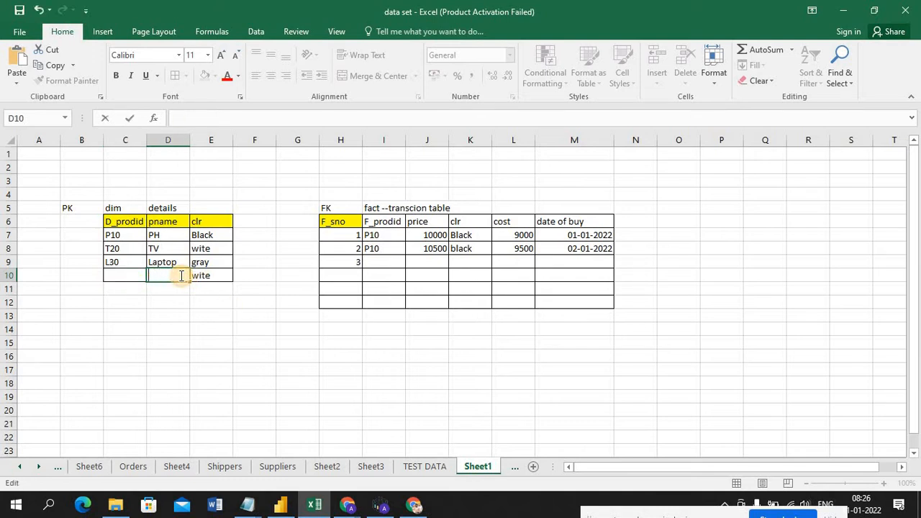
type("ipone")
left_click(118, 276)
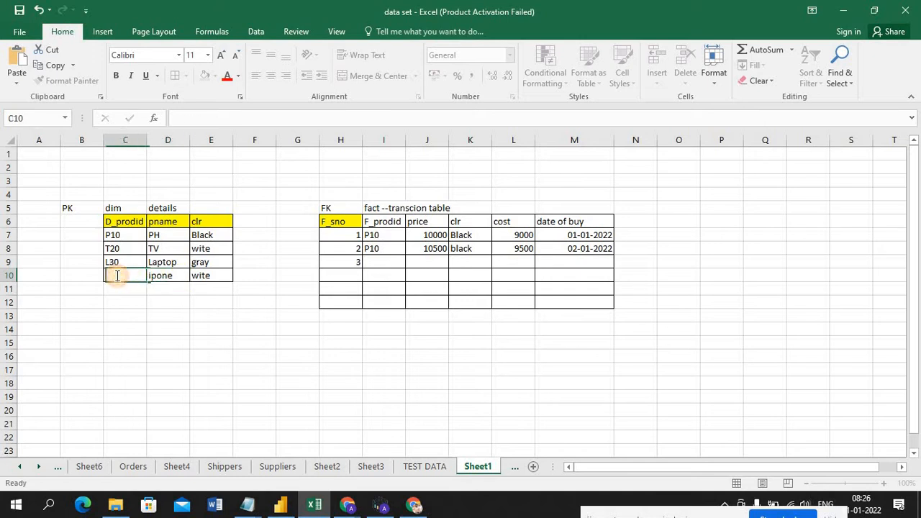
key("BackSpace")
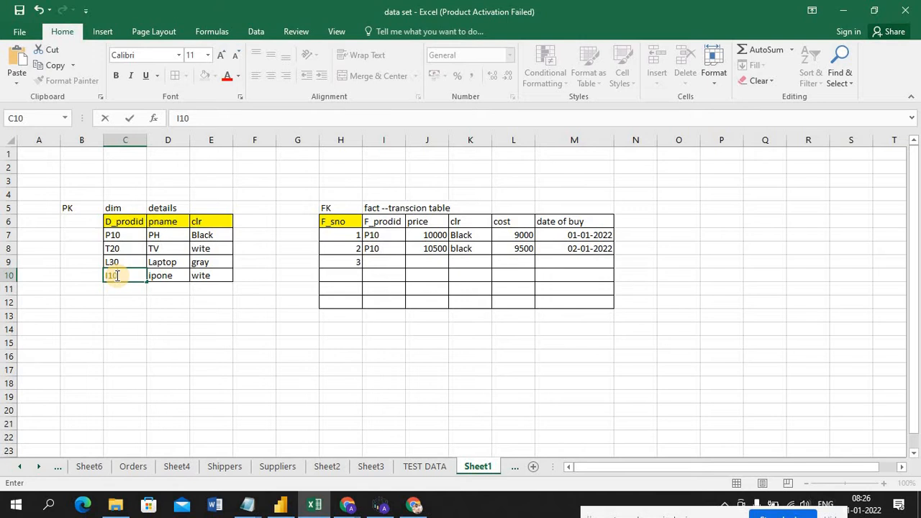
Step: Fill the fact table's third record with F_prodid I10, price 20000 and colour Wite
left_click(378, 261)
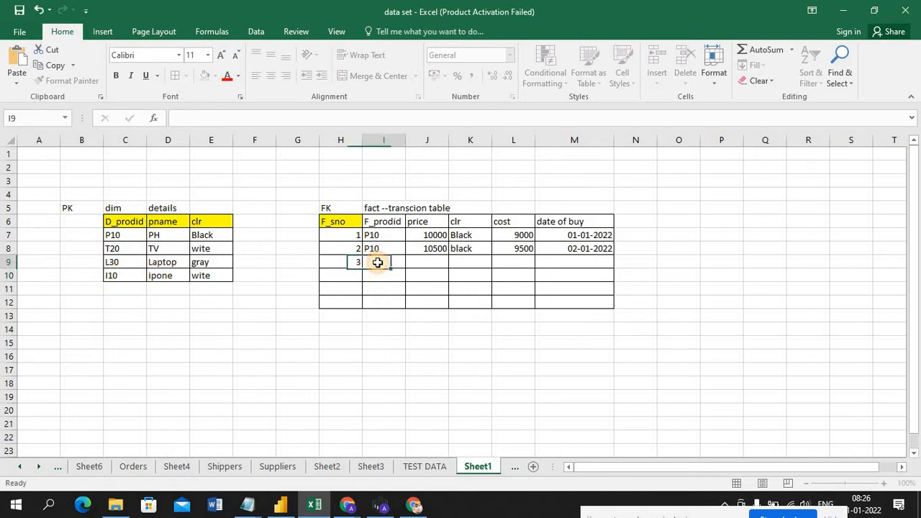
type("I10")
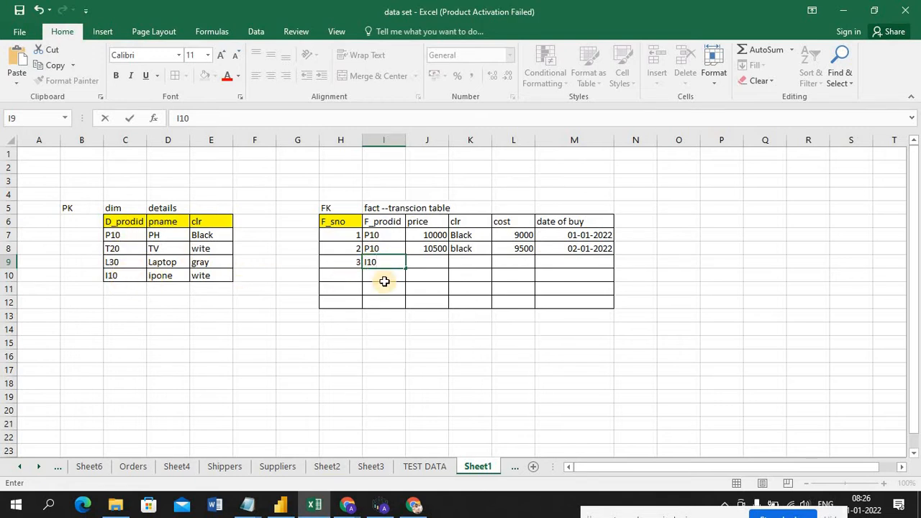
key("Tab")
type("200")
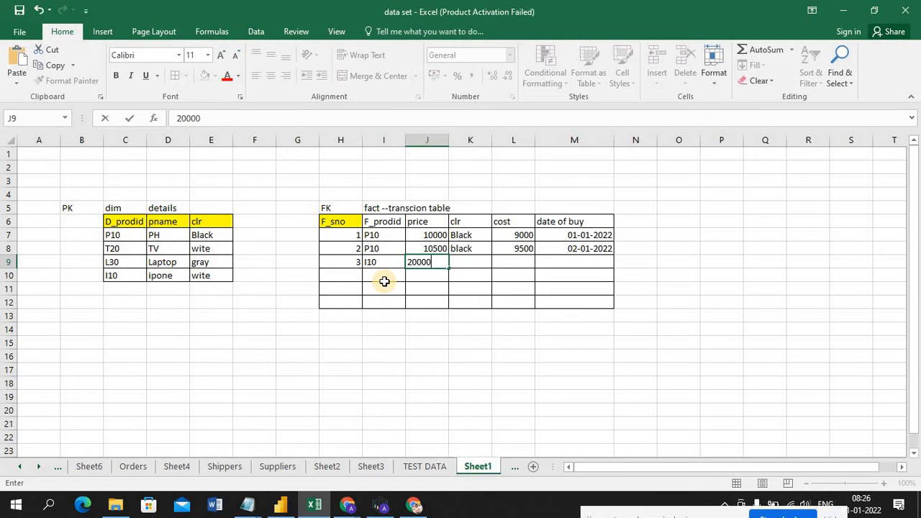
key("Tab")
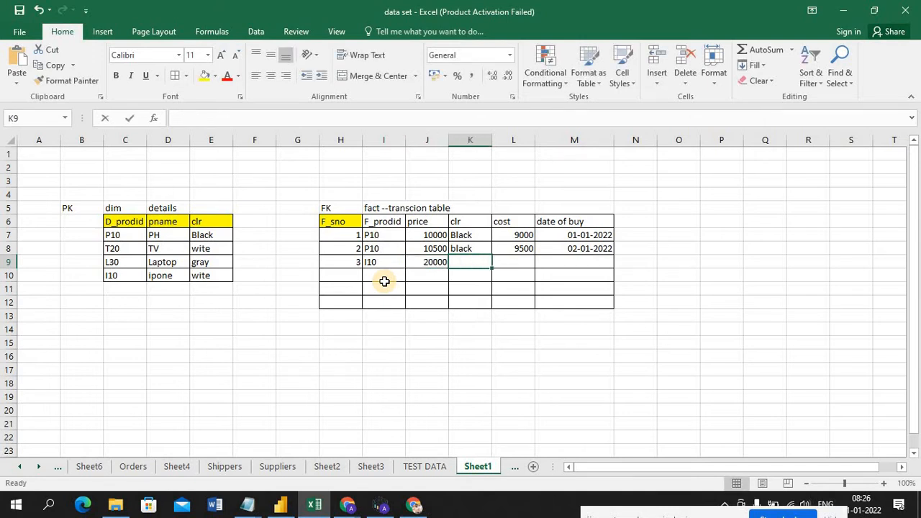
type("Wite")
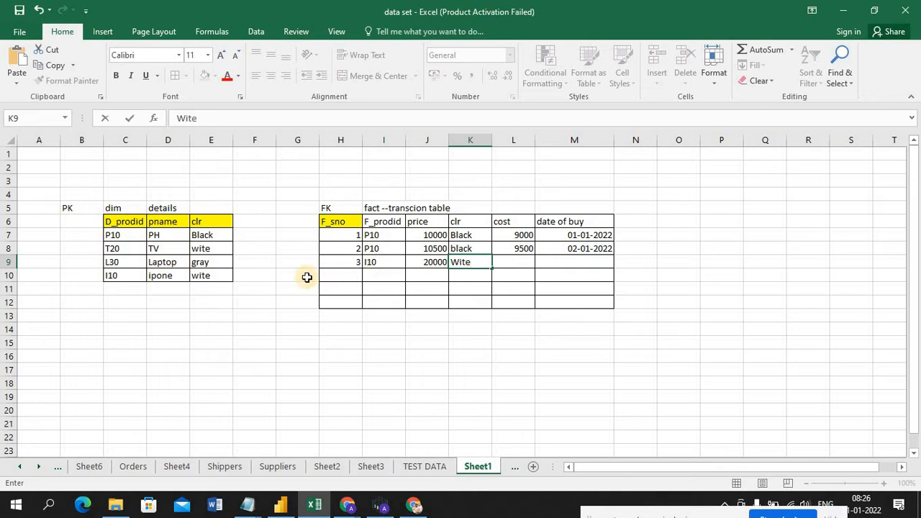
left_click(218, 280)
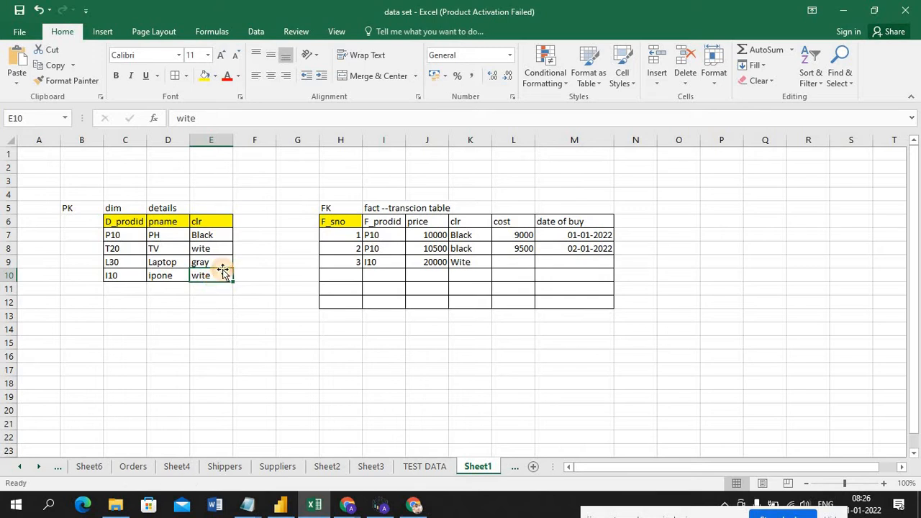
Step: Enter cost 18000 and date of buy .3/01/2022 for the fact table's third record
left_click(509, 263)
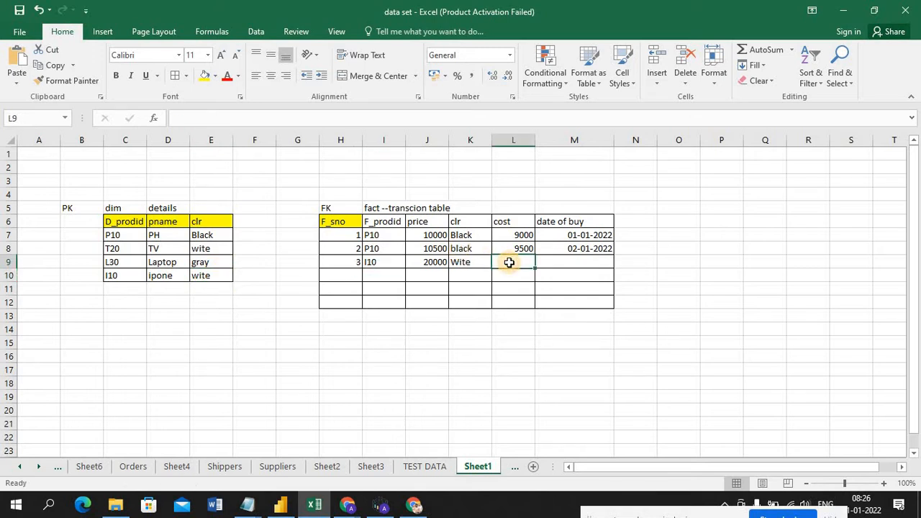
type("80000")
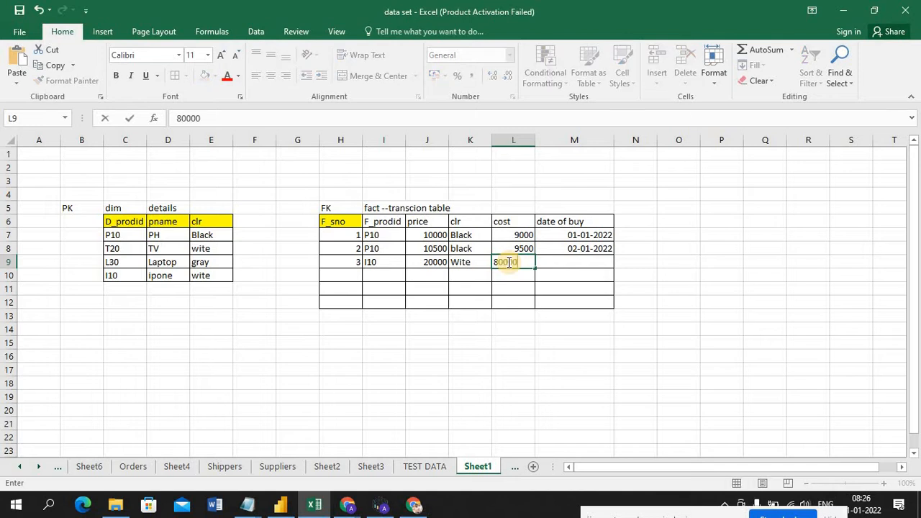
key("BackSpace")
key("BackSpace")
key("BackSpace")
key("BackSpace")
type("1800")
key("Tab")
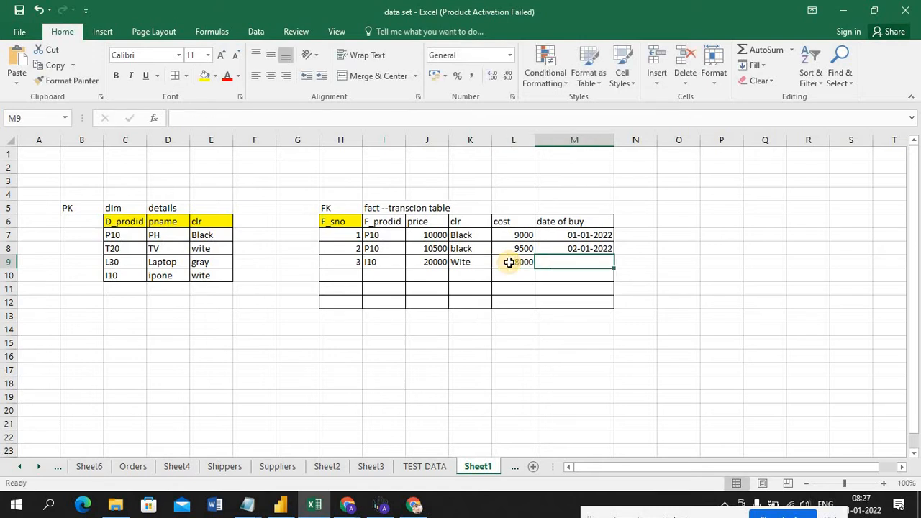
type(".3/0")
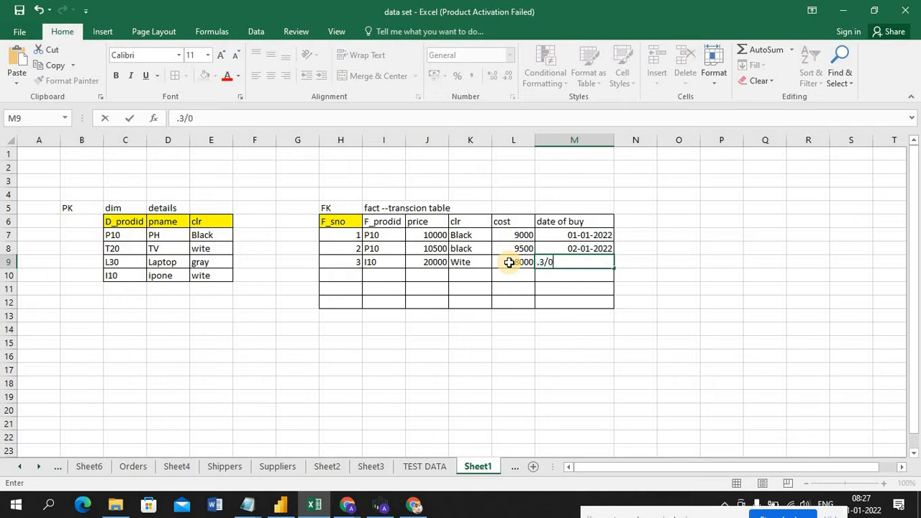
type("1/2022")
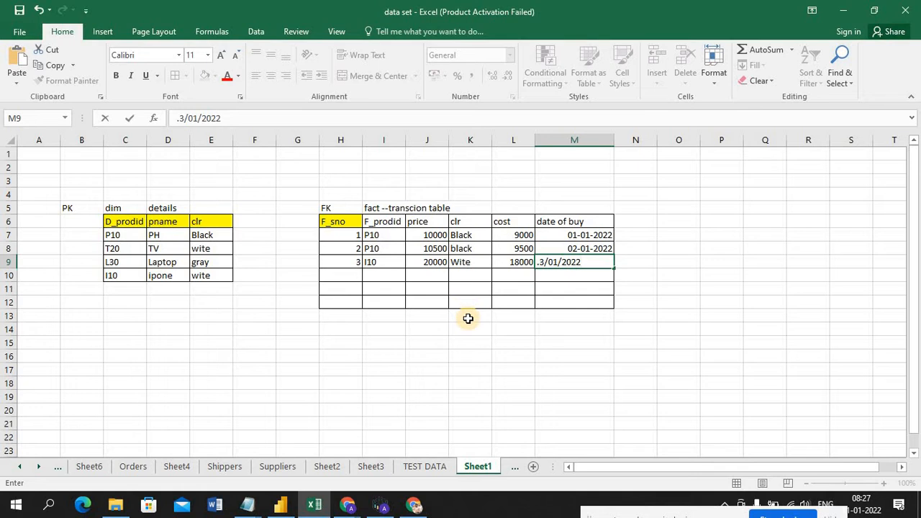
Step: Start the fact table's fourth record in row 10 with F_sno 4, F_prodid i10, price 20000 and colour wite
left_click(357, 278)
type("4")
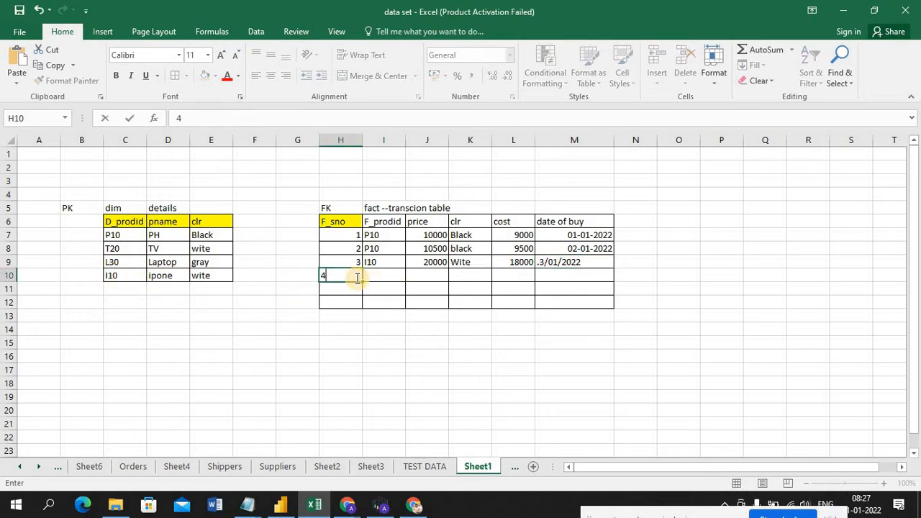
key("BackSpace")
key("Tab")
type("I")
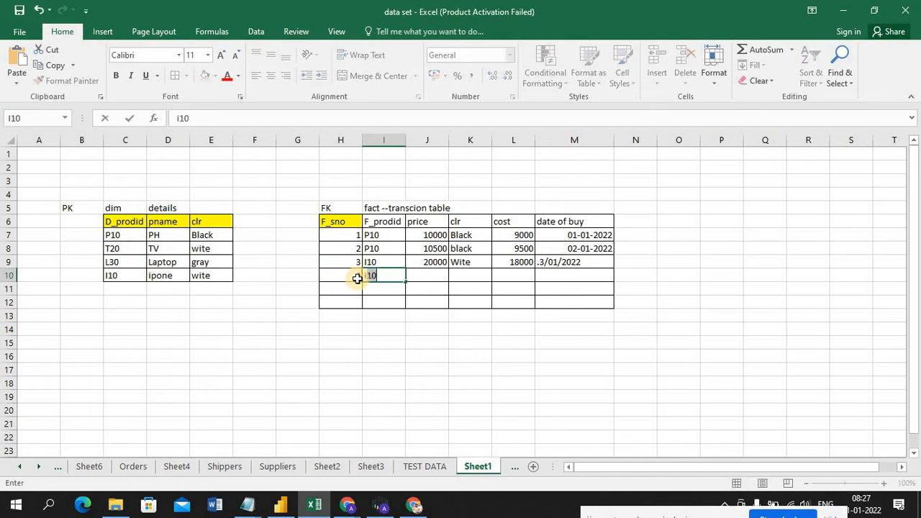
type("10")
key("Tab")
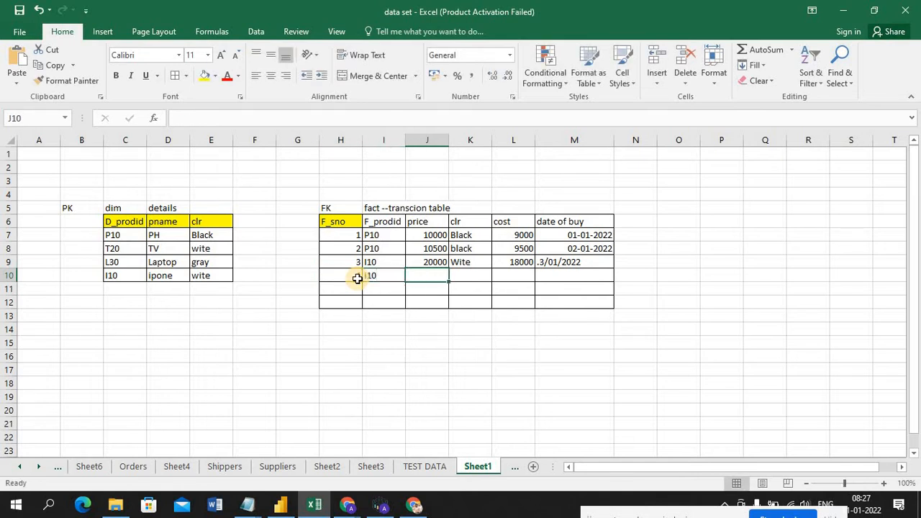
type("20000")
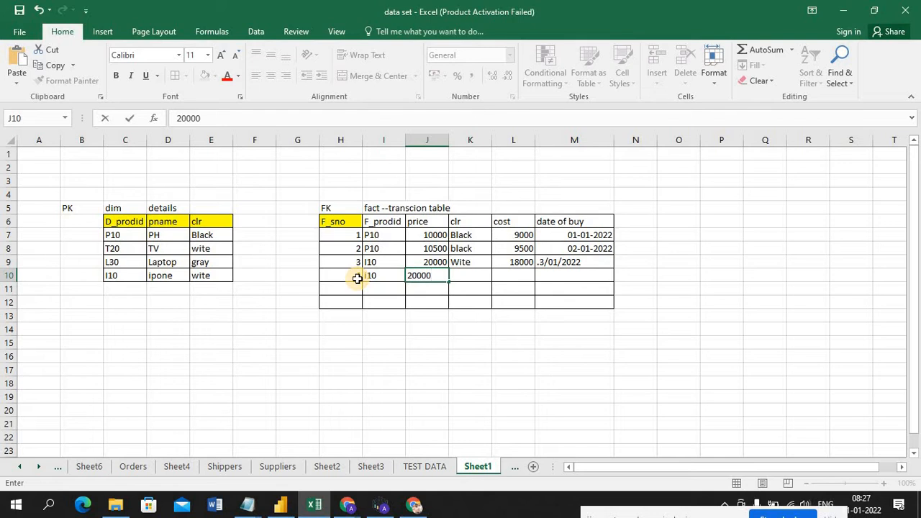
key("Tab")
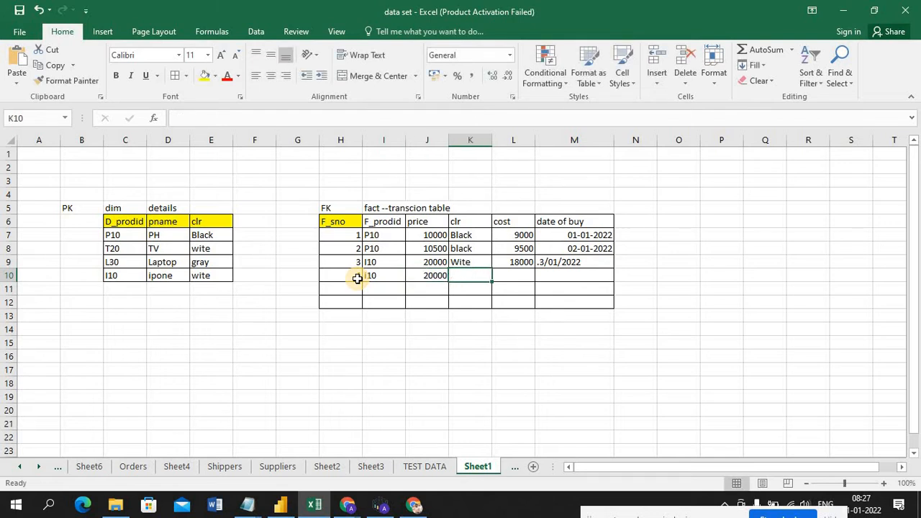
type("wite")
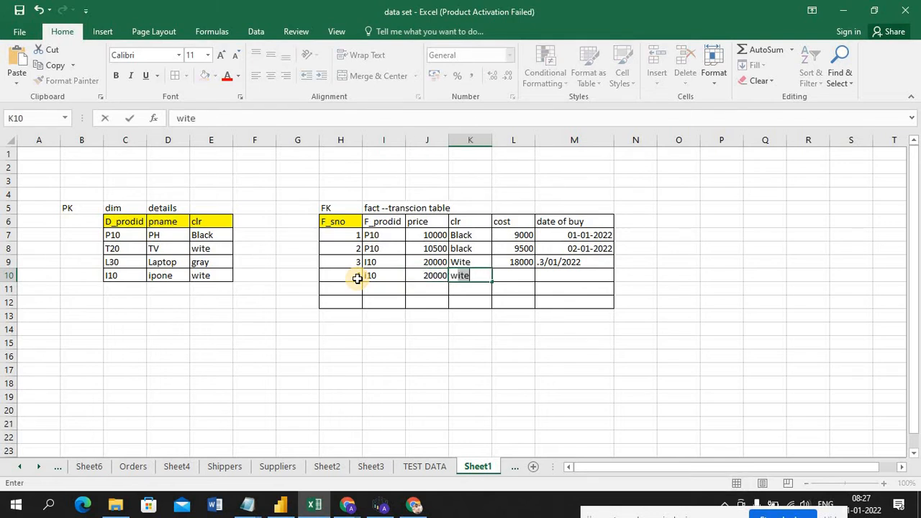
Step: Enter cost 17000 and date of buy 03/04/2022 for the fact table's fourth record
left_click(507, 273)
type("17000")
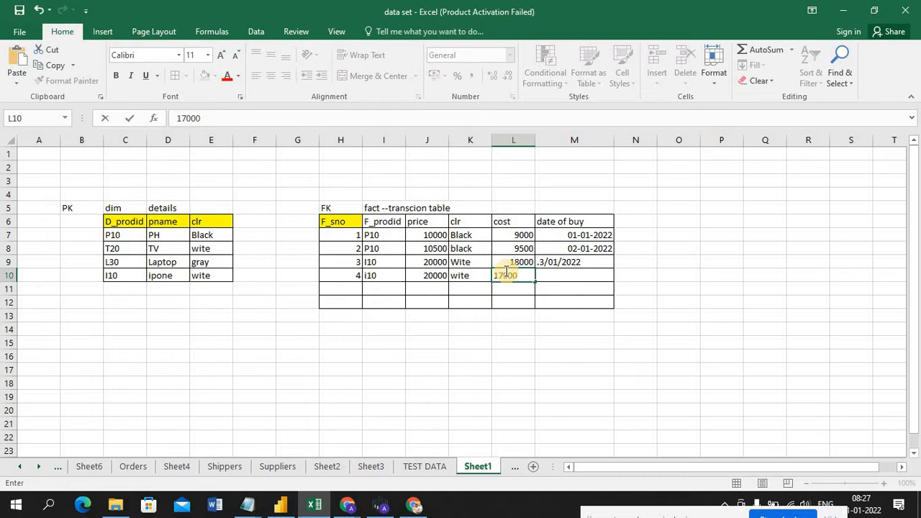
key("Tab")
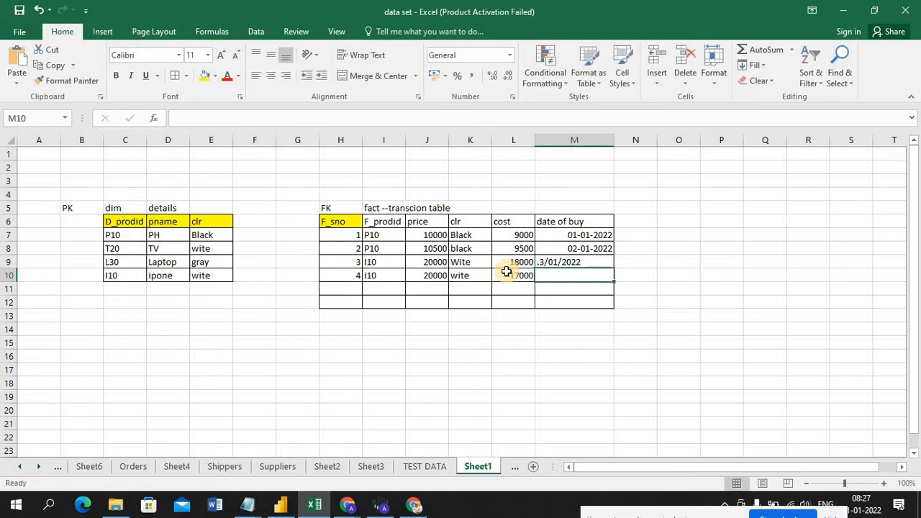
type("03/0")
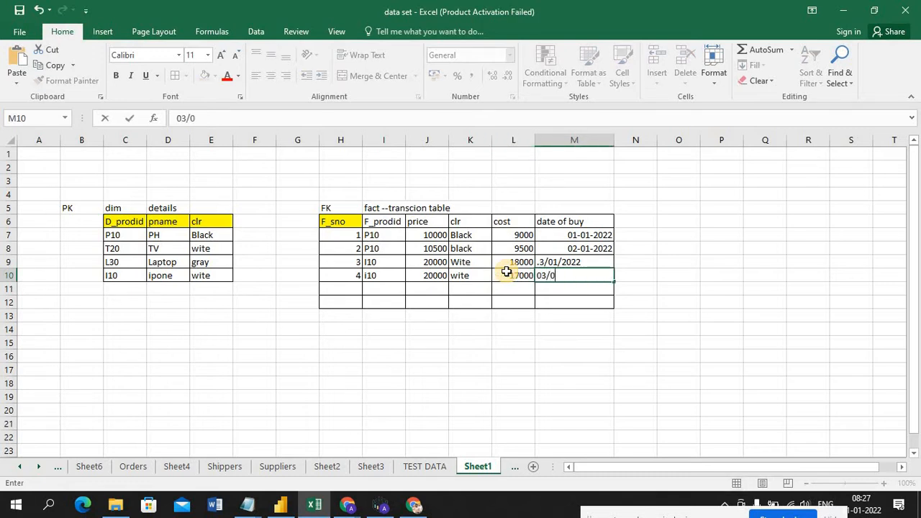
type("4/2022")
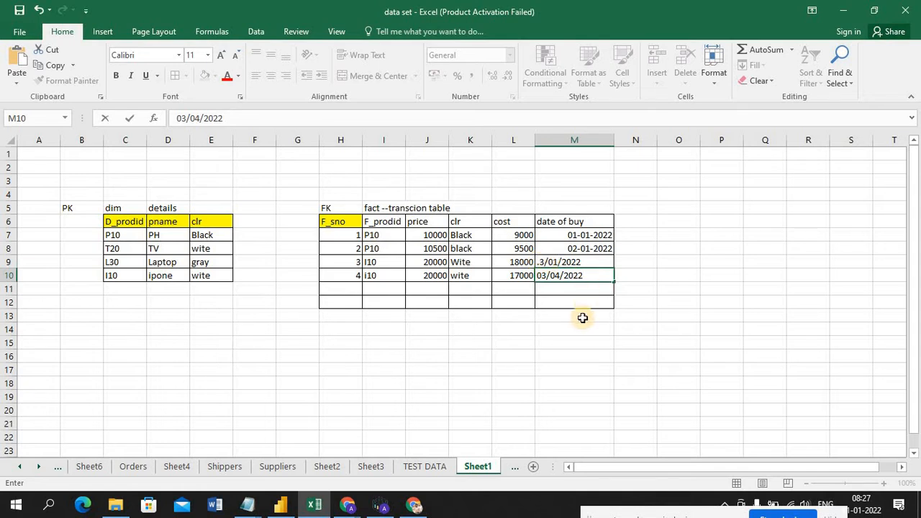
key("Return")
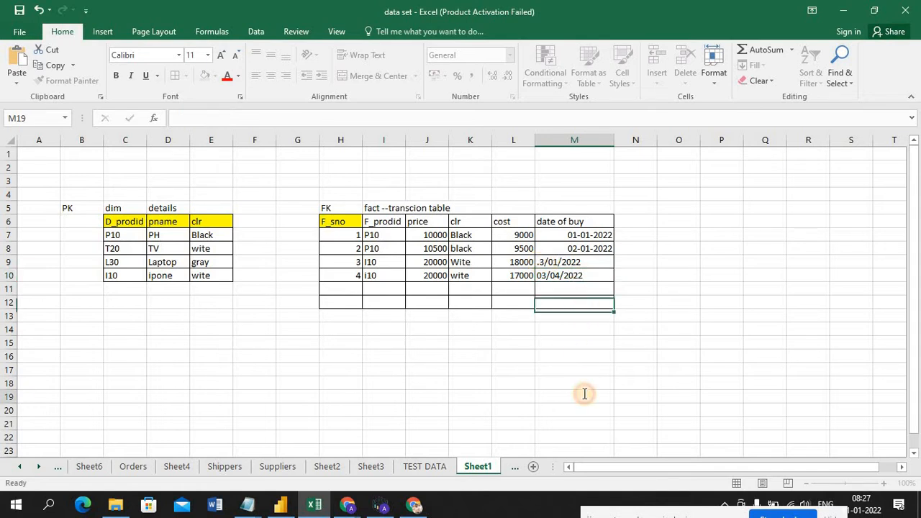
Step: Correct the date of buy in the fact table's third record to 03/01/2022
left_click(584, 393)
left_click(540, 266)
key("Return")
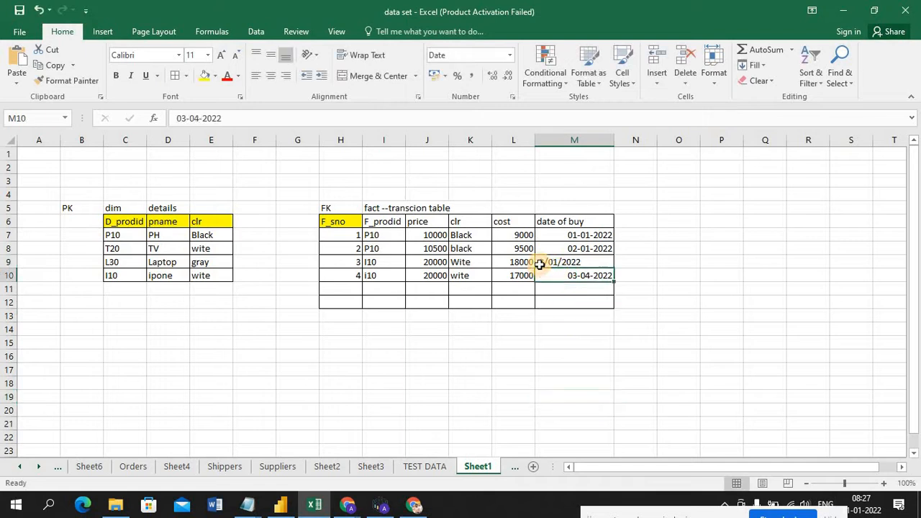
double_click(539, 263)
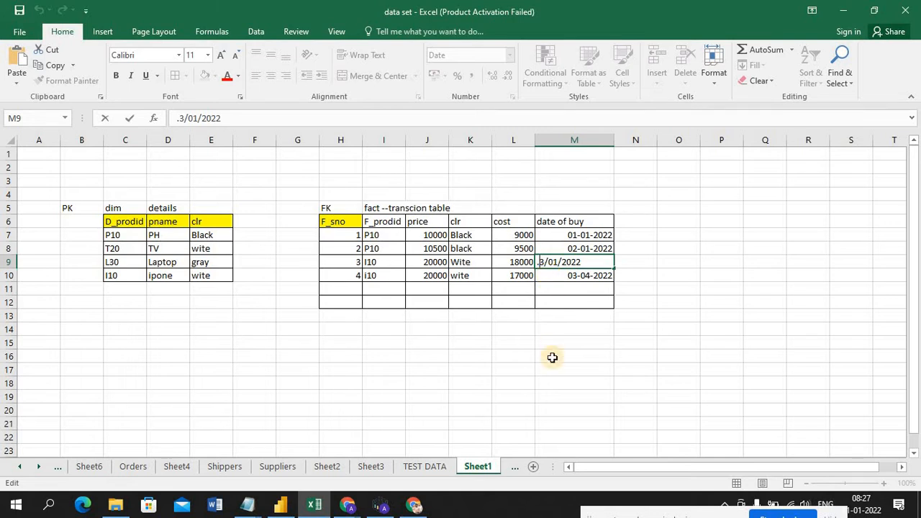
key("Page_Down")
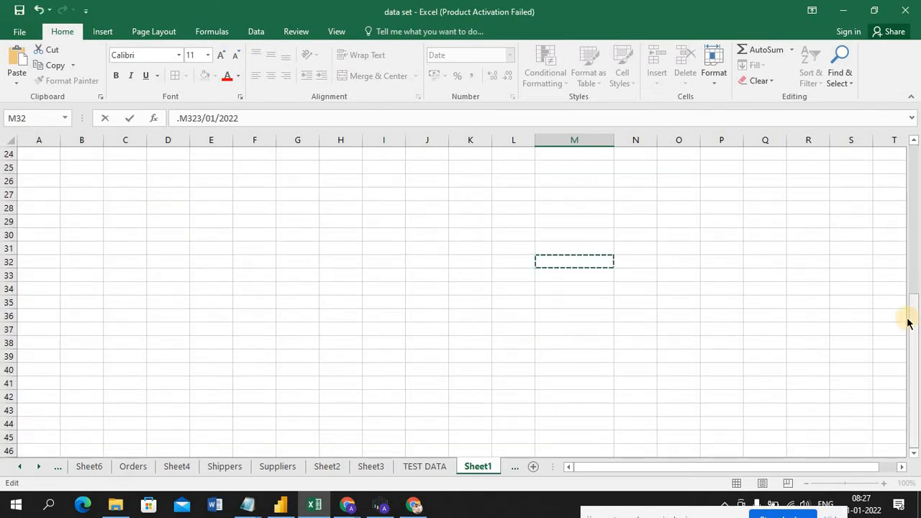
left_click_drag(908, 323, 908, 320)
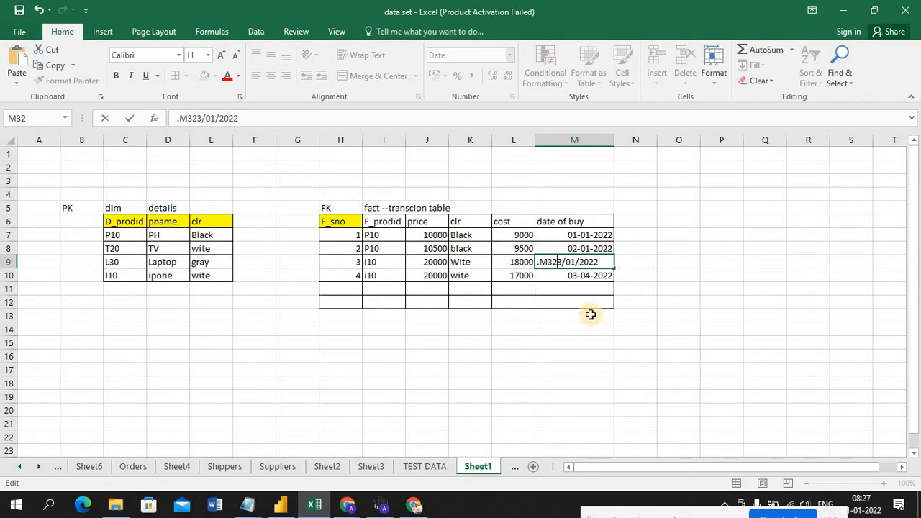
key("BackSpace")
key("BackSpace")
key("BackSpace")
key("BackSpace")
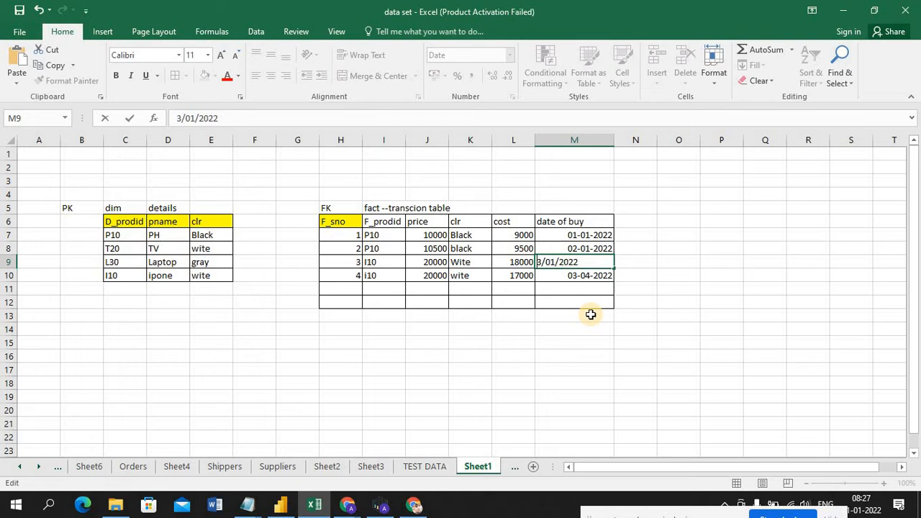
type("0")
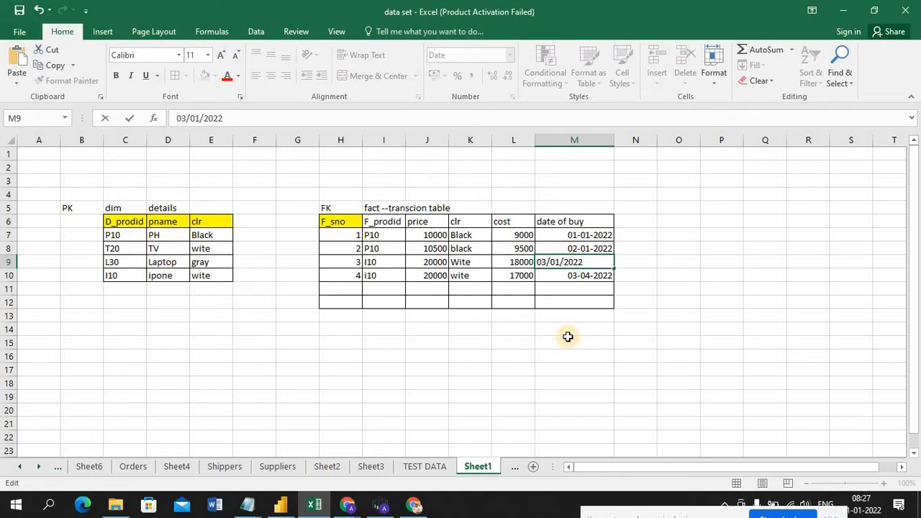
left_click(568, 340)
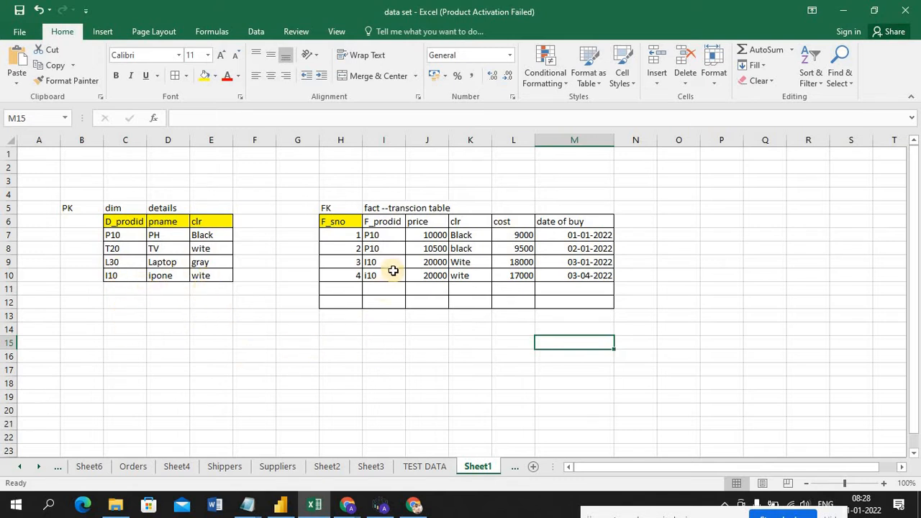
Step: Start the fact table's fifth record in row 11 with F_sno 5, F_prodid i10 and price 20000
left_click(357, 287)
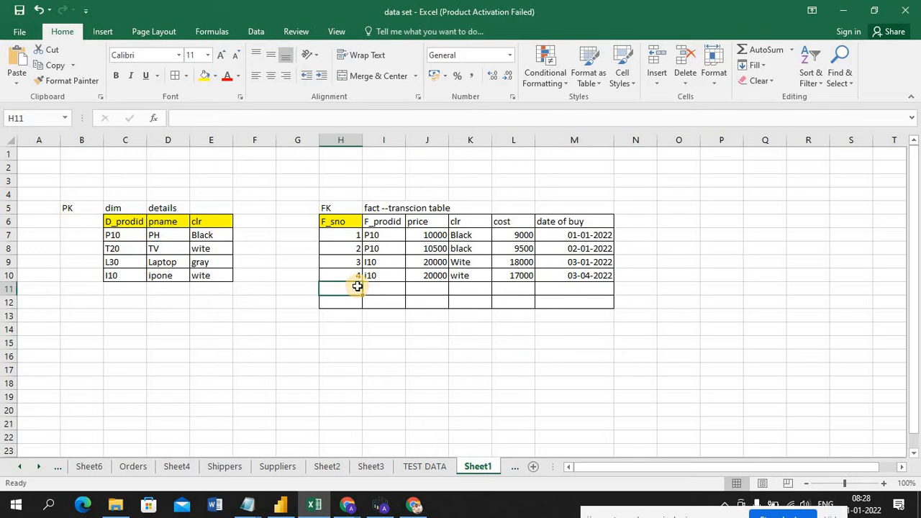
type("5")
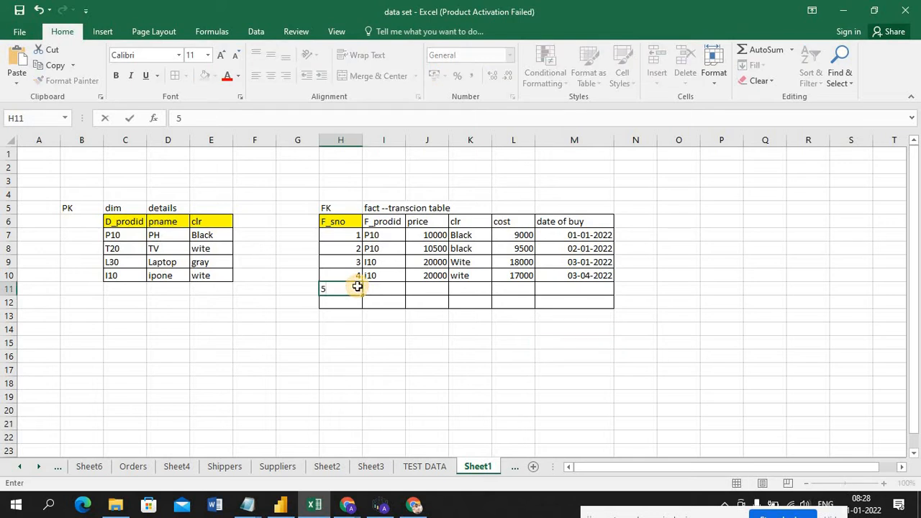
key("Tab")
type("I")
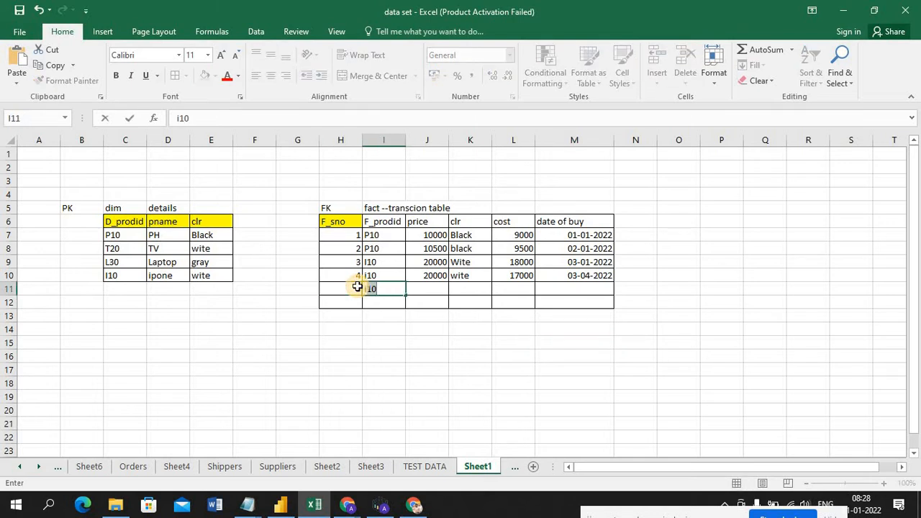
key("Tab")
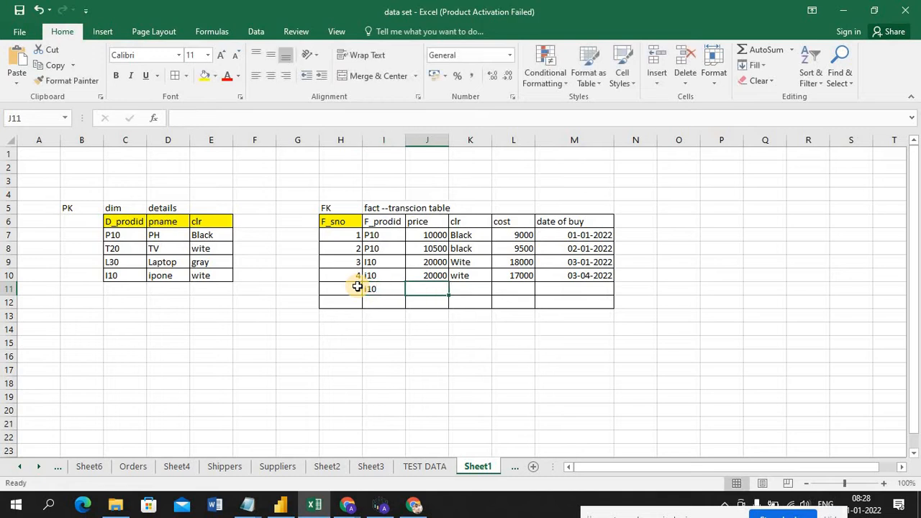
type("20000")
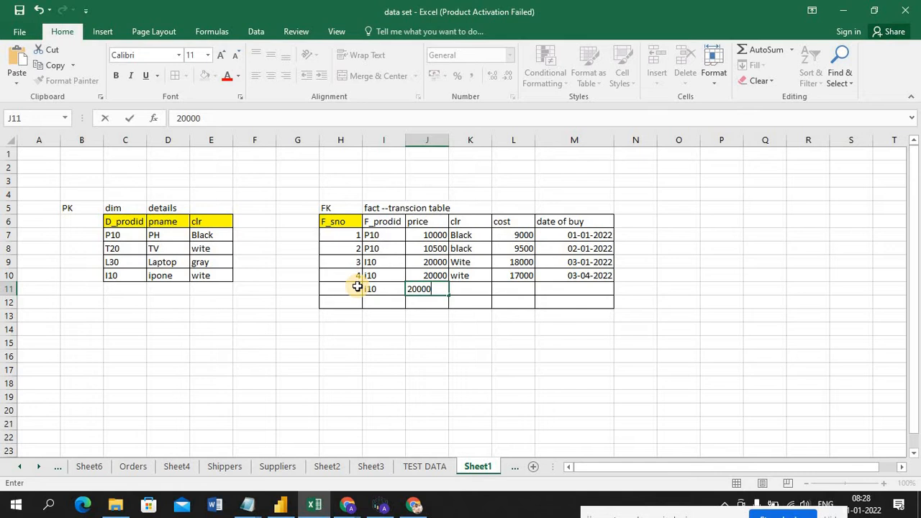
key("Tab")
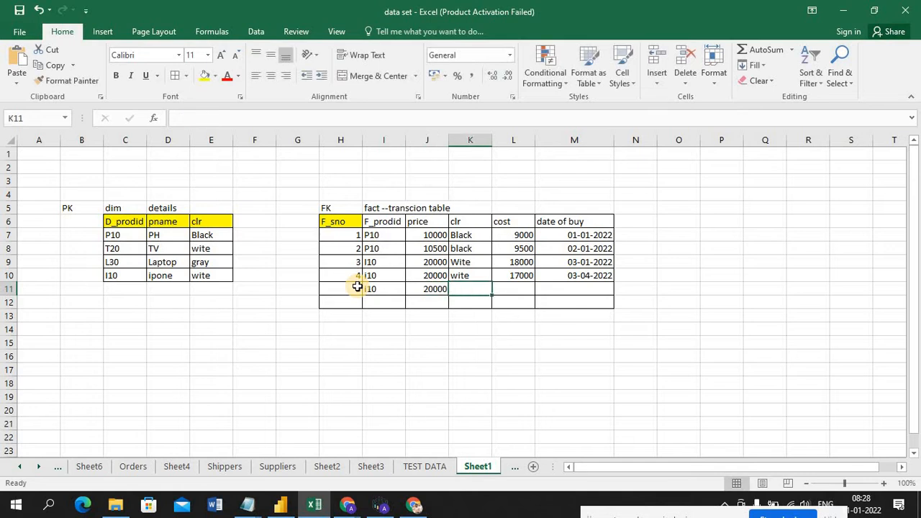
Step: Complete the fact table's fifth record with colour wite, cost 19000 and date of buy 04/04/2022
type("wite01")
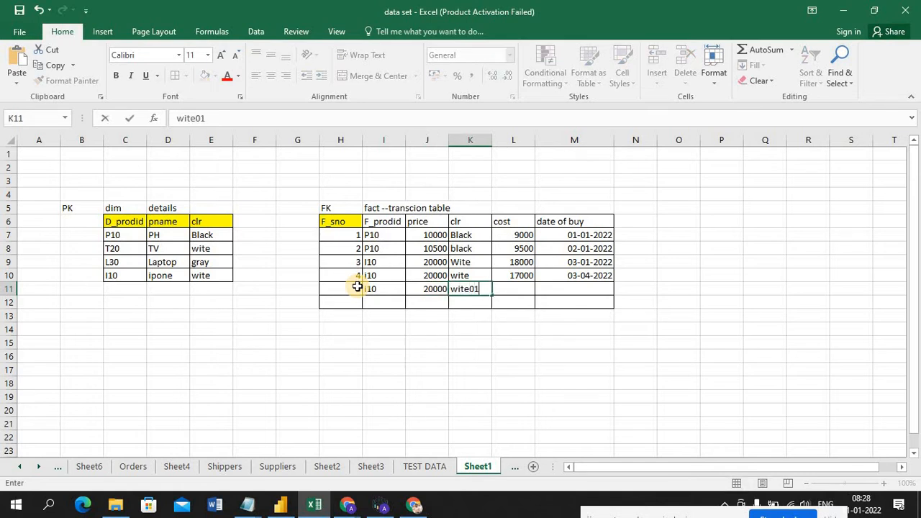
type("900")
key("BackSpace")
key("BackSpace")
key("BackSpace")
key("Tab")
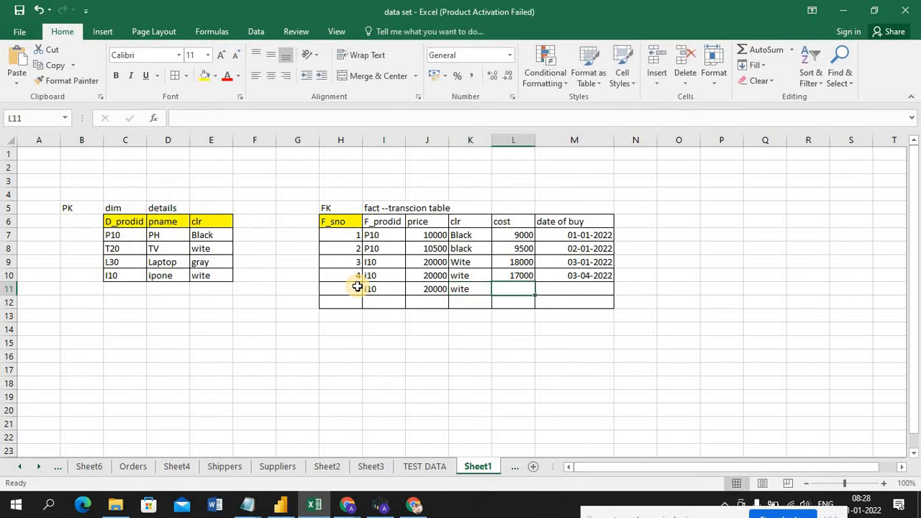
type("19000")
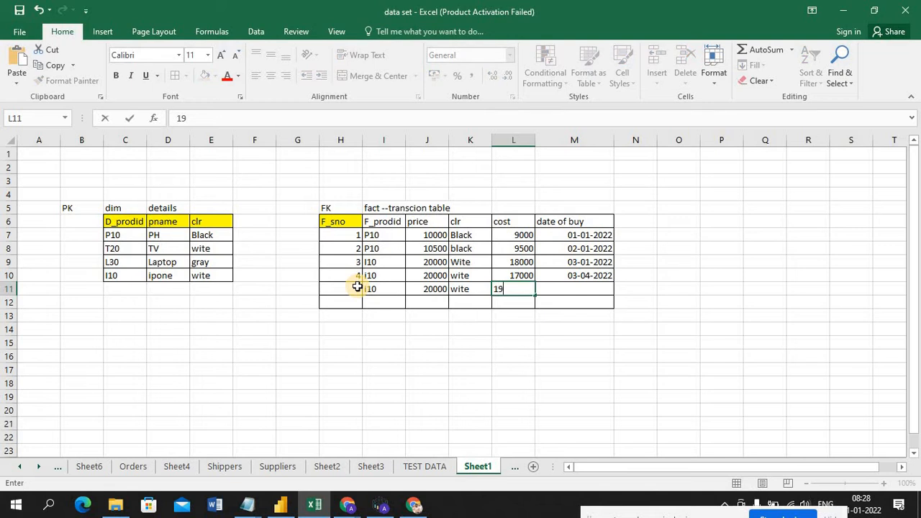
left_click(582, 286)
type("04/04/20")
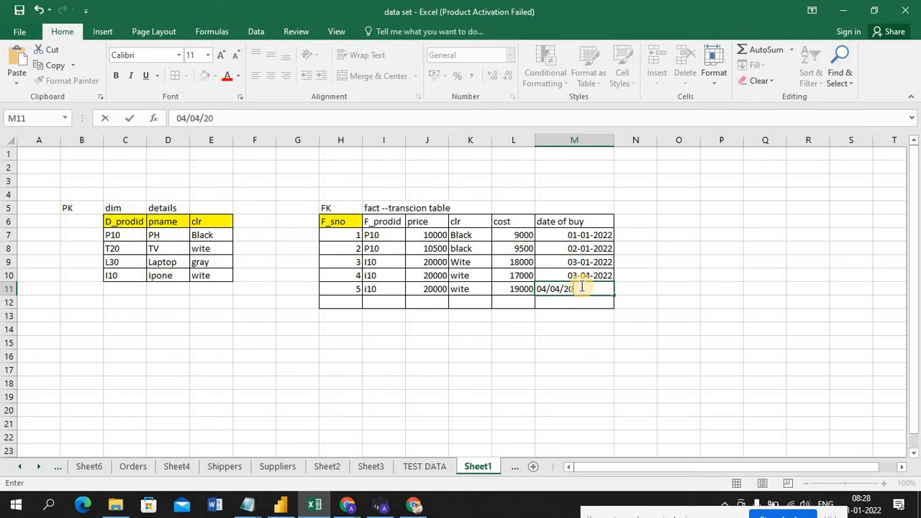
type("22")
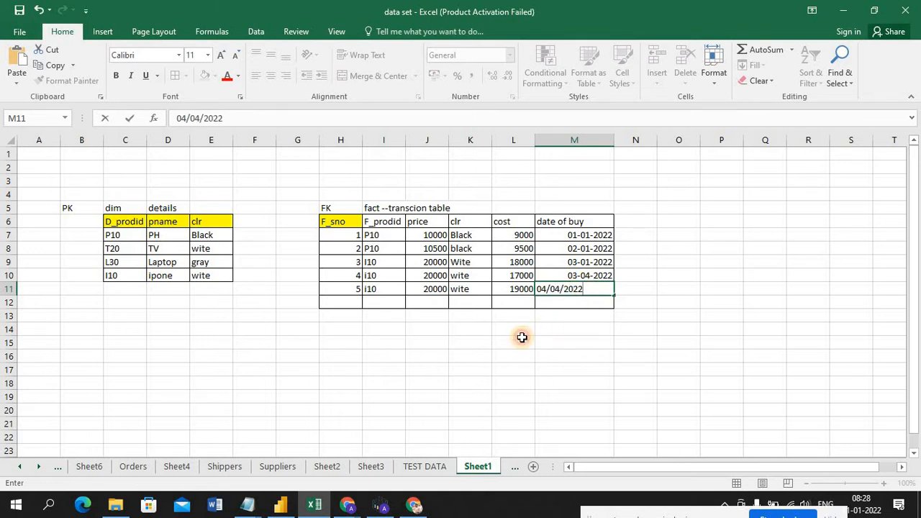
left_click(522, 340)
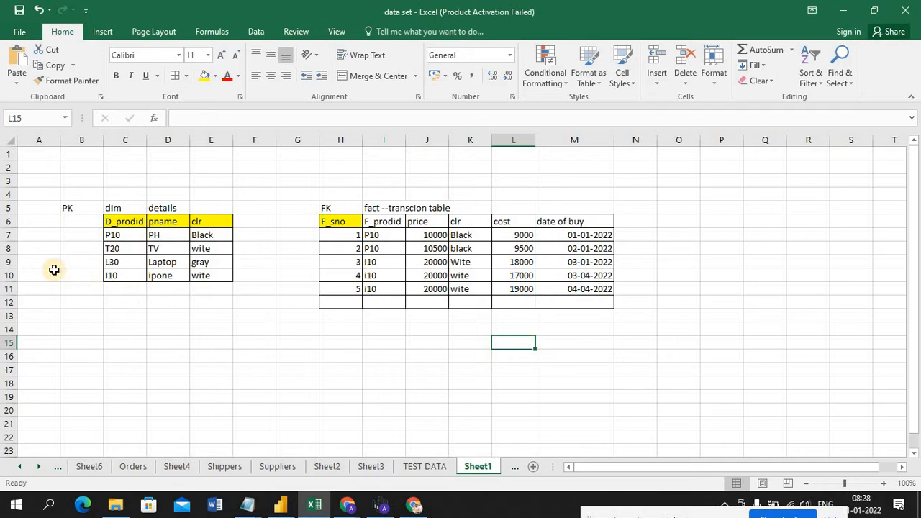
Step: Label the dimension table's I10 record "one" in B10 and the fact table side "many" in G12
left_click(133, 274)
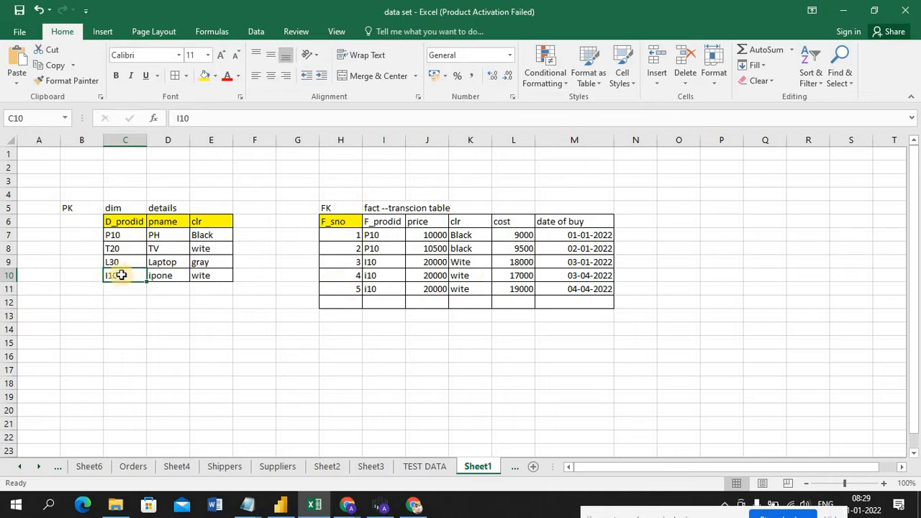
left_click(85, 276)
type("one")
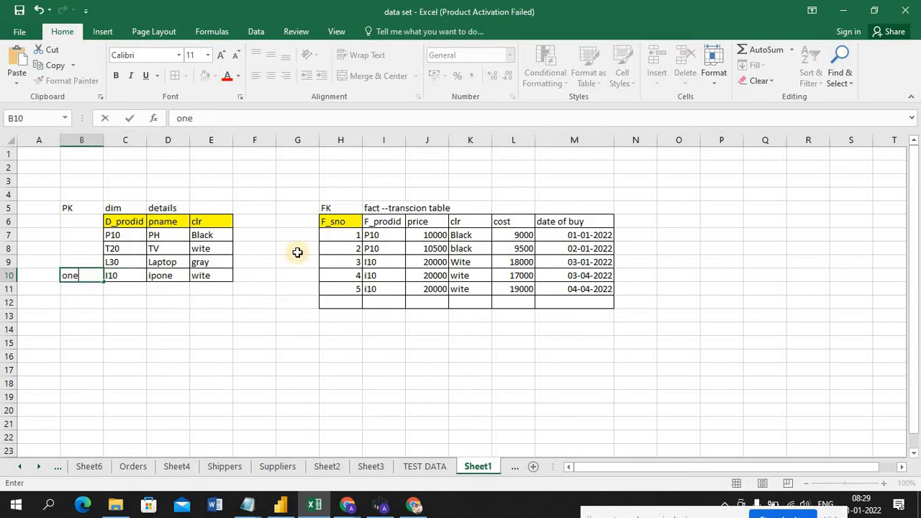
left_click(296, 304)
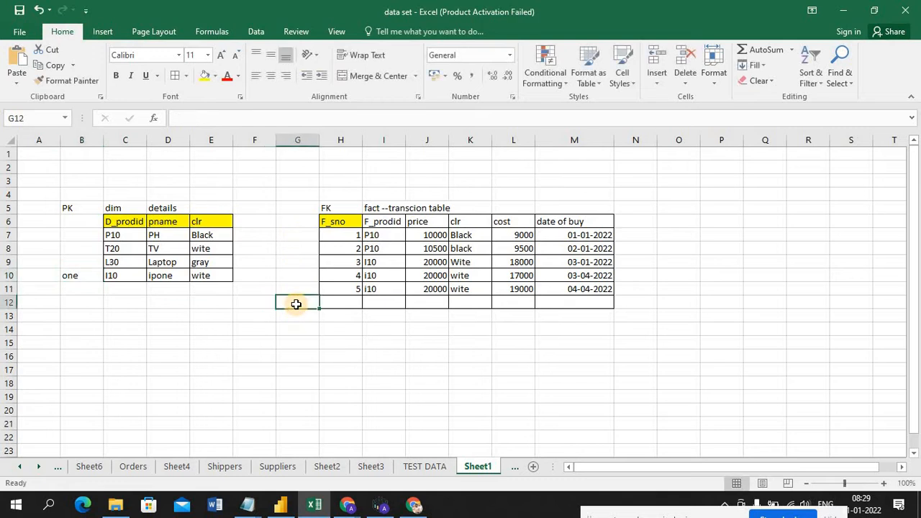
type("<")
type("m")
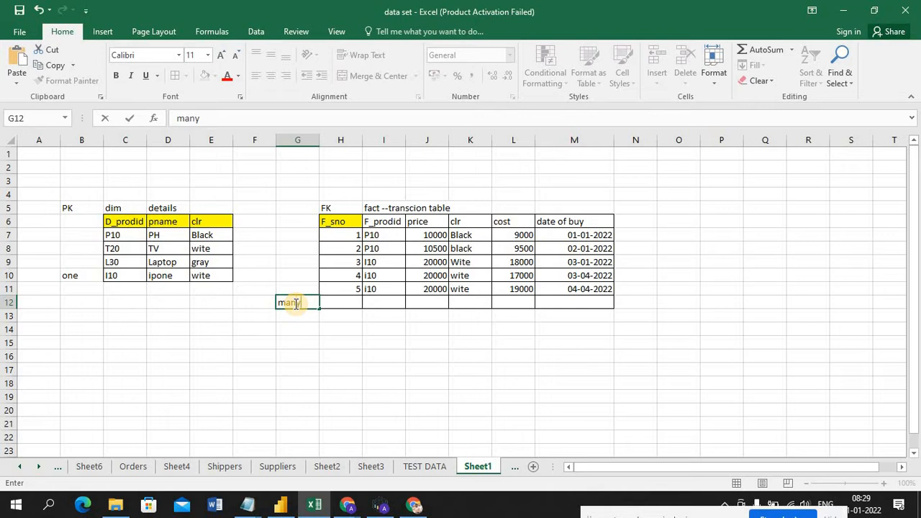
type("any")
left_click(328, 368)
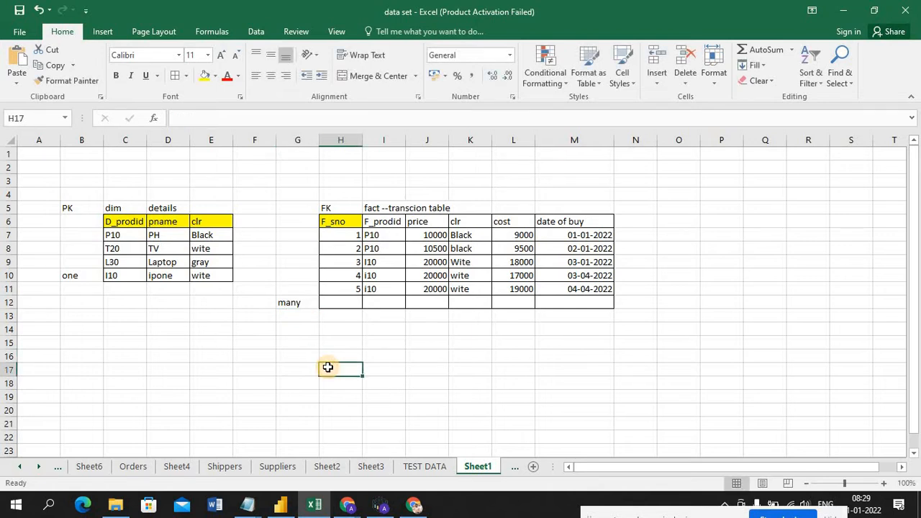
left_click(349, 317)
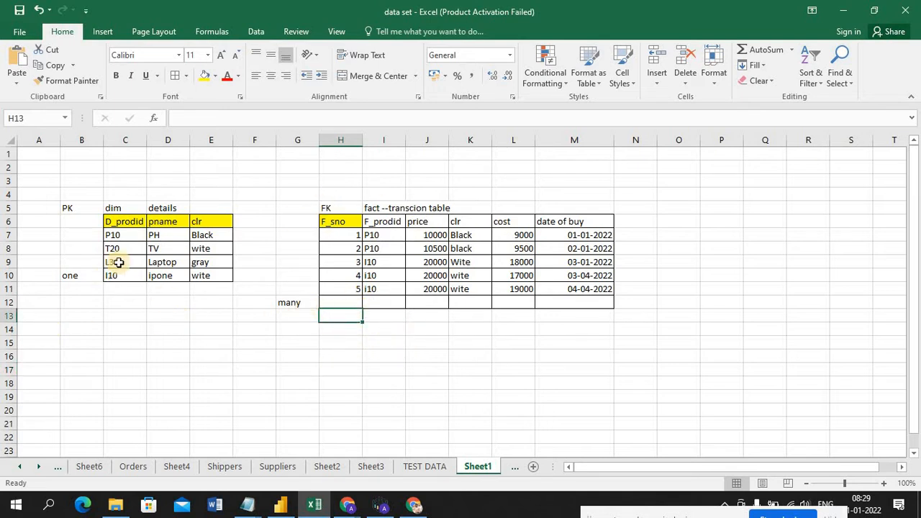
Step: Highlight the fact table's I10 records in H9:M11 to examine the many side of the relationship
left_click(92, 275)
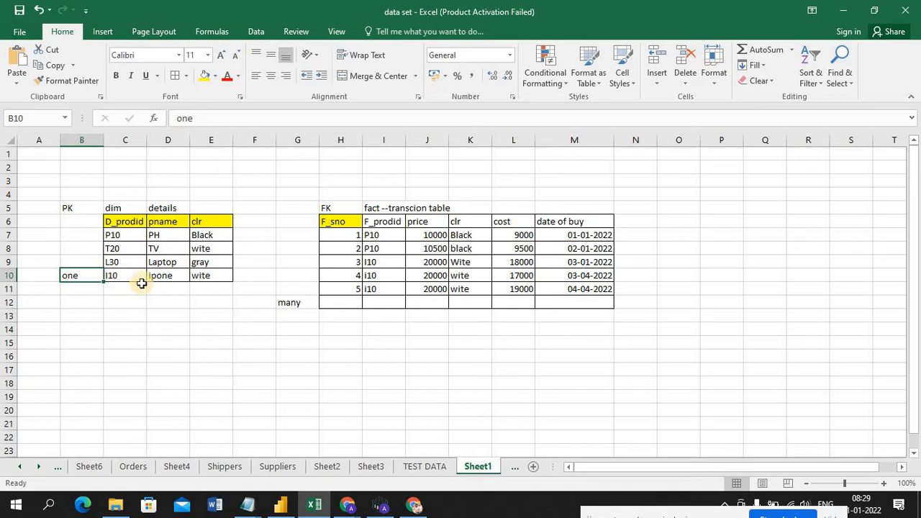
left_click(359, 260)
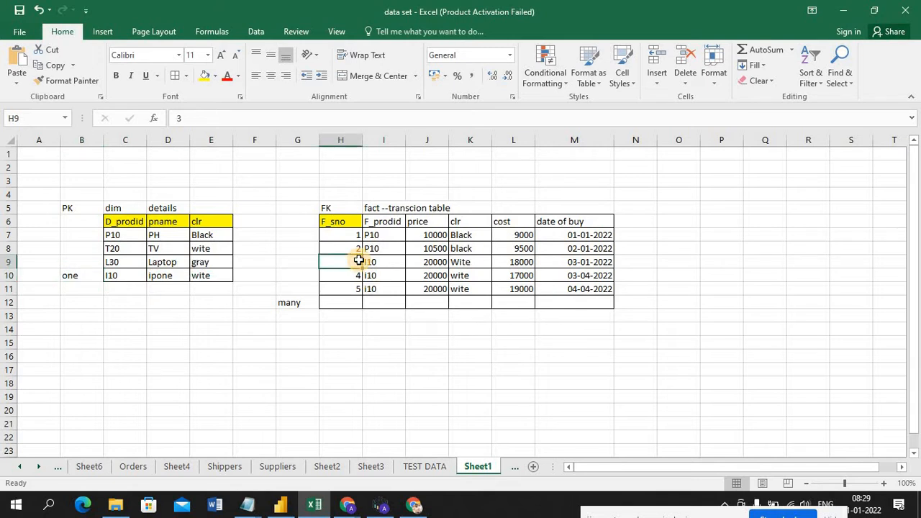
key("shift+Down")
key("shift+Down")
key("shift+Right")
key("shift+Right")
key("shift+Right")
key("shift+Right")
key("shift+Right")
key("shift+Right")
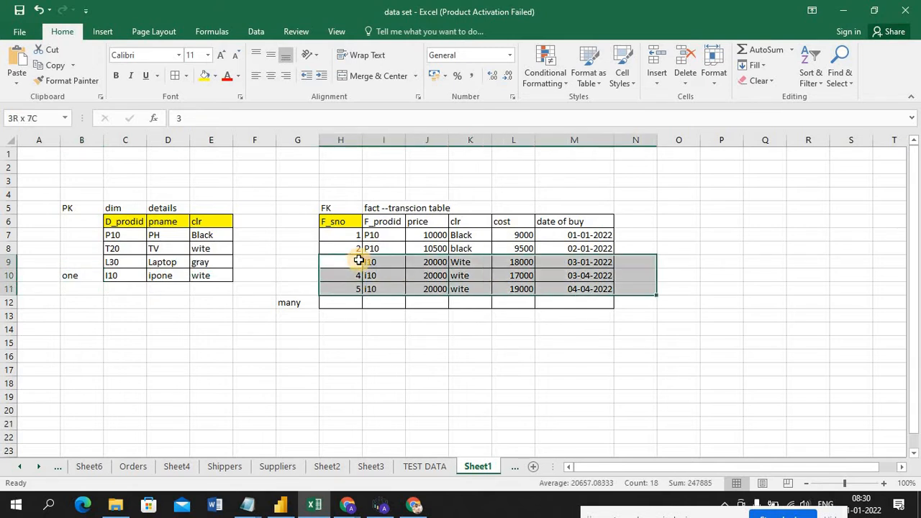
key("shift+Left")
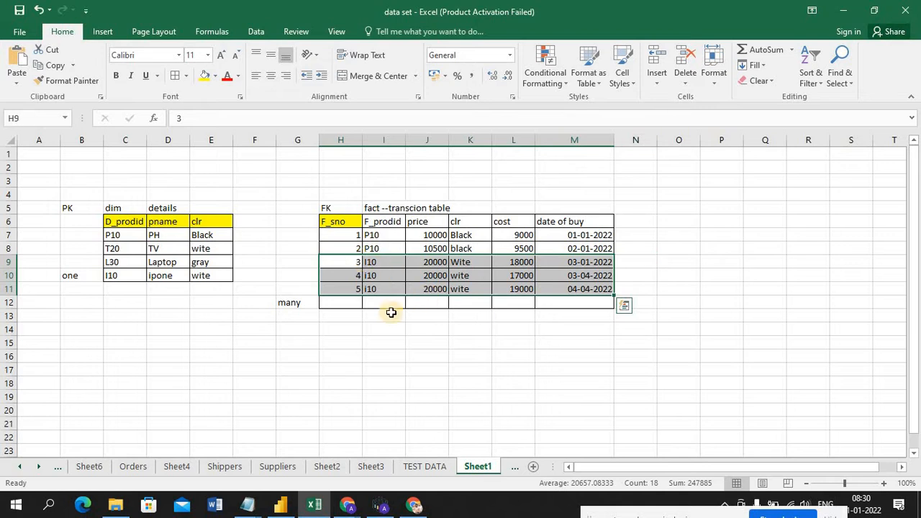
Step: Compare the dimension table's I10 record in C10:E10 with the matching fact records in H9:J11, and point out the PK label
left_click(115, 276)
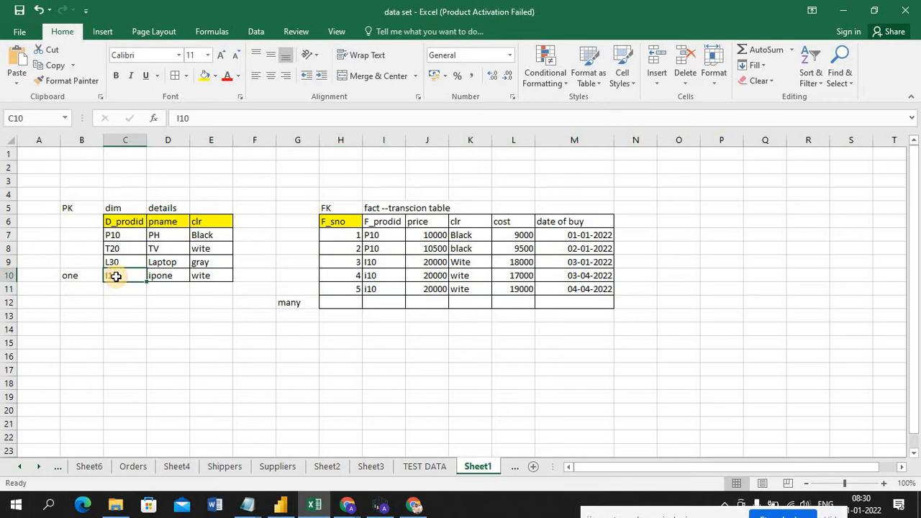
key("shift+Right")
key("shift+Right")
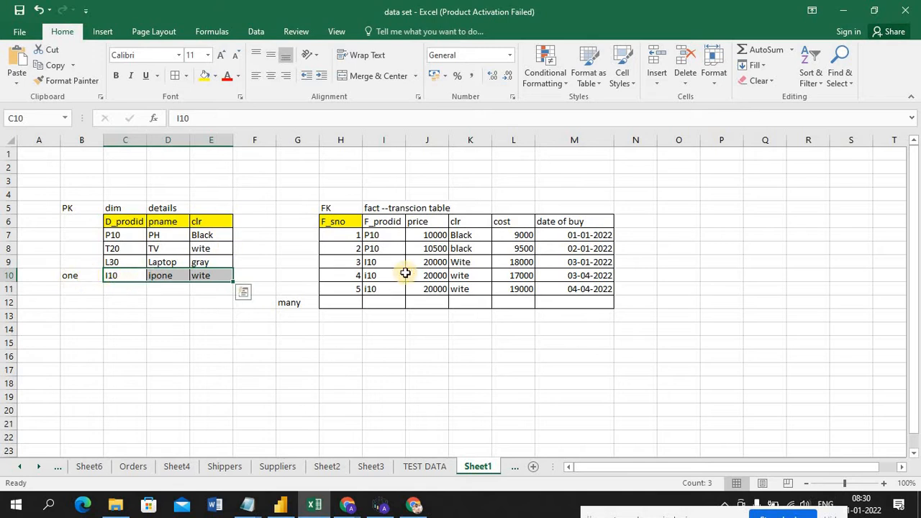
left_click(359, 262)
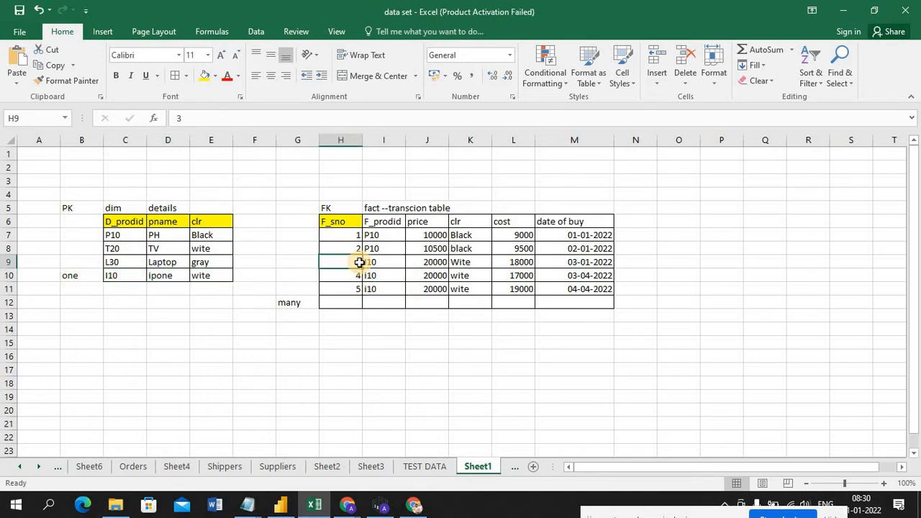
key("shift+Down")
key("shift+Right")
key("shift+Right")
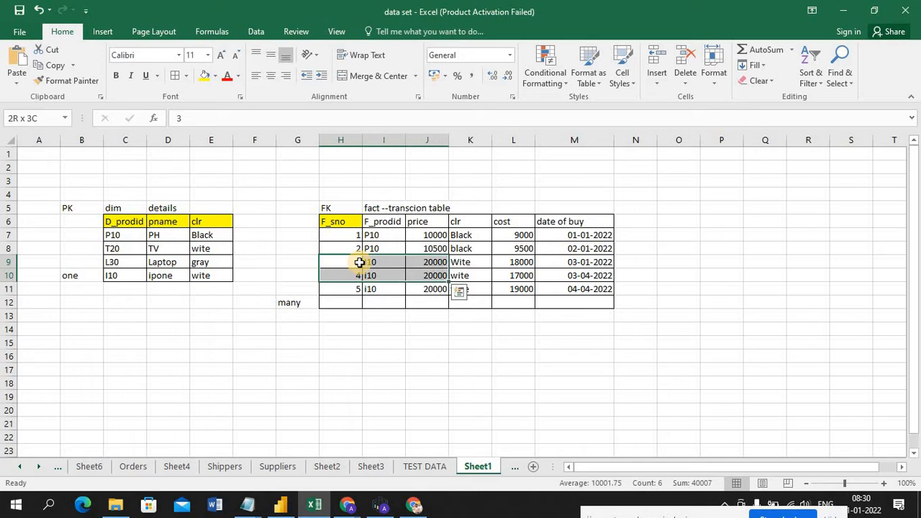
key("shift+Down")
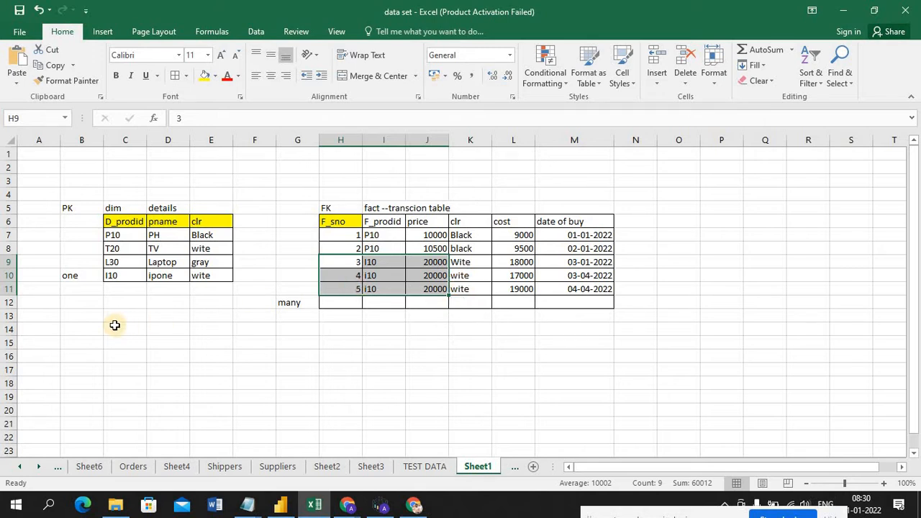
left_click(78, 209)
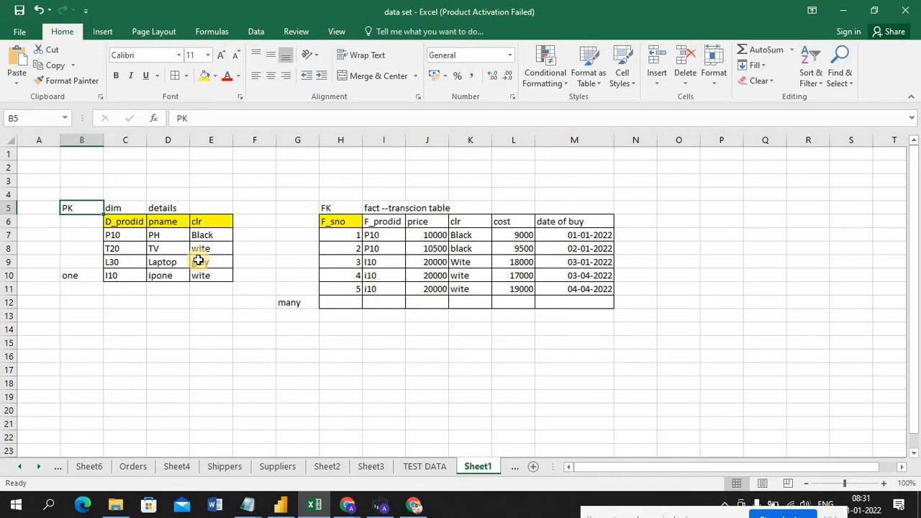
Step: Inspect the fact table's I10 product ID in I9, then switch to Power BI Desktop and compare the Orders and OrderDetails tables
double_click(383, 264)
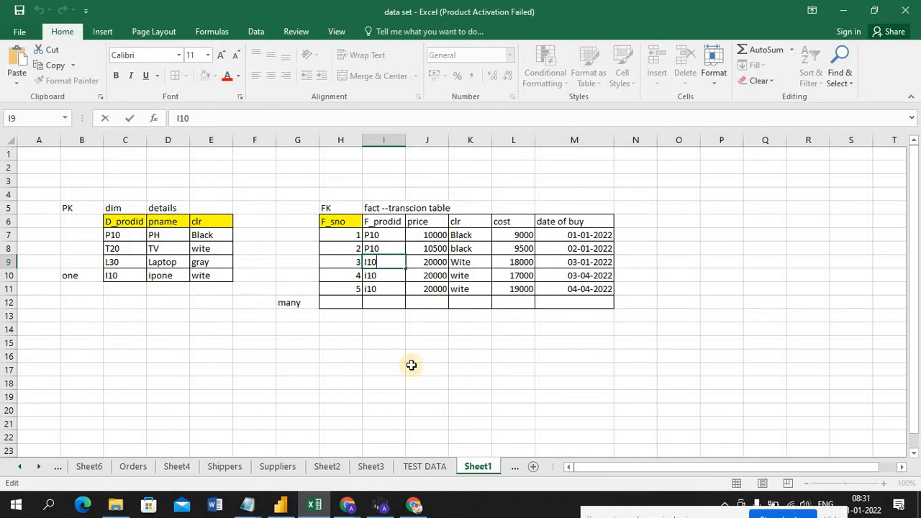
left_click(282, 506)
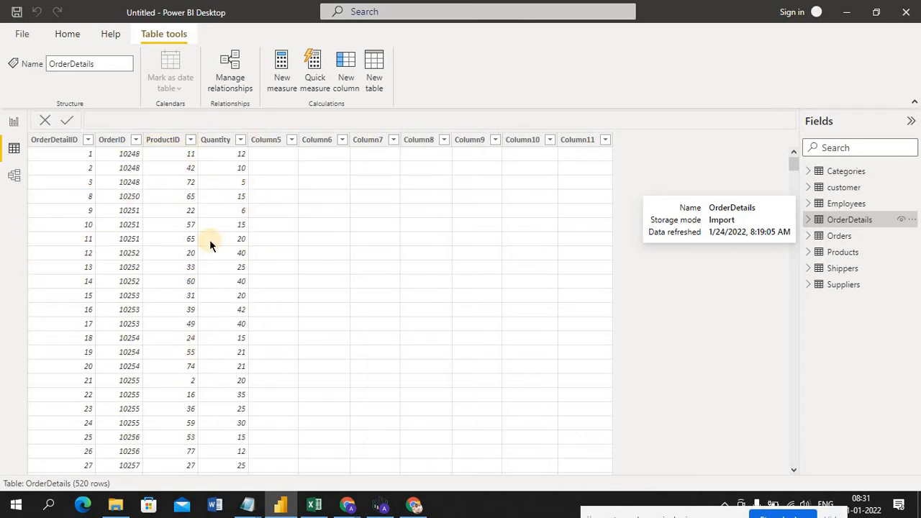
left_click(848, 238)
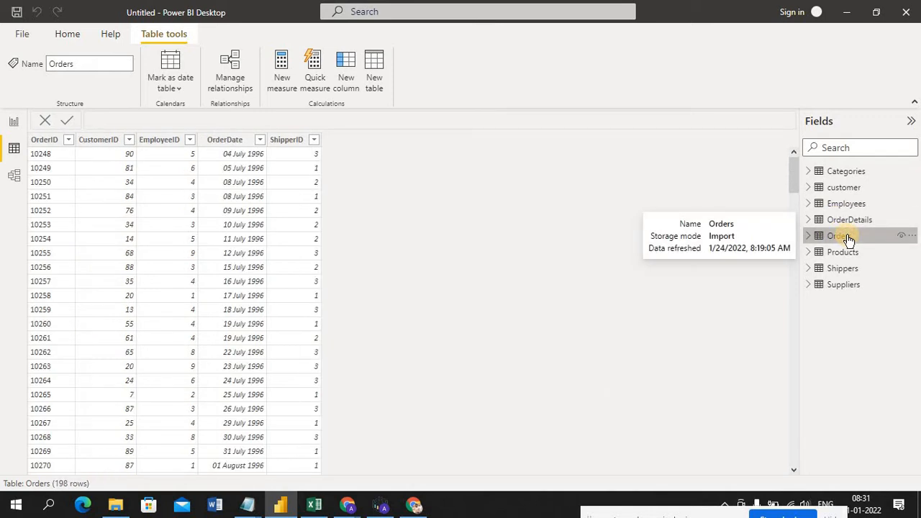
left_click(857, 220)
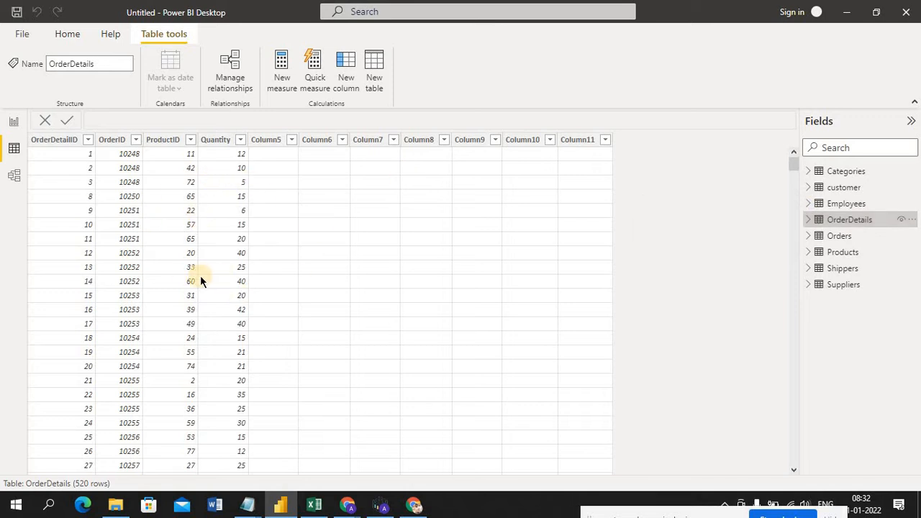
Step: Review the model's list of table relationships and compare the records of the Products and OrderDetails tables
left_click(232, 81)
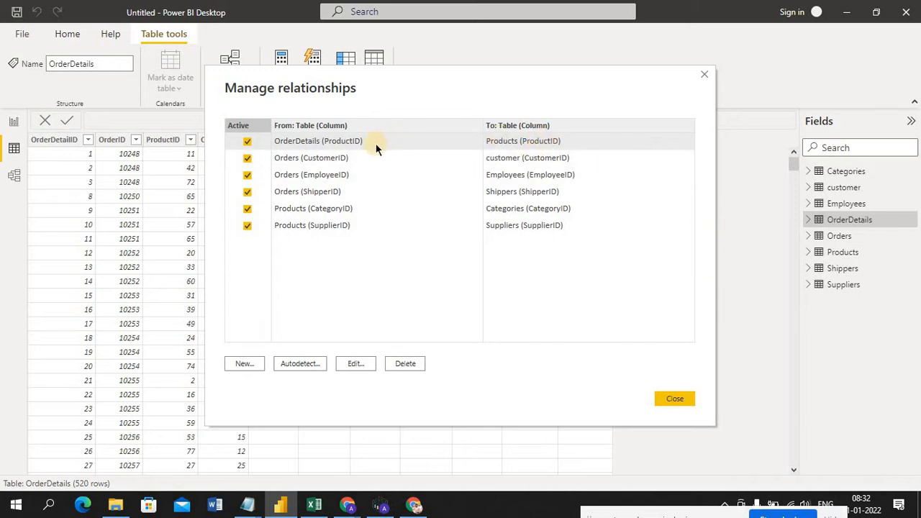
left_click(679, 401)
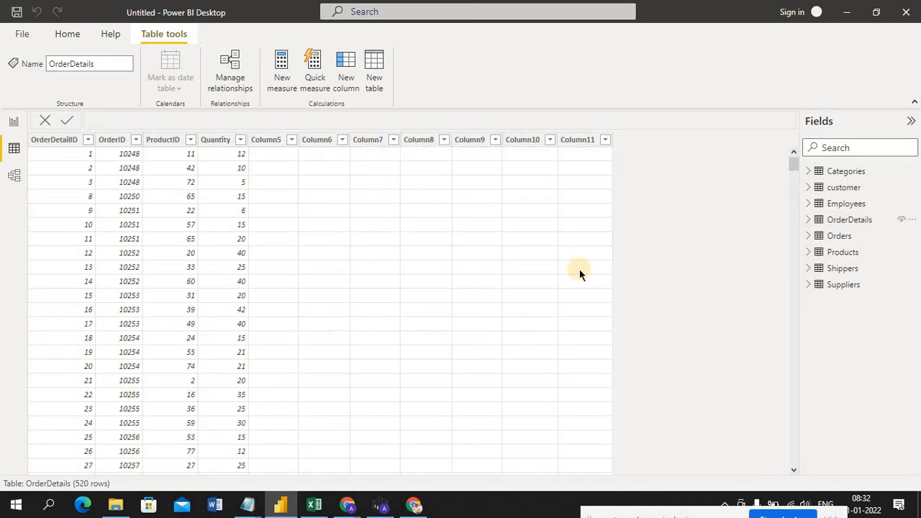
left_click(875, 257)
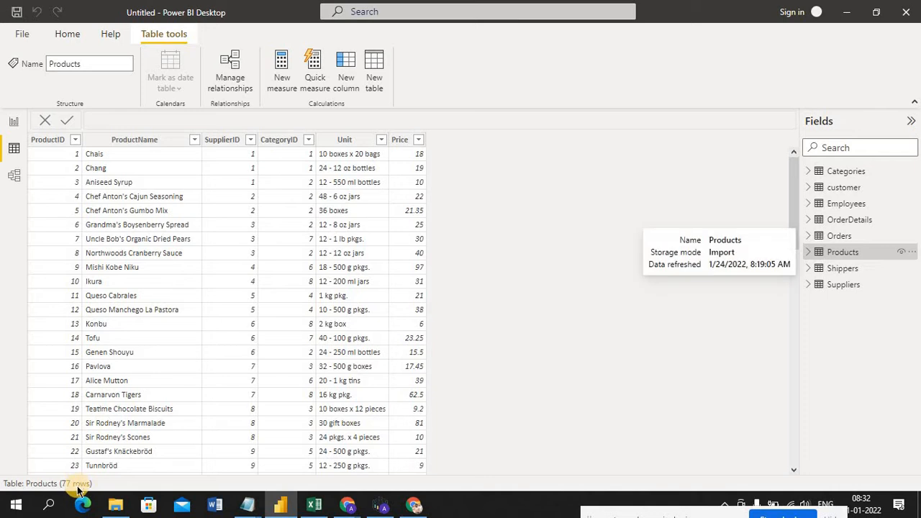
left_click(846, 220)
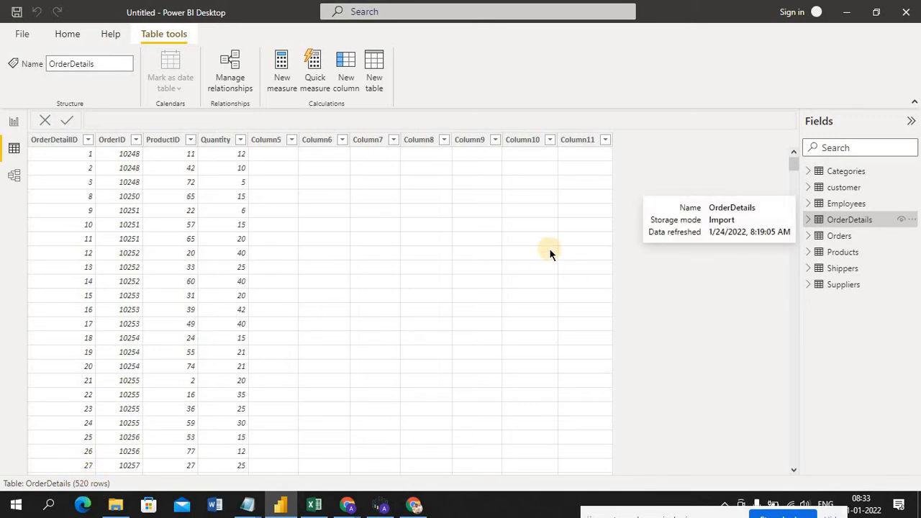
Step: Examine the cardinality of the relationship between OrderDetails and Products on ProductID in its edit dialog
left_click(232, 80)
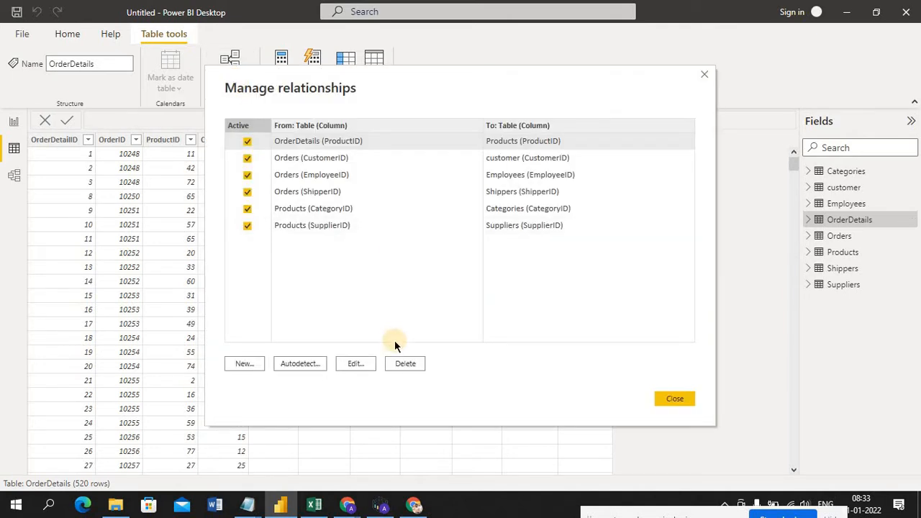
left_click(362, 363)
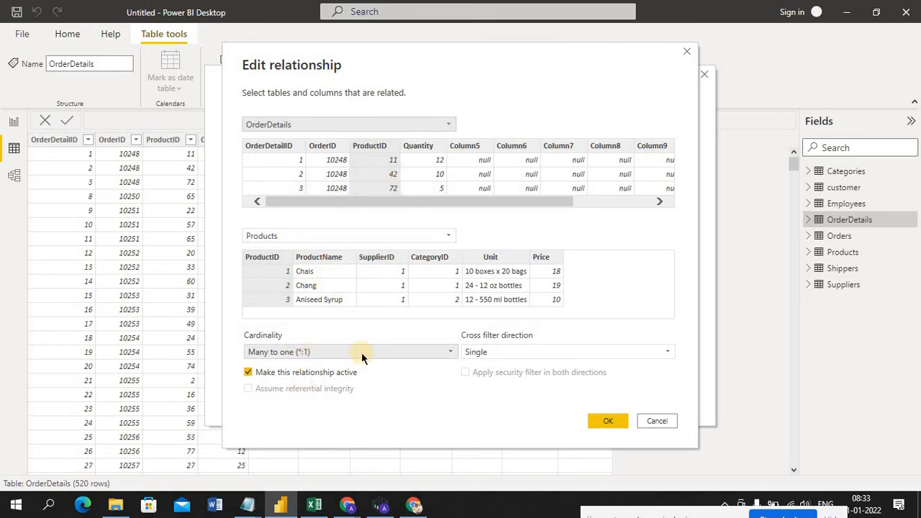
left_click(610, 421)
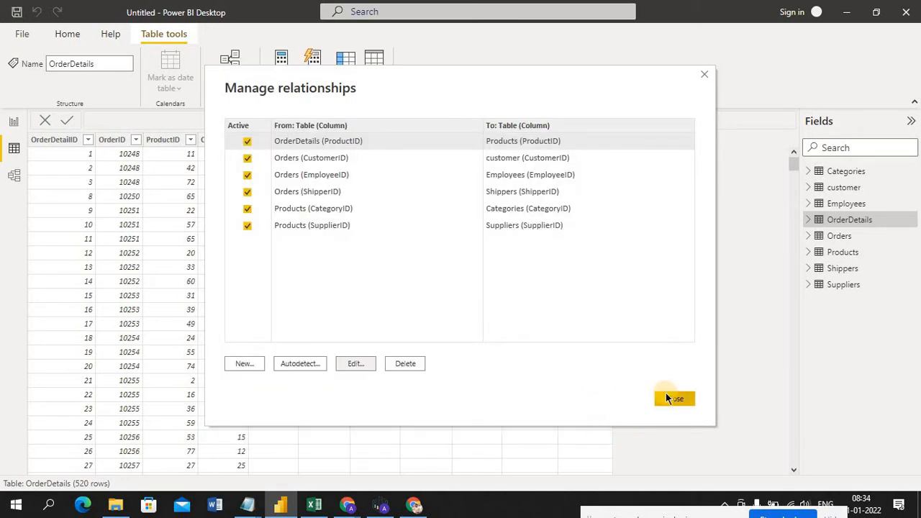
left_click(666, 396)
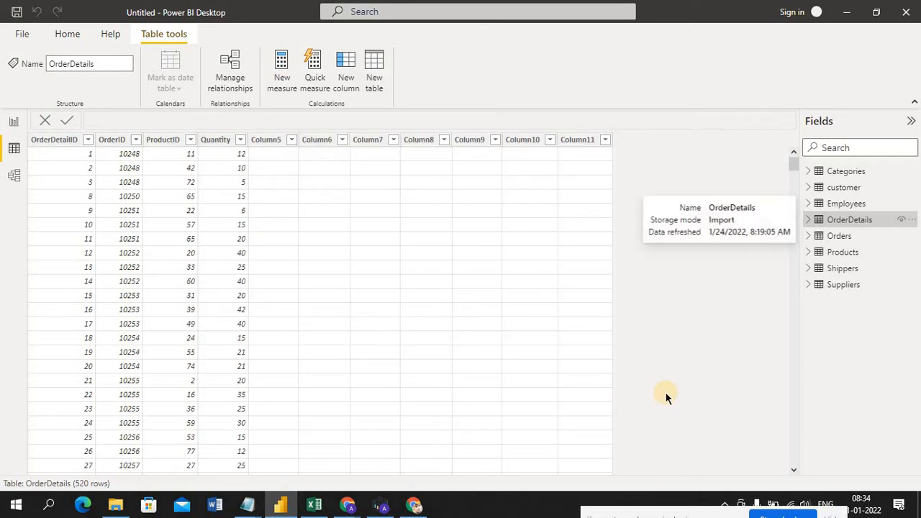
Step: Examine the extra columns Column5 to Column11 of the OrderDetails table, down to its last rows
left_click(854, 173)
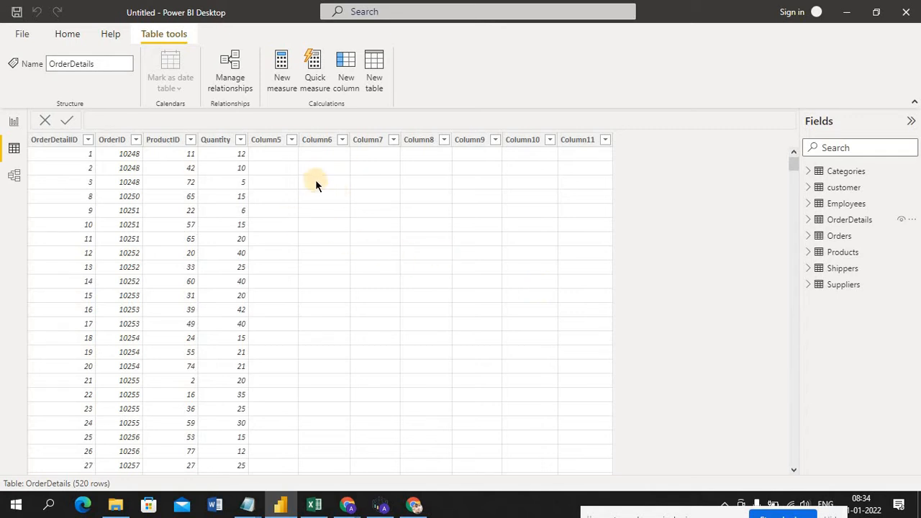
left_click(275, 142)
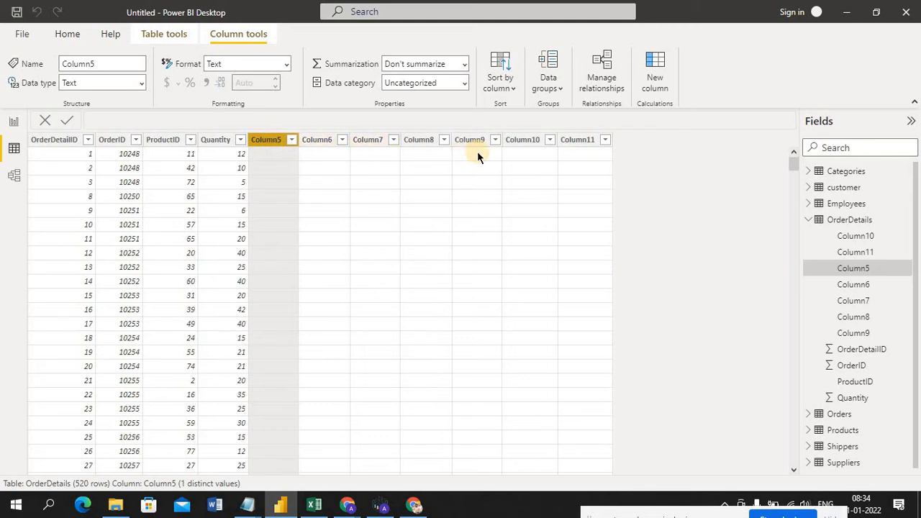
key("Right")
key("Right")
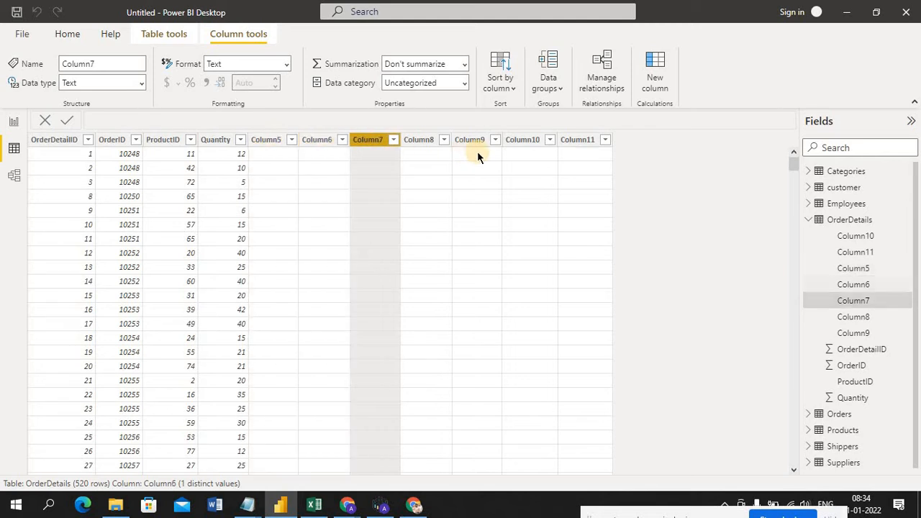
key("Left")
key("Left")
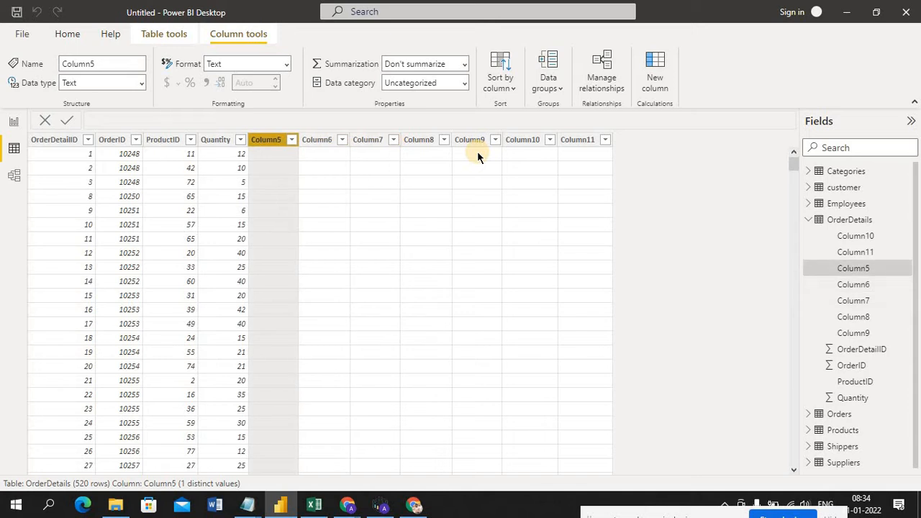
key("ctrl+Right")
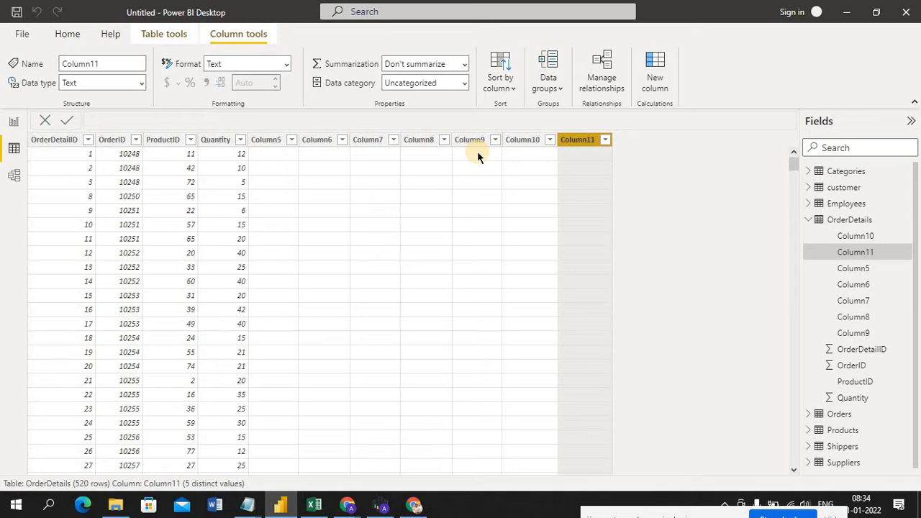
key("ctrl+Down")
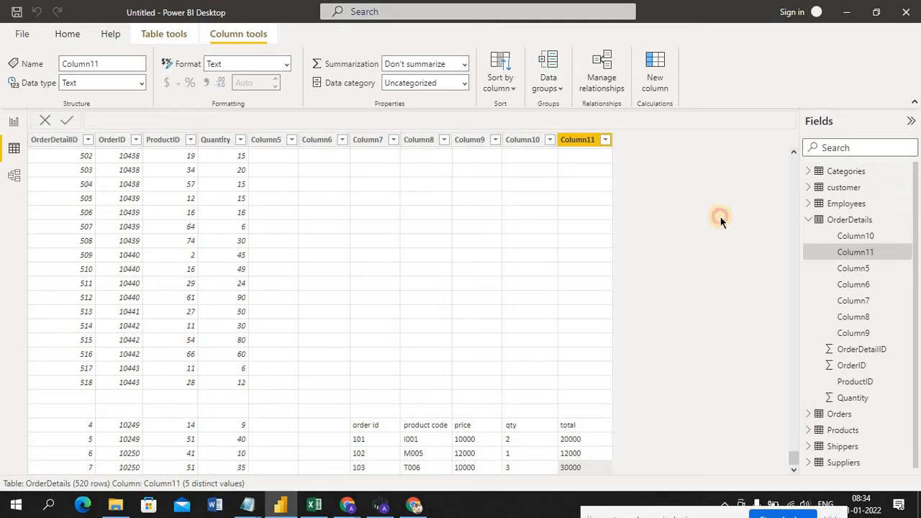
Step: Delete Column11 from the OrderDetails table
left_click(585, 142)
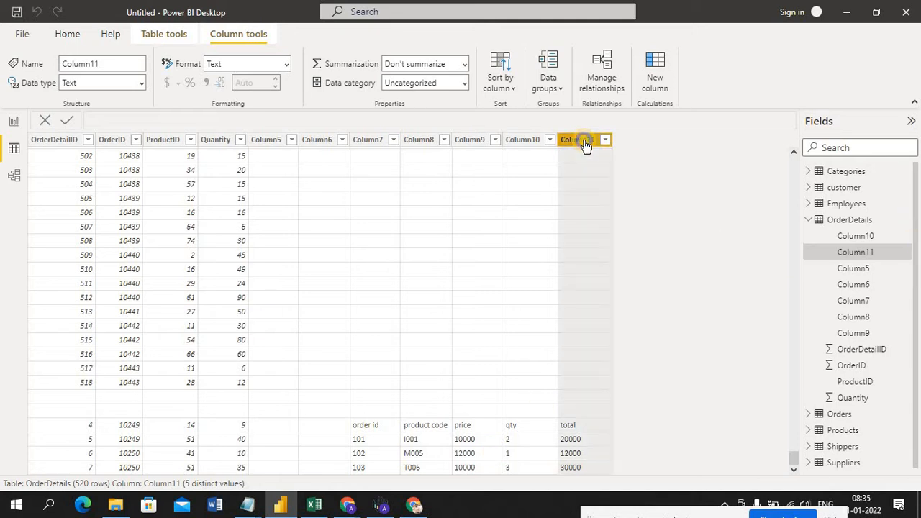
right_click(586, 143)
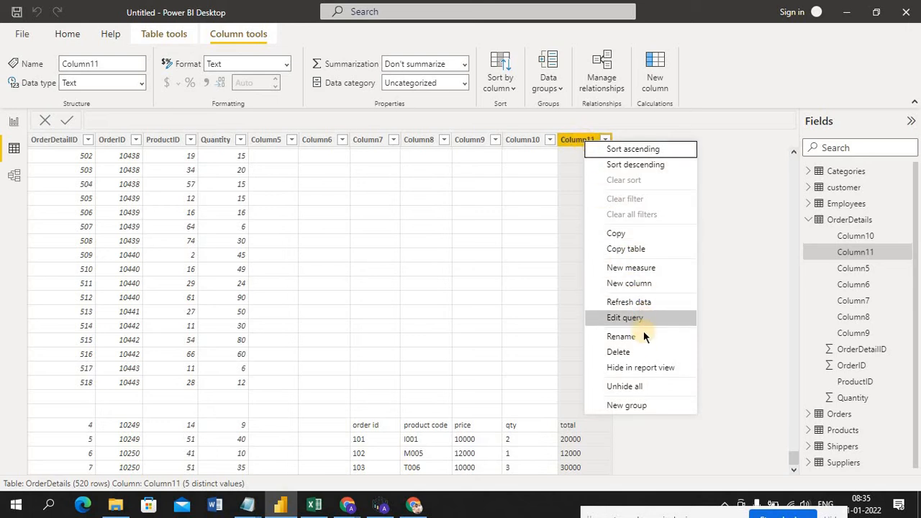
left_click(642, 350)
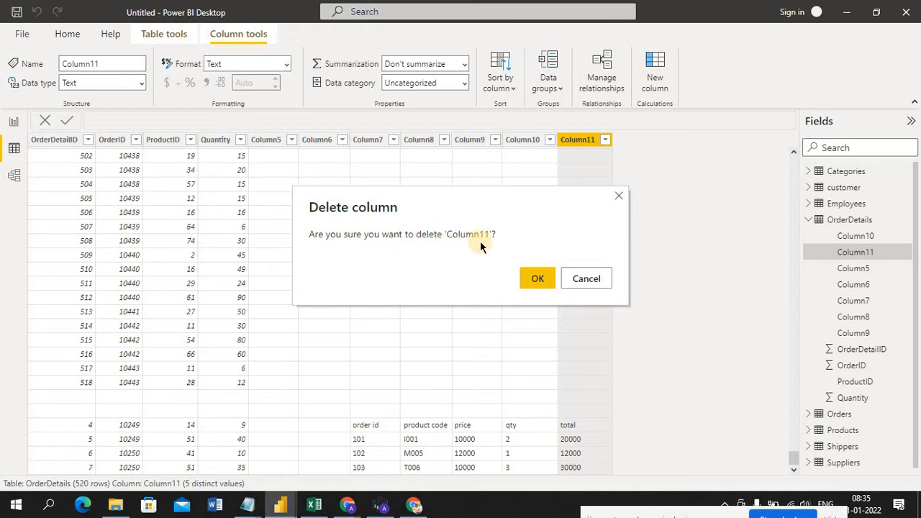
left_click(546, 285)
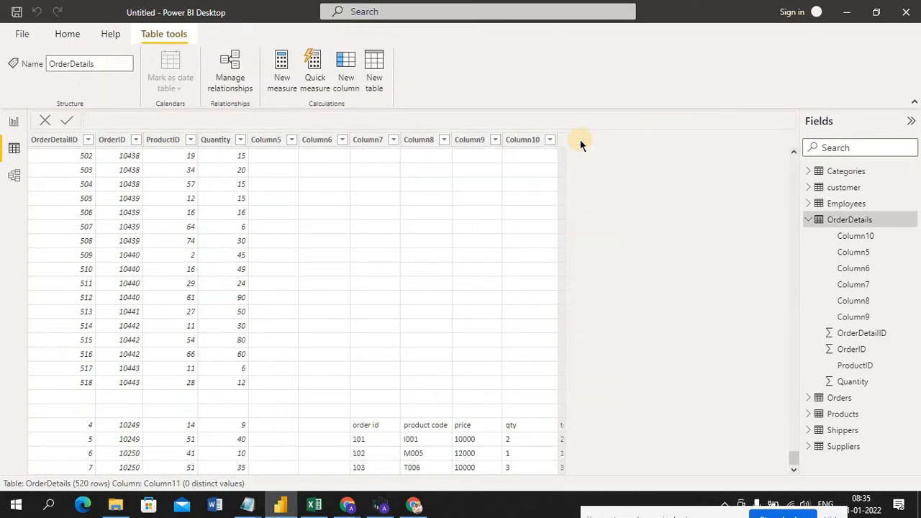
Step: Delete Column10 from the OrderDetails table
left_click(524, 143)
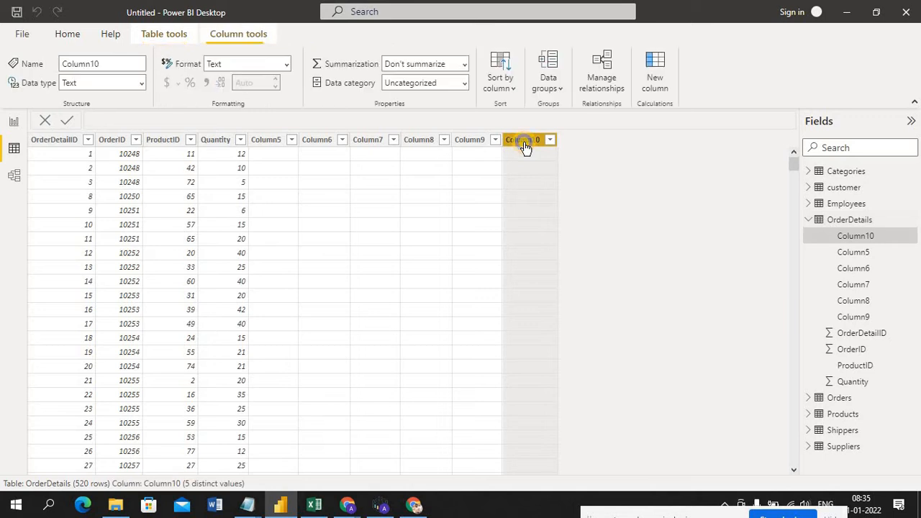
right_click(524, 142)
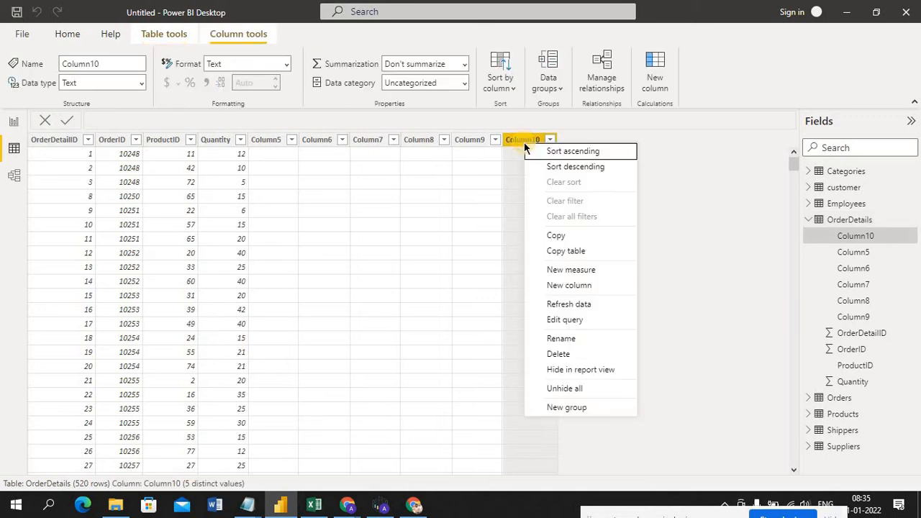
left_click(575, 353)
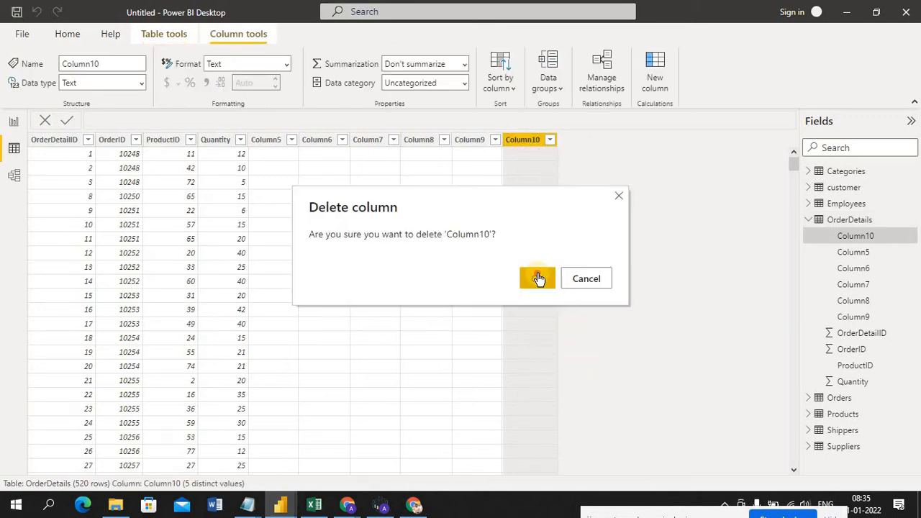
left_click(538, 276)
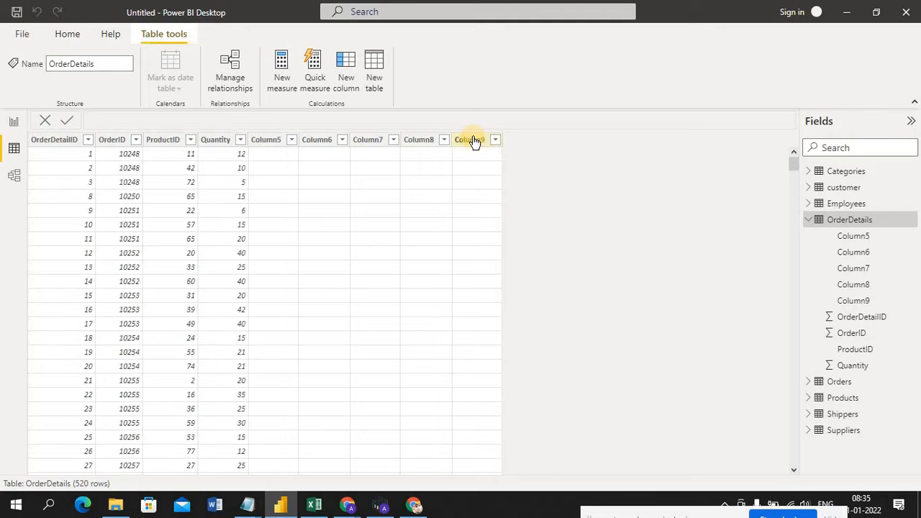
Step: Delete Column9 from the OrderDetails table
left_click(474, 141)
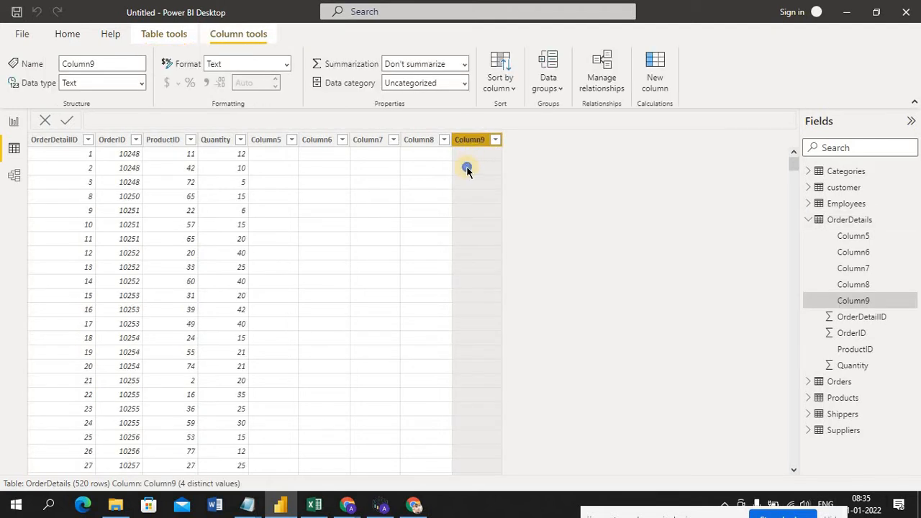
right_click(466, 167)
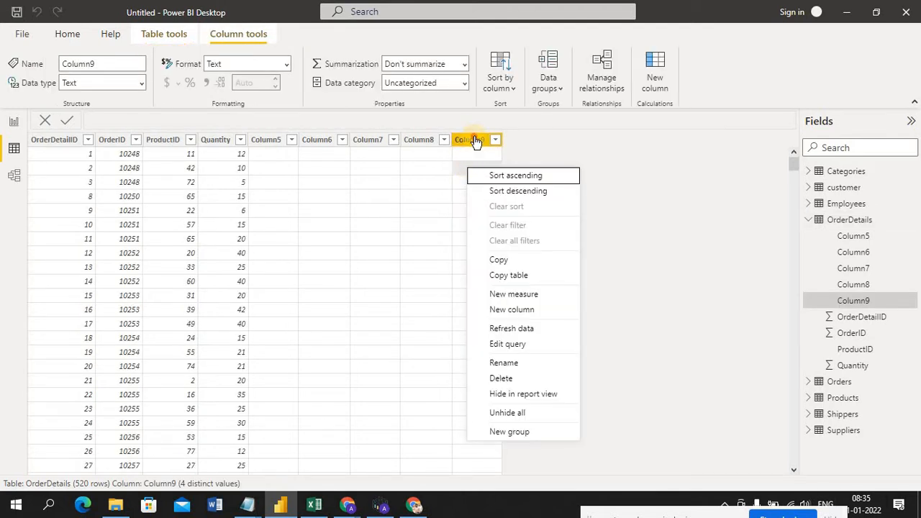
left_click(474, 141)
right_click(475, 141)
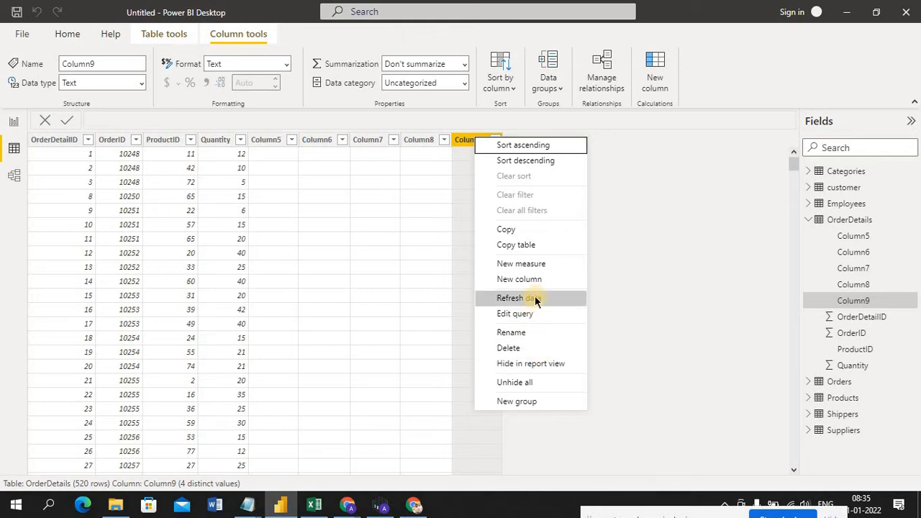
left_click(534, 346)
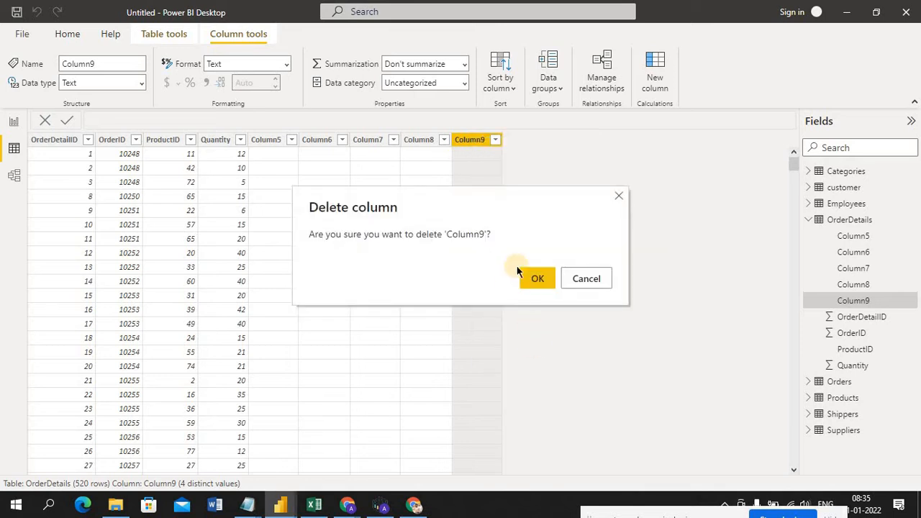
left_click(535, 278)
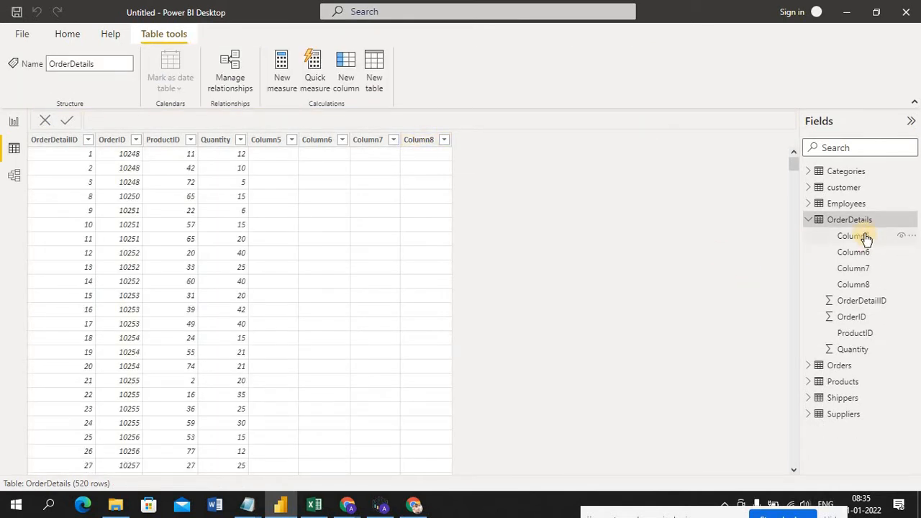
Step: Delete Column5 of the OrderDetails table from the model
left_click(865, 237)
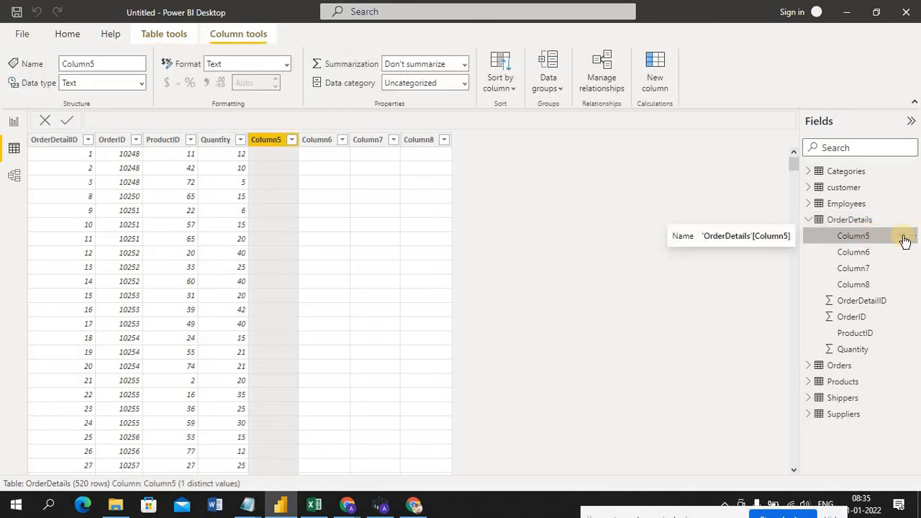
left_click(913, 238)
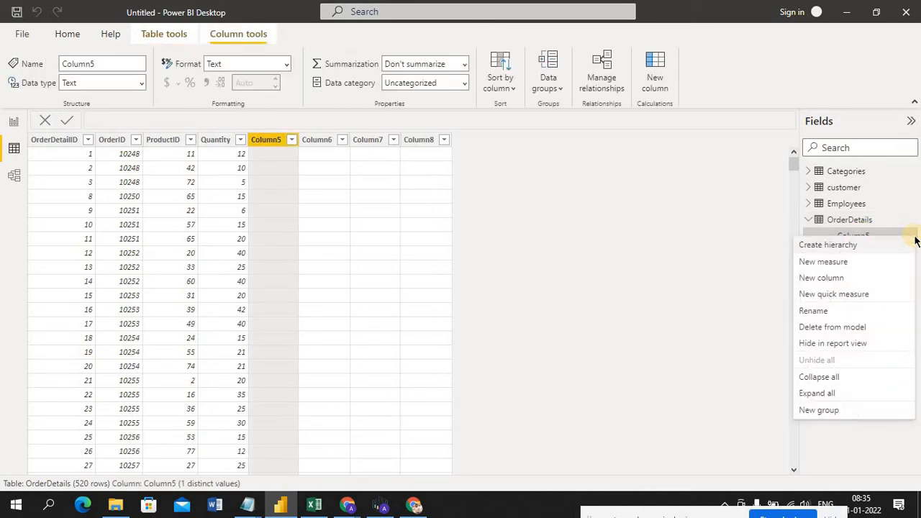
left_click(840, 327)
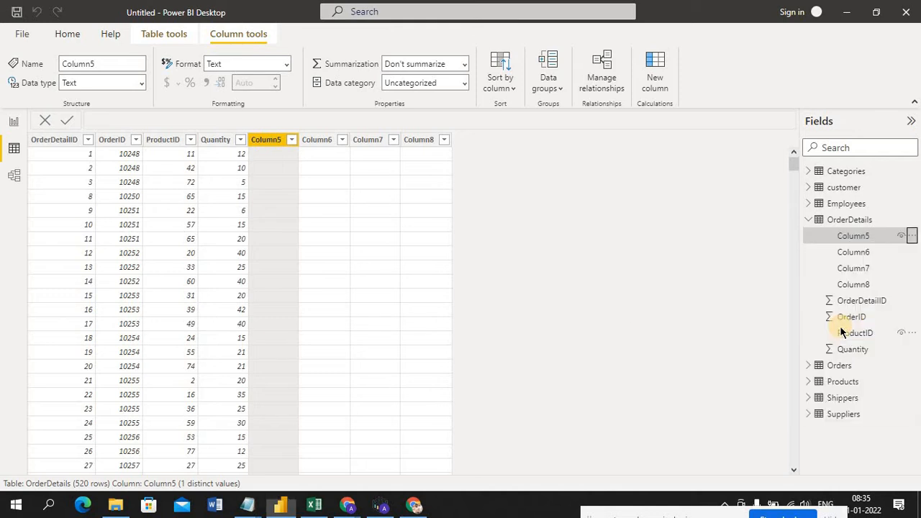
left_click(544, 274)
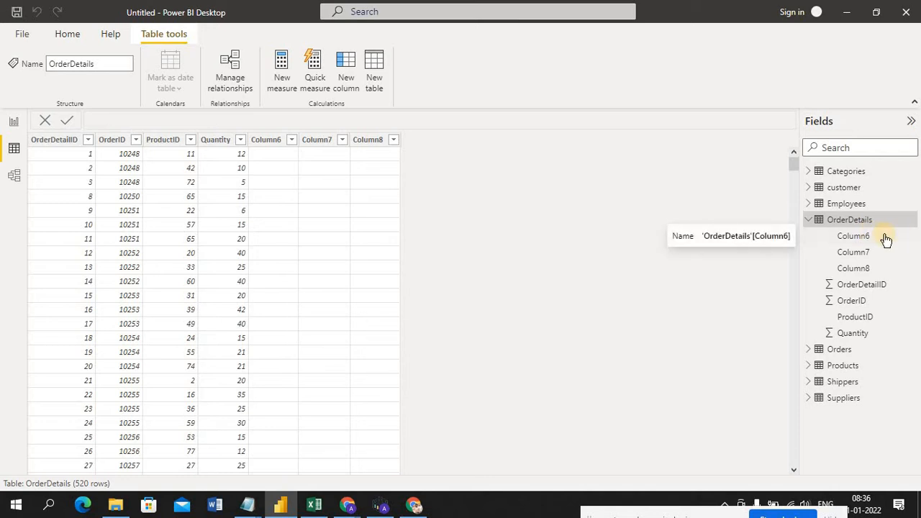
Step: Delete Column6 of the OrderDetails table from the model
left_click(870, 238)
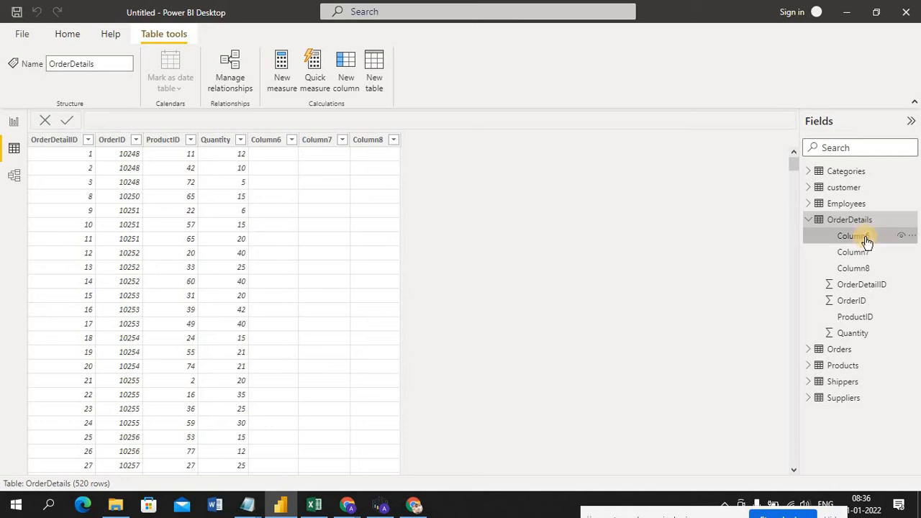
left_click(909, 237)
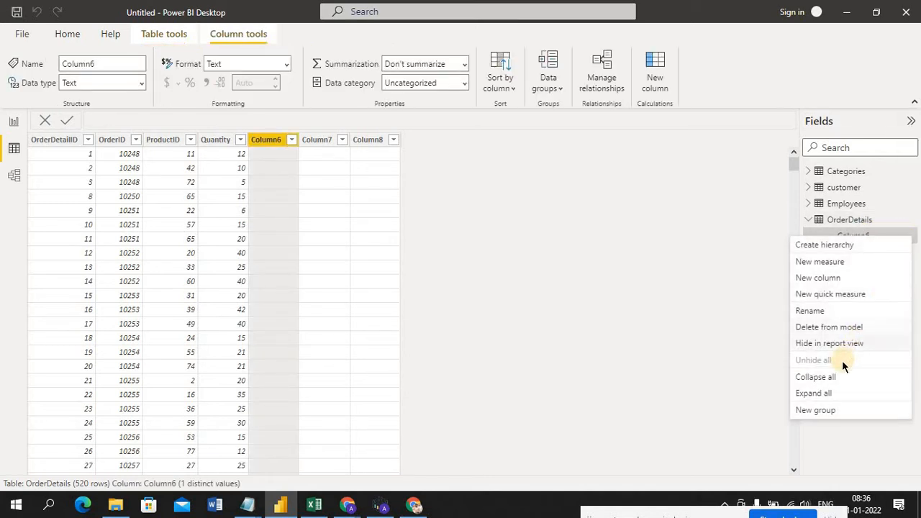
left_click(845, 328)
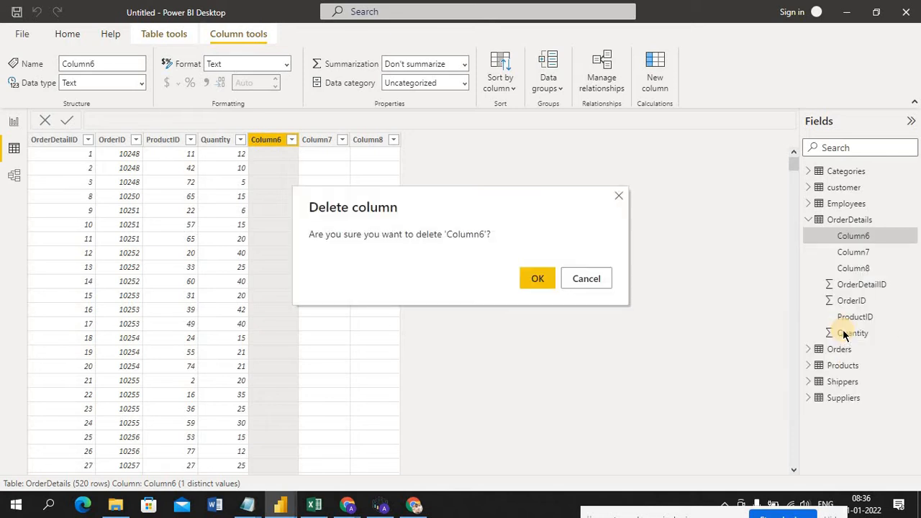
left_click(530, 279)
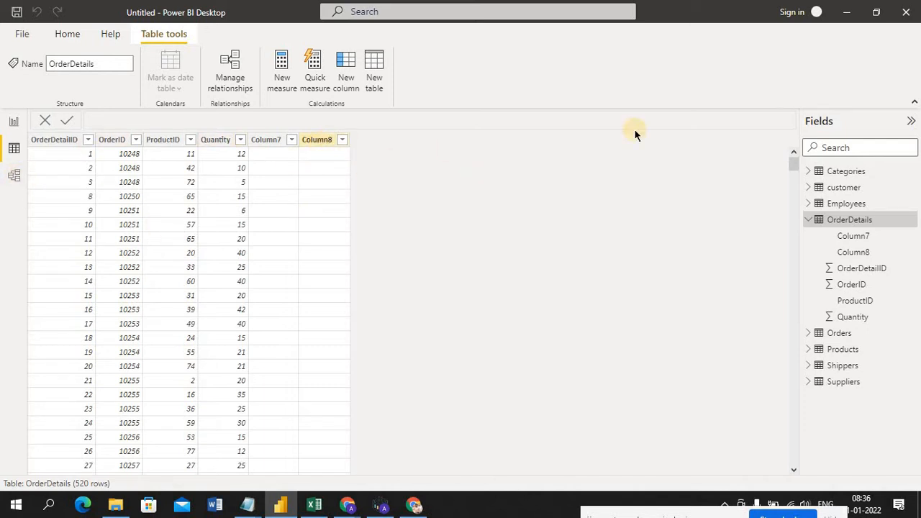
Step: Delete Column7 and Column8 of the OrderDetails table from the model
left_click(913, 240)
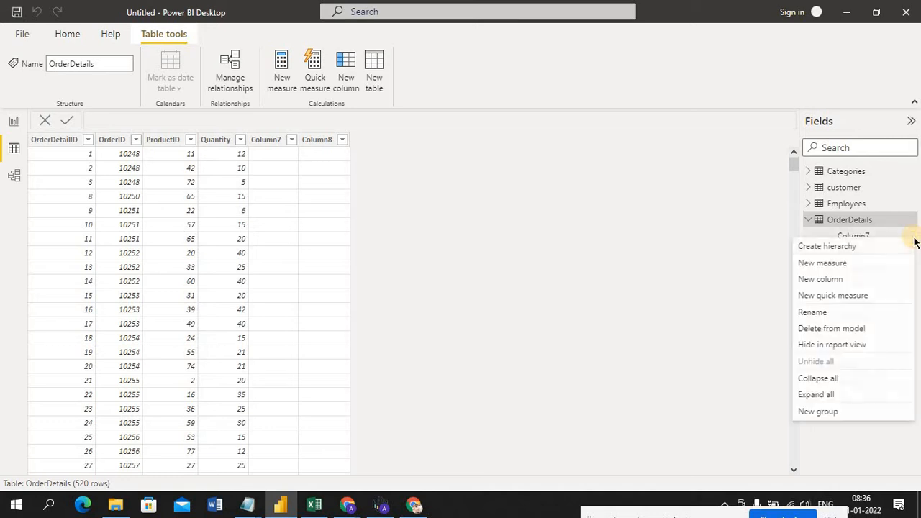
left_click(850, 329)
left_click(538, 278)
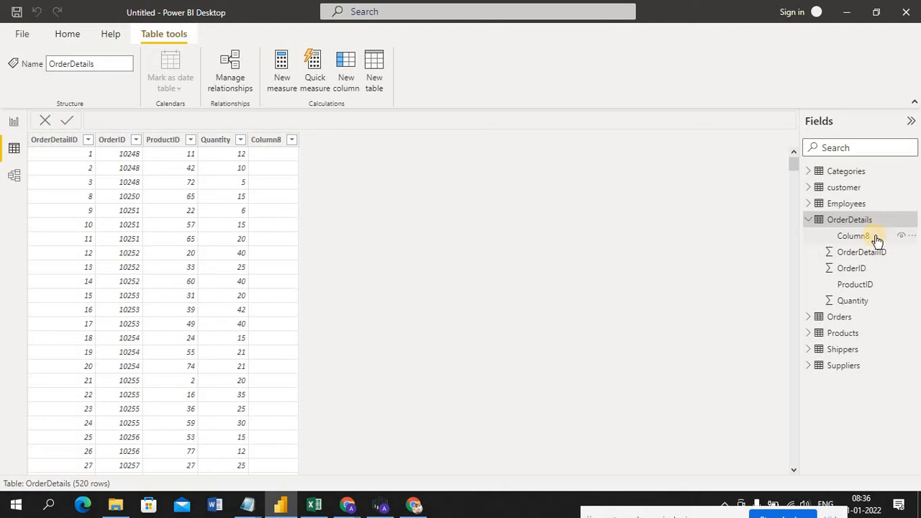
left_click(912, 236)
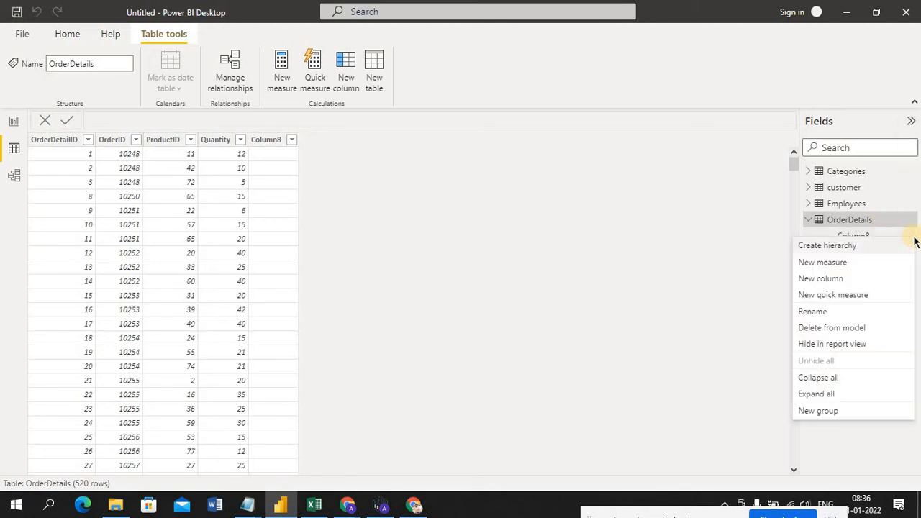
left_click(842, 328)
left_click(539, 280)
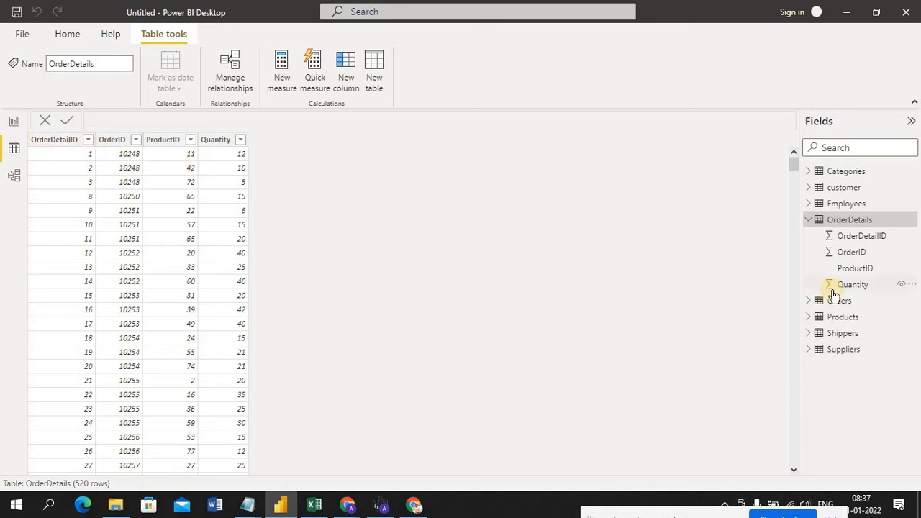
Step: Review the Categories table, and delete the Address column from the customer table
left_click(845, 171)
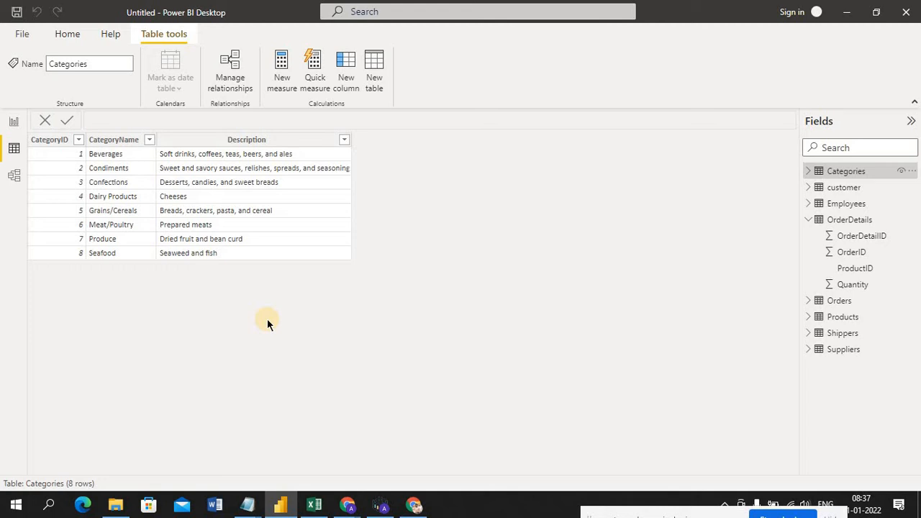
left_click(843, 188)
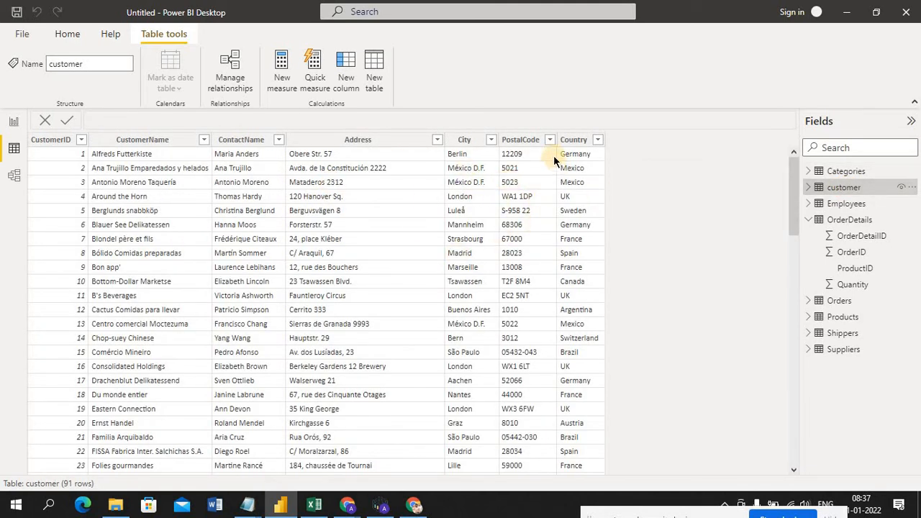
left_click(363, 144)
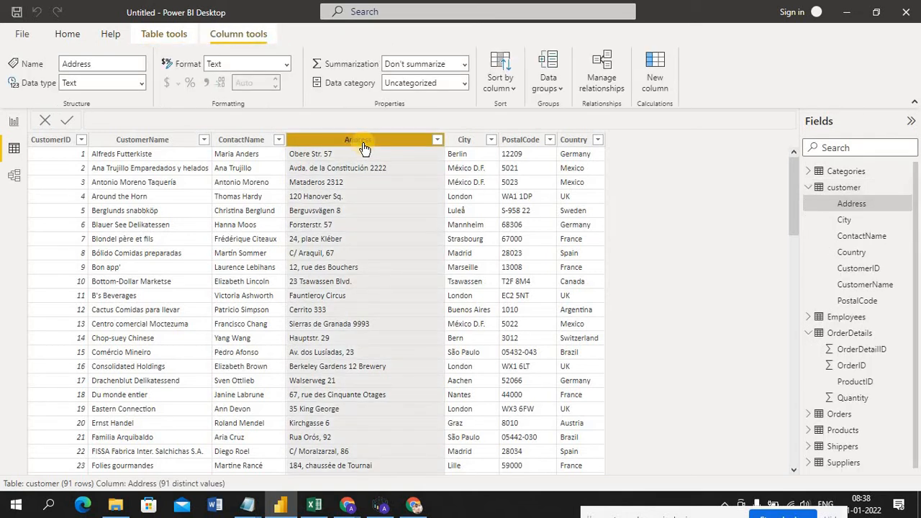
right_click(362, 145)
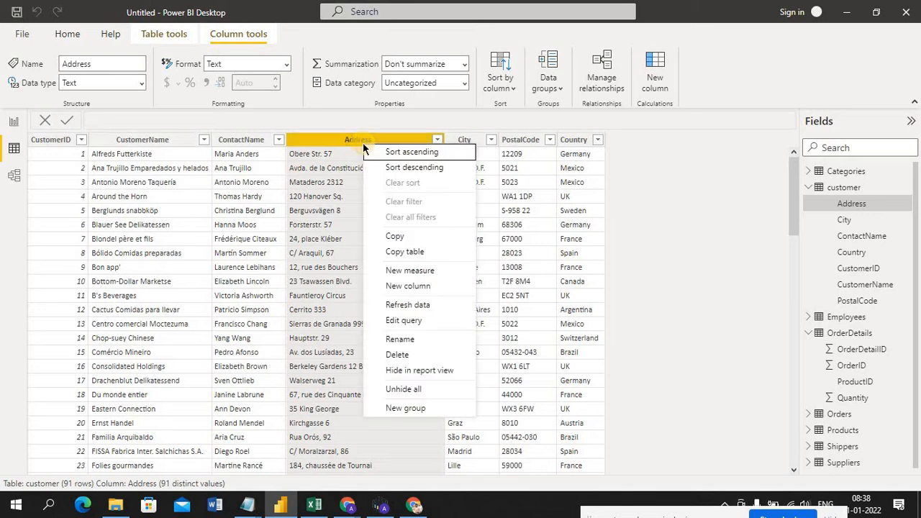
left_click(411, 355)
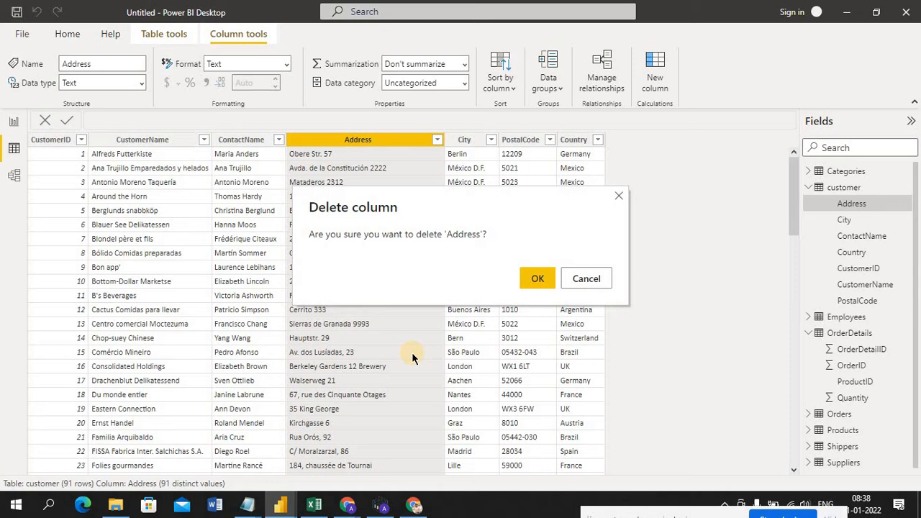
left_click(535, 281)
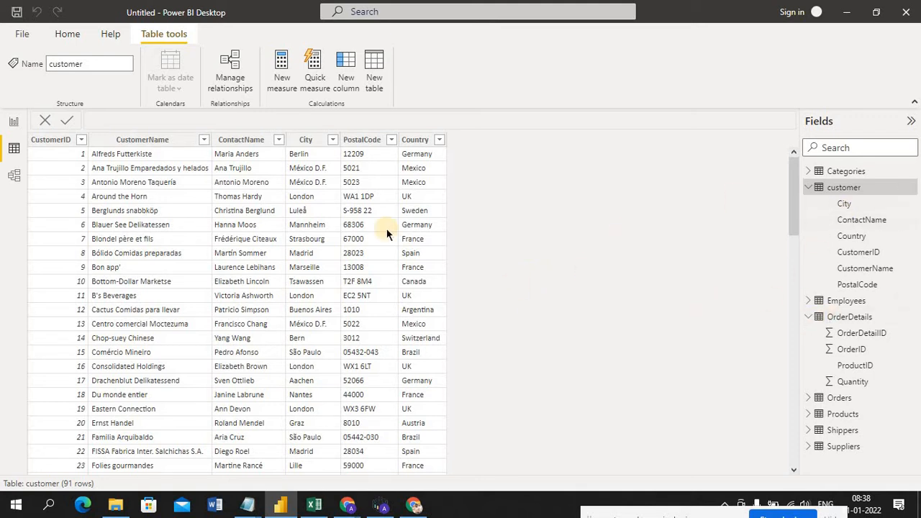
Step: Collapse the customer table's fields and display the Employees table's data with its fields expanded
left_click(872, 253)
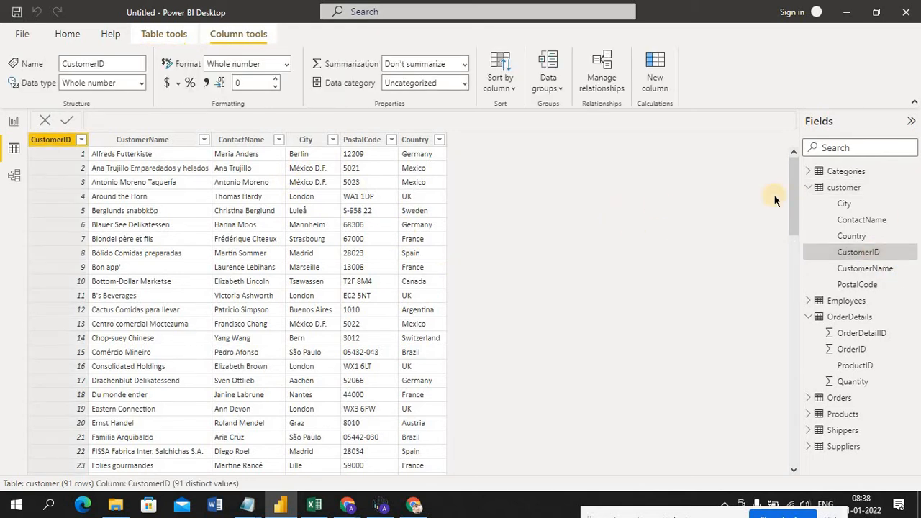
left_click(808, 187)
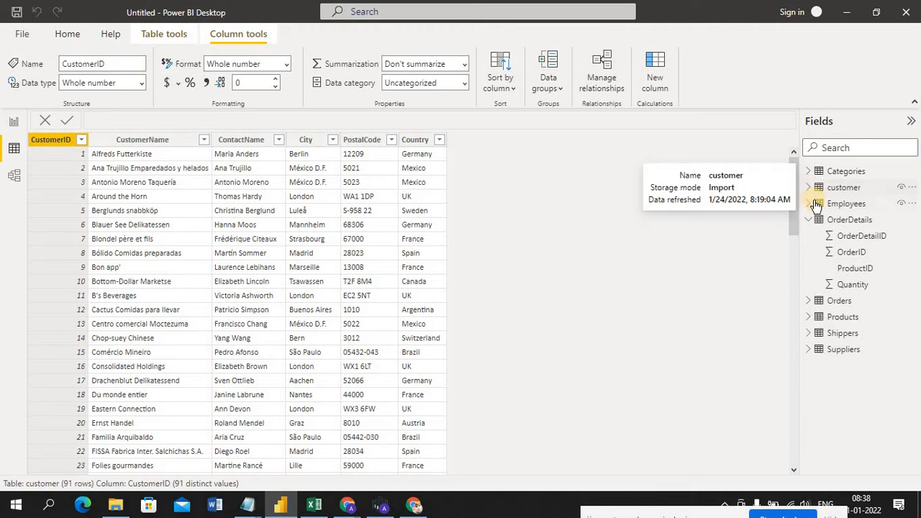
left_click(808, 205)
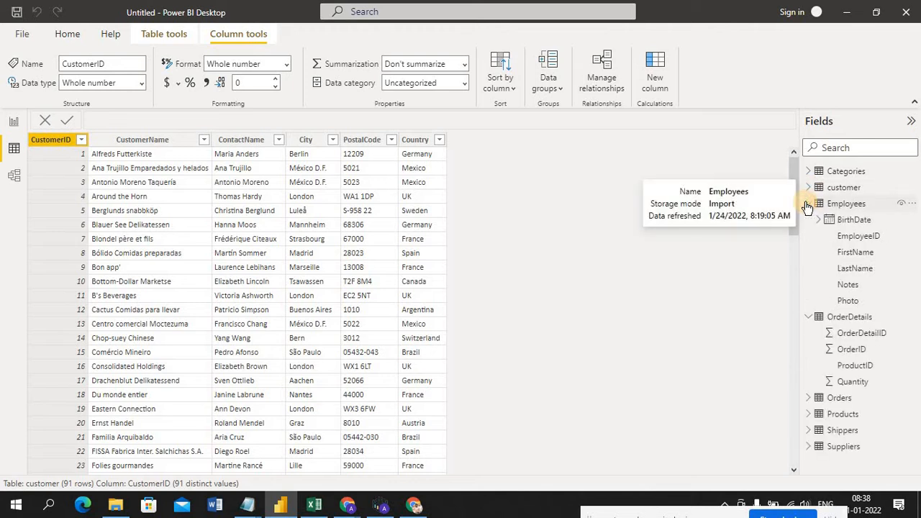
left_click(854, 205)
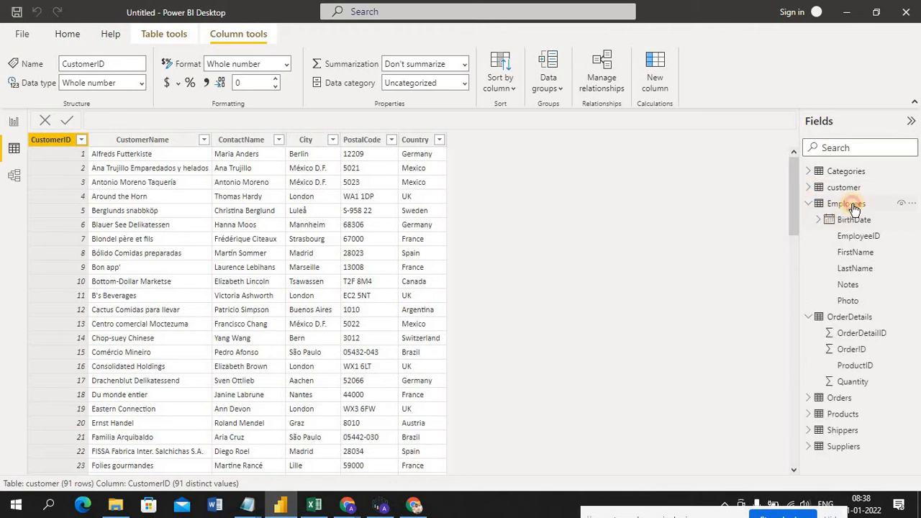
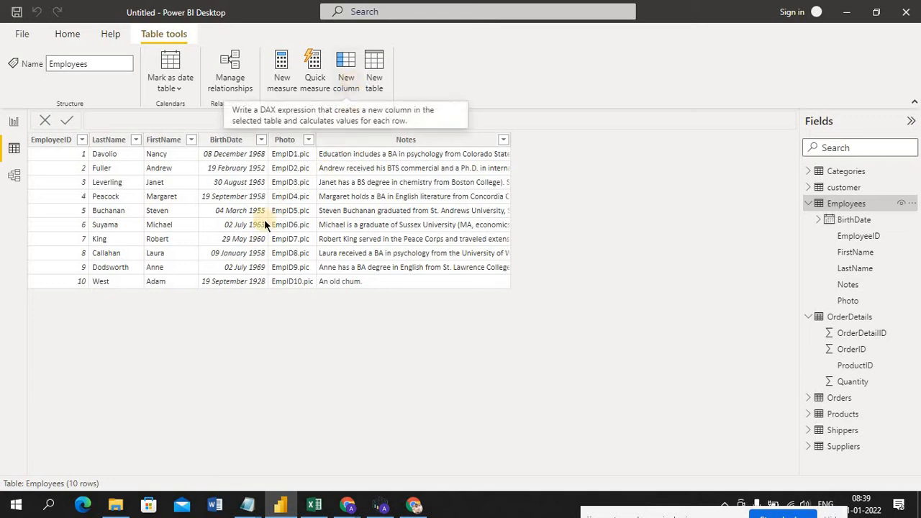
Step: Add a calculated column to the Employees table and name it Birth Year in its formula
left_click(345, 84)
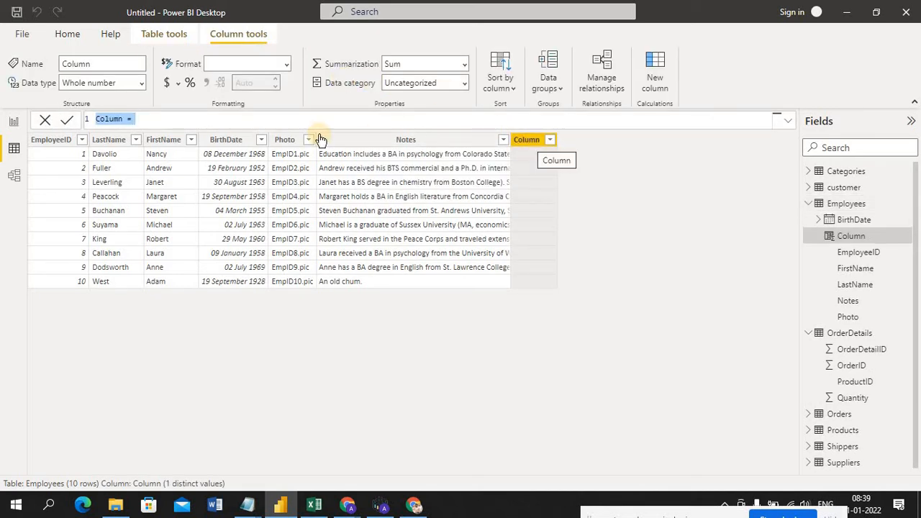
left_click(122, 118)
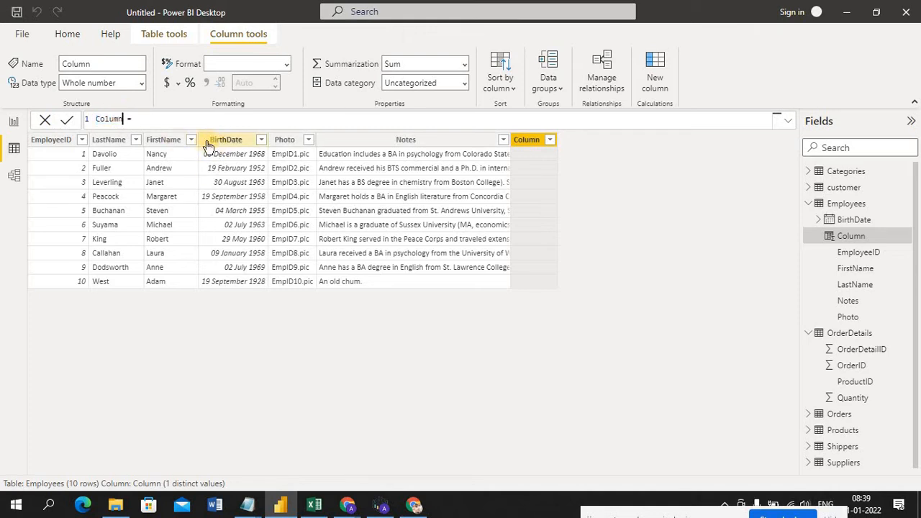
key("BackSpace")
key("BackSpace")
key("BackSpace")
key("BackSpace")
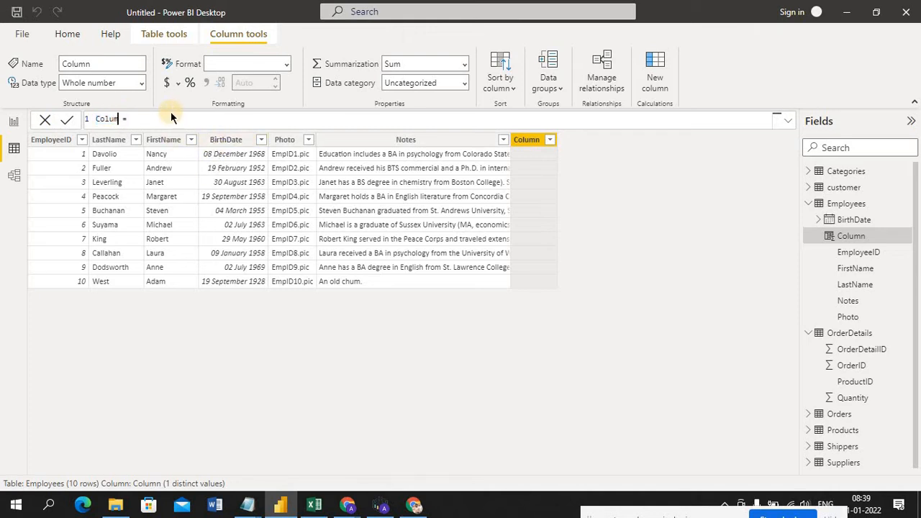
key("BackSpace")
key("BackSpace")
type("Birth Year")
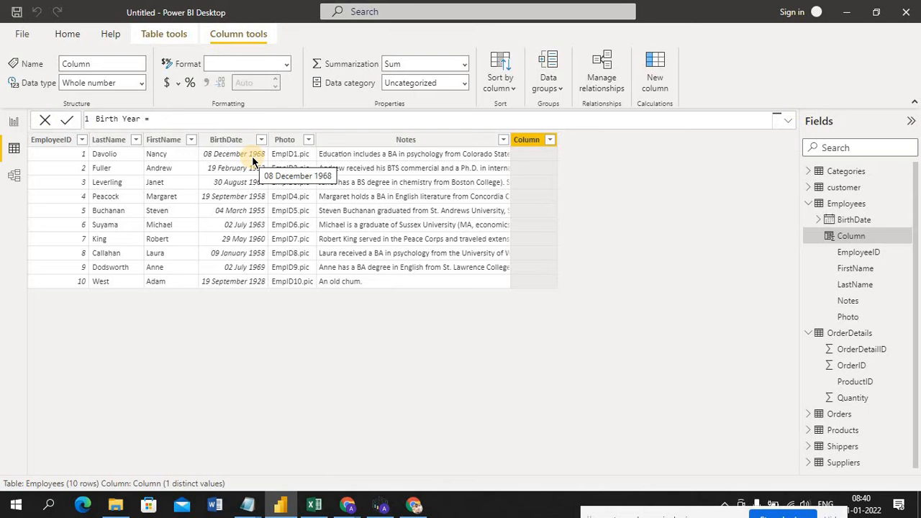
Step: Try to define the Birth Year column with the expression RIGHT(4) and apply the formula
type("ri")
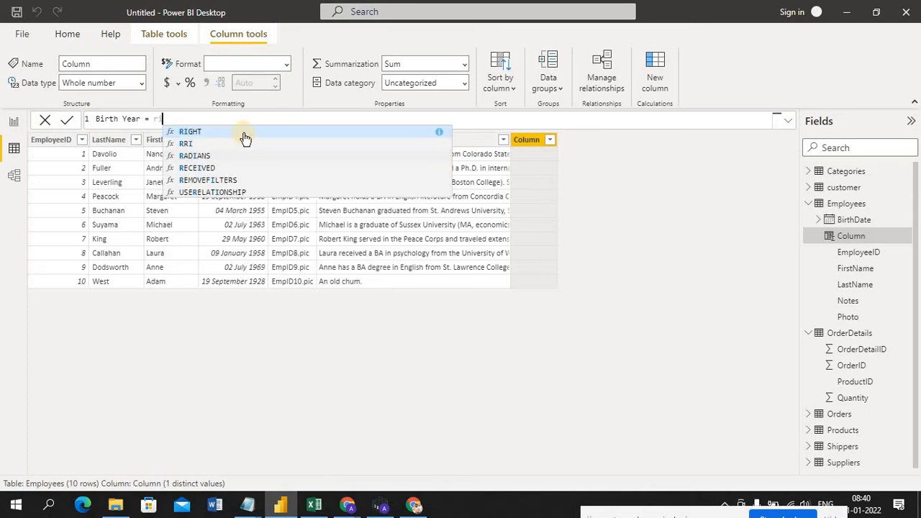
left_click(241, 132)
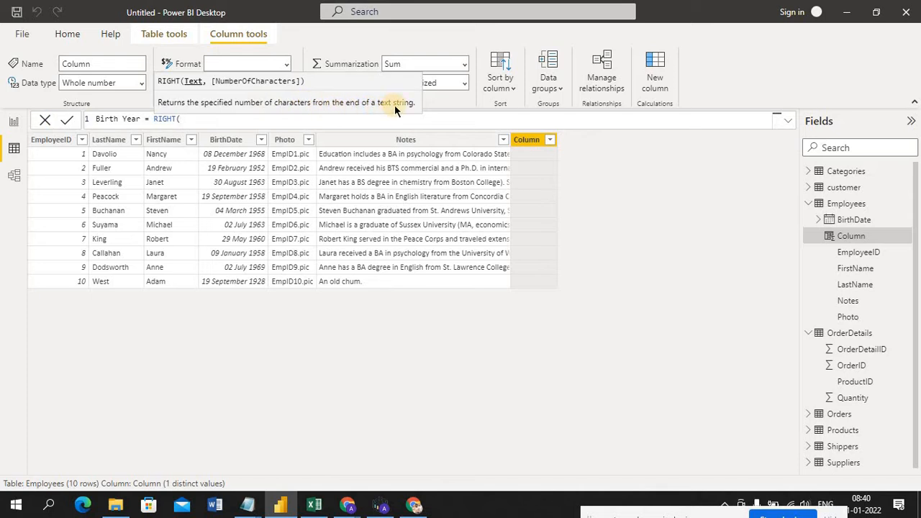
type("4)")
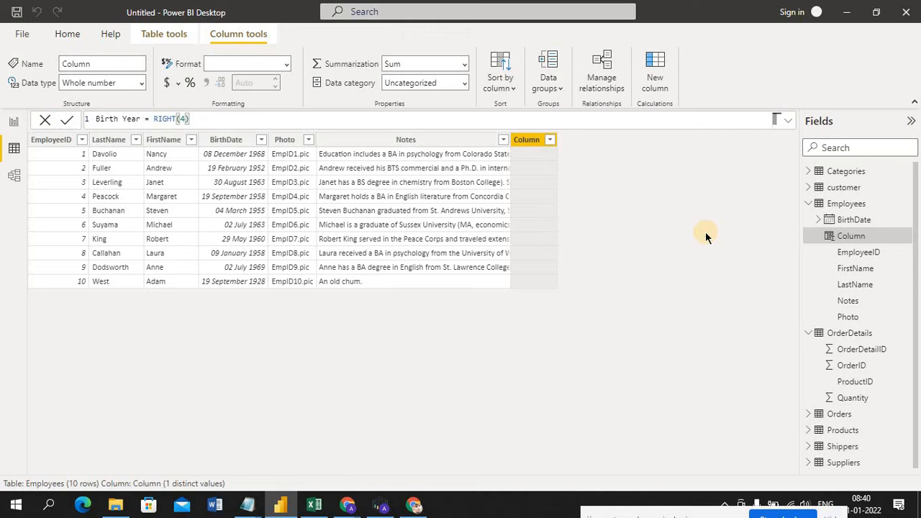
key("Return")
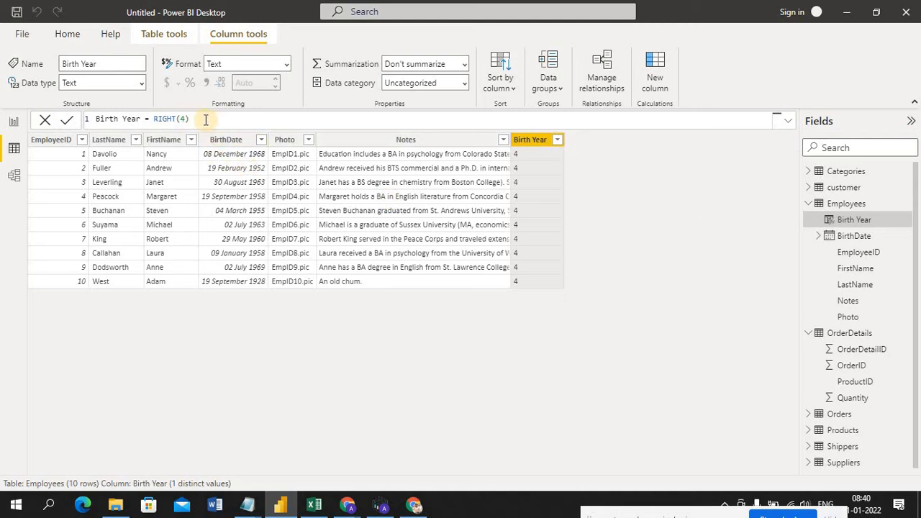
Step: Remove the RIGHT(4) expression from the Birth Year formula, keeping the column name and equals sign
left_click(205, 120)
key("BackSpace")
key("BackSpace")
key("BackSpace")
key("BackSpace")
key("BackSpace")
key("BackSpace")
key("BackSpace")
key("BackSpace")
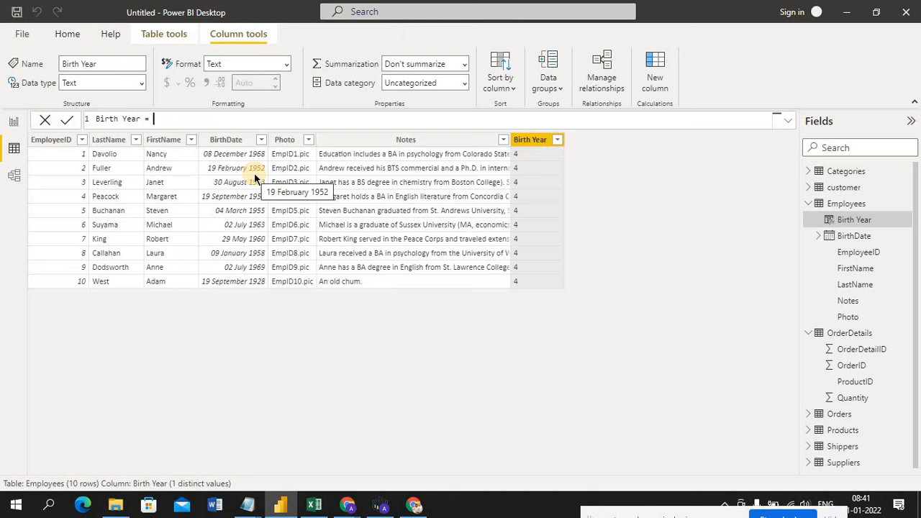
Step: Look up the functions suggested for "ri" and "tr" in the Birth Year formula
type("ri")
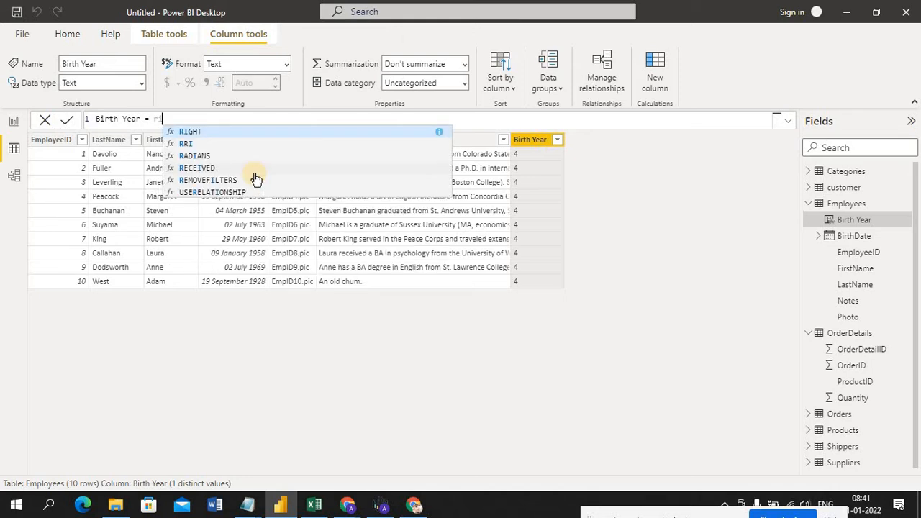
key("BackSpace")
key("BackSpace")
type("tr")
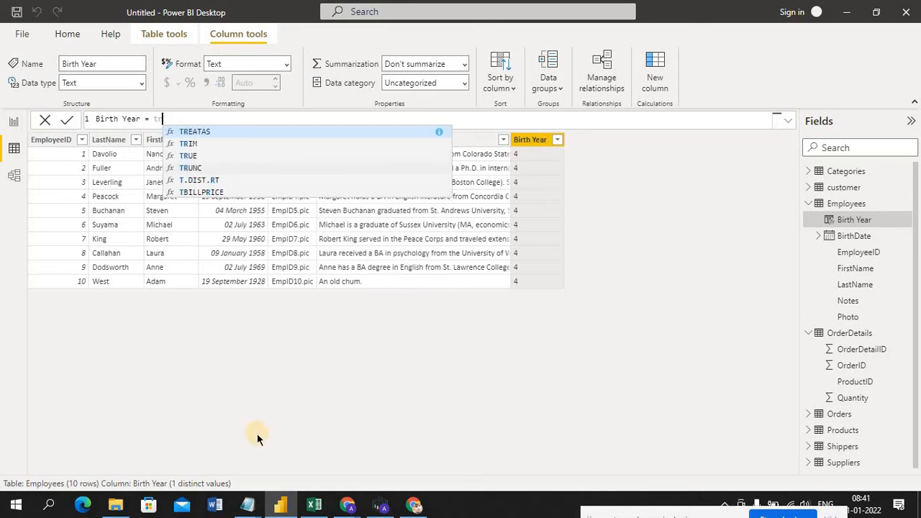
Step: Switch to the DAX Practice notes in Notepad, find the Text functions list and highlight LEFT
left_click(245, 506)
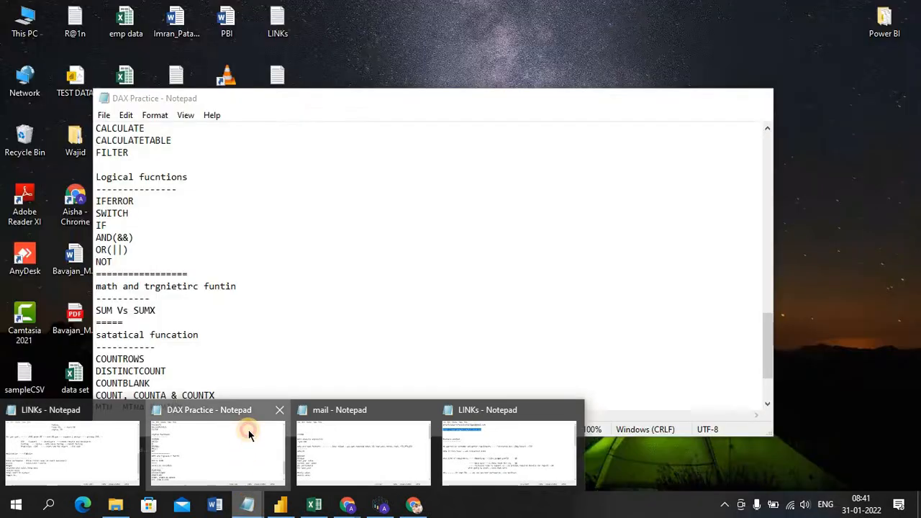
left_click(248, 432)
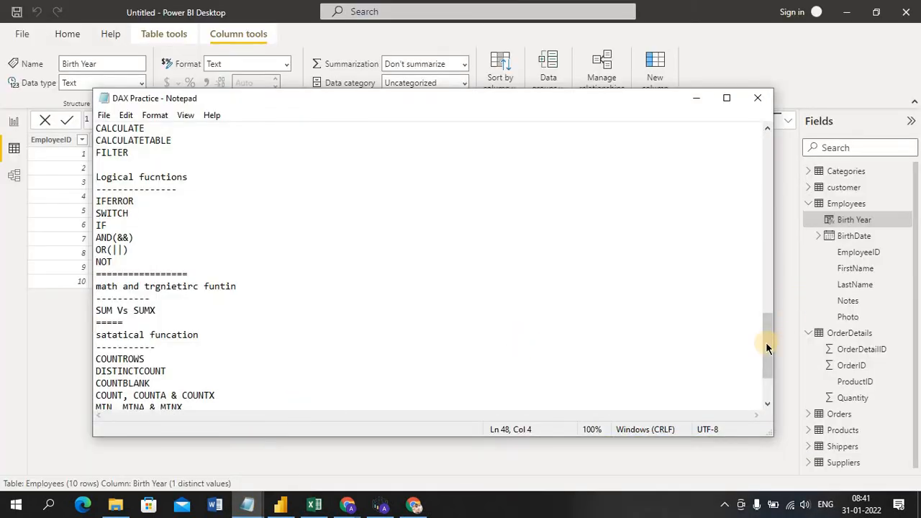
left_click_drag(766, 346, 745, 266)
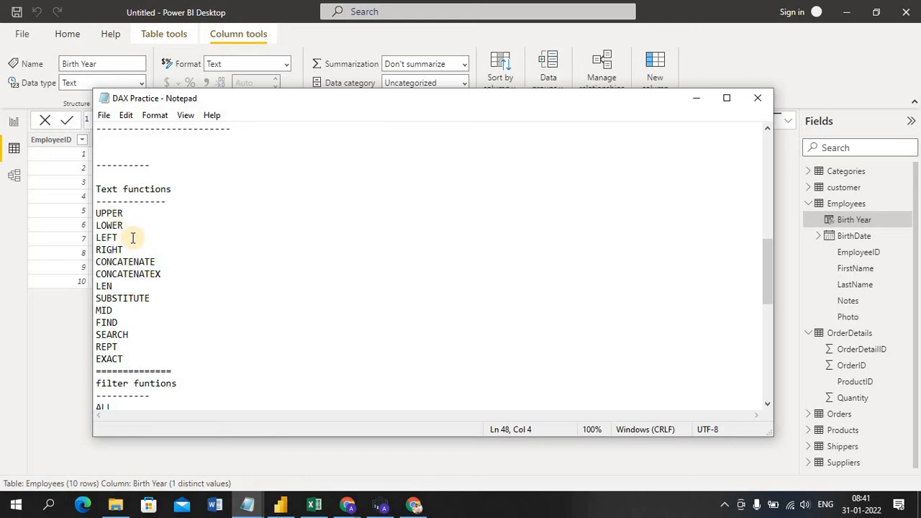
left_click(120, 213)
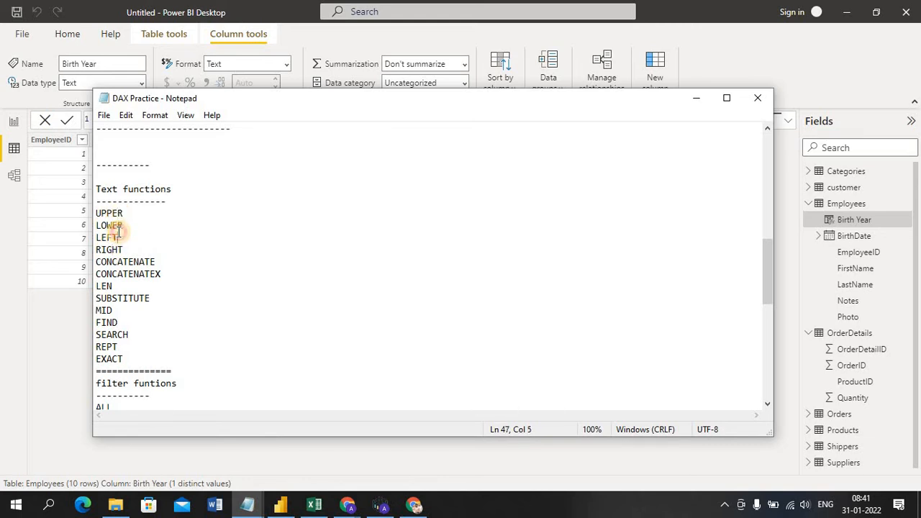
double_click(111, 237)
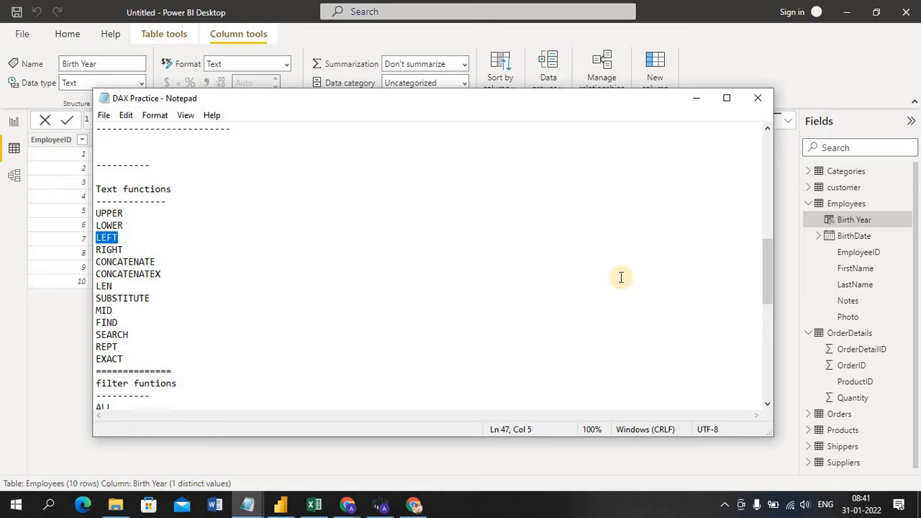
Step: Look over the Text functions list in the DAX Practice notes
mouse_move(769, 280)
left_mouse_down()
mouse_move(765, 258)
mouse_move(767, 290)
left_mouse_up()
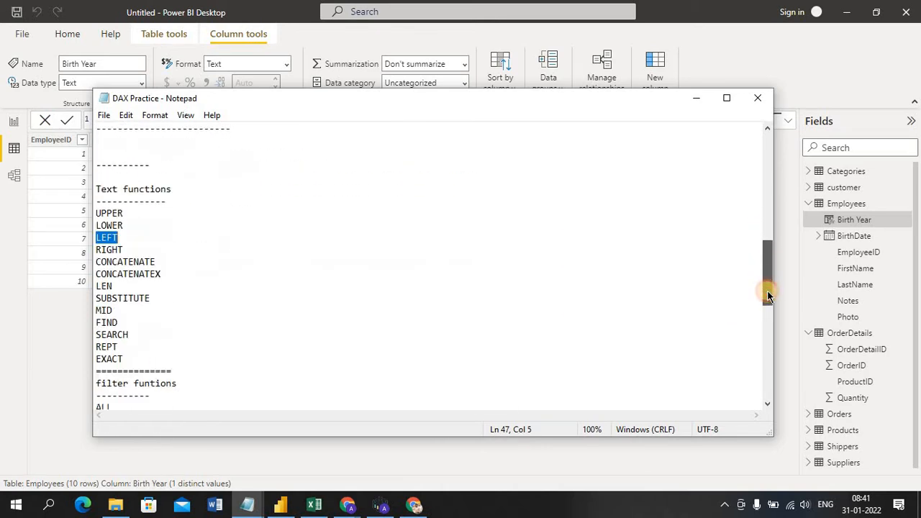
left_click(346, 285)
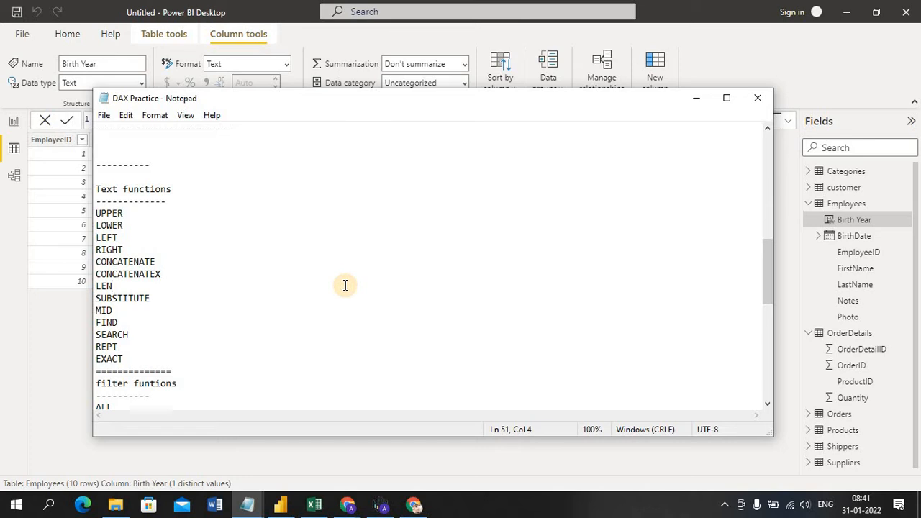
left_click(112, 213)
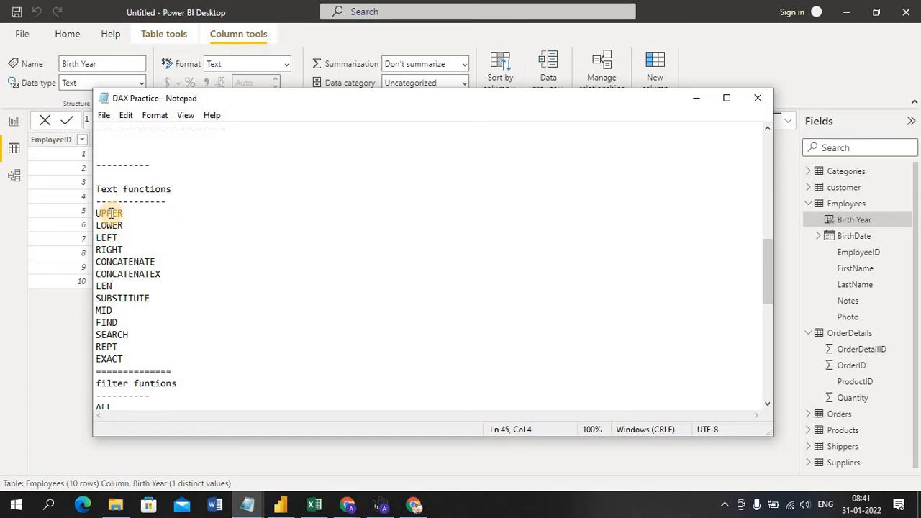
Step: Switch back to Power BI Desktop and delete the Birth Year column from the Employees table
left_click(283, 507)
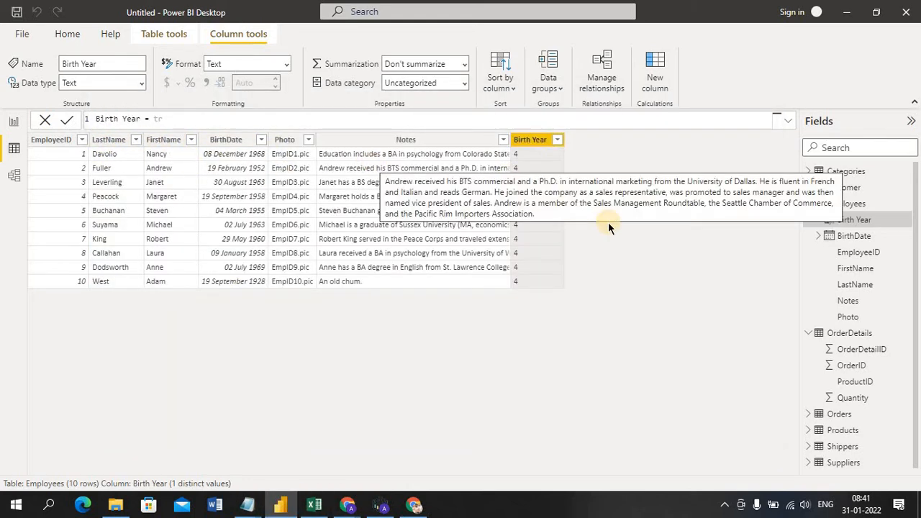
left_click(537, 139)
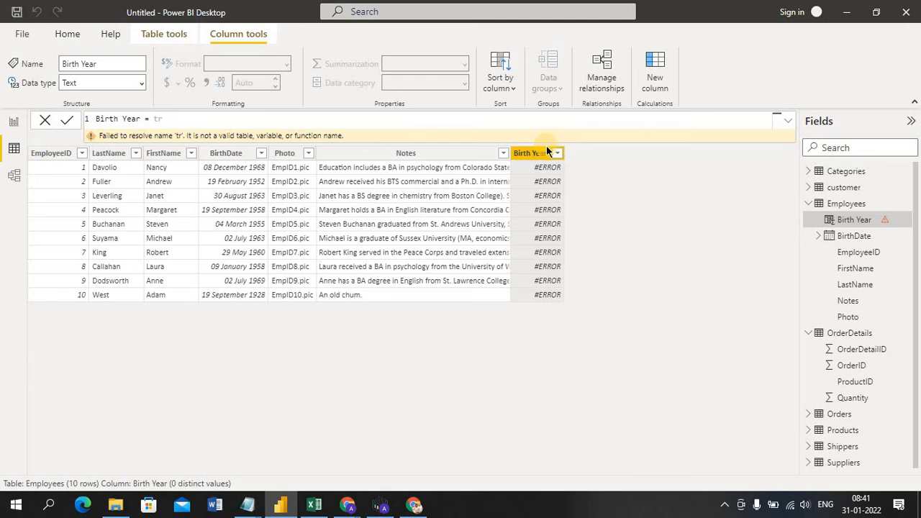
right_click(547, 153)
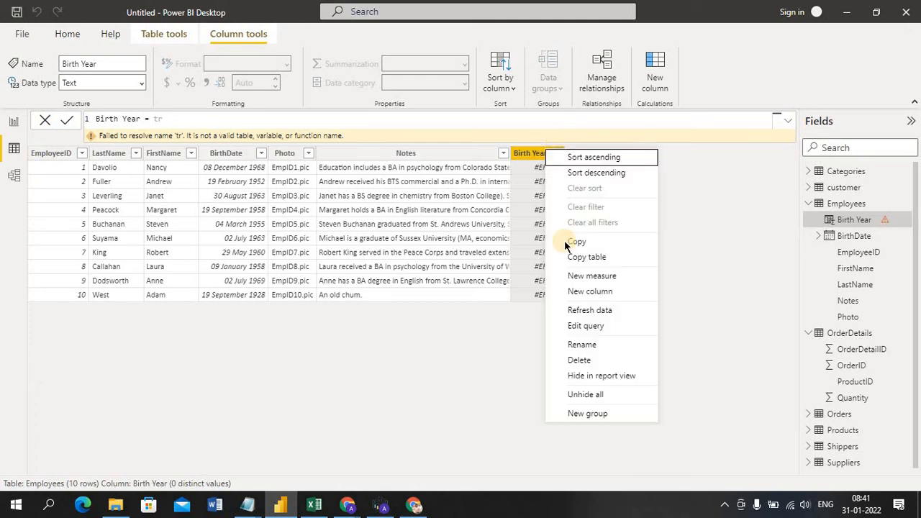
left_click(595, 361)
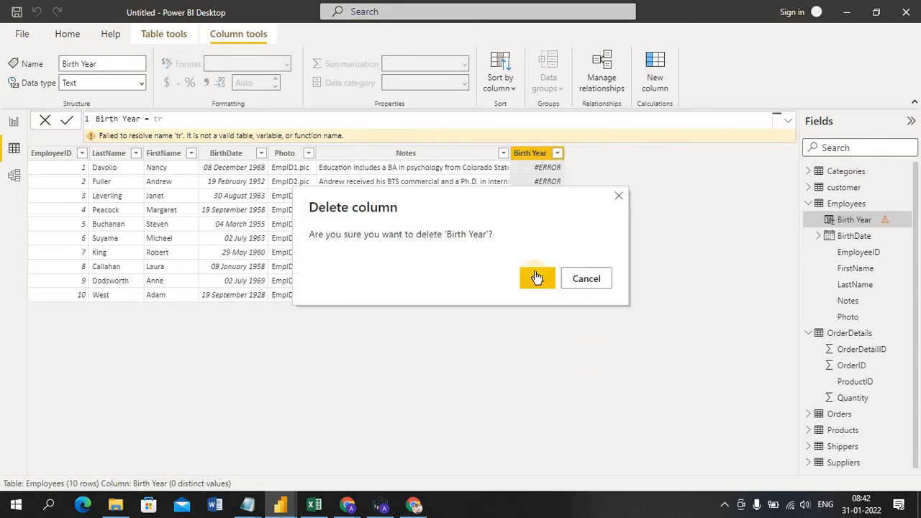
left_click(537, 278)
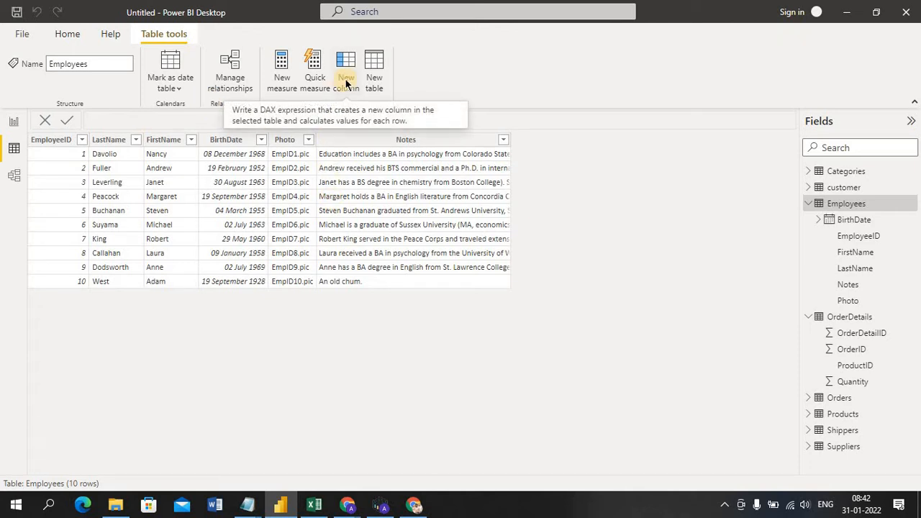
Step: Switch to the DAX Practice notes, highlight CONCATENATE in the Text functions list, and return to Power BI Desktop
key("alt+Tab")
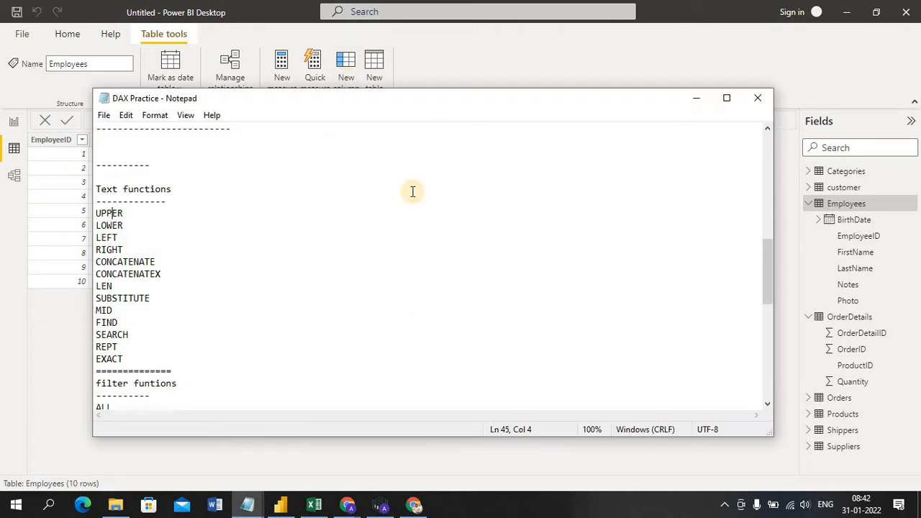
left_click(127, 261)
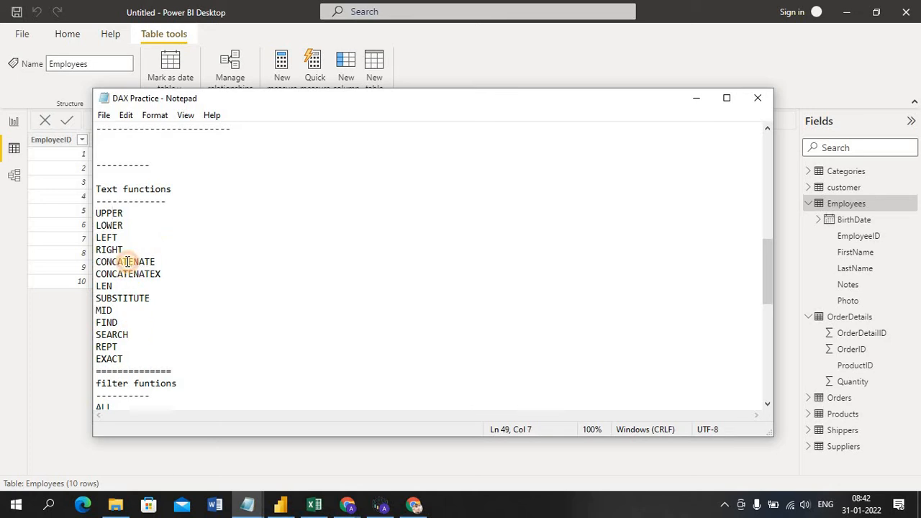
double_click(127, 262)
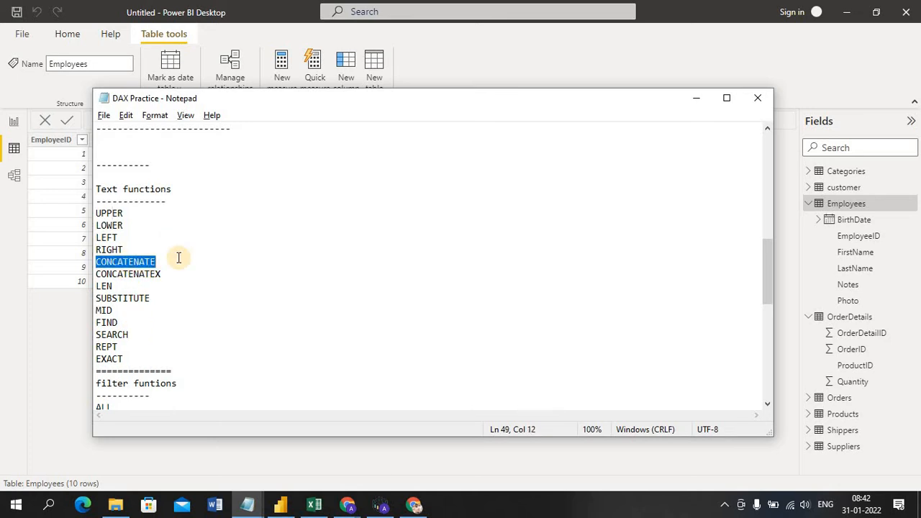
key("alt+Tab")
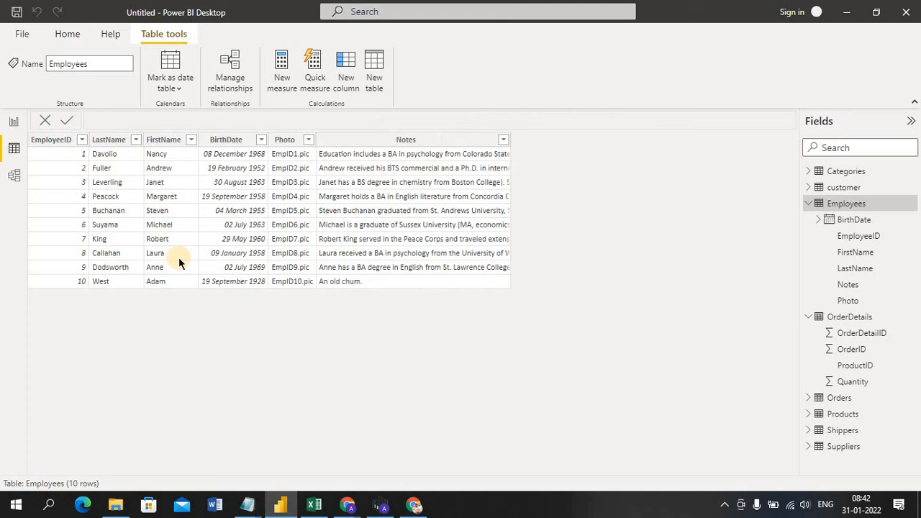
Step: Add a new calculated column to the Employees table and name it Full Name in its formula
left_click(342, 85)
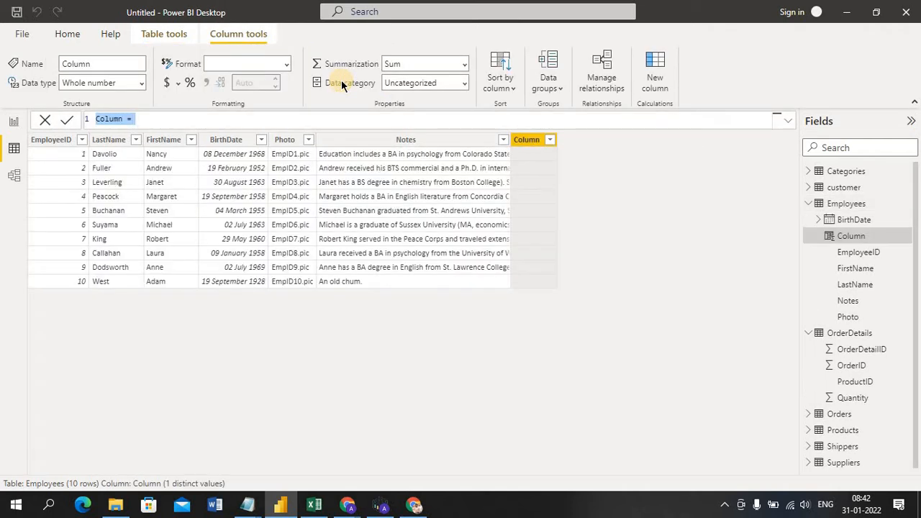
key("Left")
key("Right")
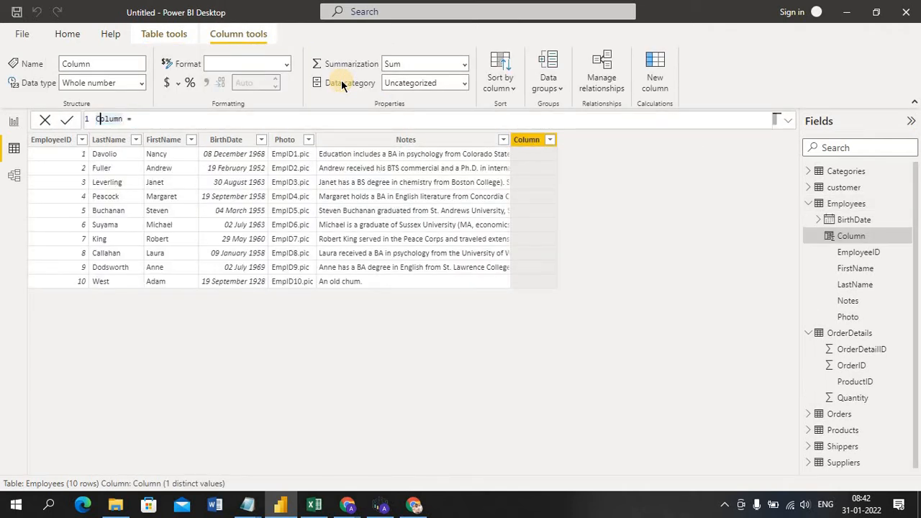
key("Right")
key("Right")
key("Right")
key("BackSpace")
key("BackSpace")
key("BackSpace")
key("BackSpace")
key("BackSpace")
key("BackSpace")
type("fukk")
key("BackSpace")
key("BackSpace")
key("BackSpace")
key("BackSpace")
type("Full Name")
left_click(207, 127)
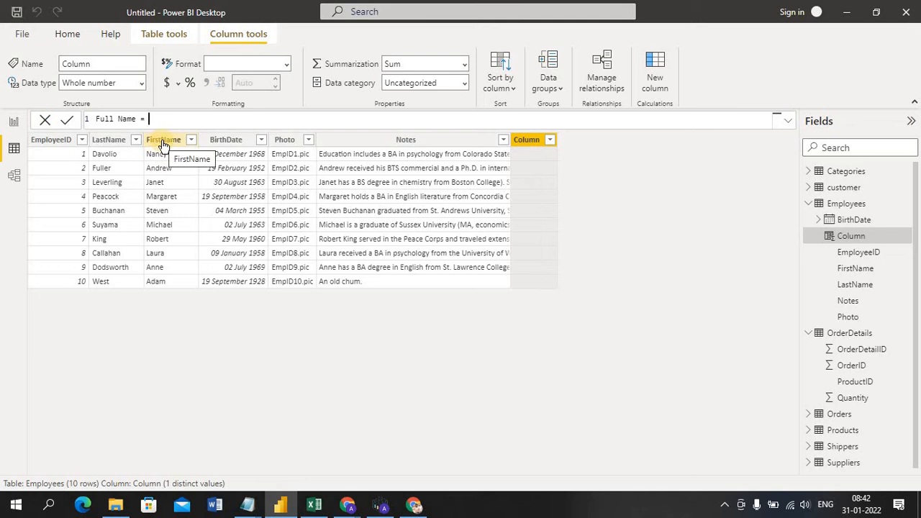
type("fir")
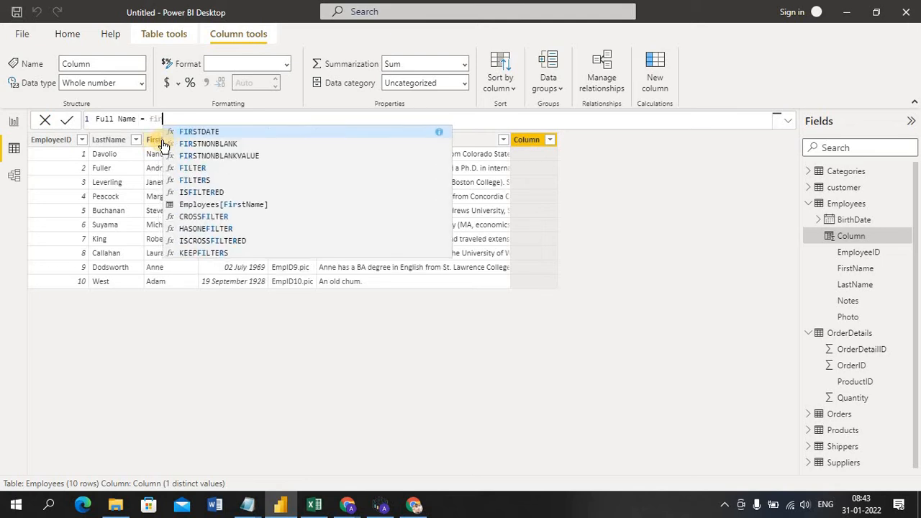
left_click(308, 191)
type("st")
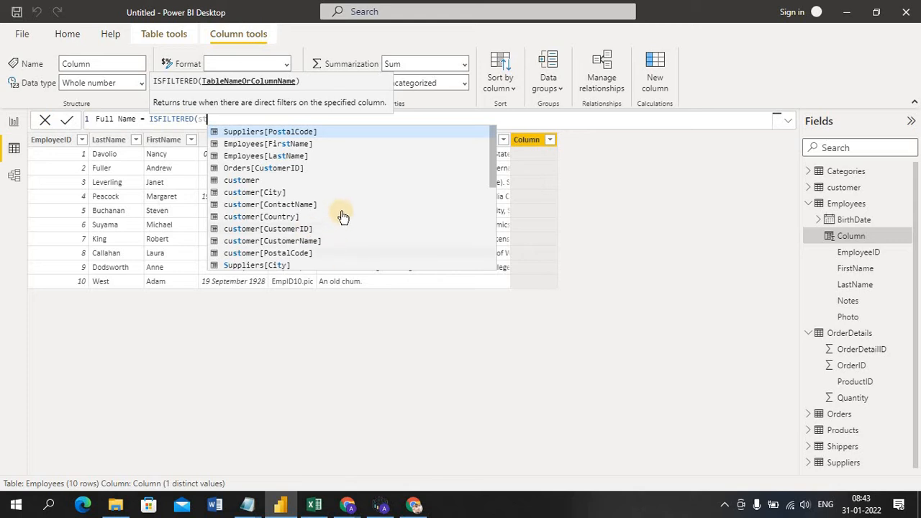
left_click(293, 143)
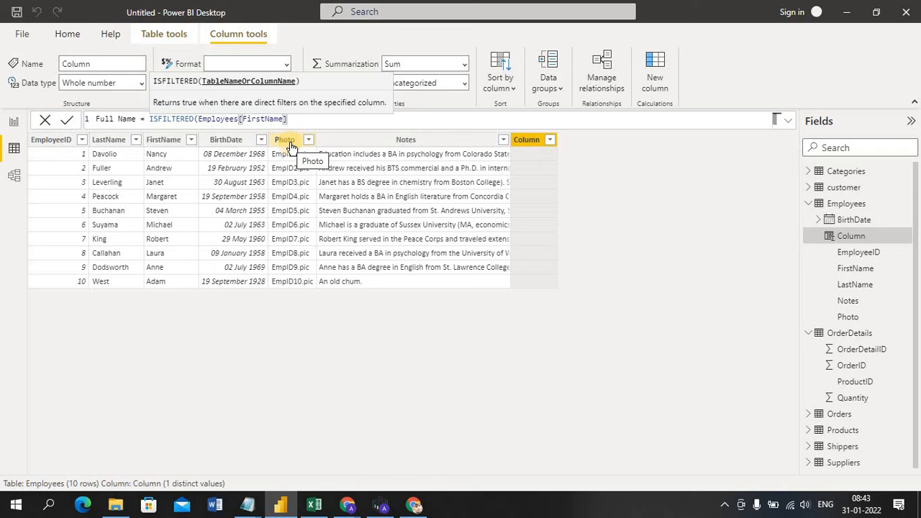
type(")")
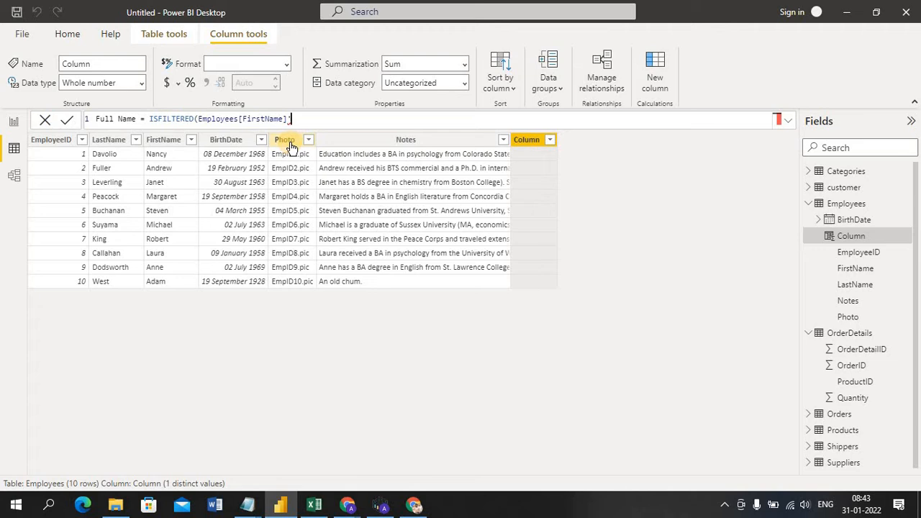
type("&")
key("BackSpace")
key("BackSpace")
key("BackSpace")
key("BackSpace")
key("BackSpace")
key("BackSpace")
key("BackSpace")
key("BackSpace")
key("BackSpace")
key("BackSpace")
key("BackSpace")
key("BackSpace")
key("BackSpace")
key("BackSpace")
key("BackSpace")
key("BackSpace")
key("BackSpace")
key("BackSpace")
key("BackSpace")
key("BackSpace")
key("BackSpace")
key("BackSpace")
key("BackSpace")
key("BackSpace")
key("BackSpace")
key("BackSpace")
key("BackSpace")
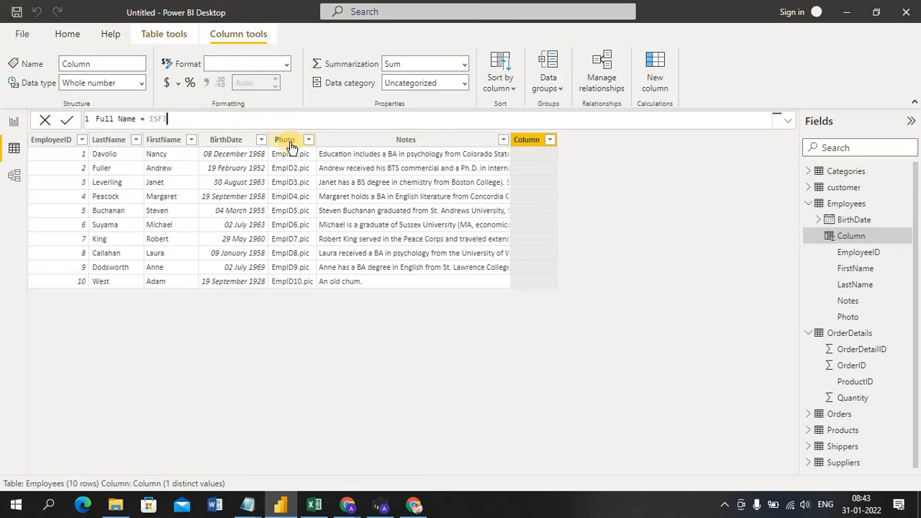
Step: Try to define Full Name as Employees[FirstName] joined to the last name with '&'
type("f")
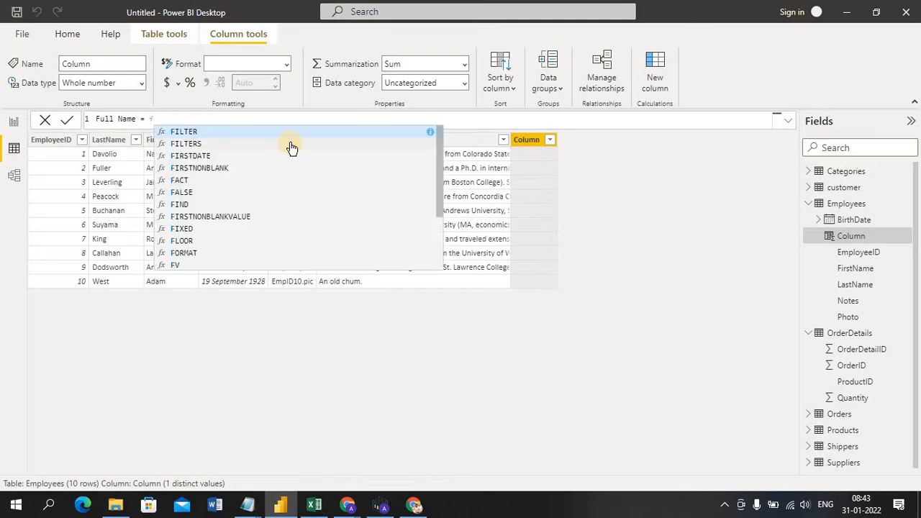
type("irs")
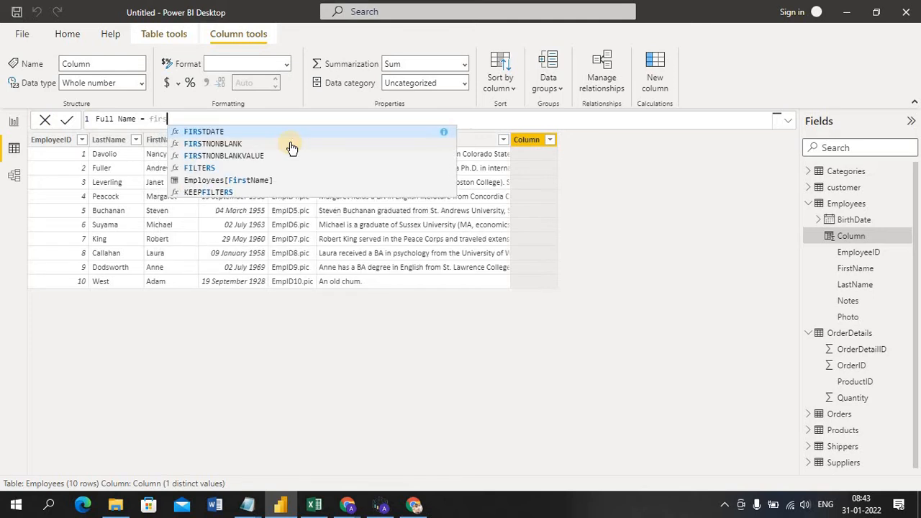
left_click(257, 181)
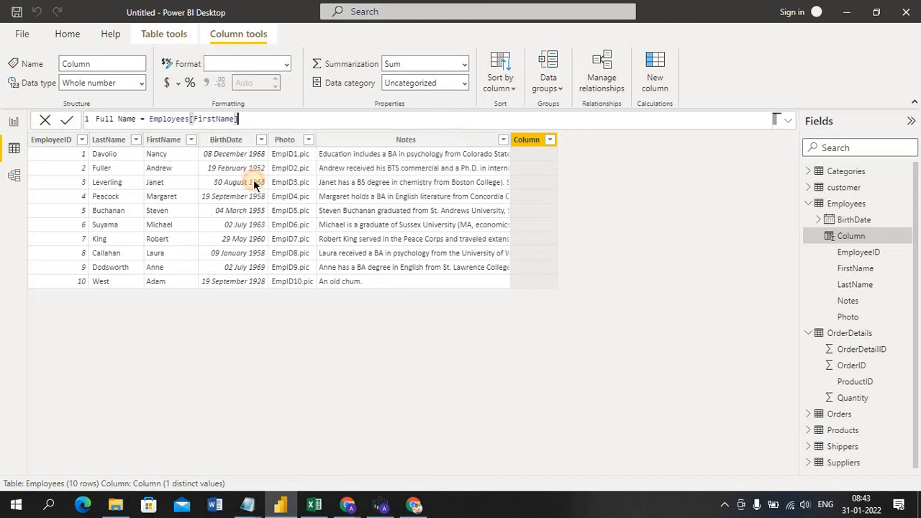
left_click(270, 118)
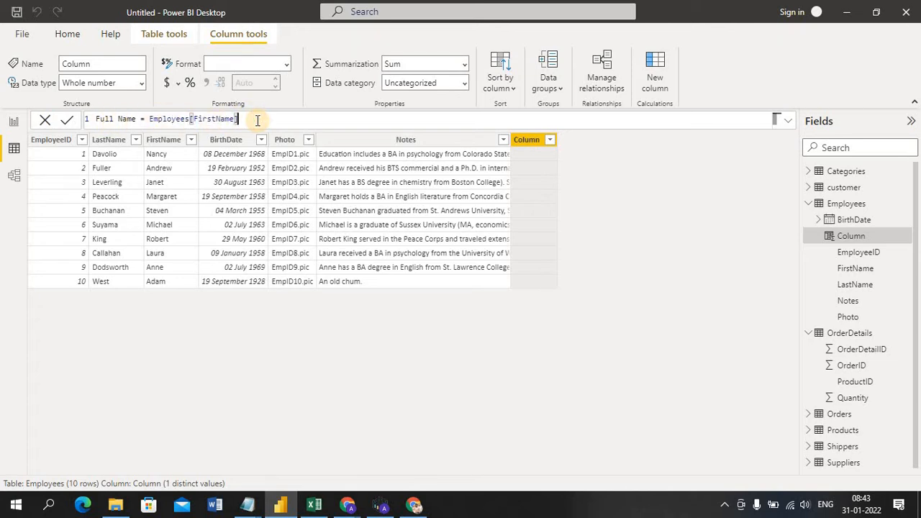
type("'&'last")
key("BackSpace")
key("BackSpace")
key("BackSpace")
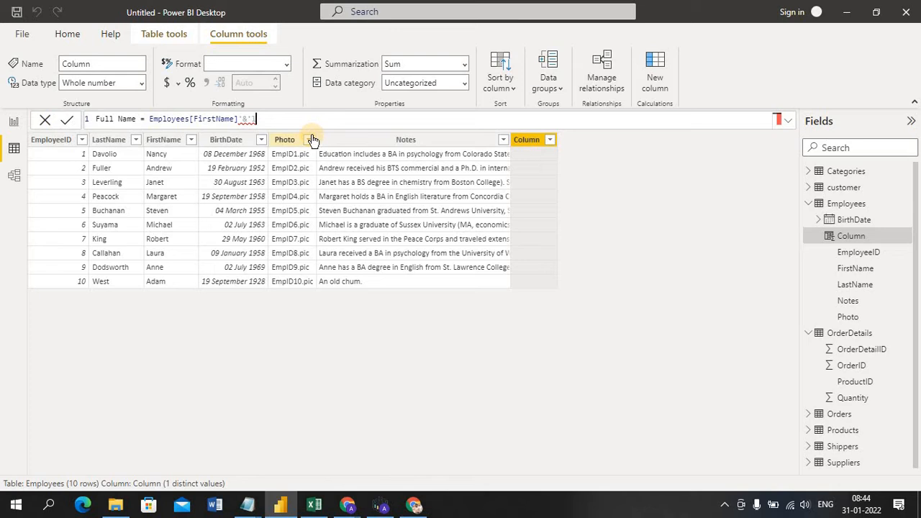
key("BackSpace")
left_click(149, 119)
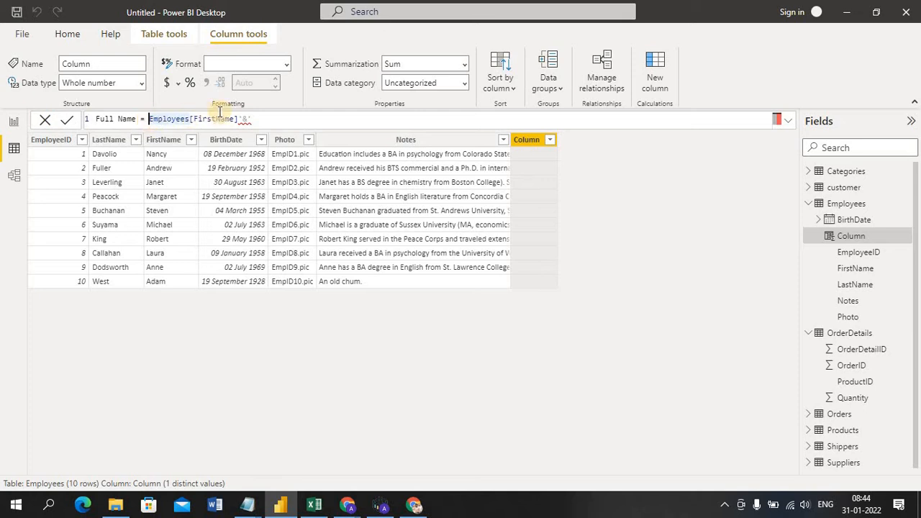
left_click(265, 117)
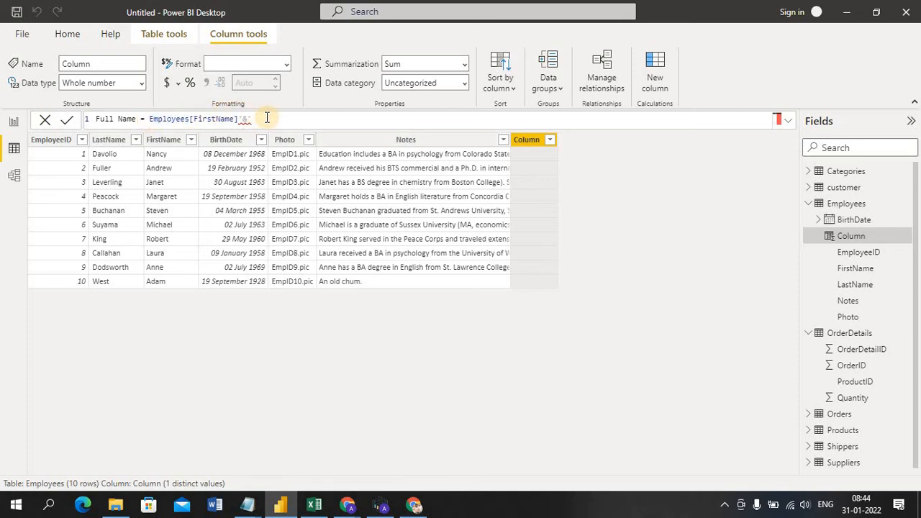
type("last na")
Step: Remove the FirstName and '&' expression from the Full Name formula, keeping the column name and equals sign
key("BackSpace")
key("BackSpace")
key("BackSpace")
key("BackSpace")
key("BackSpace")
key("BackSpace")
key("BackSpace")
key("BackSpace")
key("BackSpace")
key("BackSpace")
key("BackSpace")
key("BackSpace")
key("BackSpace")
key("BackSpace")
key("BackSpace")
key("BackSpace")
key("BackSpace")
key("BackSpace")
key("BackSpace")
key("BackSpace")
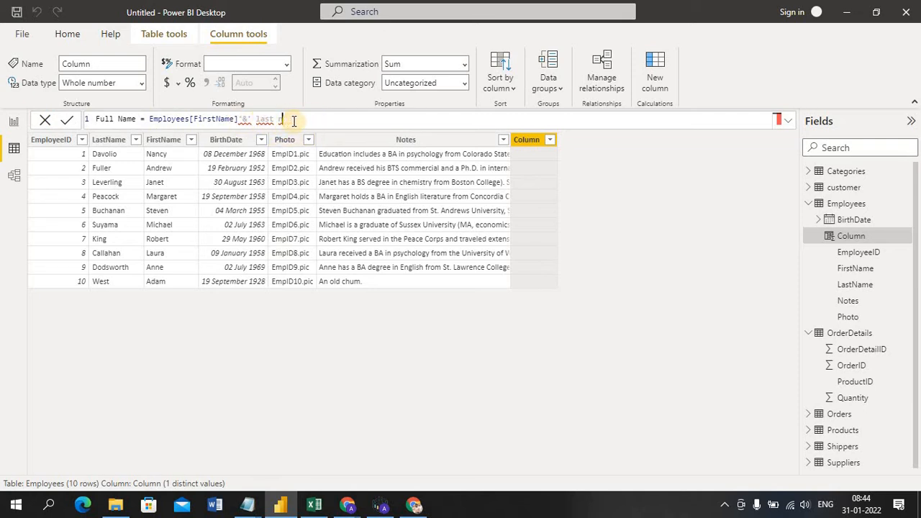
key("BackSpace")
key("BackSpace")
key("BackSpace")
key("BackSpace")
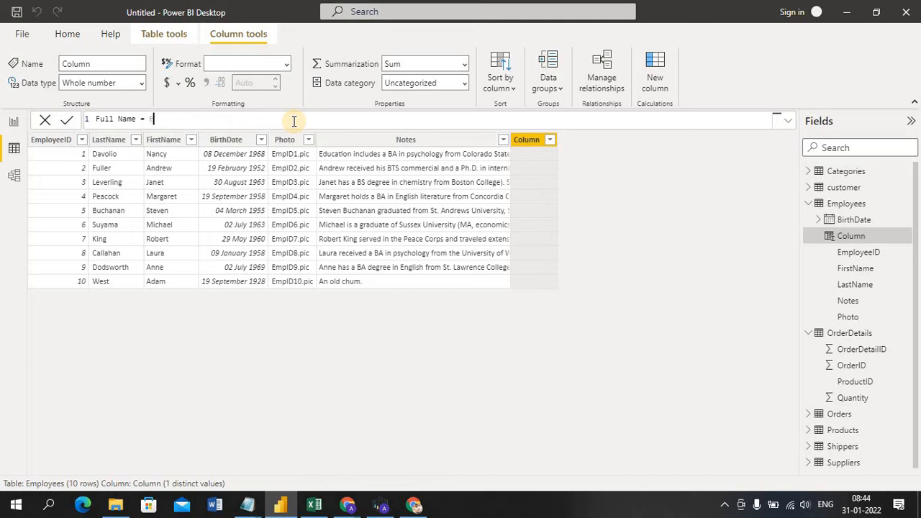
Step: Define the Full Name column as CONCATENATE(Employees[FirstName],Employees[LastName]) and commit the formula
type("c")
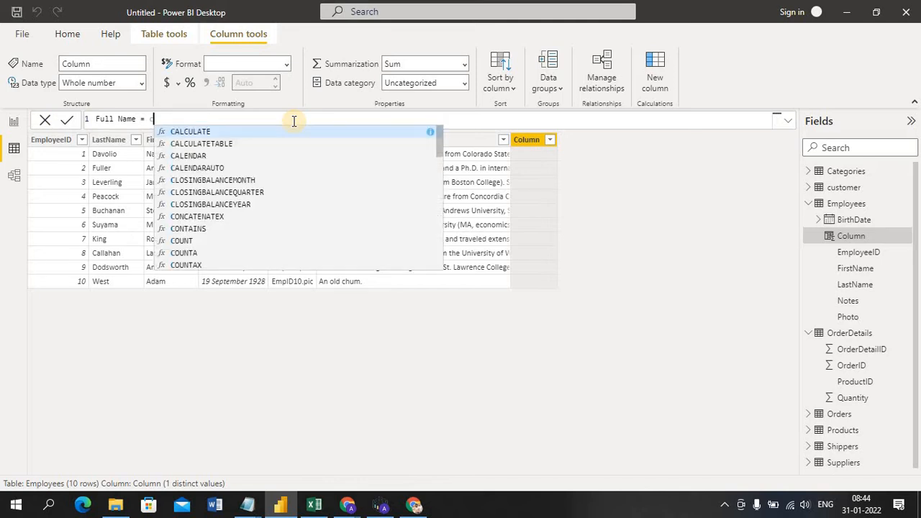
type("on")
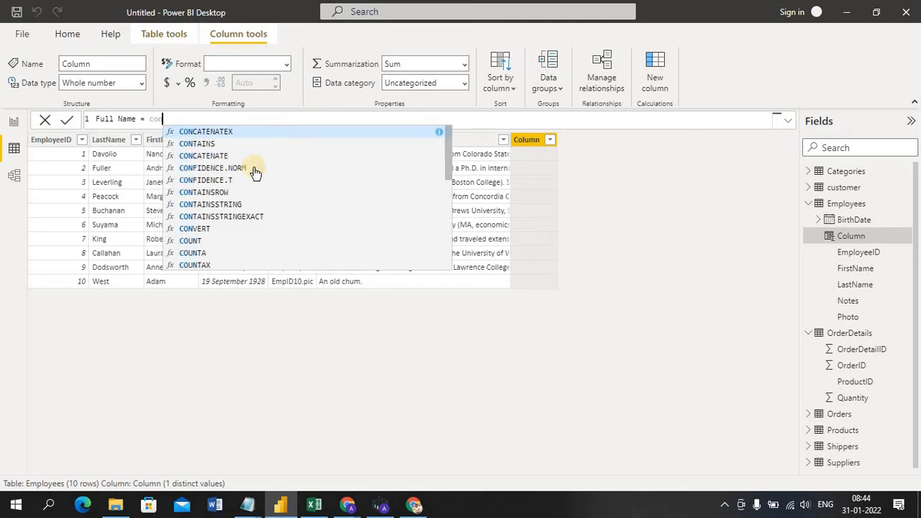
double_click(221, 155)
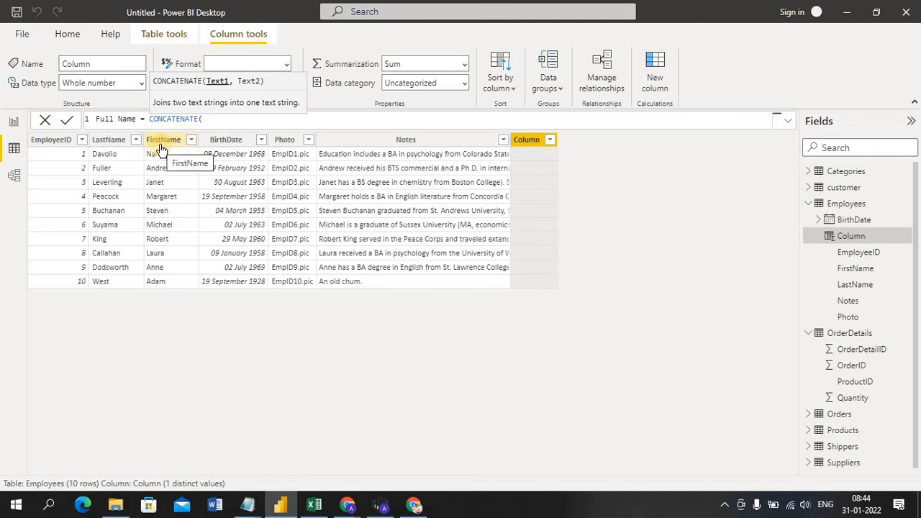
type("fi")
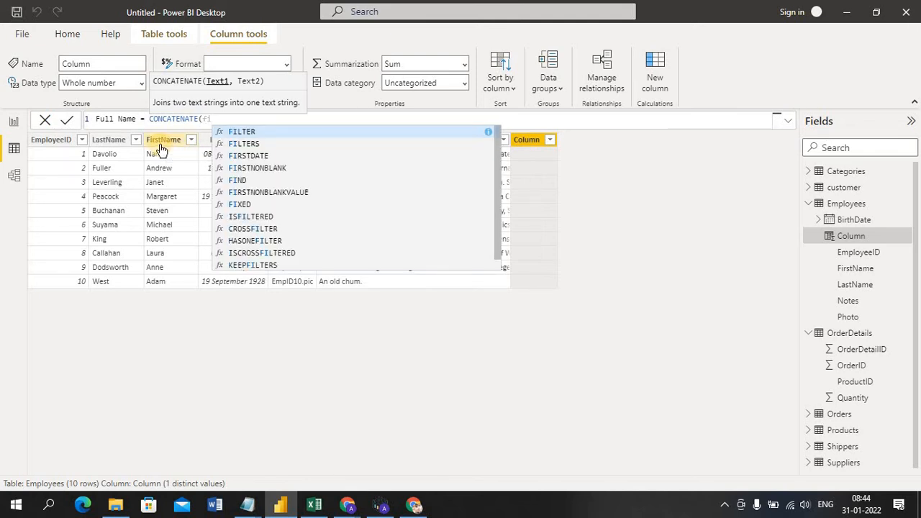
type("rst")
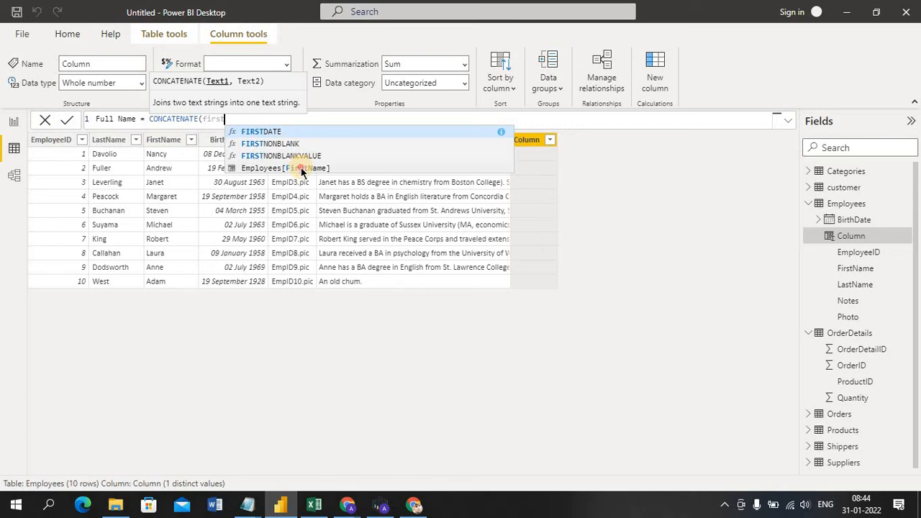
left_click(301, 170)
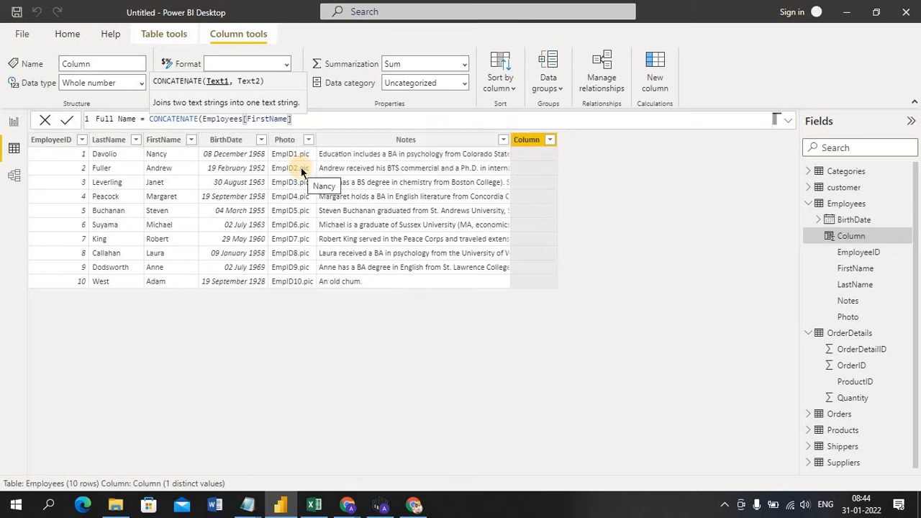
type(",")
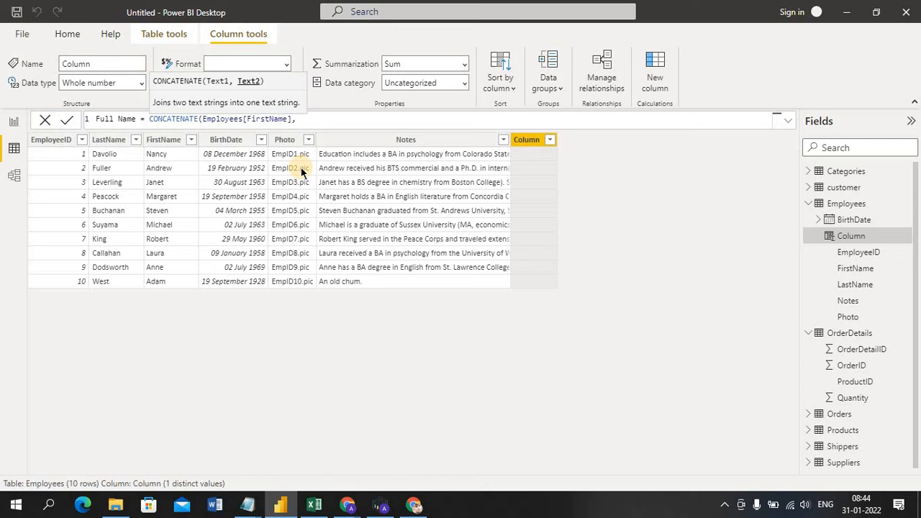
type("Last")
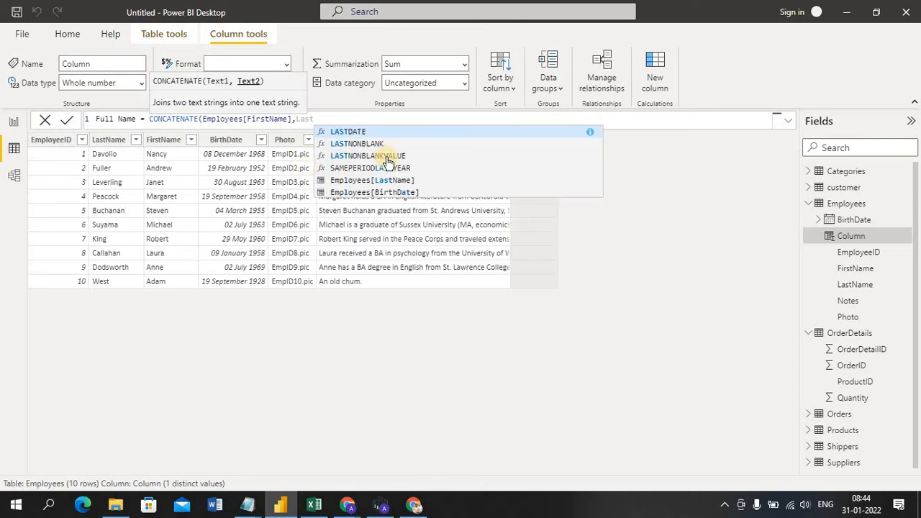
left_click(395, 181)
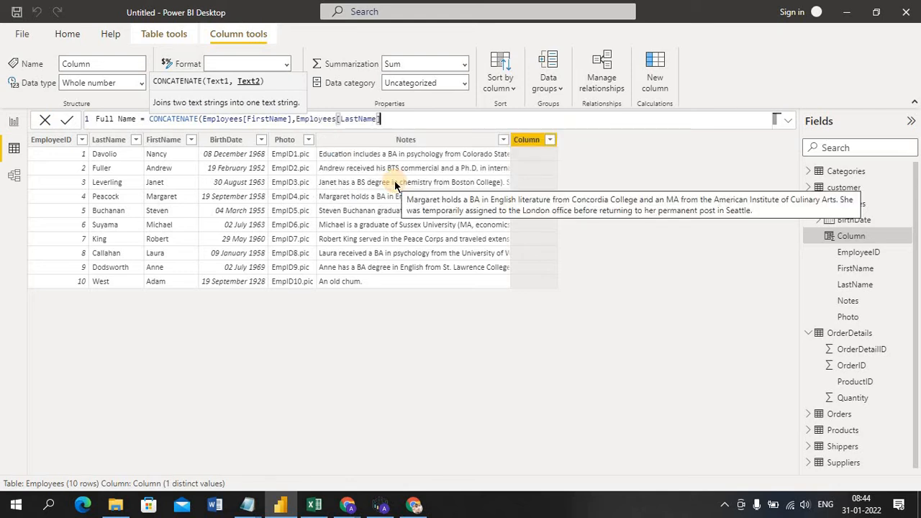
type(")")
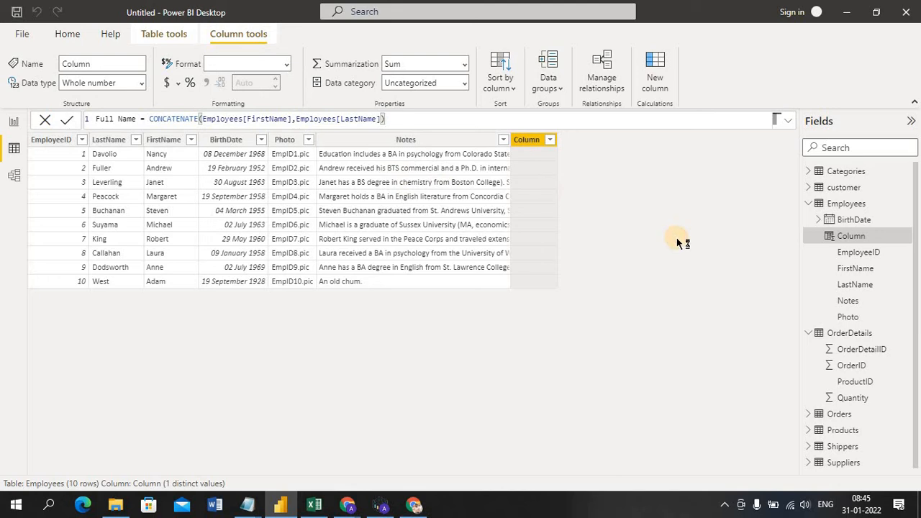
key("Return")
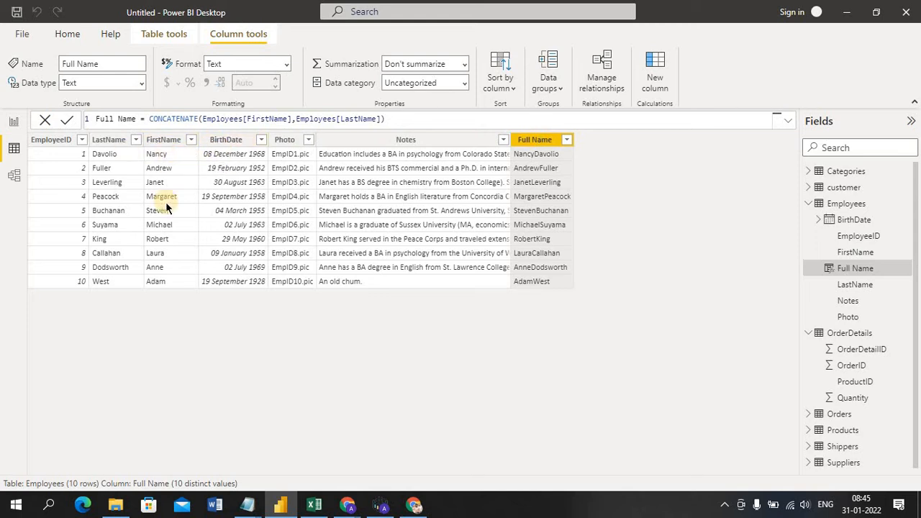
Step: Review the CONCATENATE entry in the DAX Practice notes again, then return to the Employees table in Power BI Desktop
key("alt+Tab")
left_click_drag(96, 262, 160, 265)
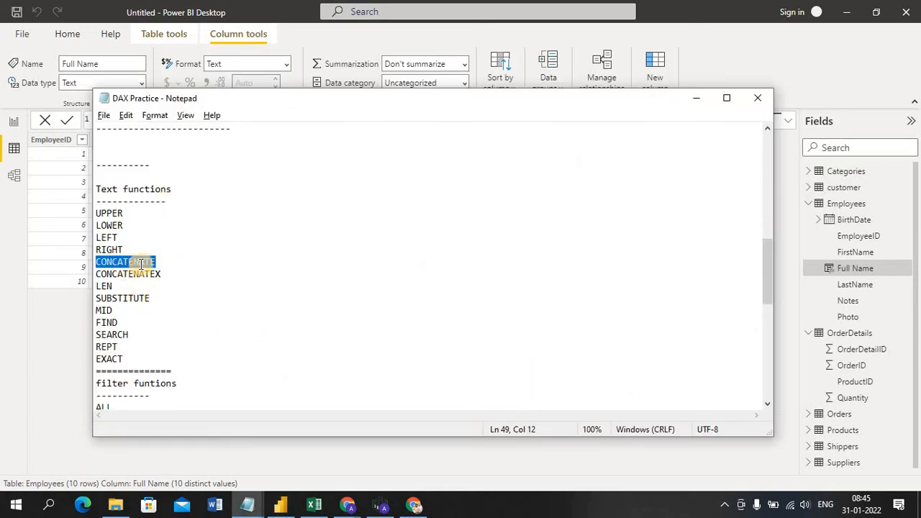
key("alt+Tab")
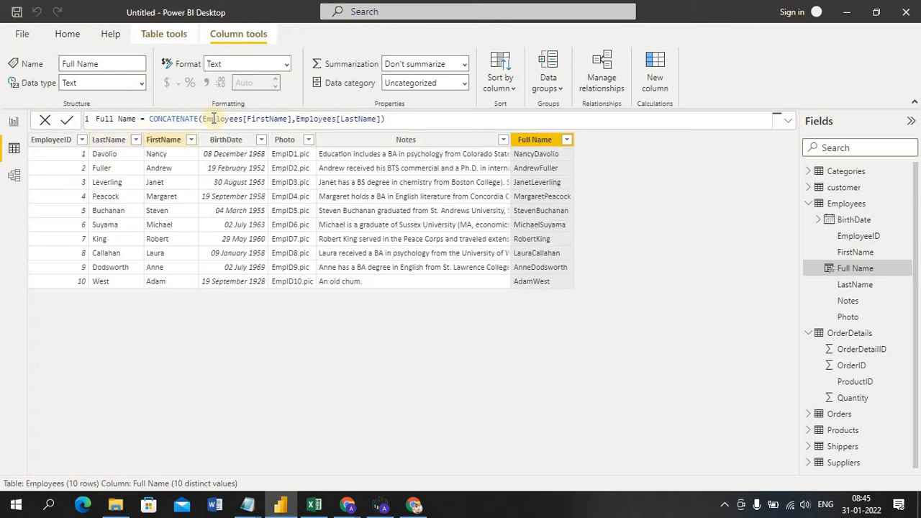
key("alt+Tab")
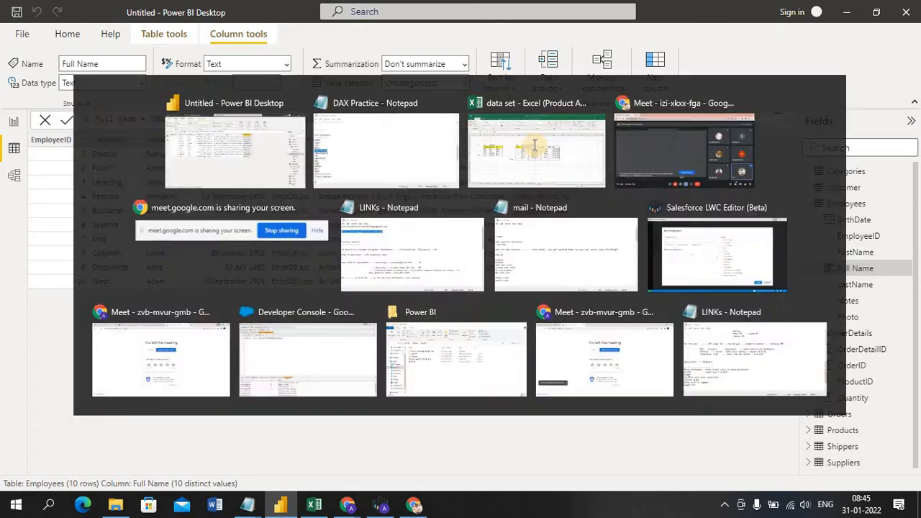
key("alt+Tab")
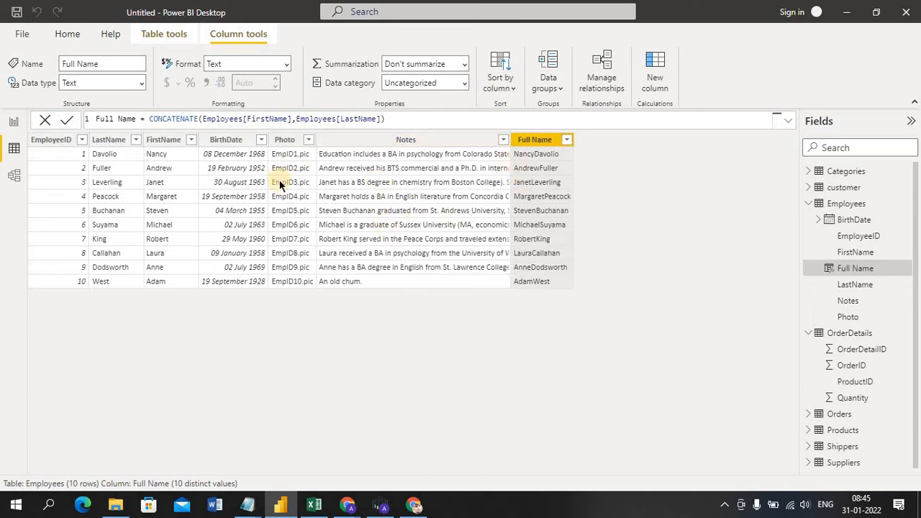
Step: Add another calculated column to the Employees table and name it Notes info in its formula
left_click(662, 66)
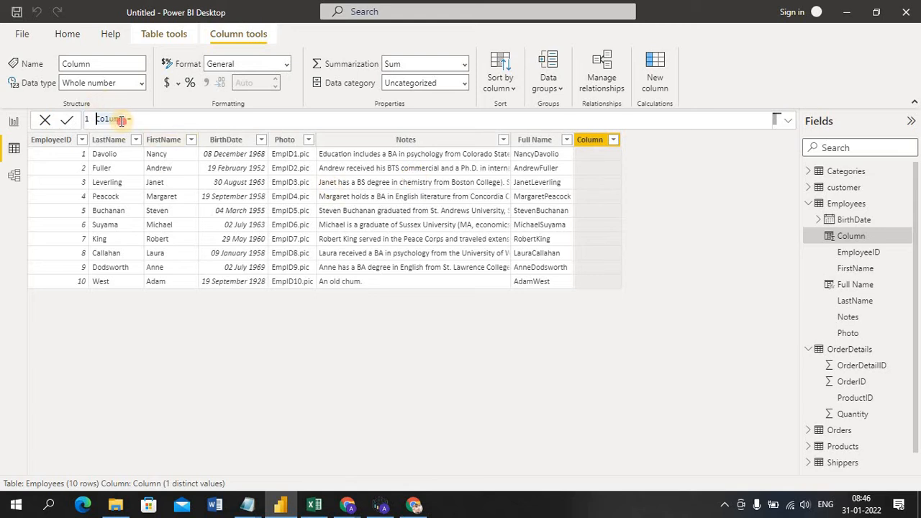
key("BackSpace")
type("Notes")
key("Delete")
key("Delete")
type("Info")
left_click(159, 119)
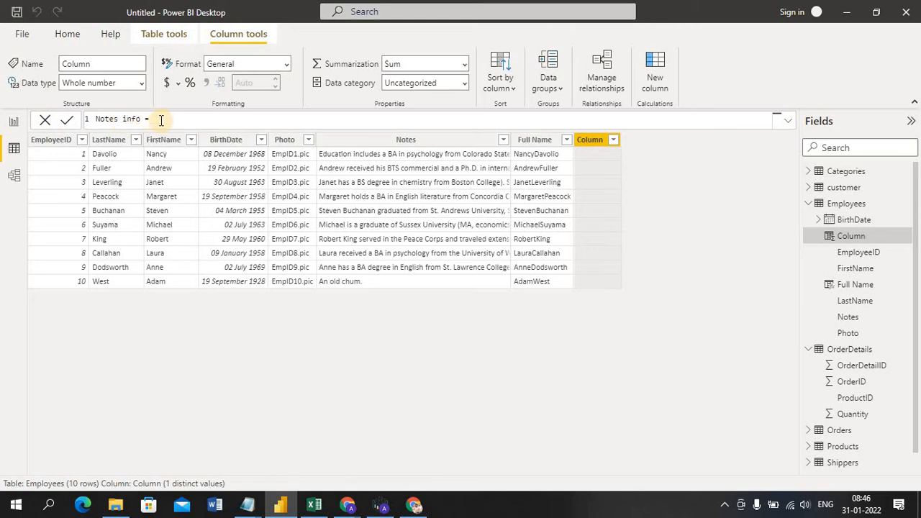
Step: Define the Notes info column as UPPER(Employees[Notes]) and commit the formula
type("upp")
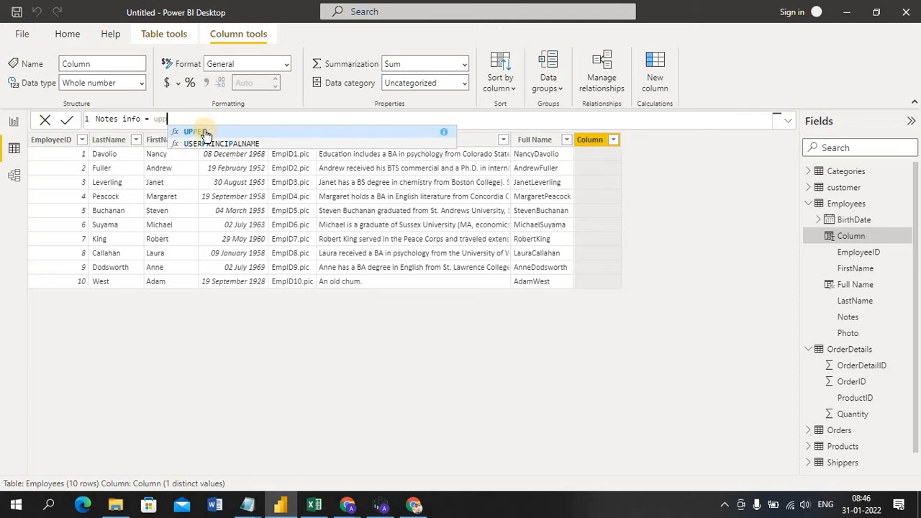
left_click(205, 133)
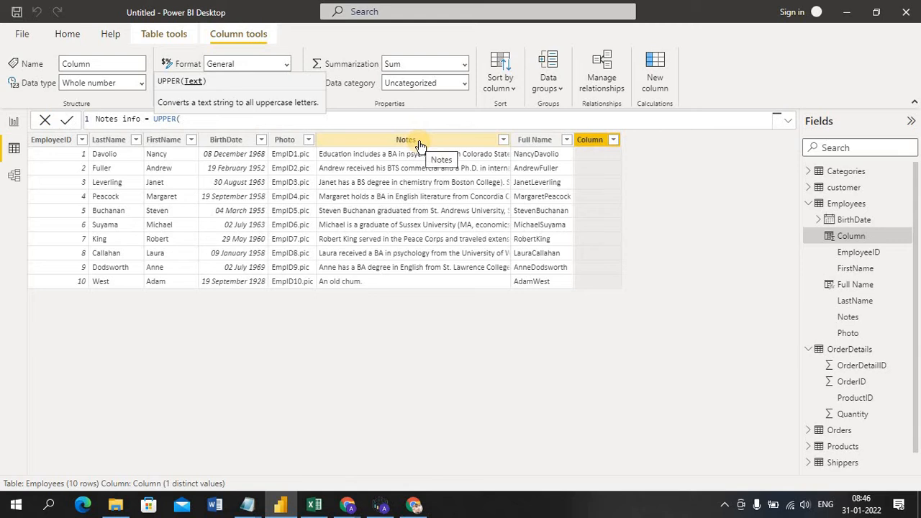
type("not")
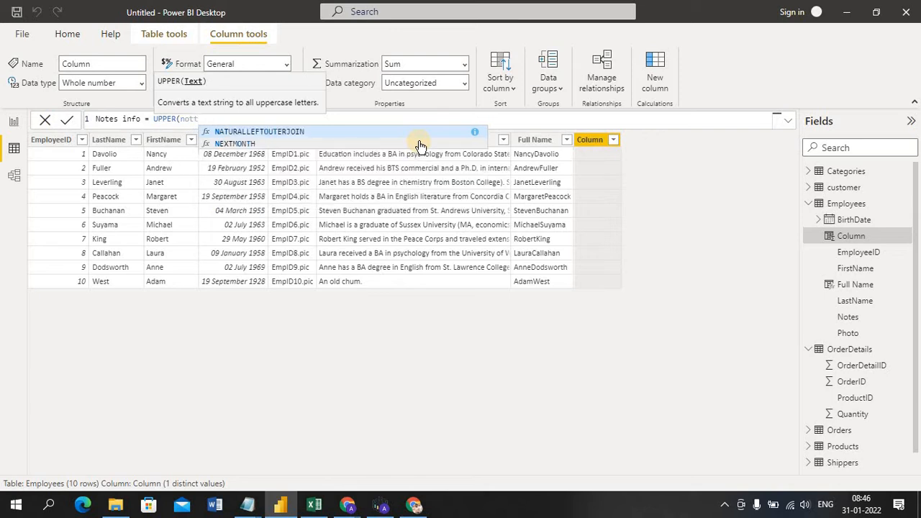
type("e")
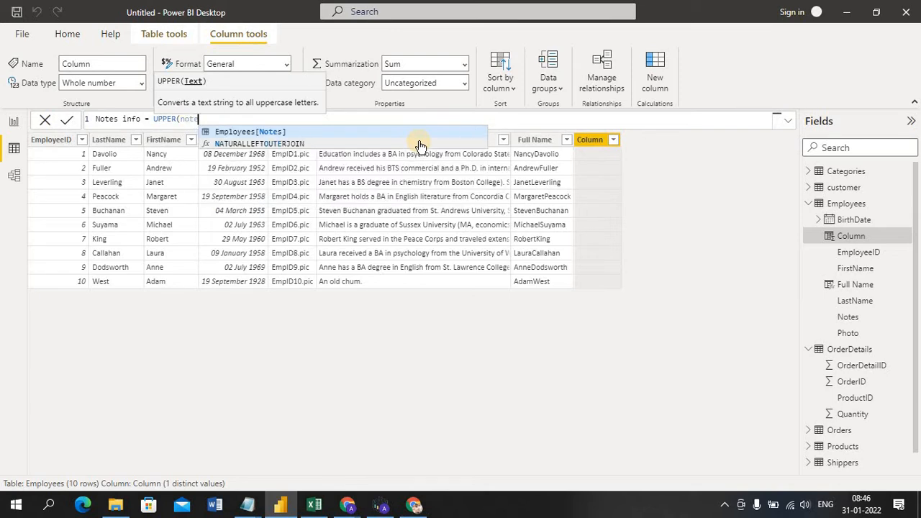
left_click(270, 134)
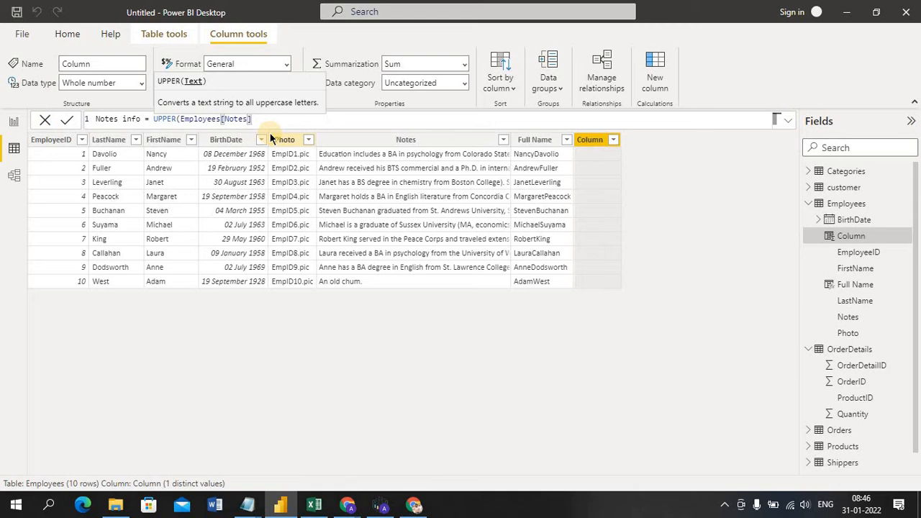
type(")")
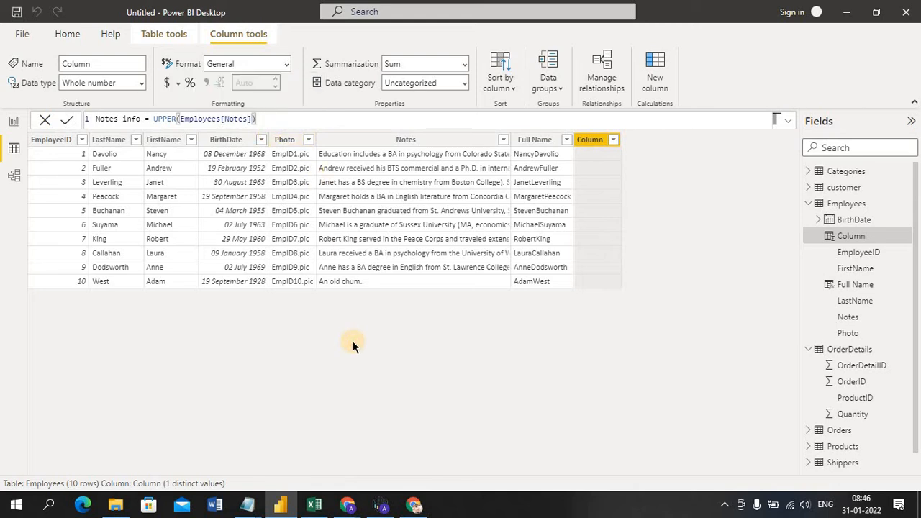
key("Return")
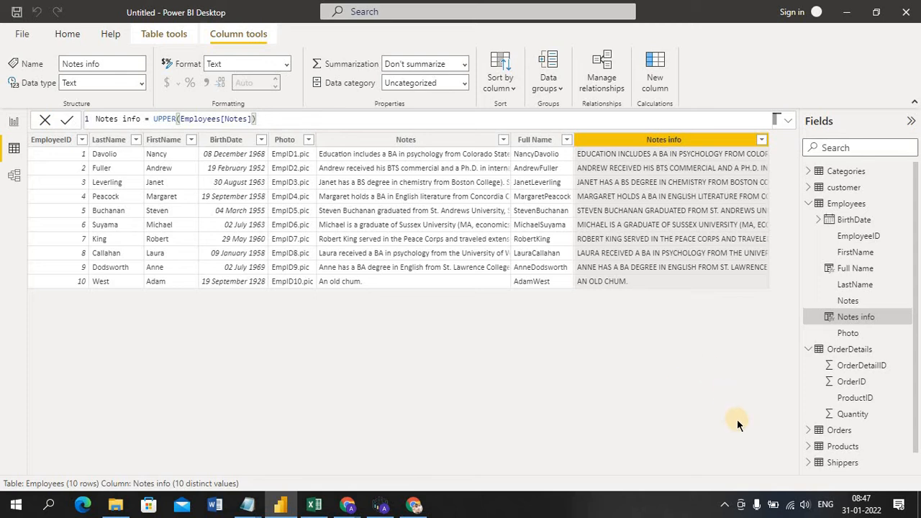
Step: Collapse the OrderDetails and Employees tables, expand Orders and display its data at the OrderDate column
left_click(809, 355)
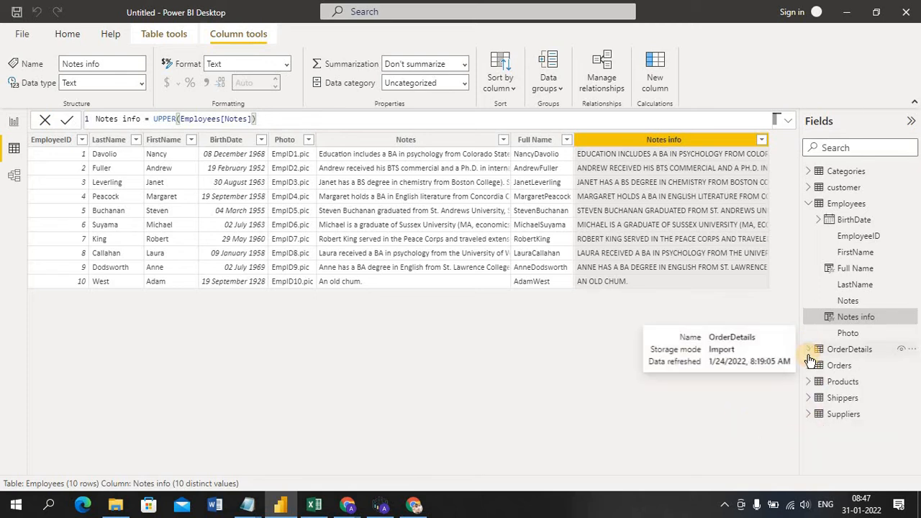
left_click(809, 203)
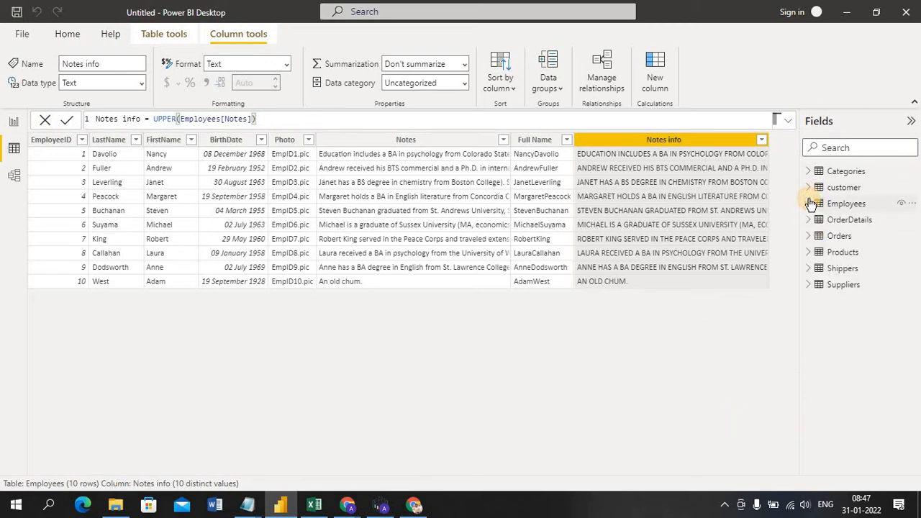
left_click(809, 237)
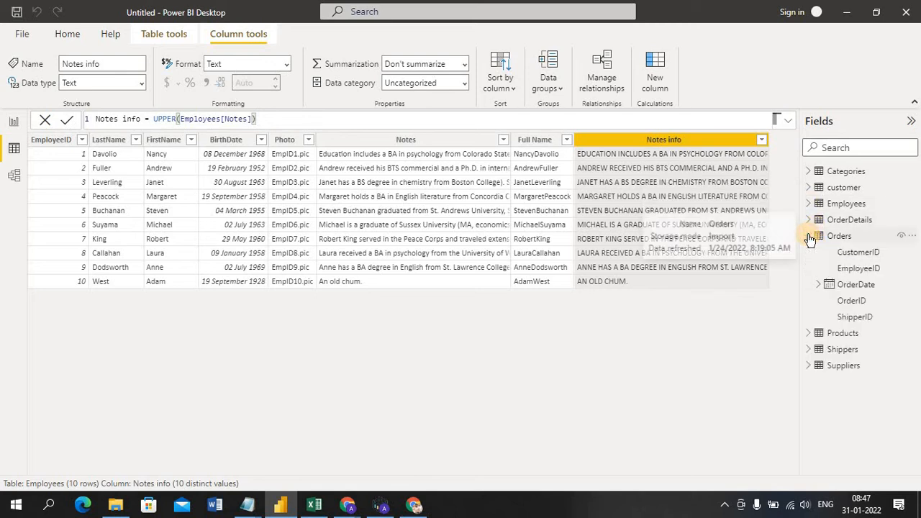
left_click(862, 283)
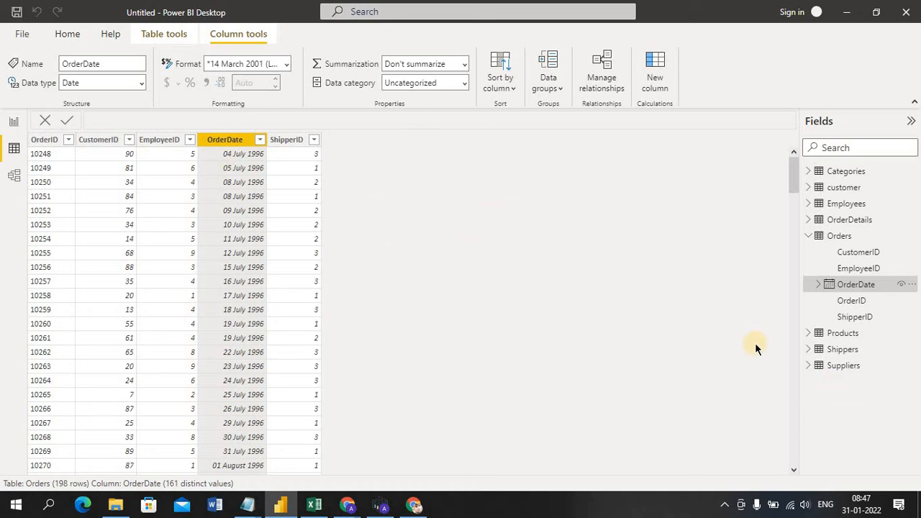
Step: Display the Products table and rename its Price column to Sales
left_click(812, 334)
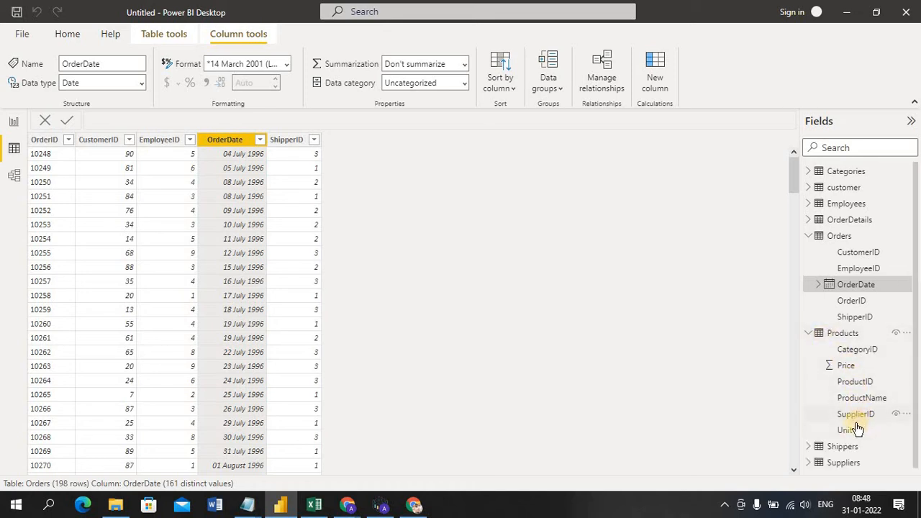
left_click(839, 334)
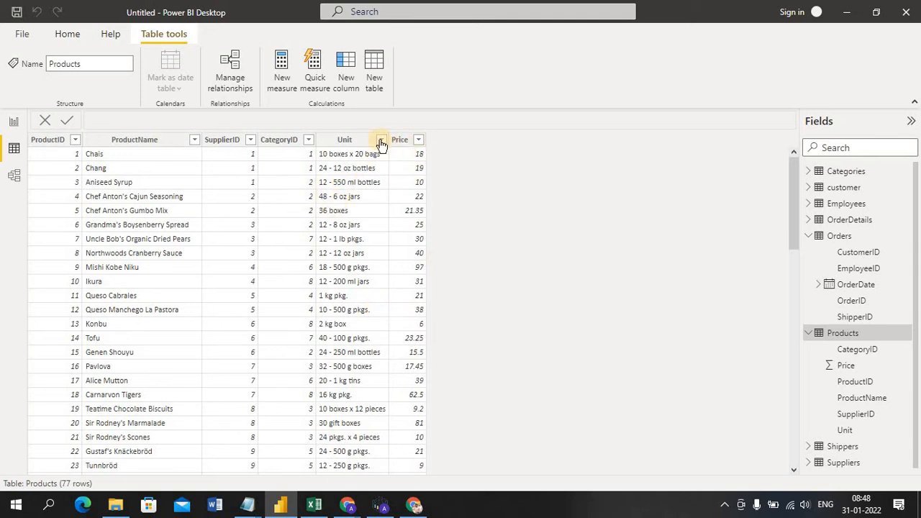
left_click(350, 141)
left_click(403, 139)
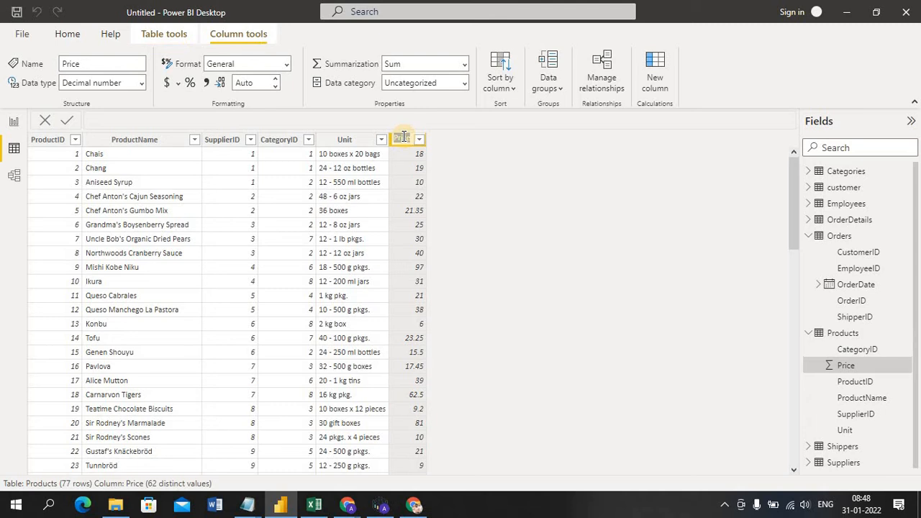
type("Sals")
key("BackSpace")
type("es")
left_click(494, 196)
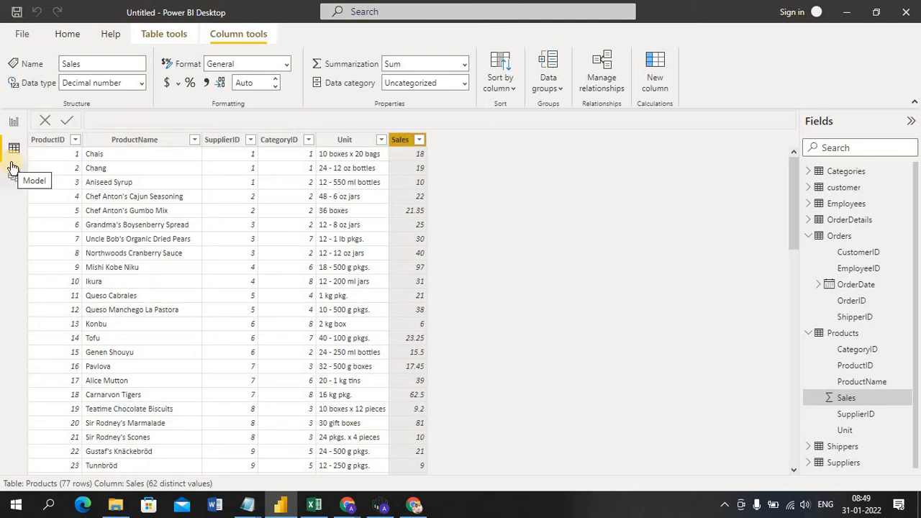
Step: Open the Power Query Editor to transform the report's data
left_click(62, 34)
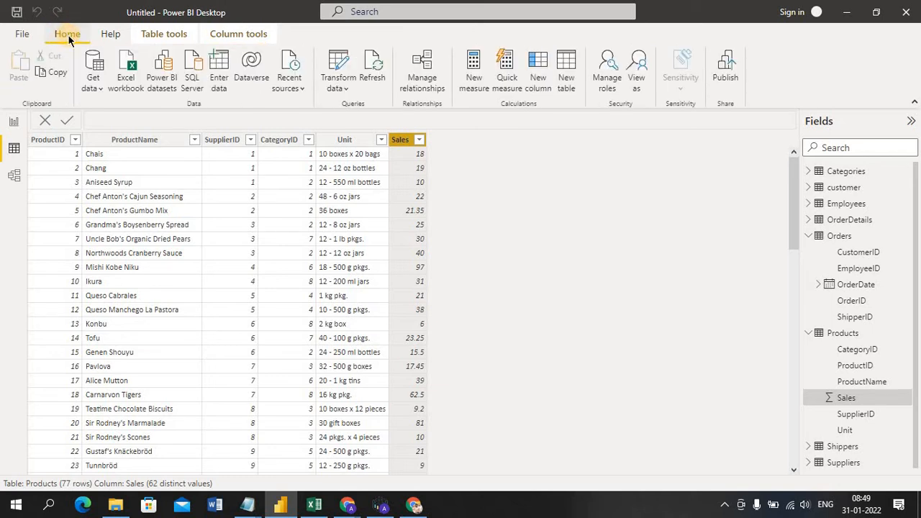
left_click(349, 89)
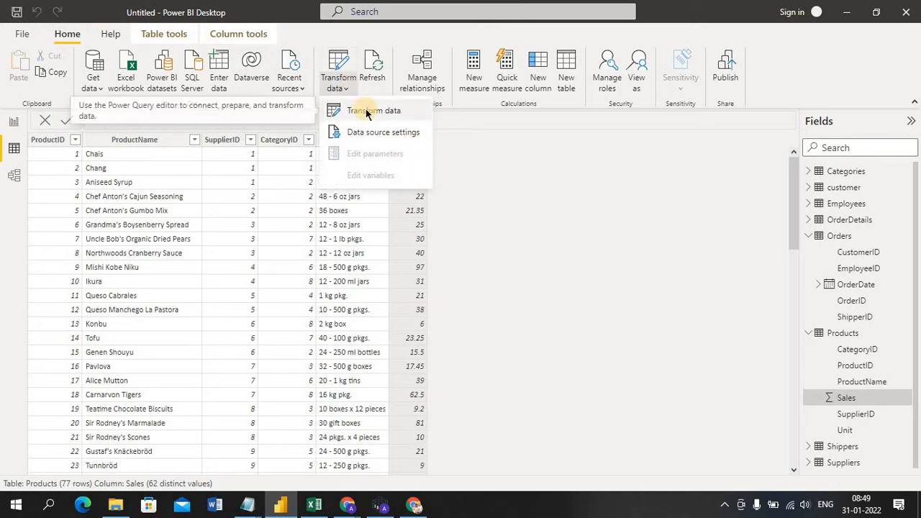
left_click(365, 108)
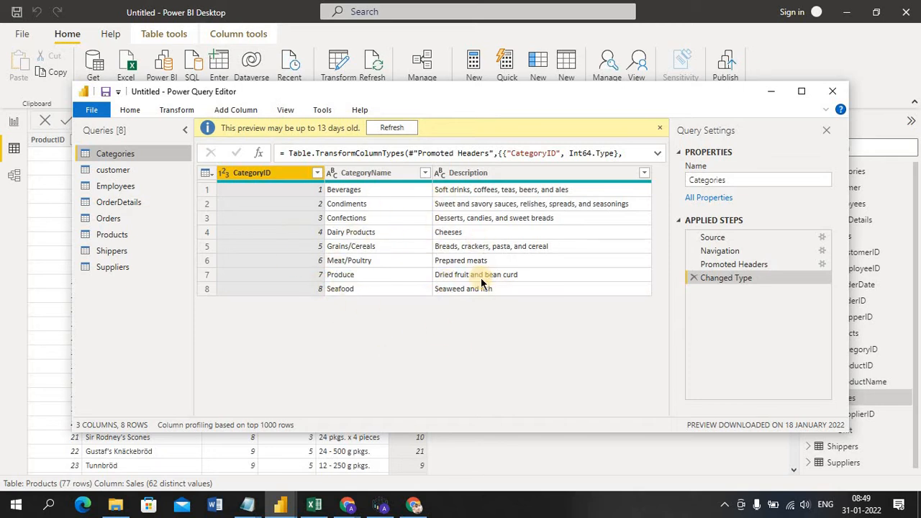
Step: Restore the Address column in the customer query by deleting its Removed Columns step
left_click(113, 171)
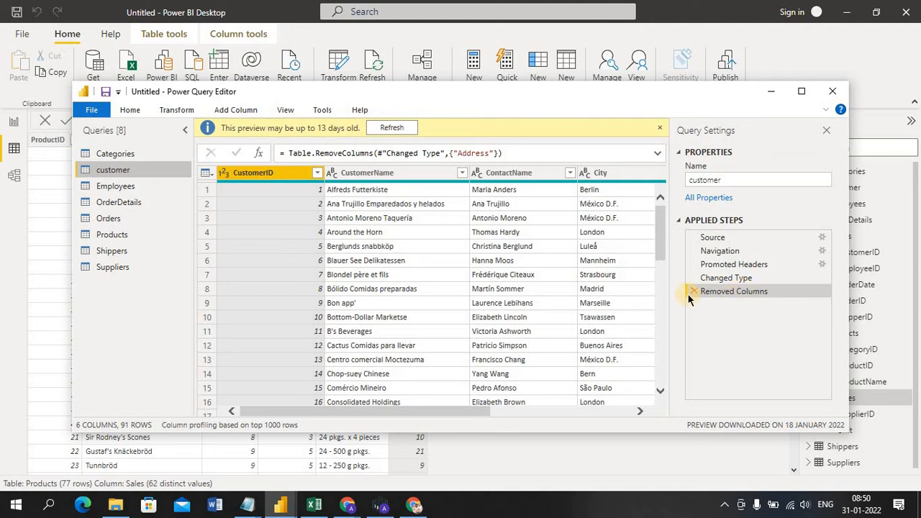
left_click_drag(480, 412, 637, 417)
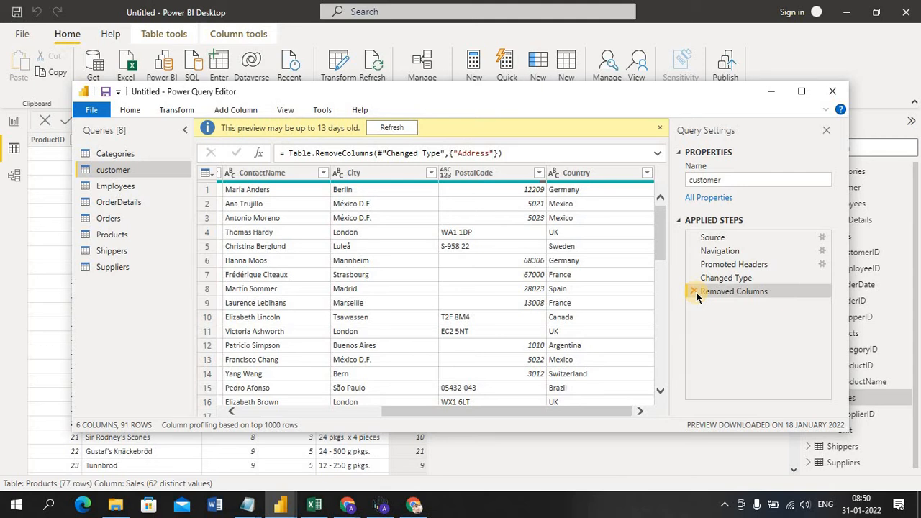
left_click(694, 291)
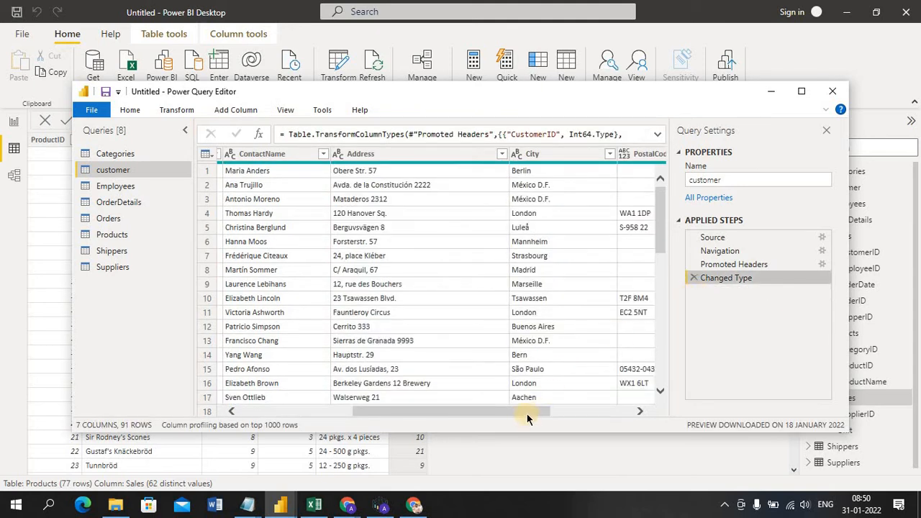
left_click_drag(527, 412, 500, 415)
left_click_drag(460, 427, 400, 432)
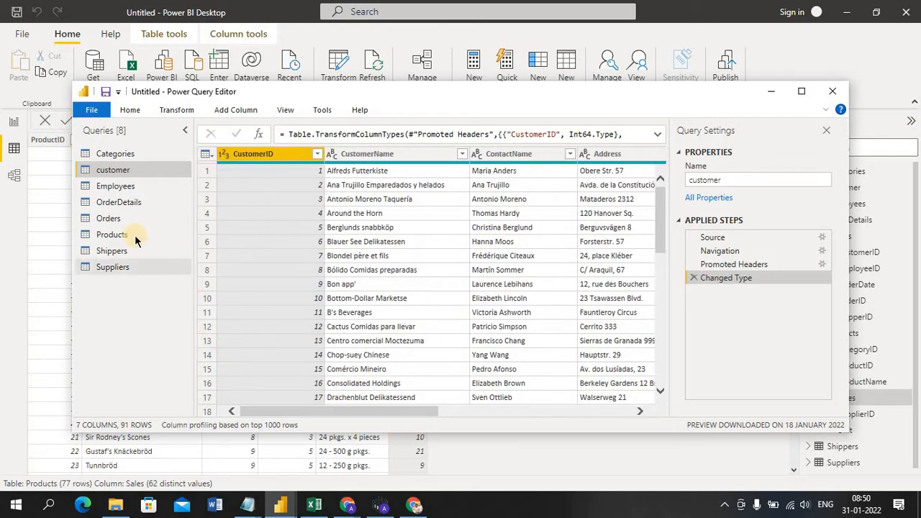
Step: Examine the Employees query at its Source, Navigation and Promoted Headers steps, comparing the data before and after header promotion
left_click(112, 187)
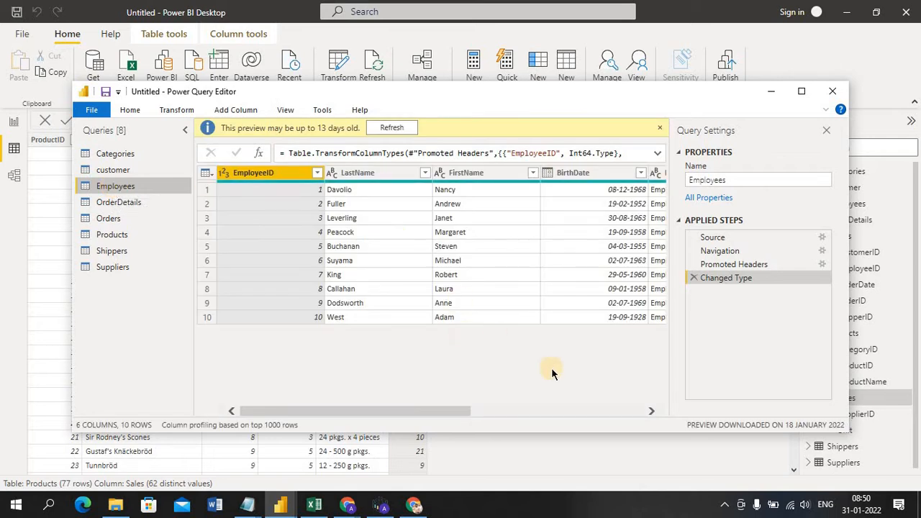
left_click_drag(405, 416, 355, 421)
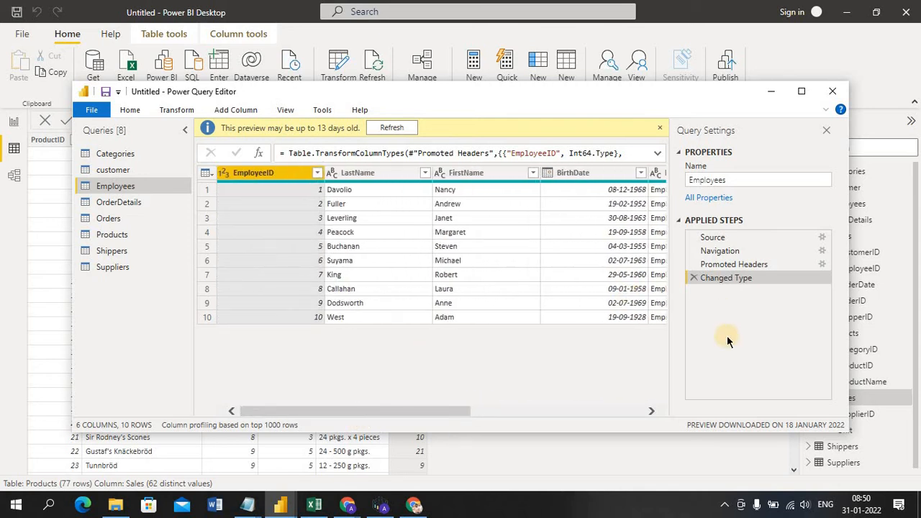
left_click(733, 266)
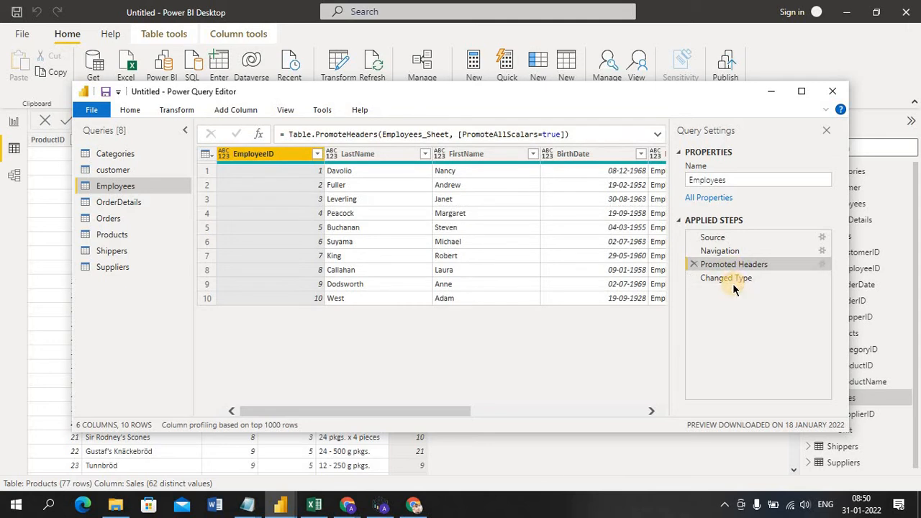
left_click(724, 241)
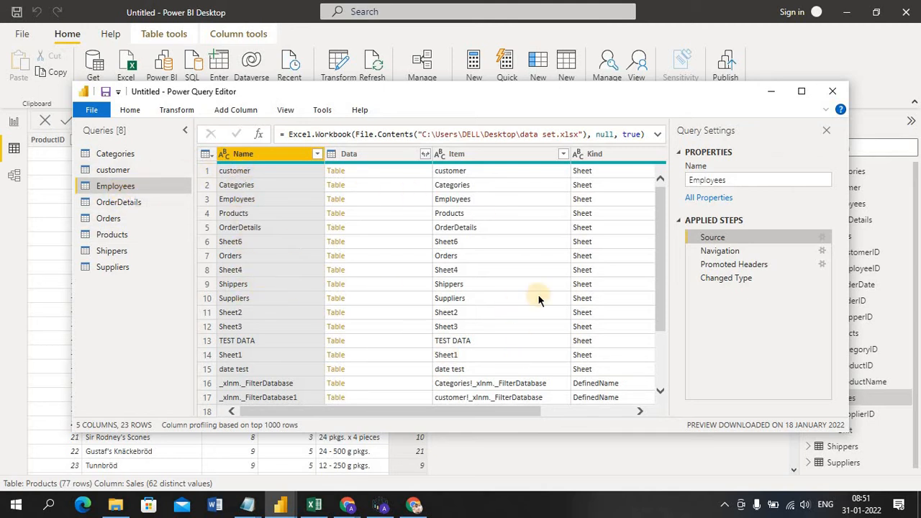
left_click_drag(657, 287, 666, 269)
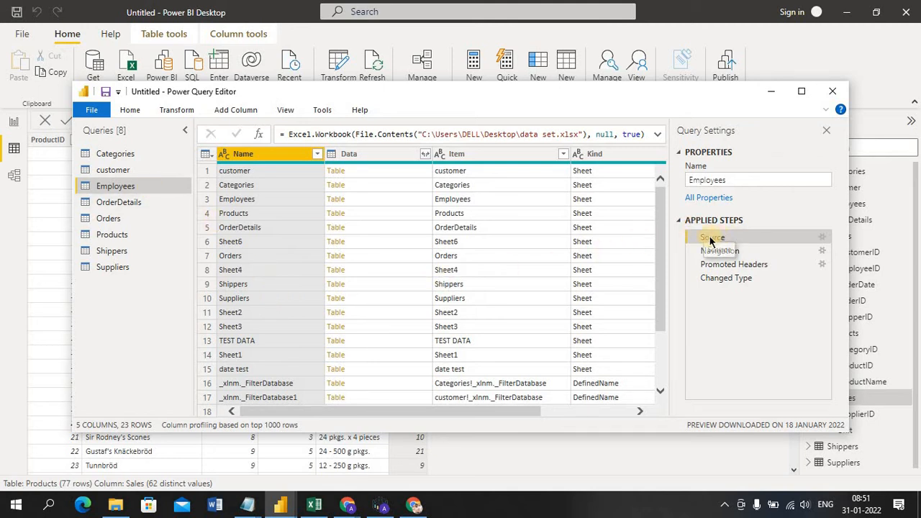
left_click_drag(711, 240, 742, 258)
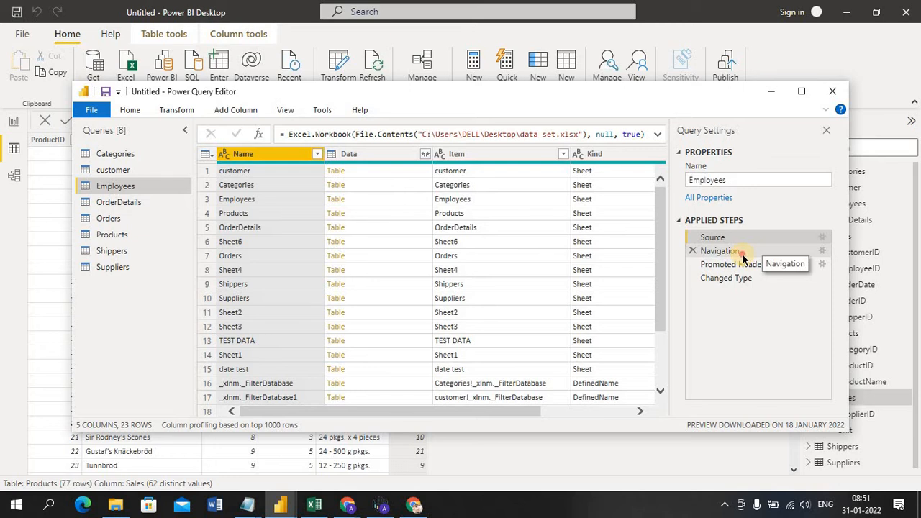
left_click(743, 258)
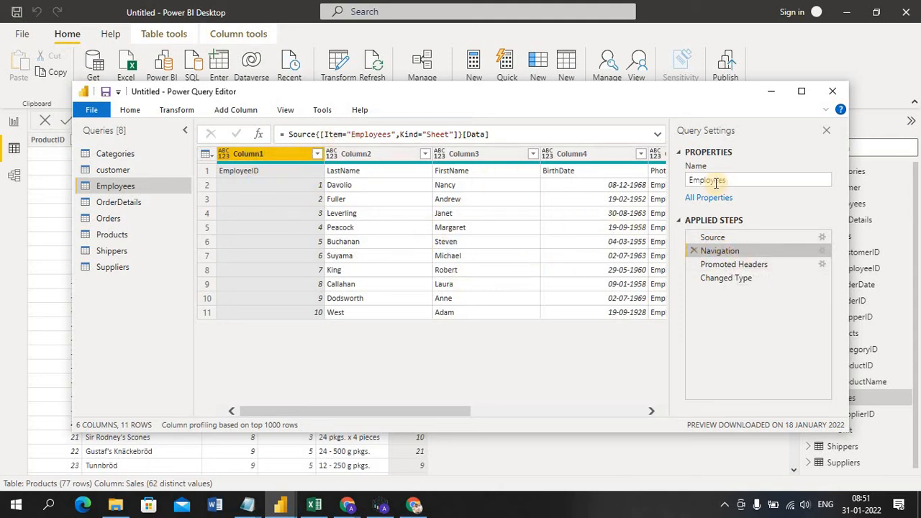
left_click(763, 266)
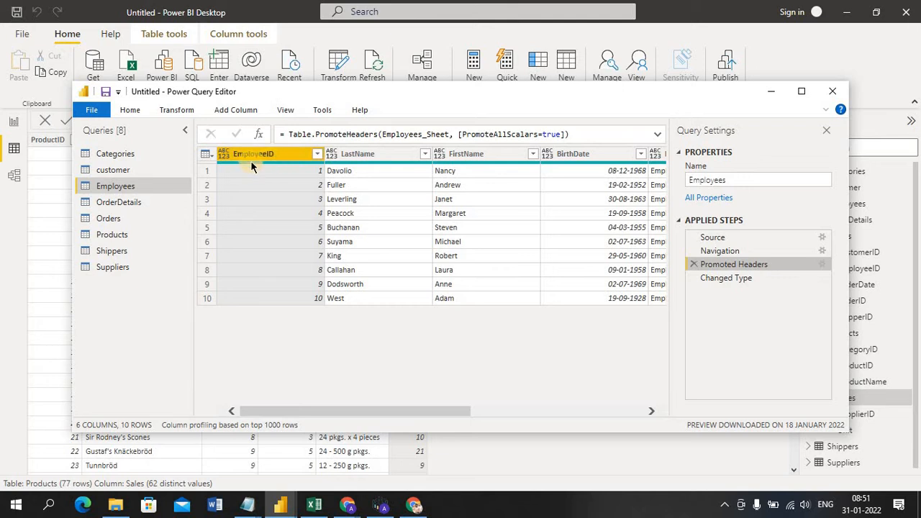
left_click(733, 246)
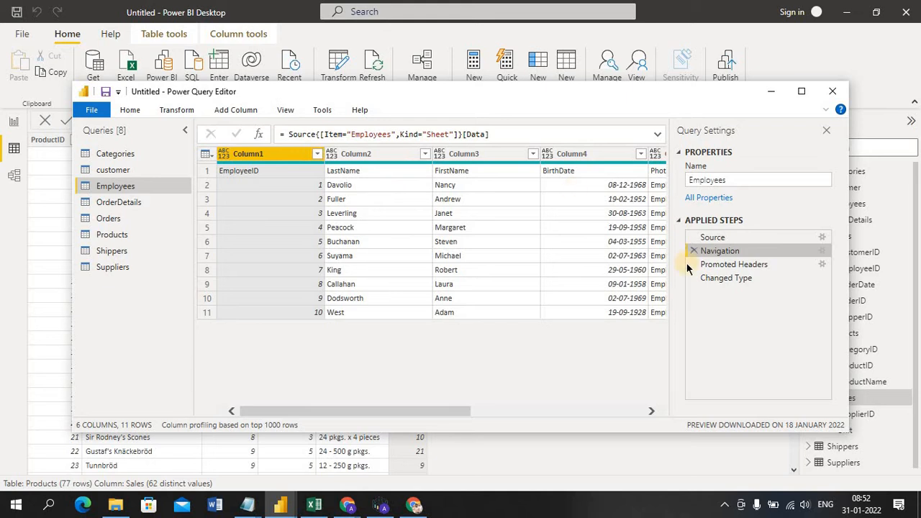
Step: Change the BirthDate column's data type to Date as an inserted step directly after Promoted Headers in Employees
left_click(731, 264)
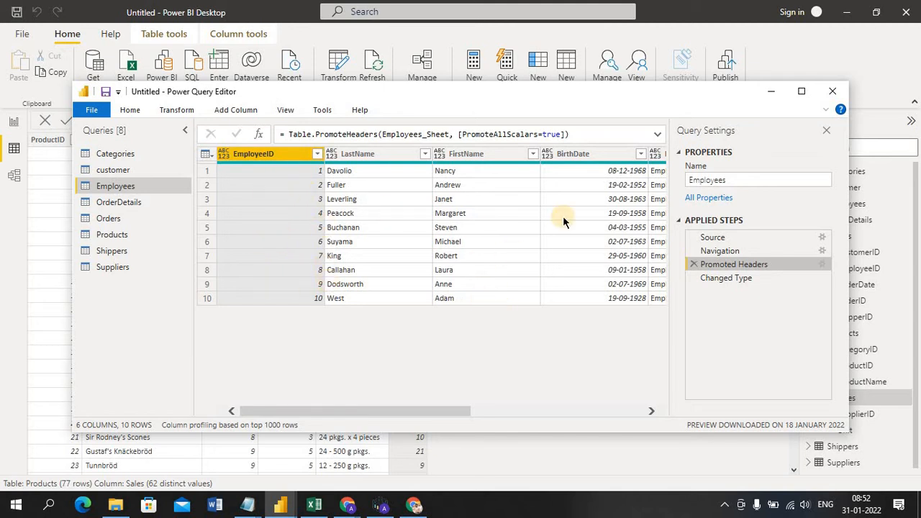
left_click(612, 260)
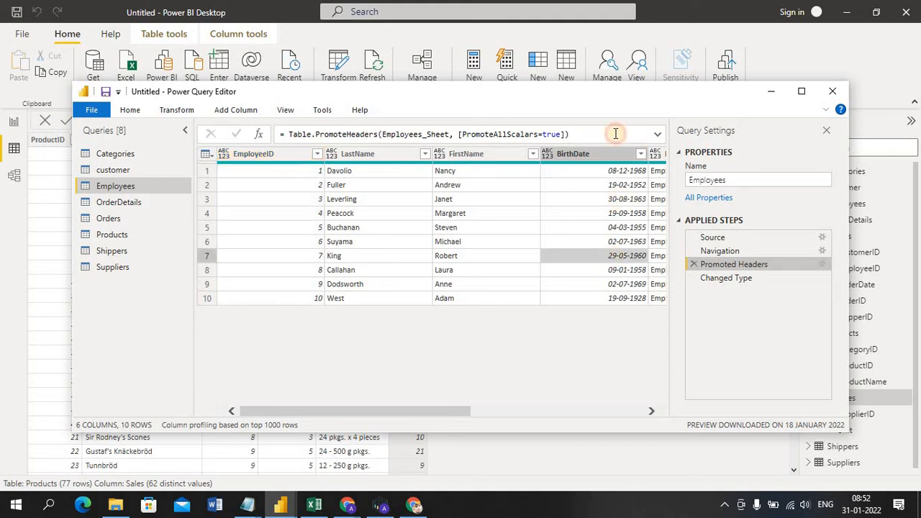
left_click_drag(446, 413, 500, 411)
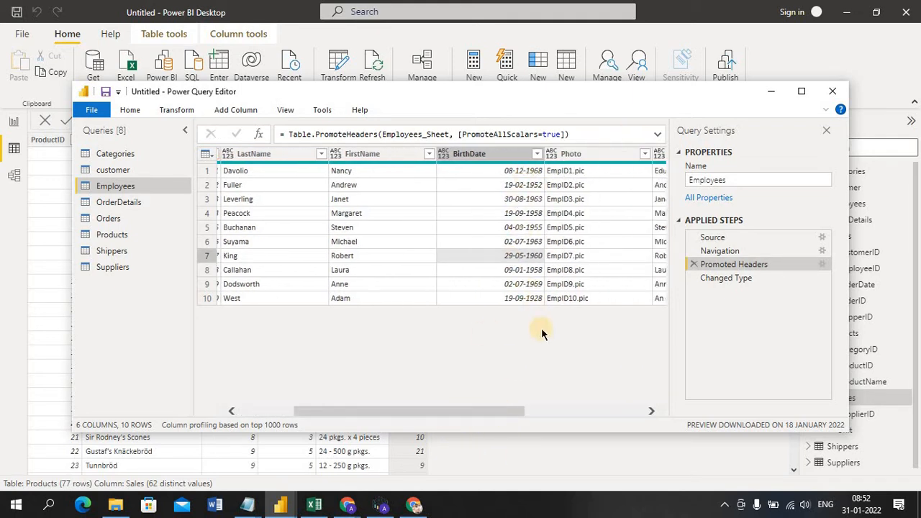
left_click(473, 161)
left_click(442, 155)
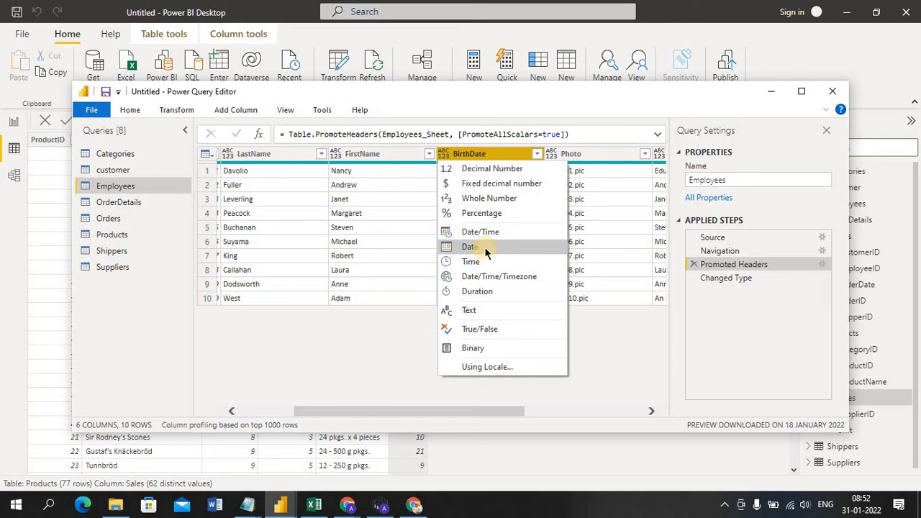
left_click(485, 247)
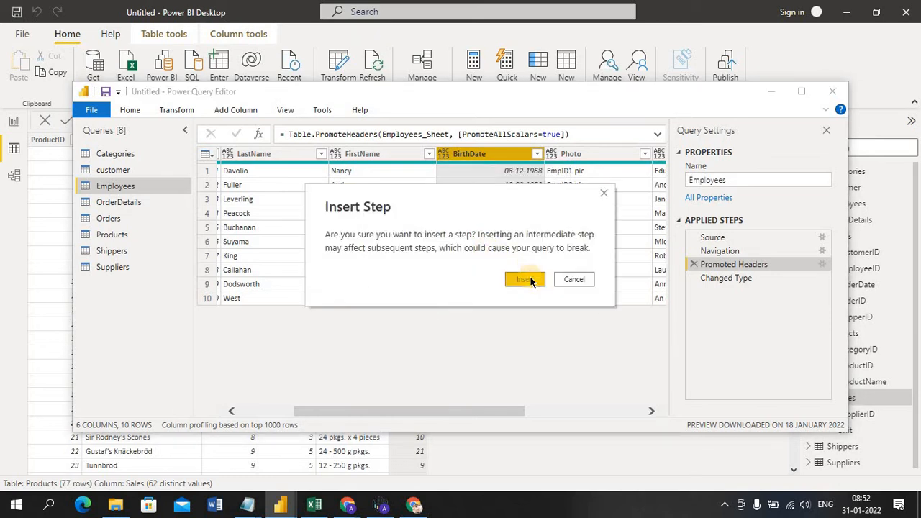
left_click(530, 279)
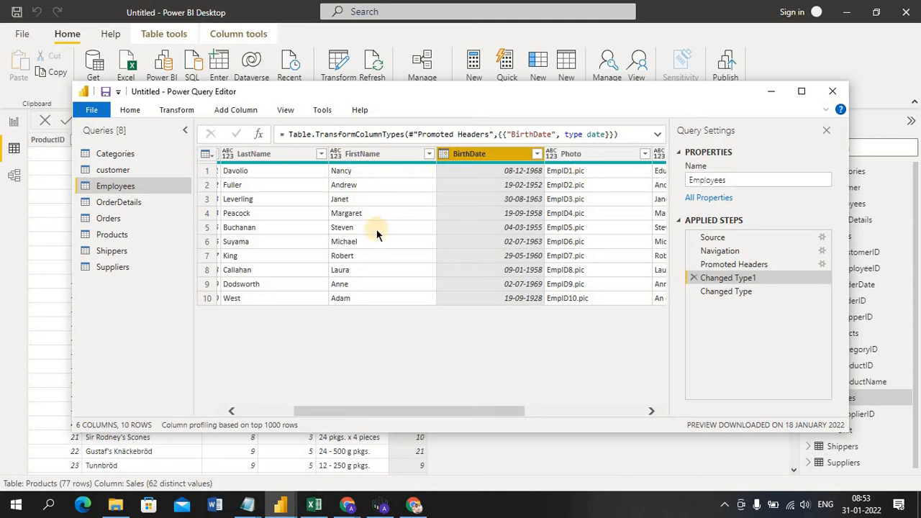
Step: Change the FirstName column's data type to Text at the same intermediate stage, accepting the step insertion
left_click(335, 157)
left_click(334, 157)
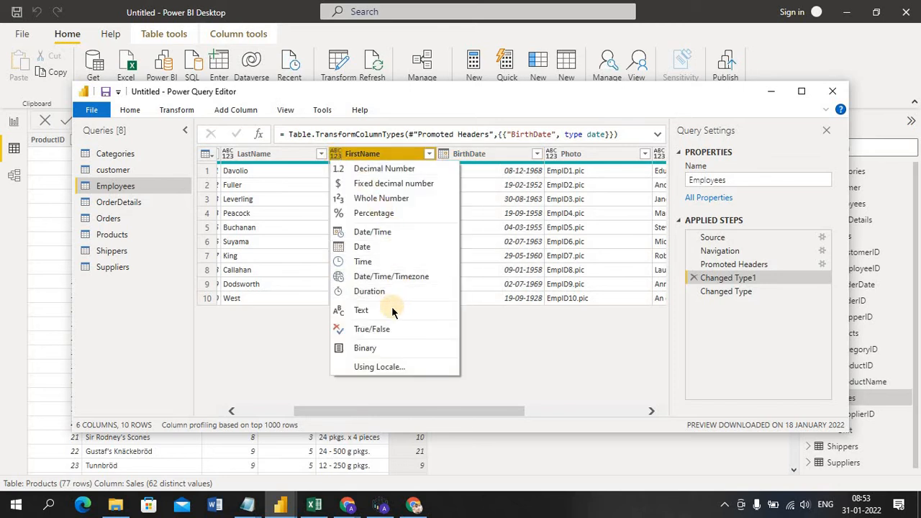
left_click(393, 310)
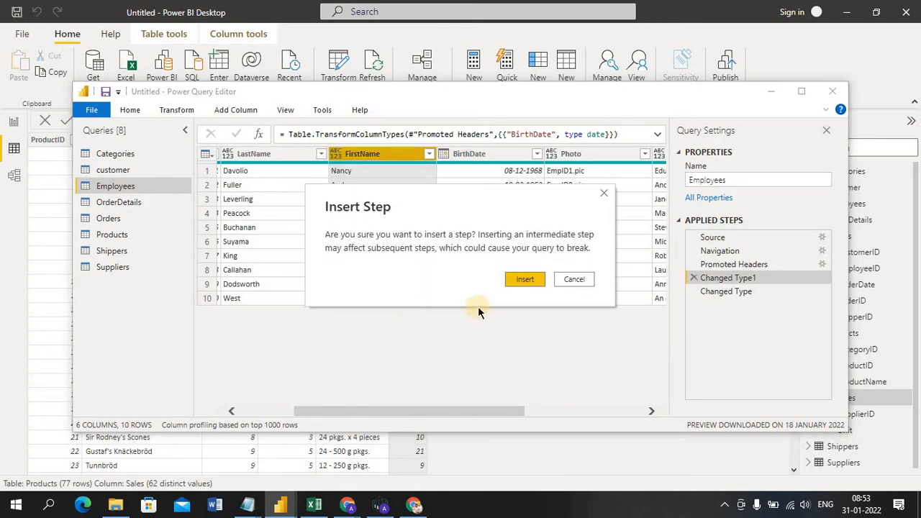
left_click(524, 280)
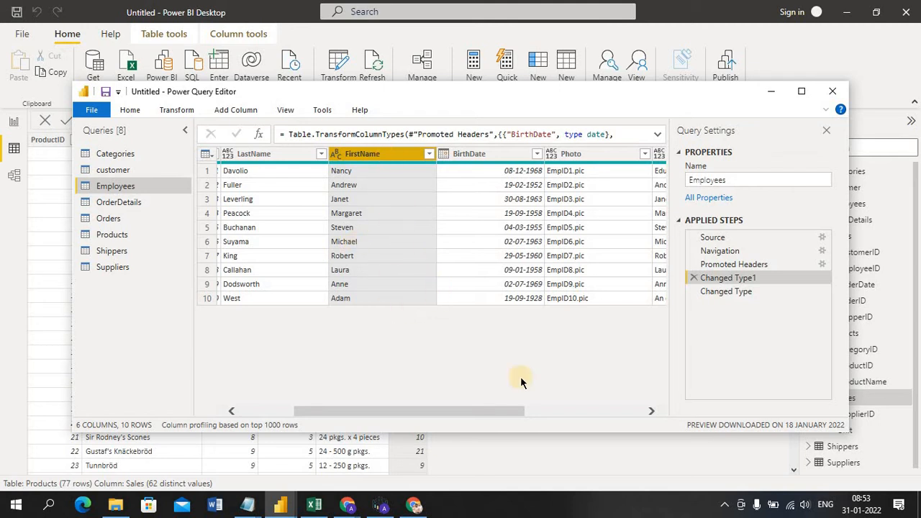
Step: Delete the Changed Type1 and Changed Type applied steps from the Employees query
left_click(486, 154)
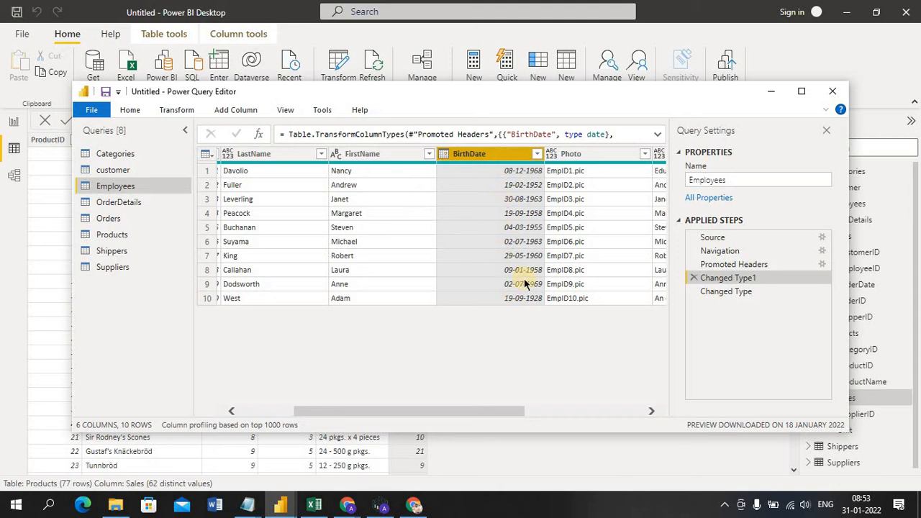
left_click(736, 295)
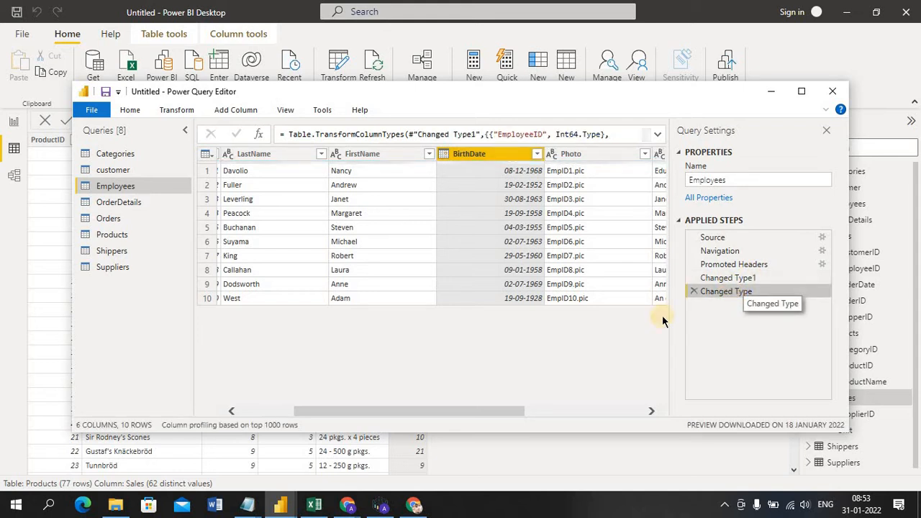
left_click(723, 280)
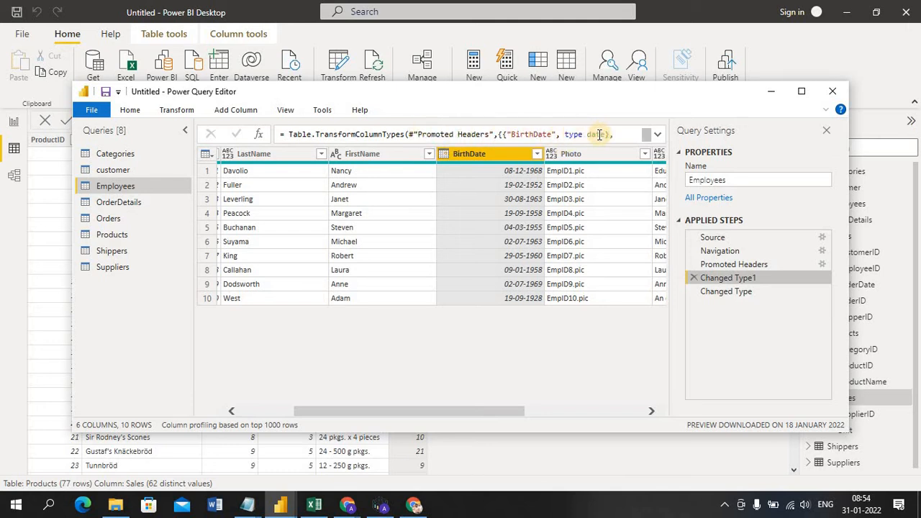
left_click(695, 280)
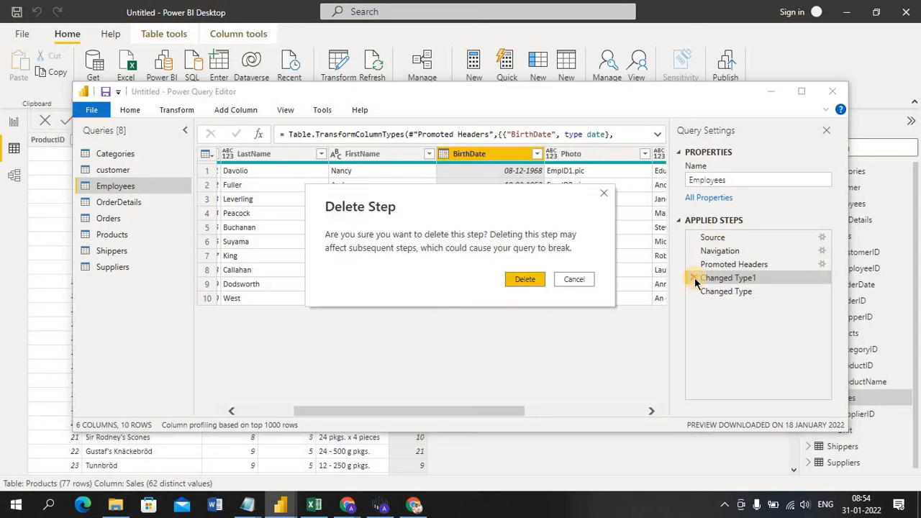
left_click(525, 280)
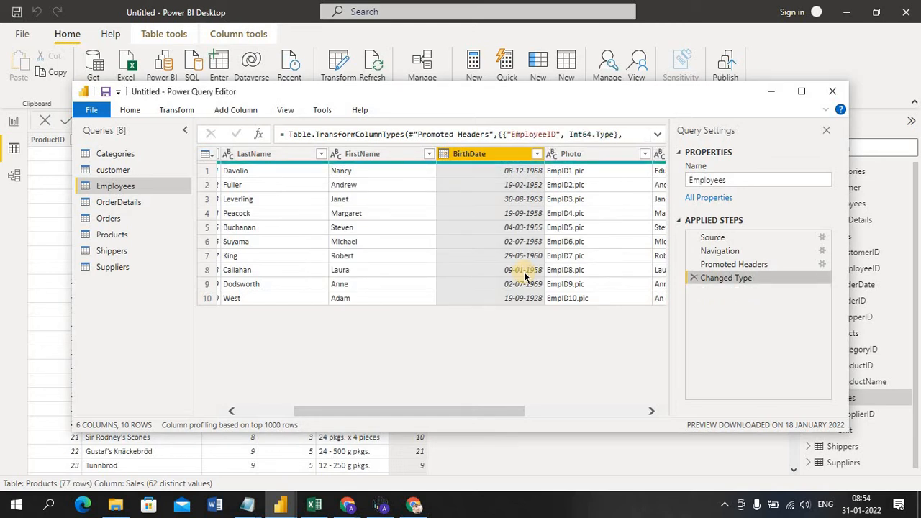
left_click(695, 278)
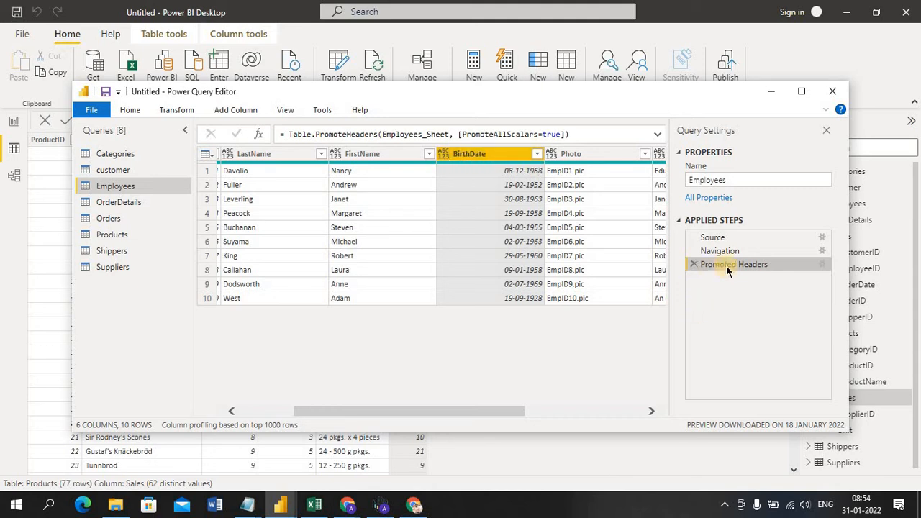
Step: Try the Date data type on the Employees query's BirthDate column and remove that type-change step
left_click(440, 156)
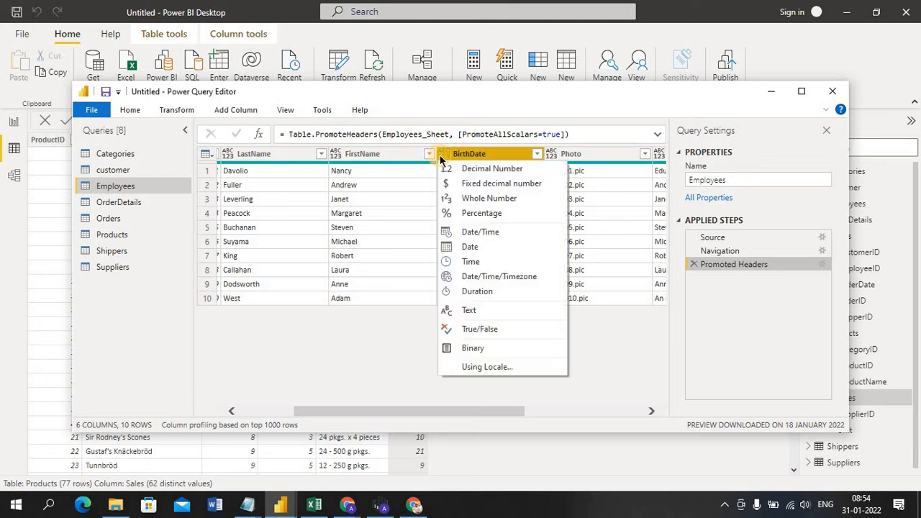
left_click(477, 246)
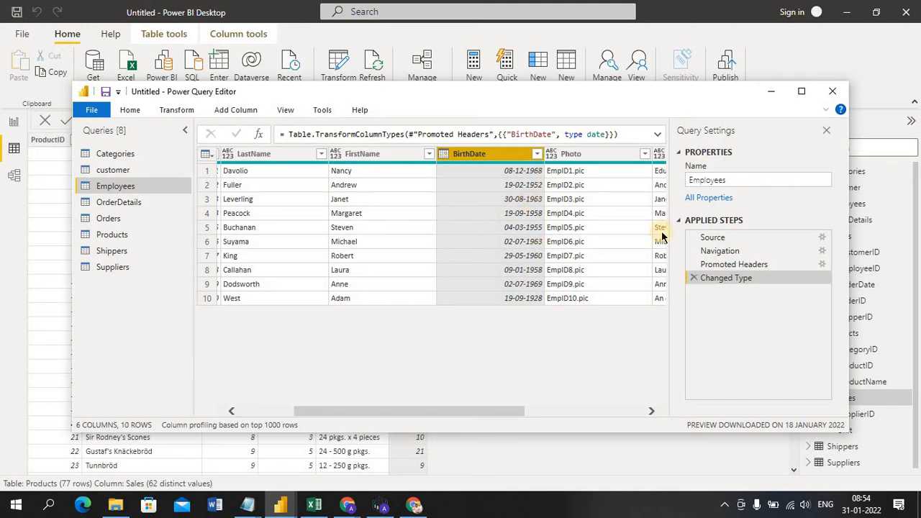
left_click(694, 278)
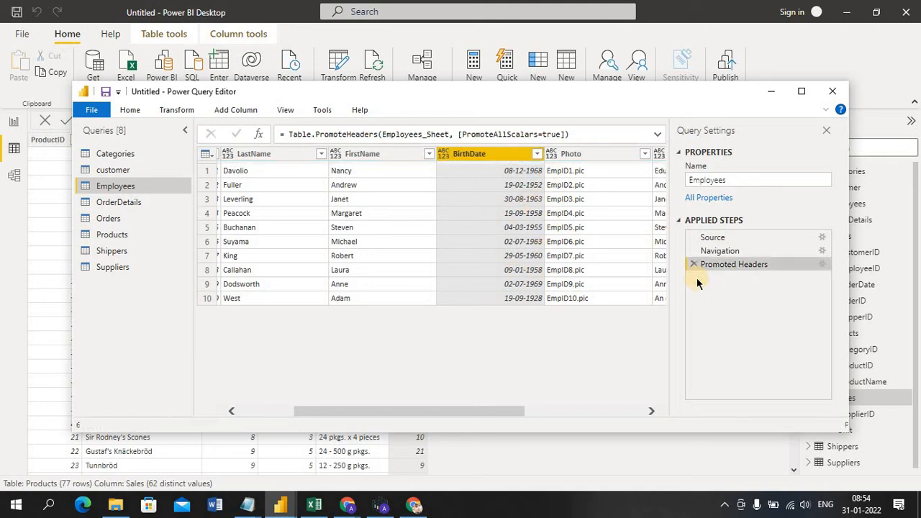
Step: Set the BirthDate column's data type to Date in the Employees query
left_click(444, 155)
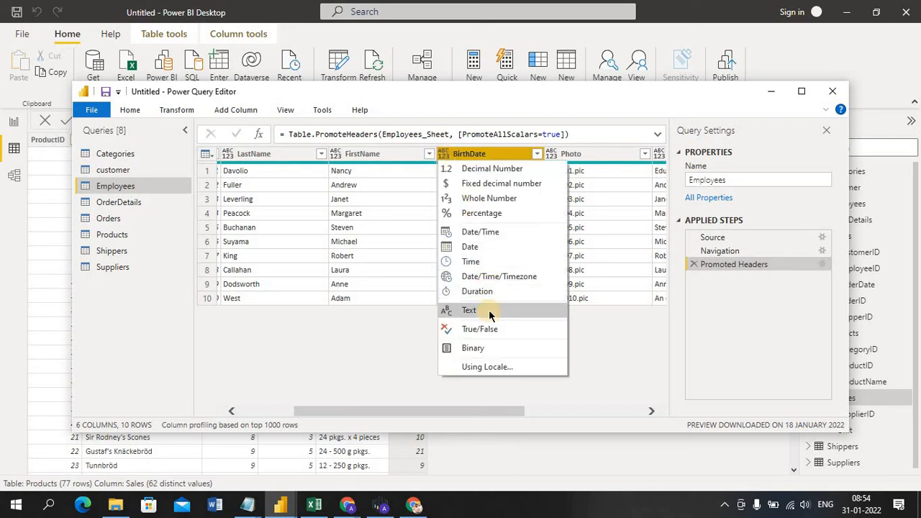
left_click(482, 246)
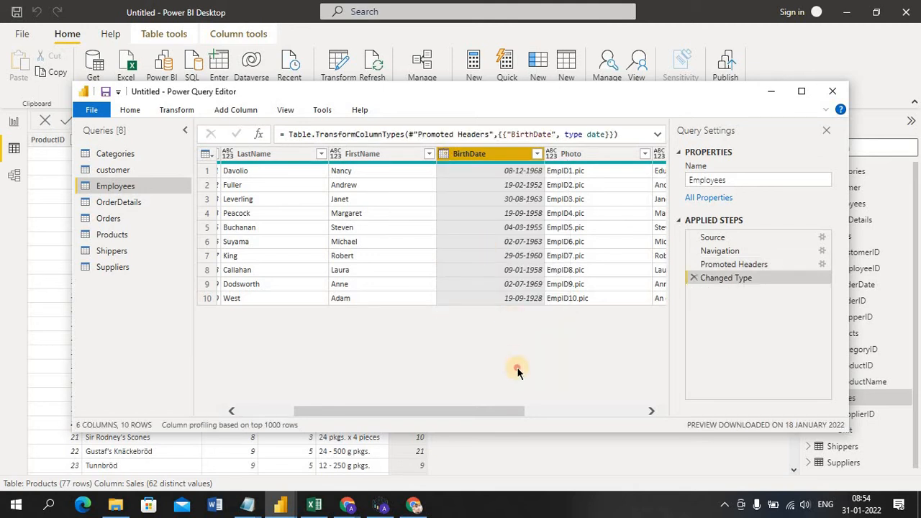
Step: Look over the OrderDetails query and examine the column names in the Products query's Renamed Columns formula
left_click(126, 206)
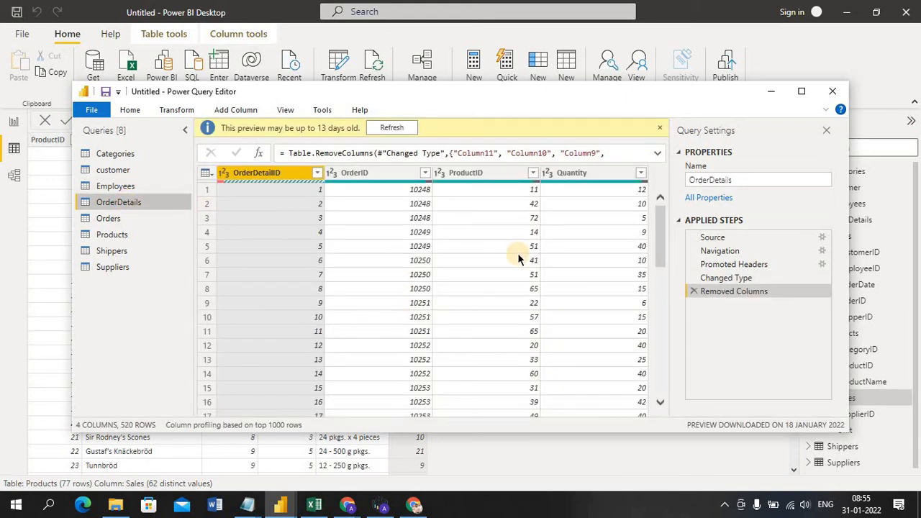
left_click(124, 239)
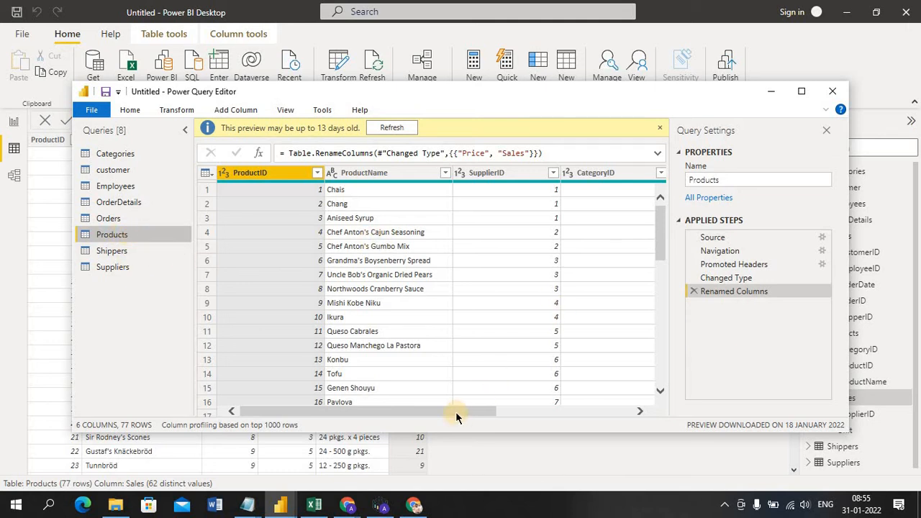
left_click_drag(456, 411, 632, 410)
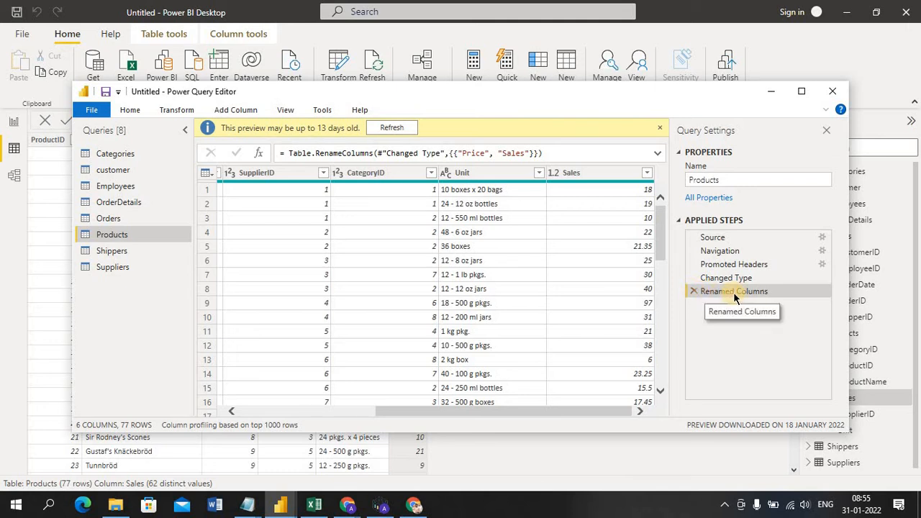
left_click(457, 152)
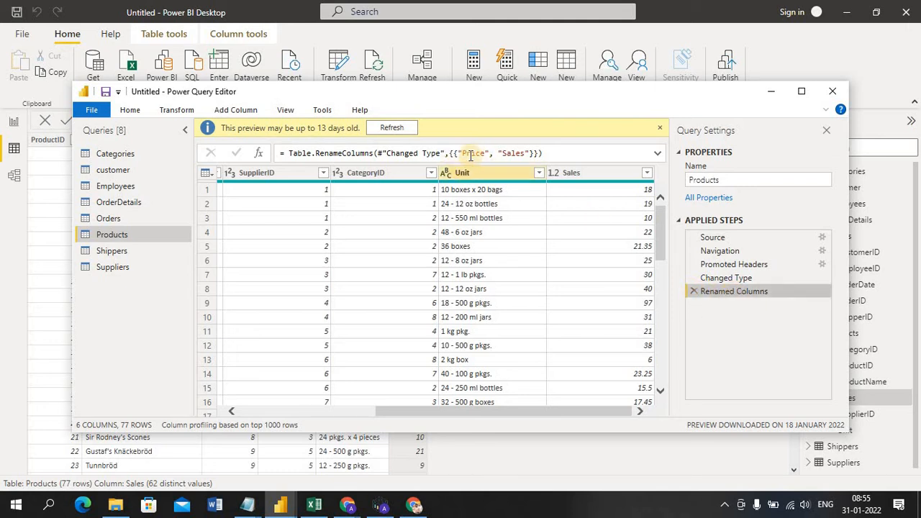
double_click(471, 152)
triple_click(471, 153)
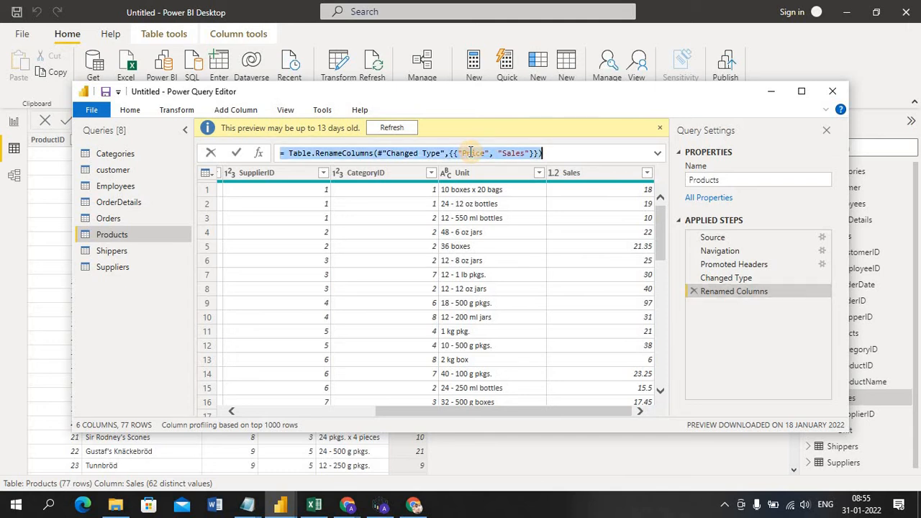
double_click(471, 152)
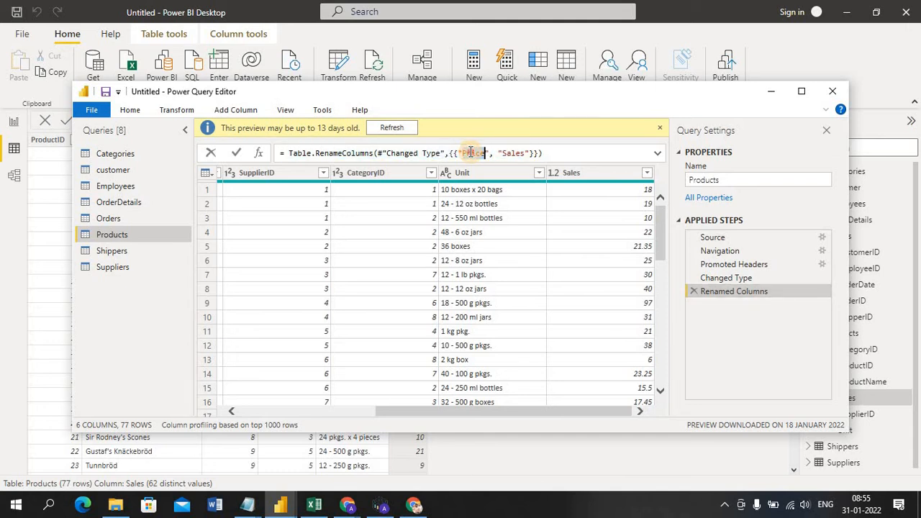
double_click(513, 154)
Step: Delete the Renamed Columns applied step from the Products query
left_click(695, 297)
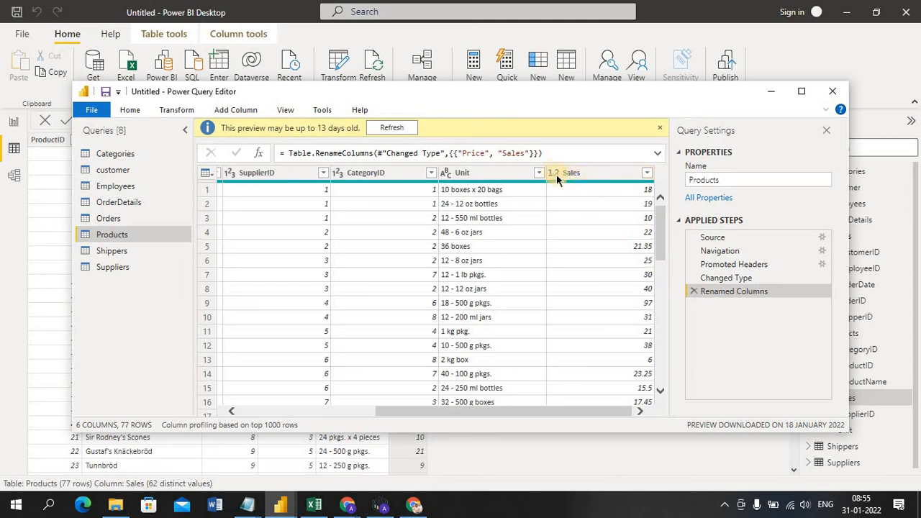
left_click(693, 292)
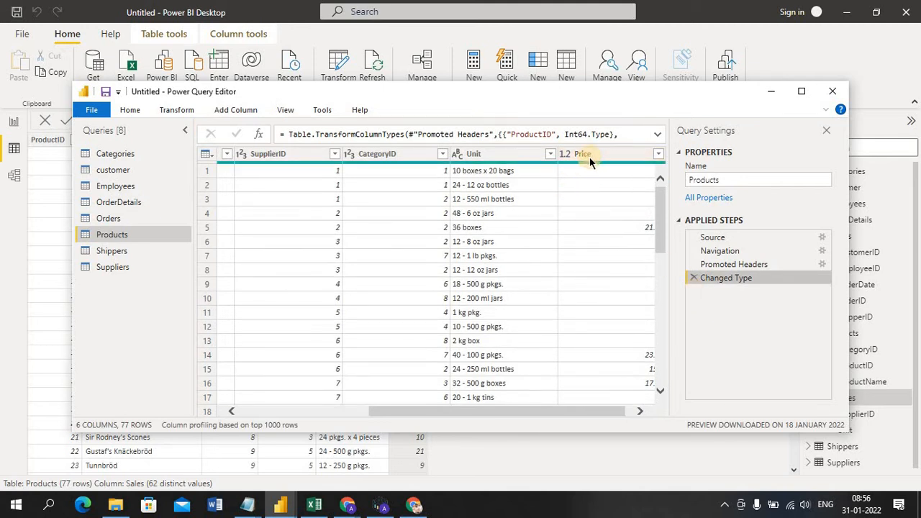
left_click(588, 156)
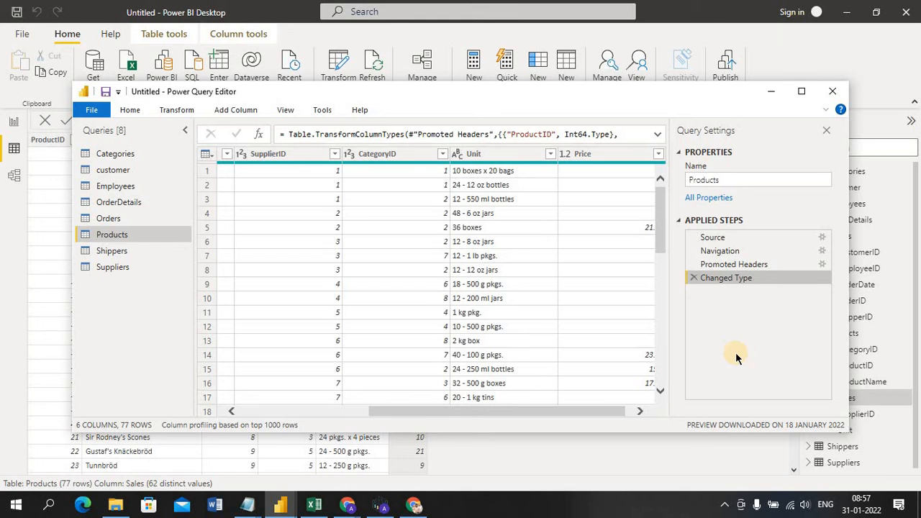
Step: Check the Shippers and Suppliers queries, and close the Power Query Editor while applying the changes
left_click(112, 252)
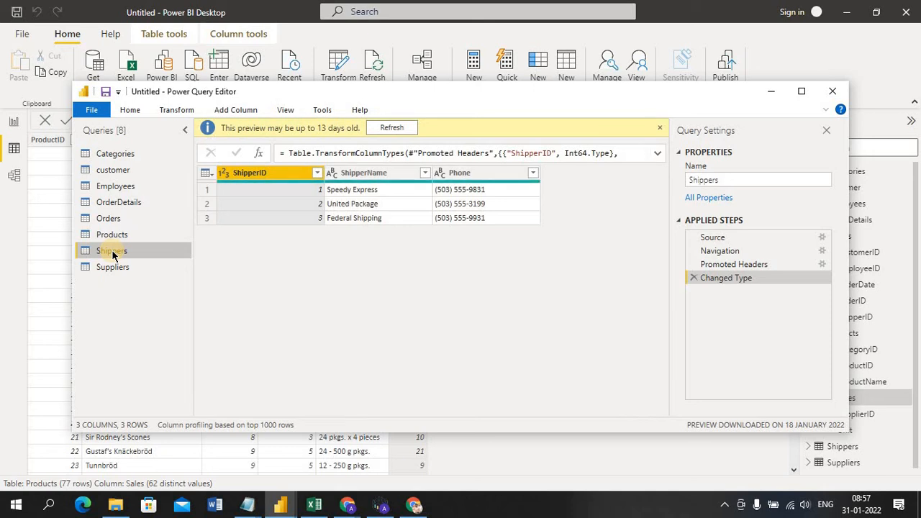
left_click(113, 268)
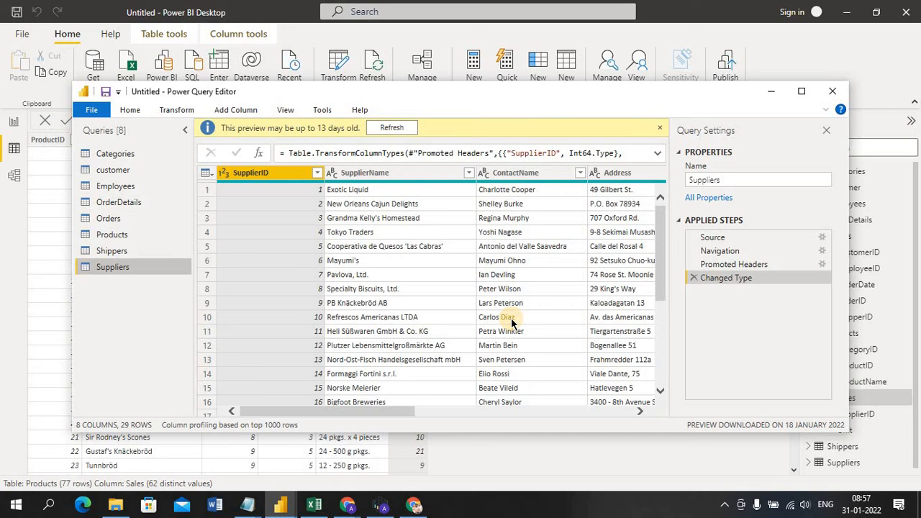
left_click(833, 95)
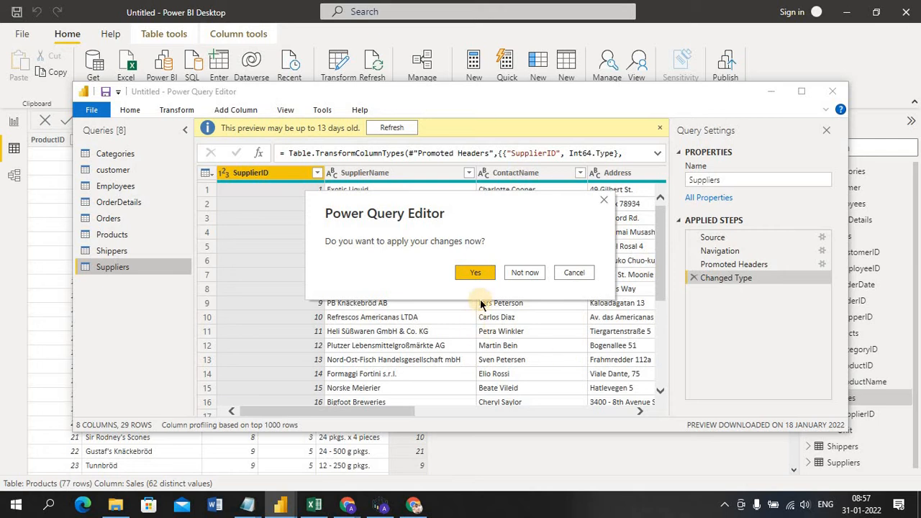
left_click(469, 272)
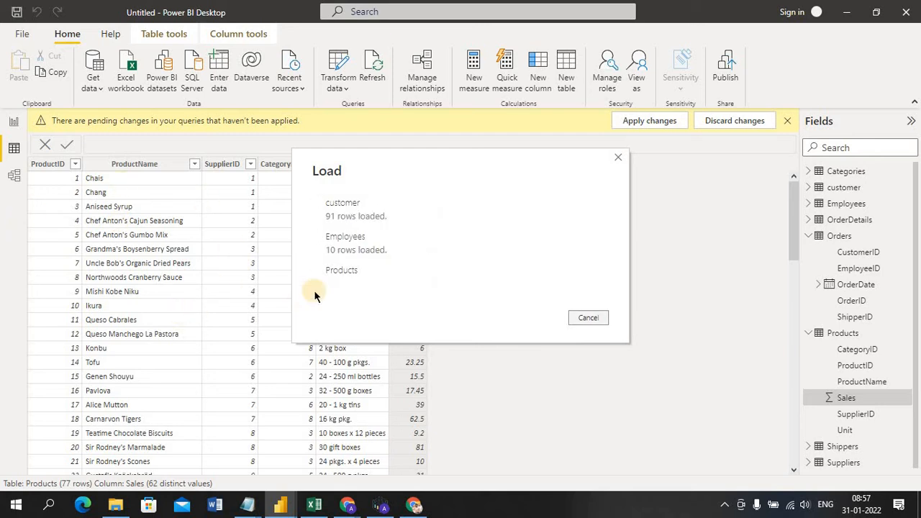
Step: Move the OrderDetails table toward the left of the model diagram and review the list of table relationships
left_click(21, 177)
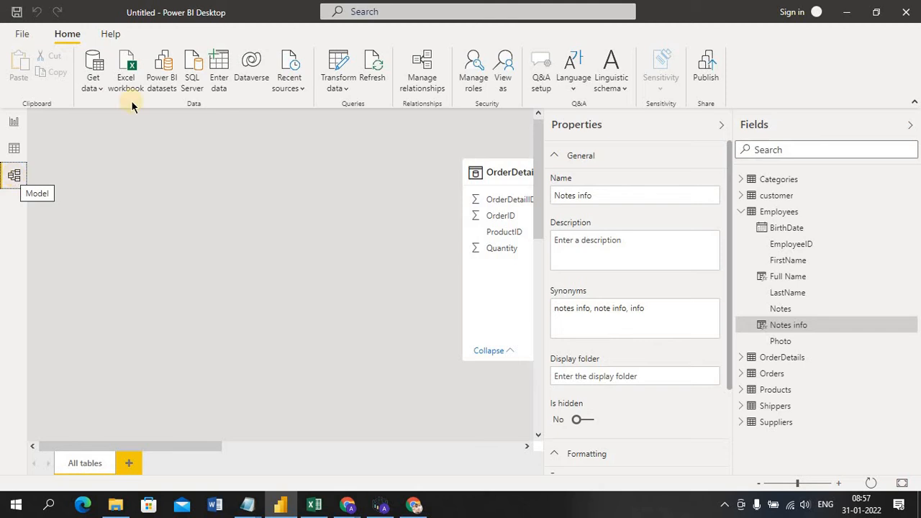
left_click(722, 125)
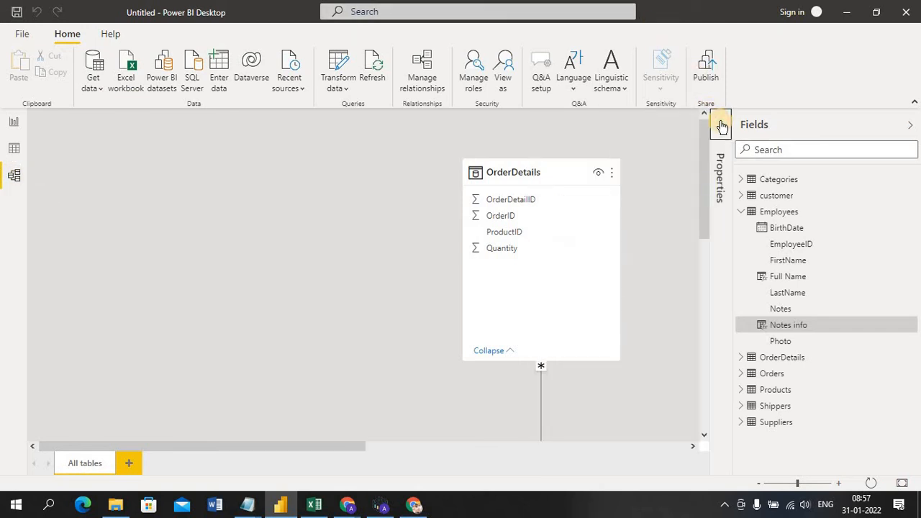
left_click_drag(471, 170, 220, 165)
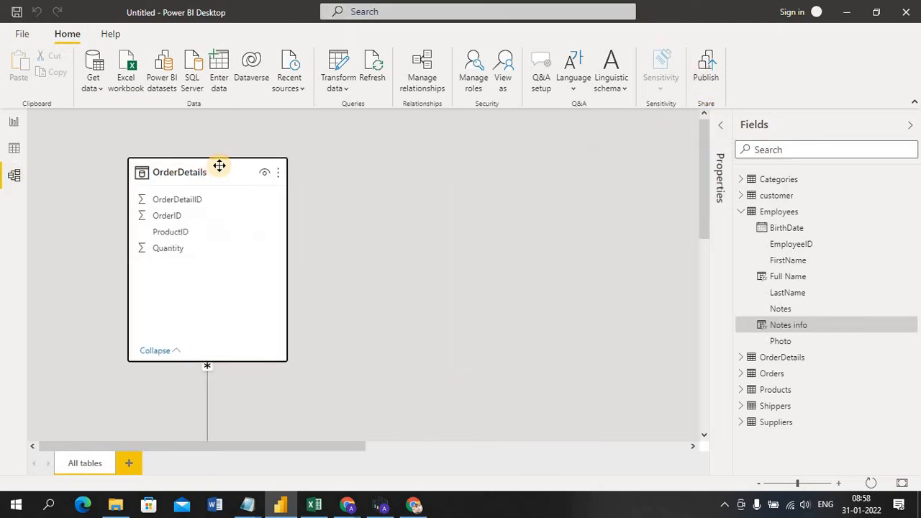
left_click(415, 69)
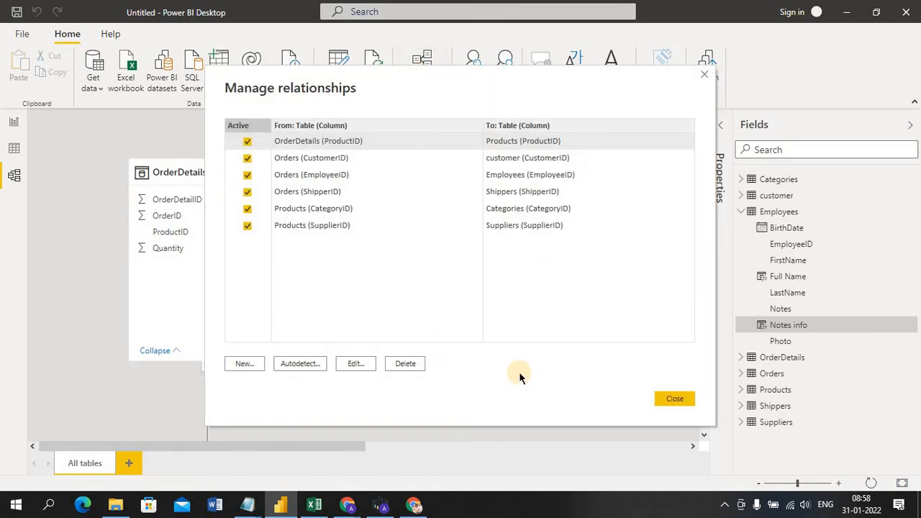
left_click(680, 403)
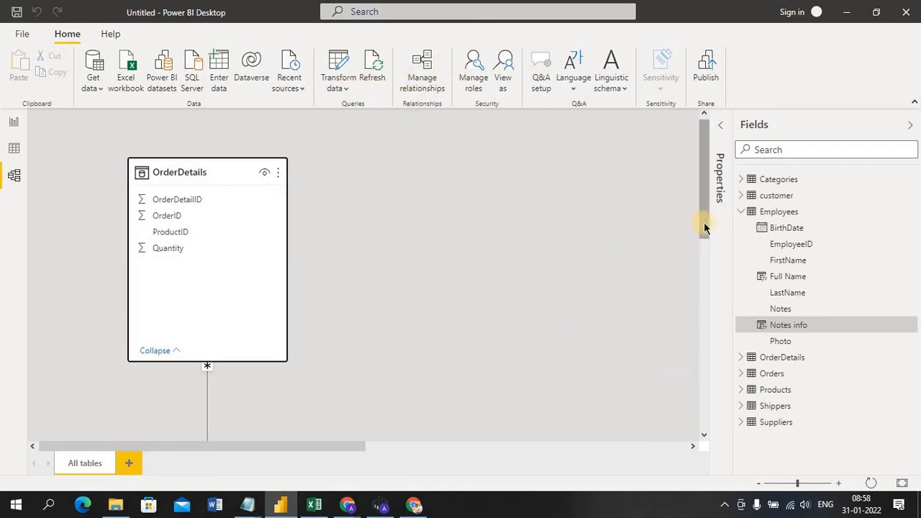
Step: Move the Products, Categories and Suppliers tables up toward OrderDetails in the model diagram, with Suppliers to the right of Products
left_click_drag(708, 228, 711, 313)
left_click_drag(436, 255, 424, 106)
left_click_drag(709, 256, 710, 323)
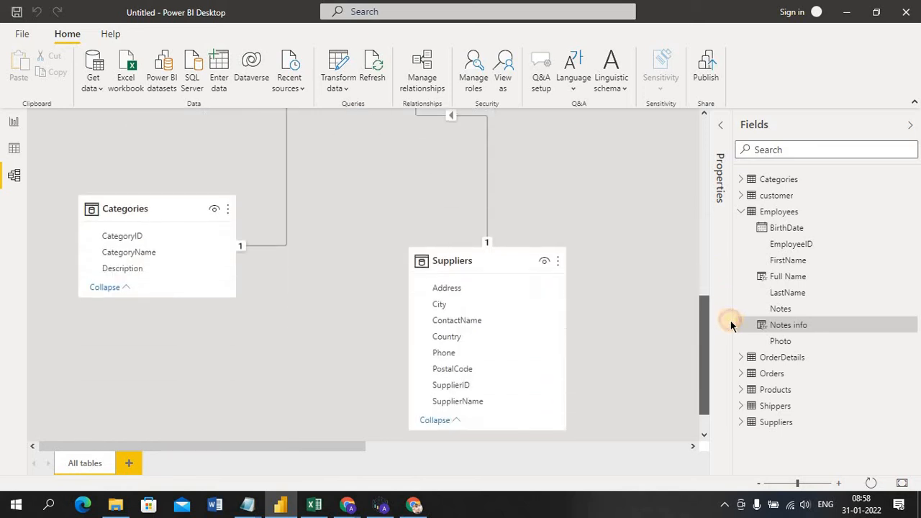
left_click_drag(159, 214, 159, 110)
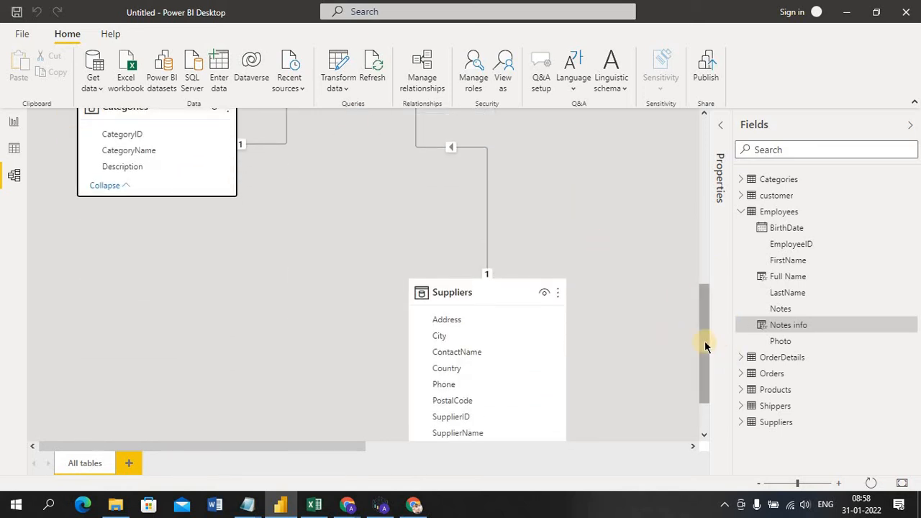
left_click_drag(705, 343, 719, 408)
left_click_drag(511, 218, 429, 92)
left_click_drag(702, 350, 709, 244)
left_click_drag(420, 350, 598, 190)
left_click_drag(148, 333, 170, 222)
left_click_drag(705, 270, 718, 161)
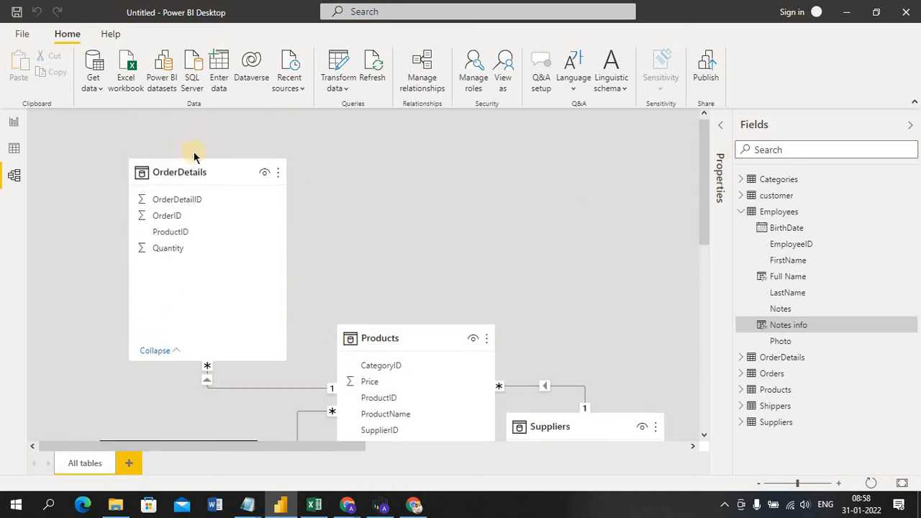
Step: Arrange OrderDetails, Products and Suppliers side by side in a row, and shift Categories to the right below them
left_click_drag(199, 170, 147, 200)
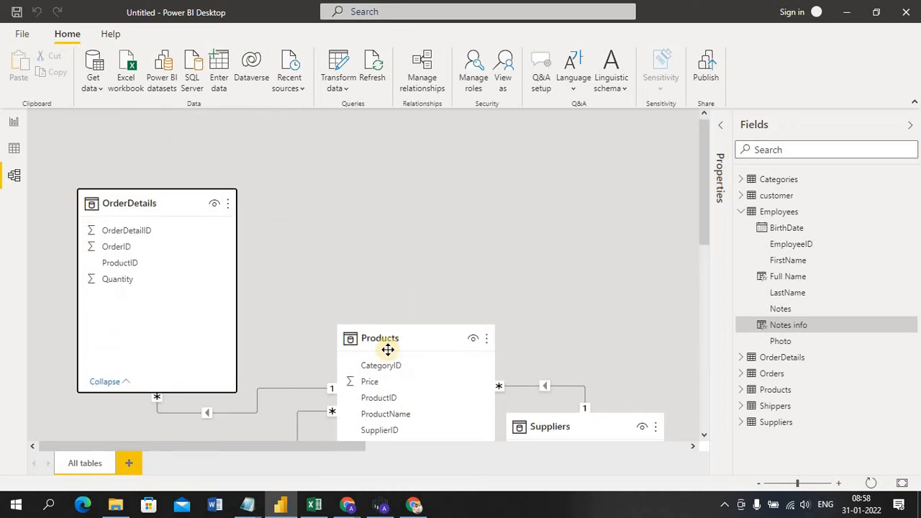
left_click_drag(386, 339, 320, 205)
left_click_drag(605, 421, 568, 189)
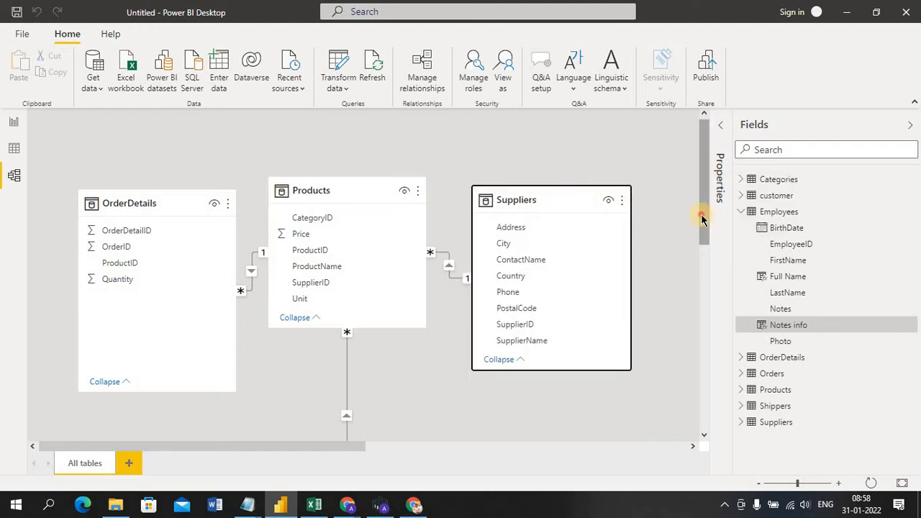
left_click_drag(706, 211, 718, 310)
left_click_drag(201, 166, 456, 139)
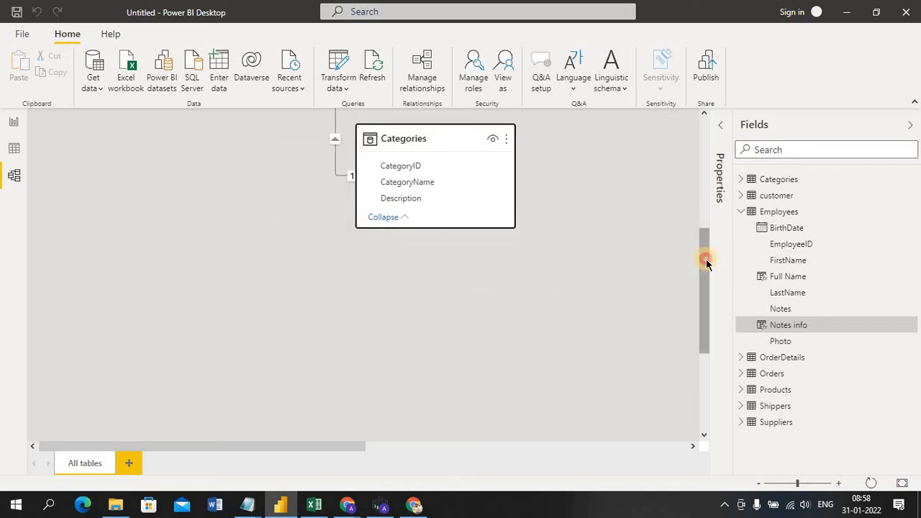
Step: Collapse the Employees field list and move the Shippers and customer tables left, away from Orders, in the model diagram
left_click_drag(706, 262, 733, 389)
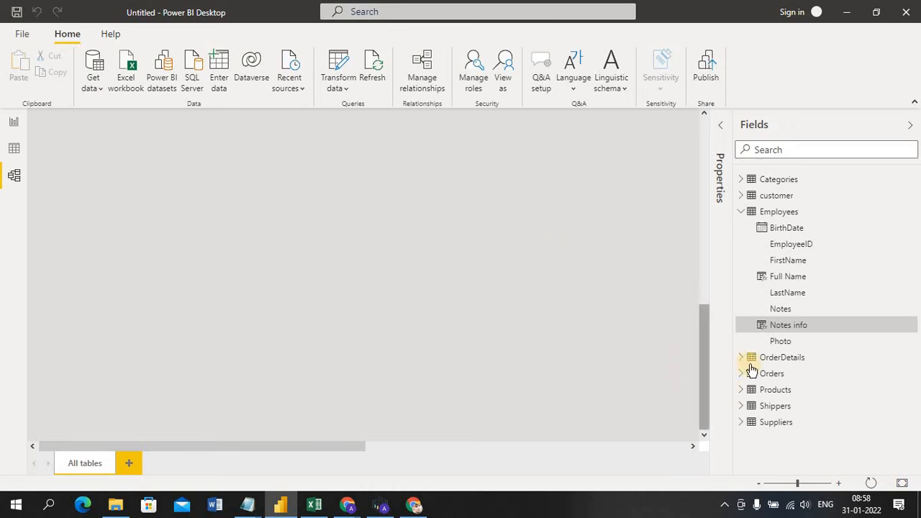
left_click(741, 211)
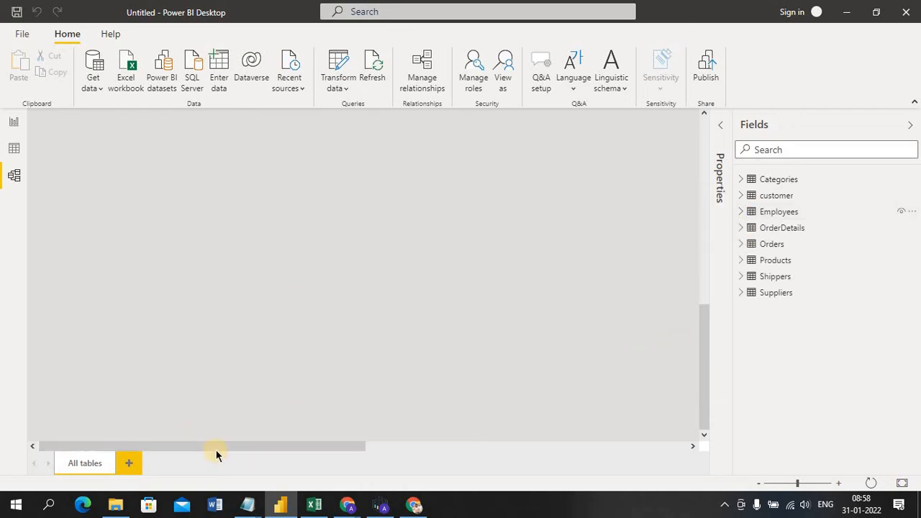
left_click_drag(216, 449, 549, 437)
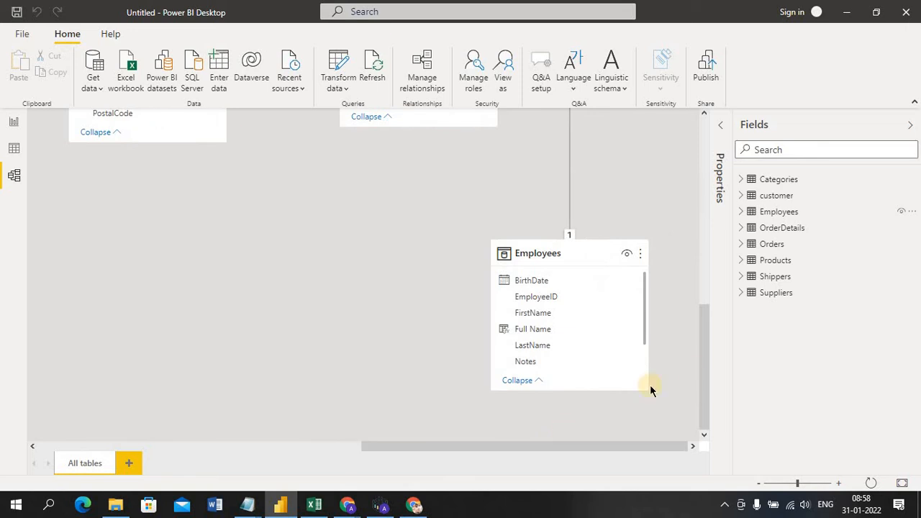
left_click_drag(704, 377, 707, 249)
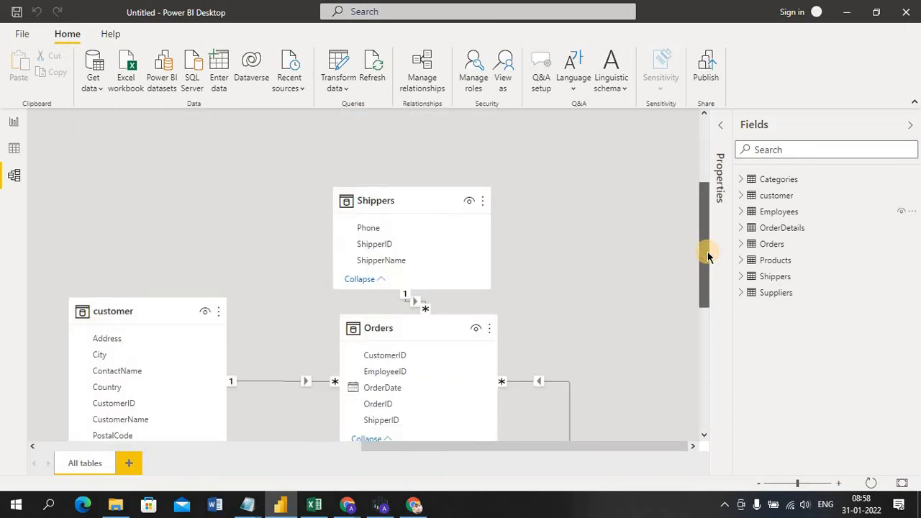
left_click_drag(387, 201, 142, 132)
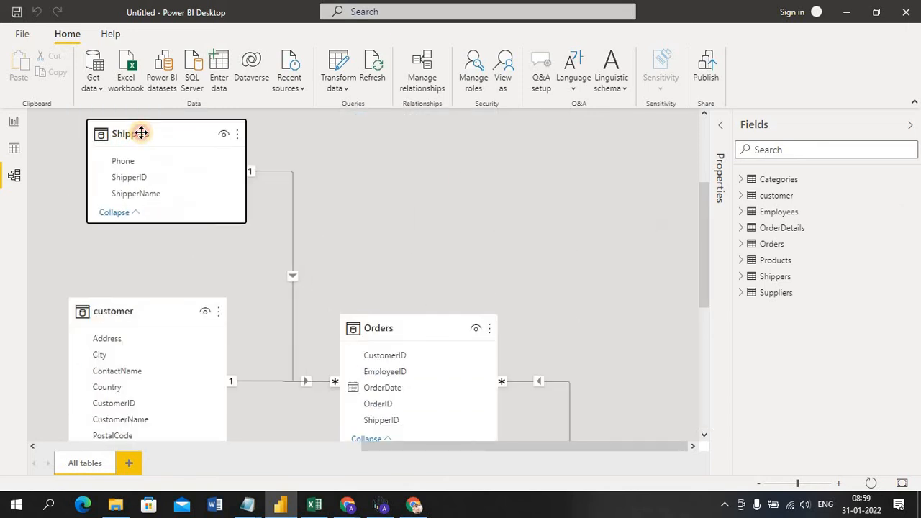
left_click_drag(146, 319, 71, 244)
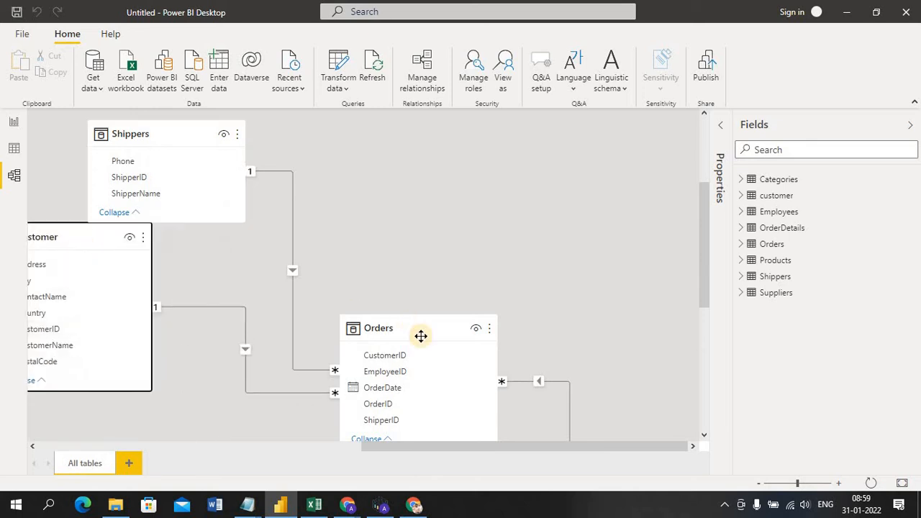
Step: Move the Orders table up beside Shippers and customer, and place Employees just below Orders
left_click_drag(419, 335, 427, 201)
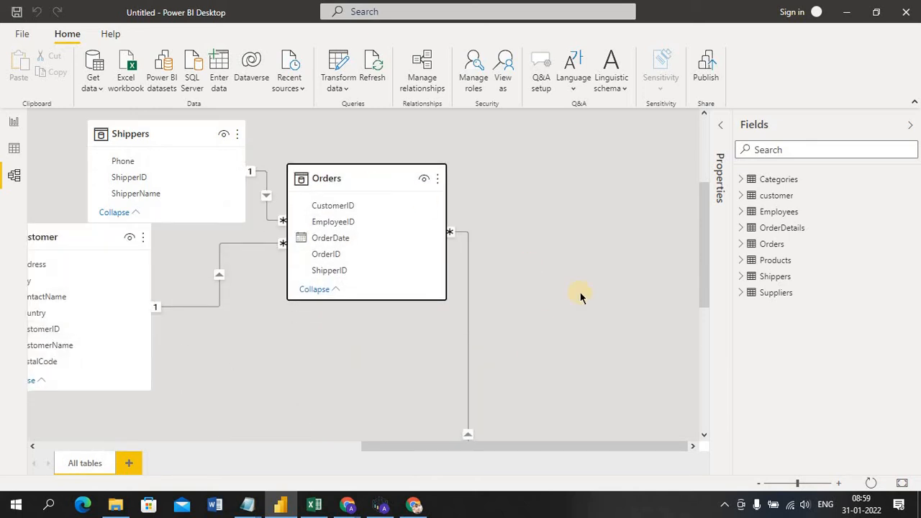
scroll(664, 382, "down", 3)
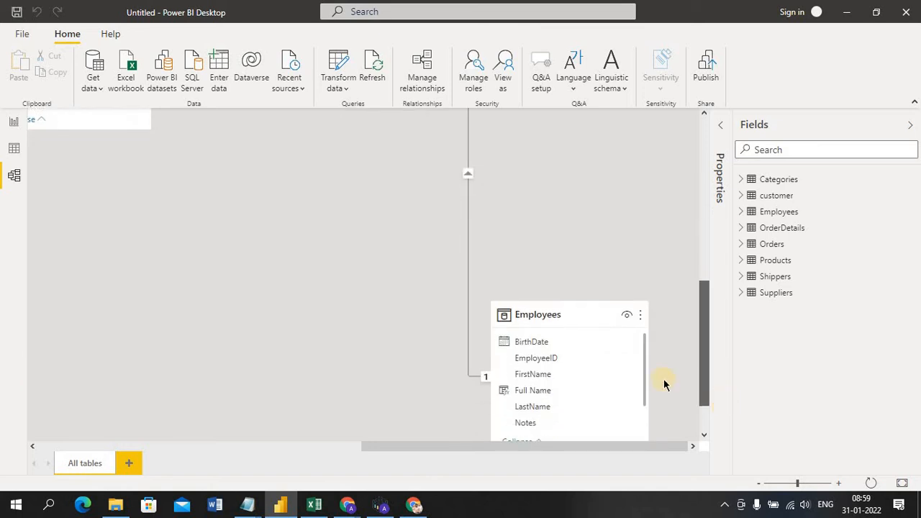
left_click_drag(533, 310, 475, 381)
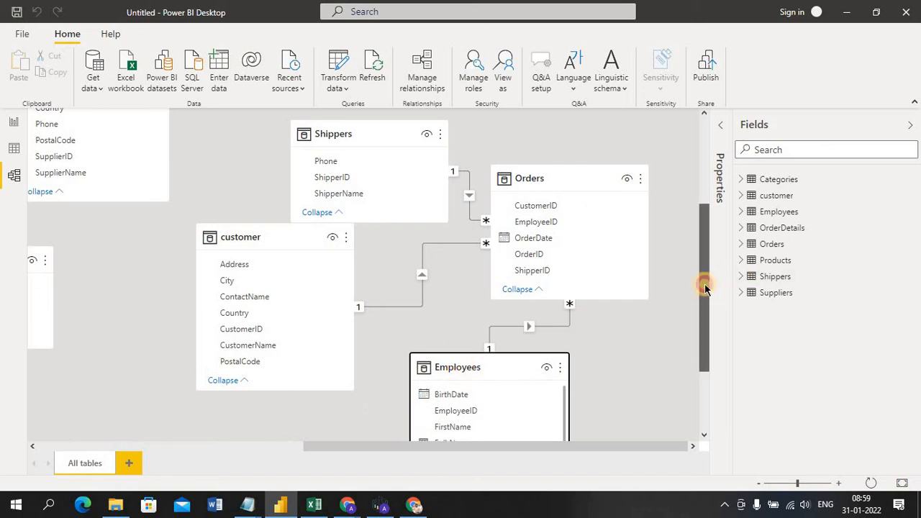
Step: Spread out the tables around Orders, with Shippers above customer and Orders shifted further to the right of both
left_click_drag(705, 288, 707, 242)
left_click_drag(403, 241, 442, 150)
left_click_drag(305, 338, 375, 273)
left_click_drag(573, 281, 607, 282)
left_click_drag(708, 308, 708, 255)
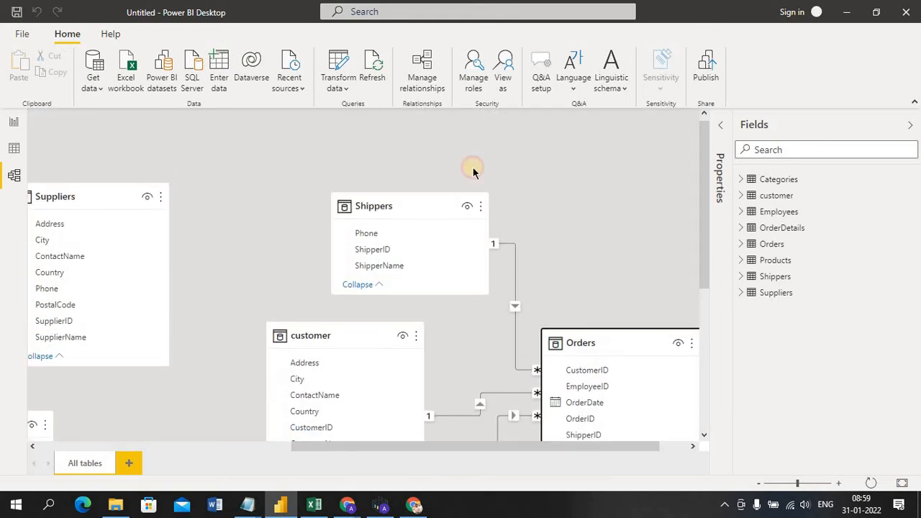
Step: Line up the Suppliers and Shippers tables in one row to the right of Products
left_click_drag(115, 187, 226, 139)
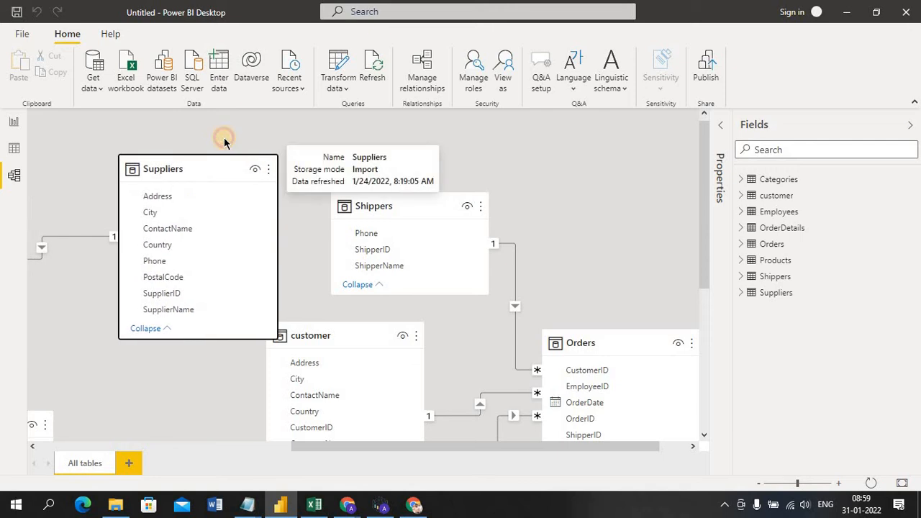
left_click_drag(216, 177, 175, 134)
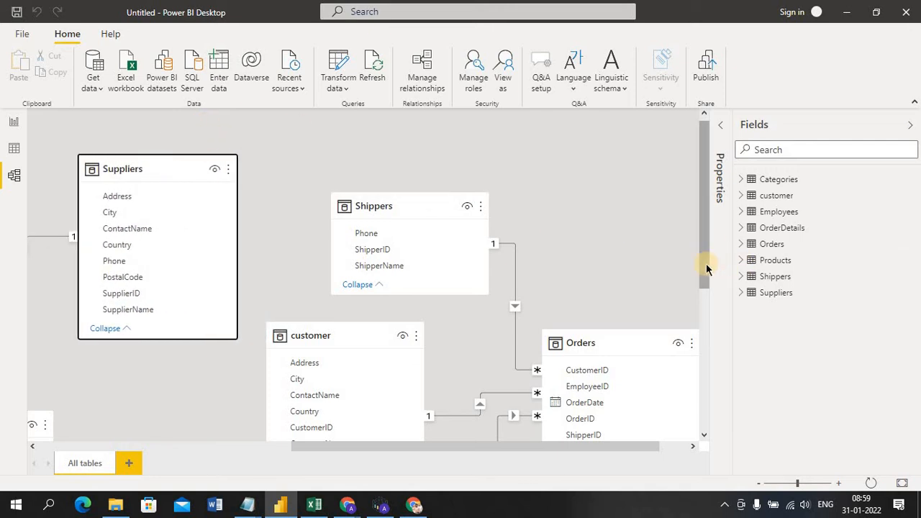
left_click_drag(706, 267, 730, 360)
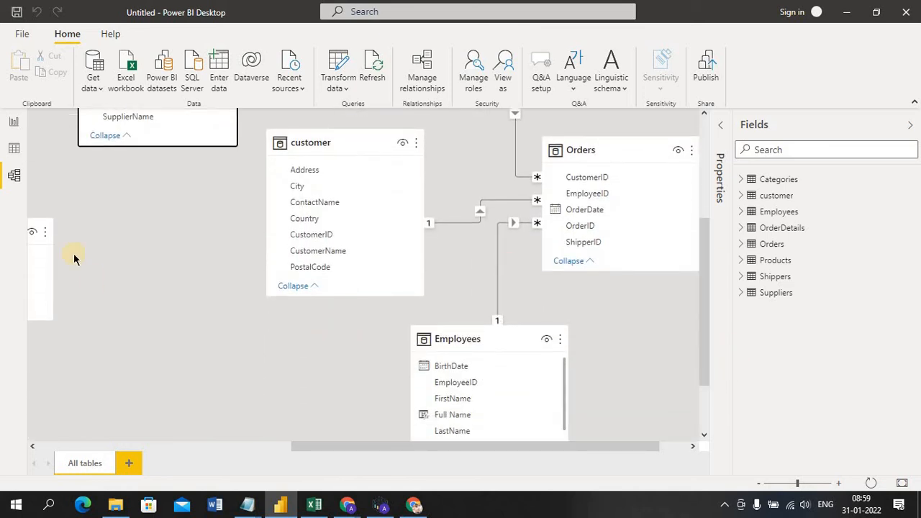
left_click(41, 233)
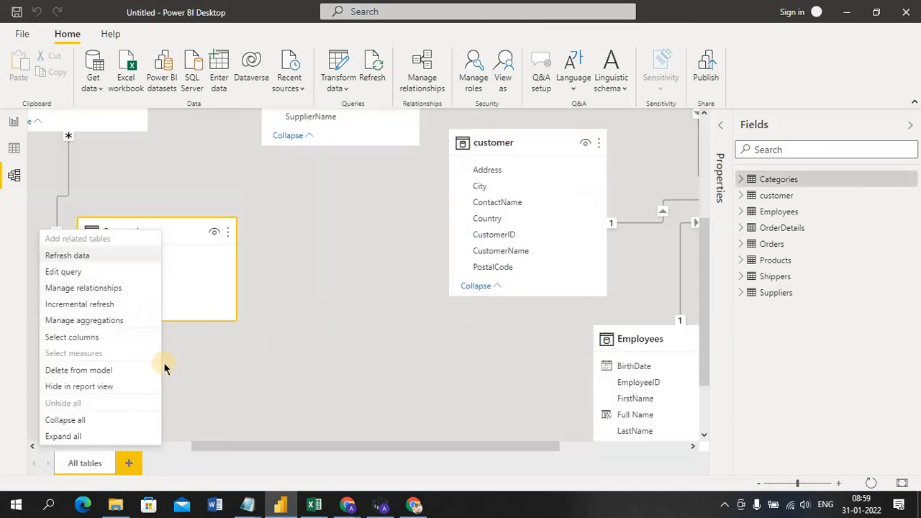
left_click(328, 436)
left_click_drag(343, 446, 296, 441)
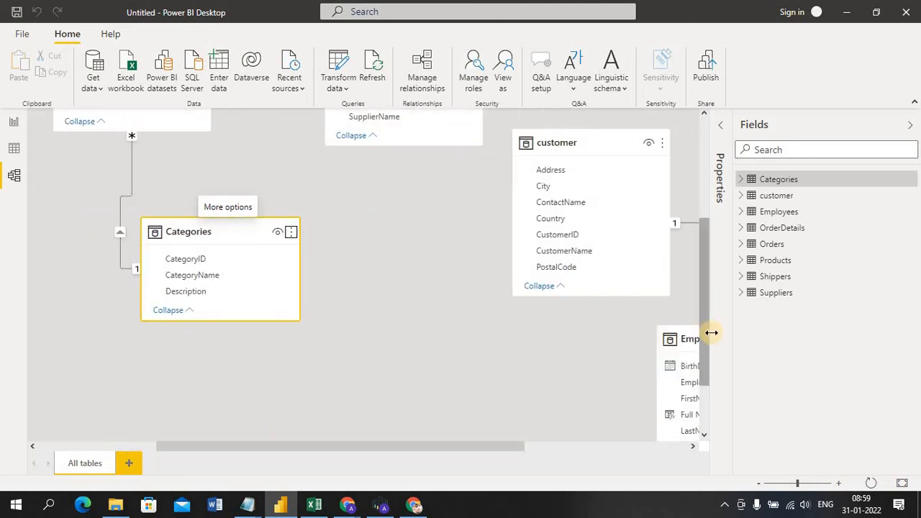
left_click_drag(712, 304, 715, 226)
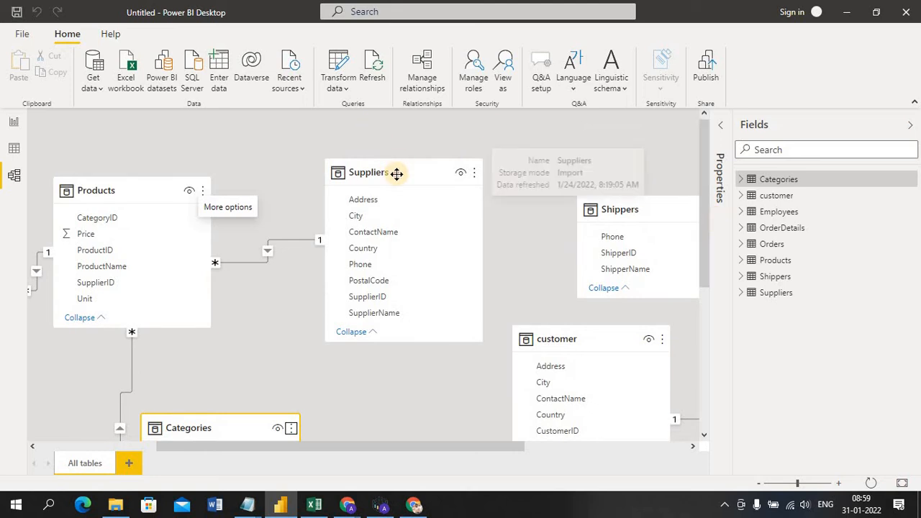
left_click_drag(397, 173, 373, 142)
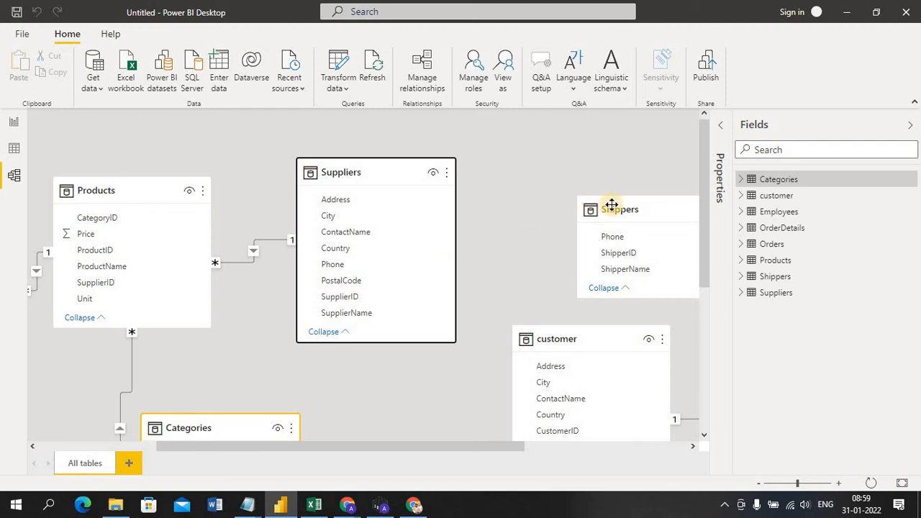
left_click_drag(606, 206, 550, 148)
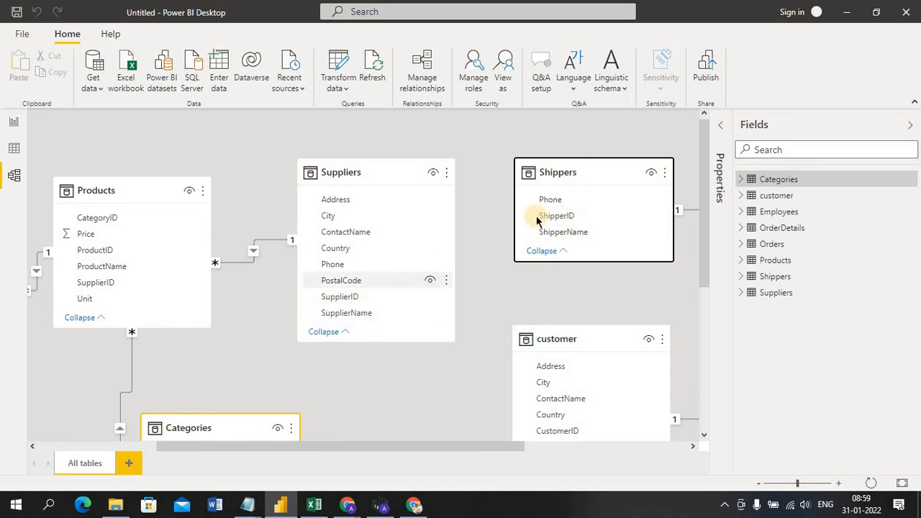
Step: Create a relationship between SupplierID in Suppliers and ShipperID in Shippers
left_click(379, 300)
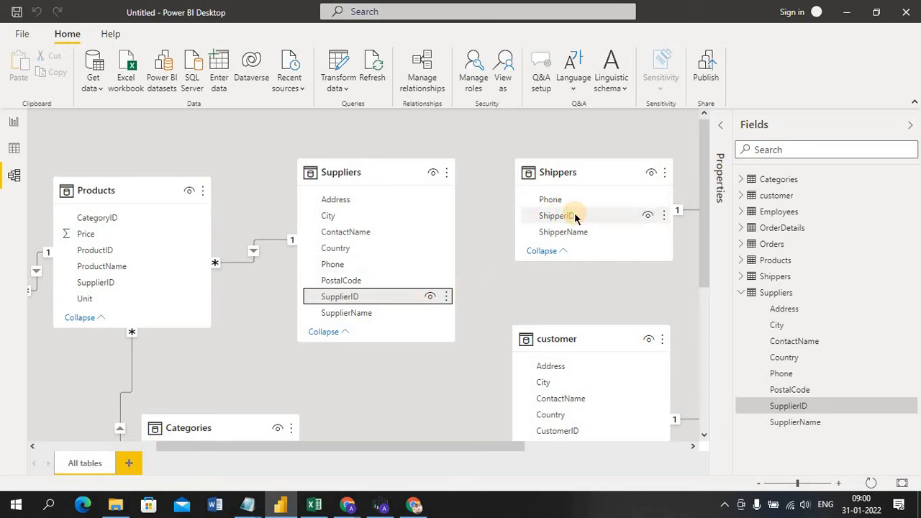
mouse_move(385, 293)
left_mouse_down()
mouse_move(425, 267)
mouse_move(565, 216)
left_mouse_up()
mouse_move(367, 299)
left_mouse_down()
mouse_move(477, 231)
mouse_move(547, 216)
mouse_move(514, 220)
mouse_move(380, 303)
left_mouse_up()
left_click(547, 215)
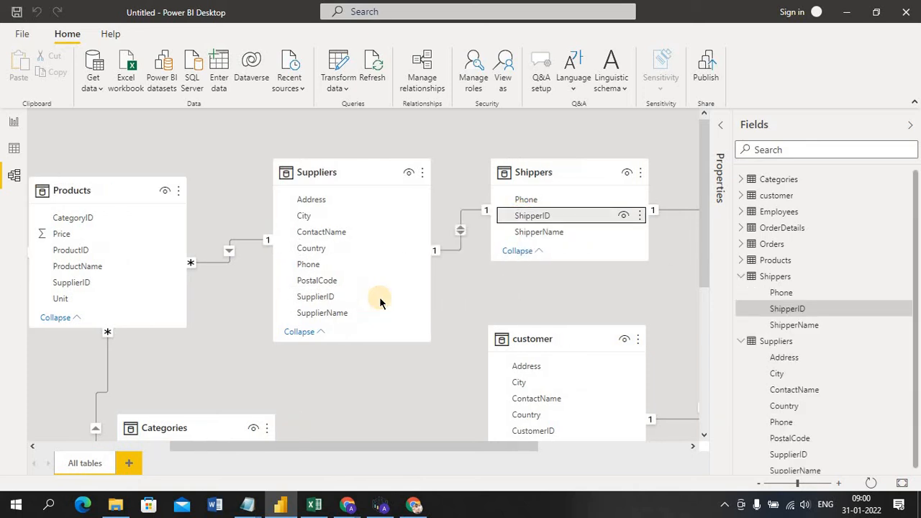
left_click_drag(547, 217, 328, 300)
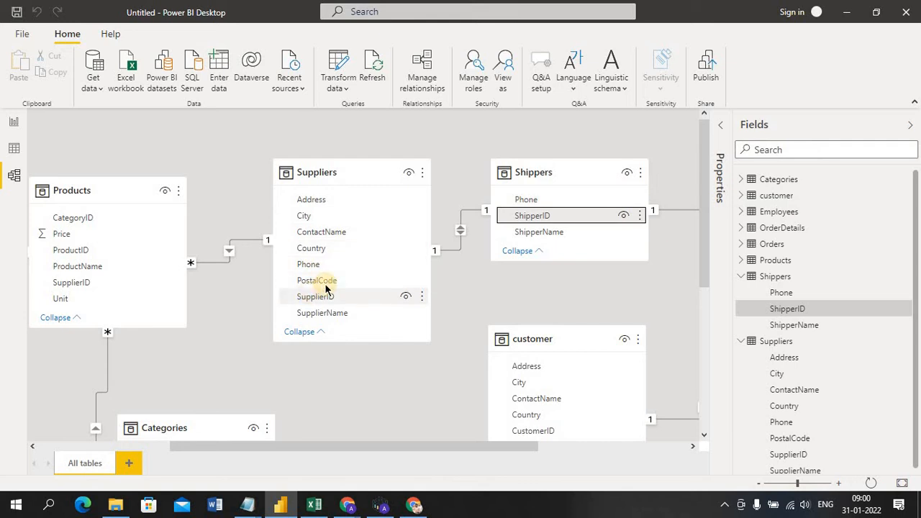
Step: Open the relationship between Suppliers and Shippers to review its columns, cardinality and cross filter direction, and cancel without editing
left_click(461, 248)
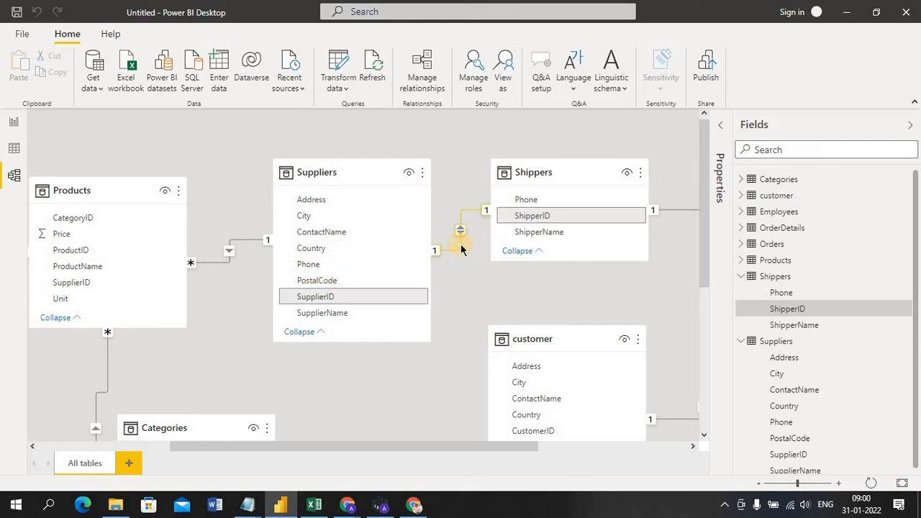
double_click(461, 248)
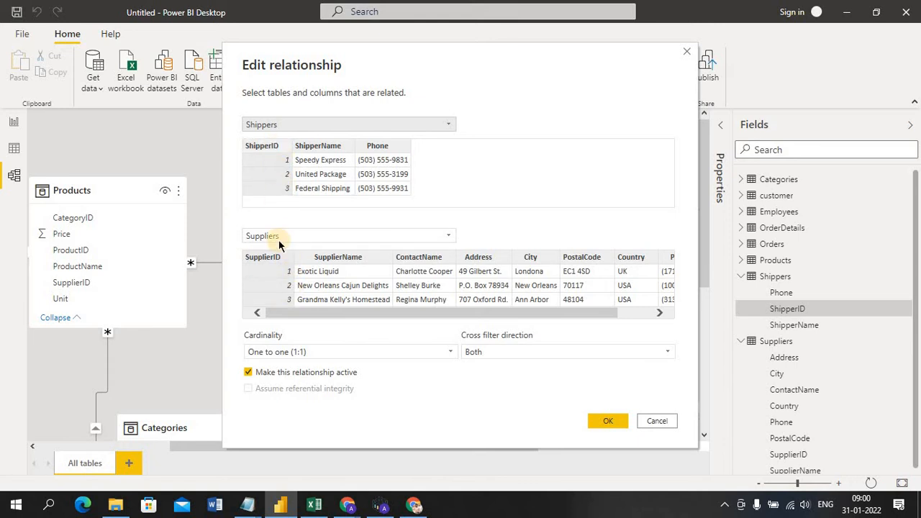
left_click(649, 420)
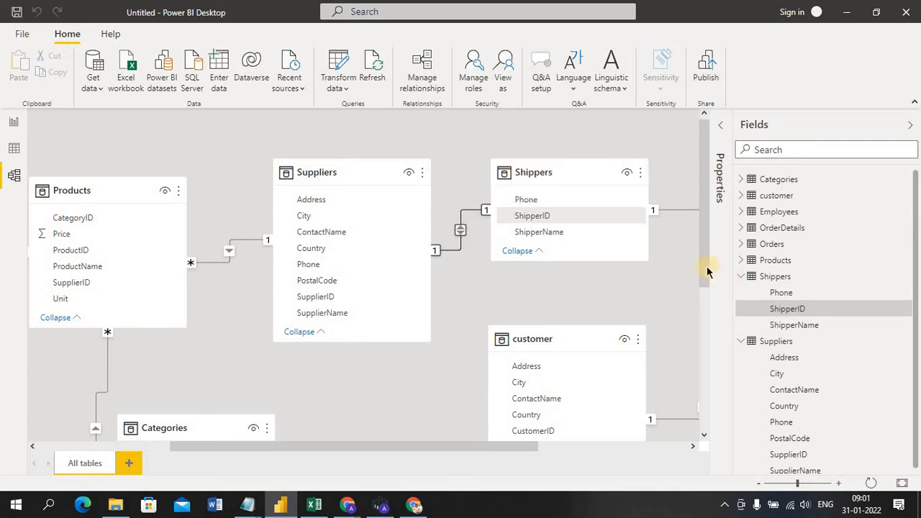
Step: Move the customer table beside Categories, below Suppliers, in the model diagram
left_click_drag(705, 267, 709, 313)
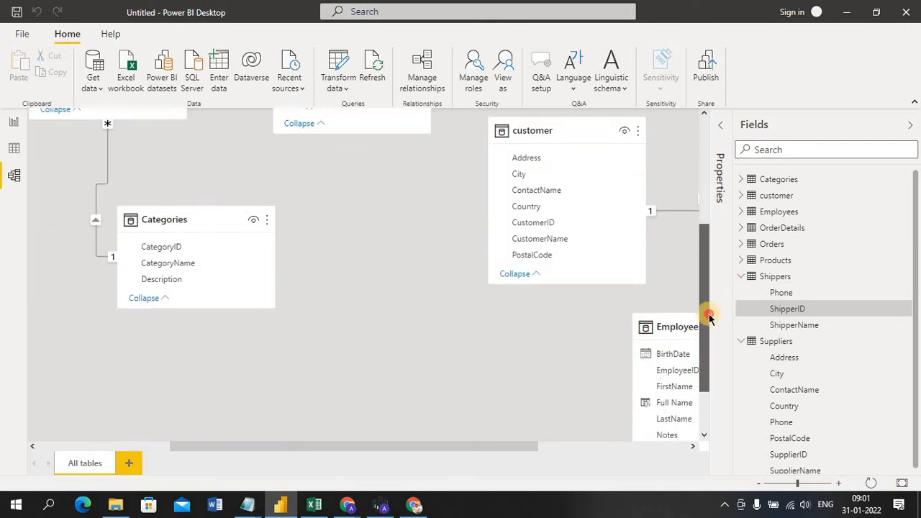
left_click_drag(568, 242, 384, 296)
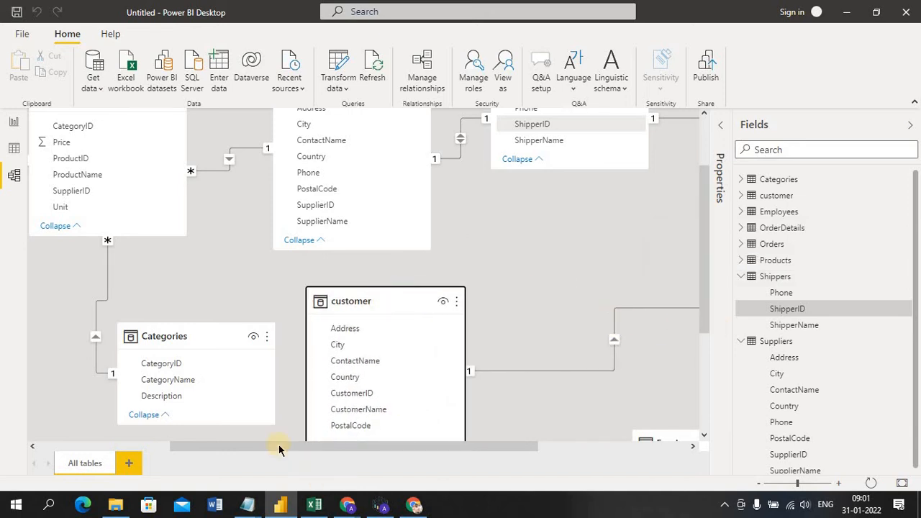
Step: Switch to the report page and insert an empty card visual below the Sales Analysis title
left_click(13, 124)
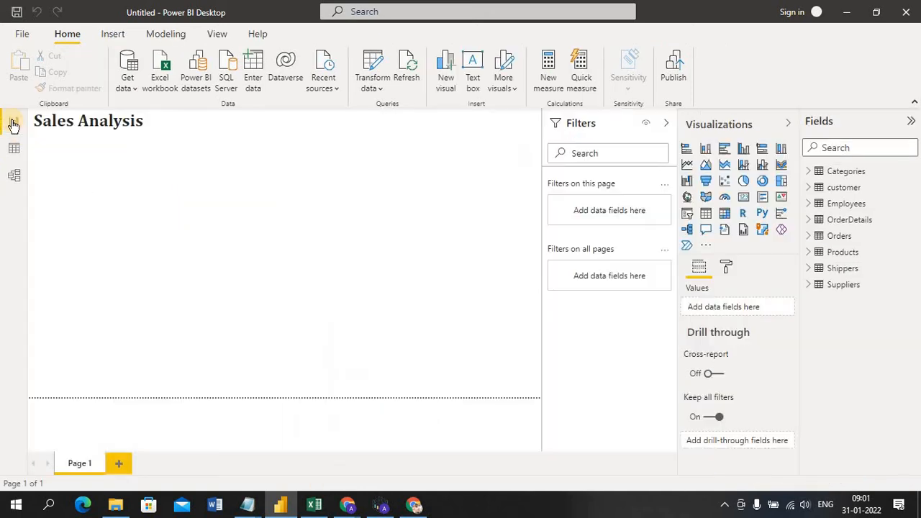
left_click(318, 241)
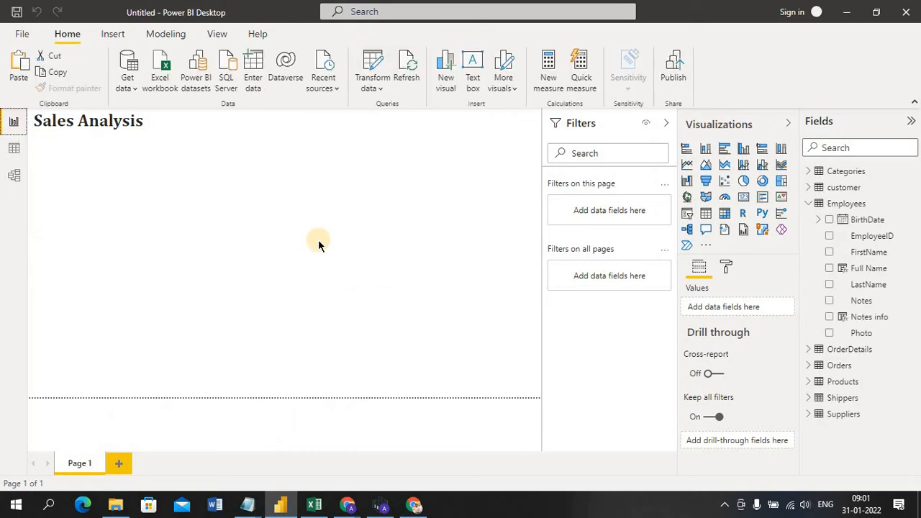
left_click(85, 199)
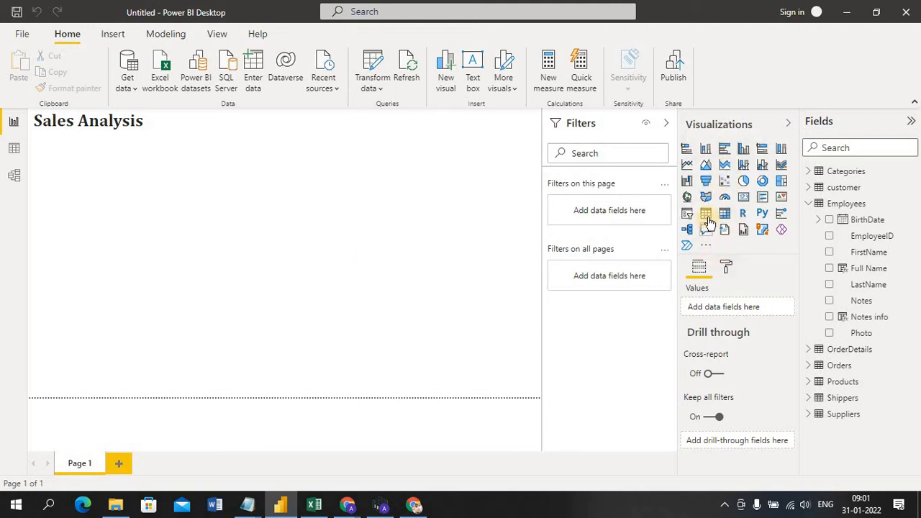
left_click(743, 201)
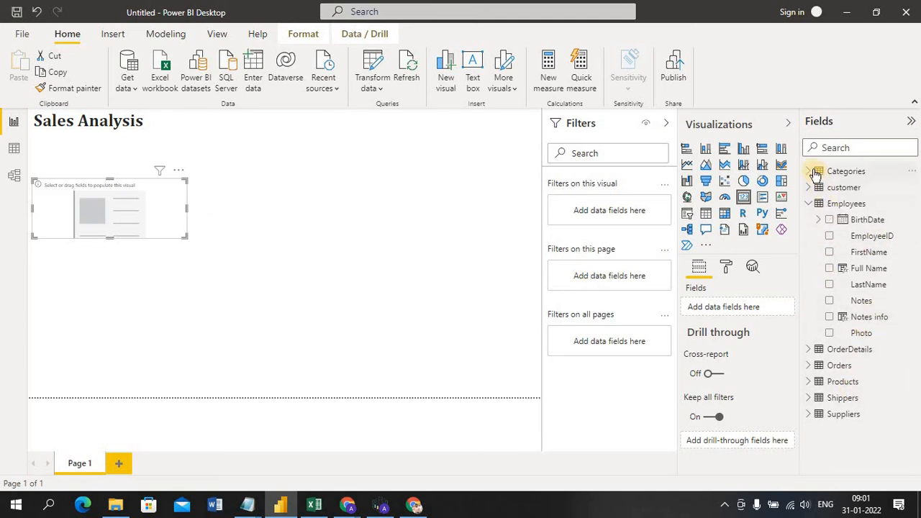
Step: Expand the OrderDetails, Orders and Products tables and show the Products Price field in the empty card
left_click(808, 350)
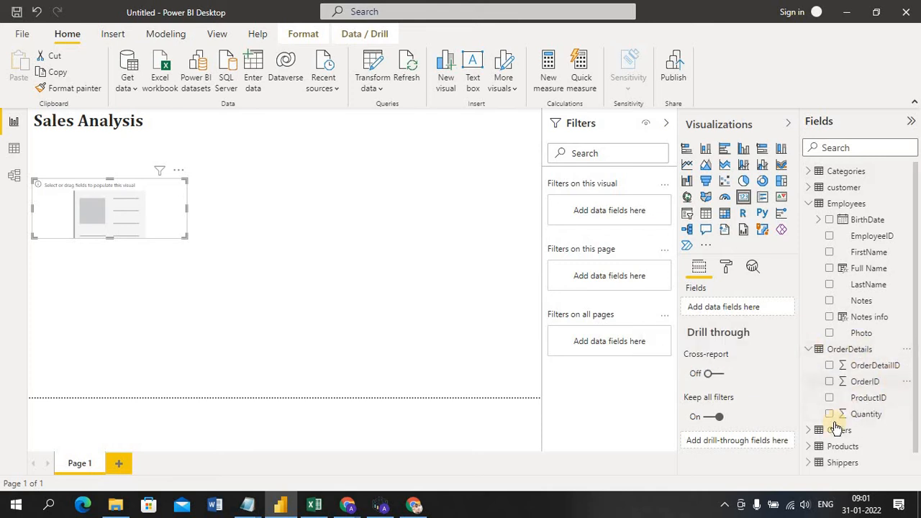
scroll(918, 409, "down", 1)
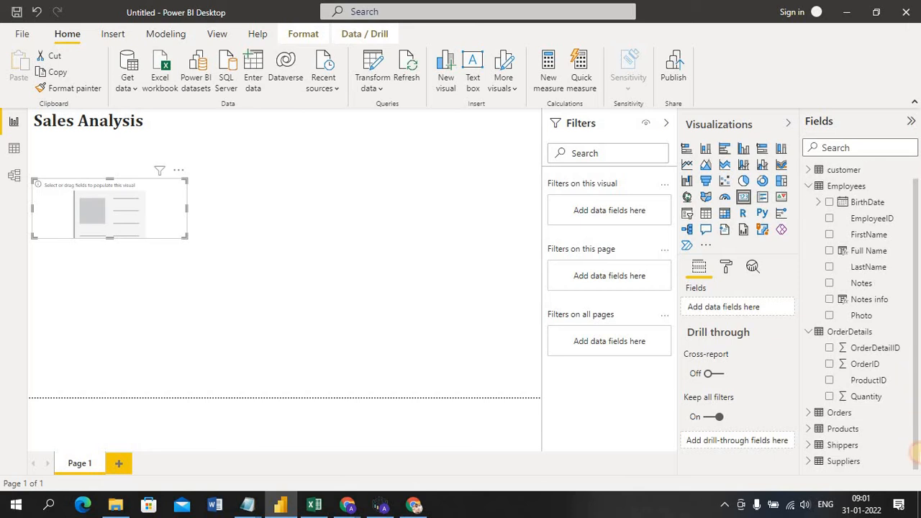
left_click(811, 414)
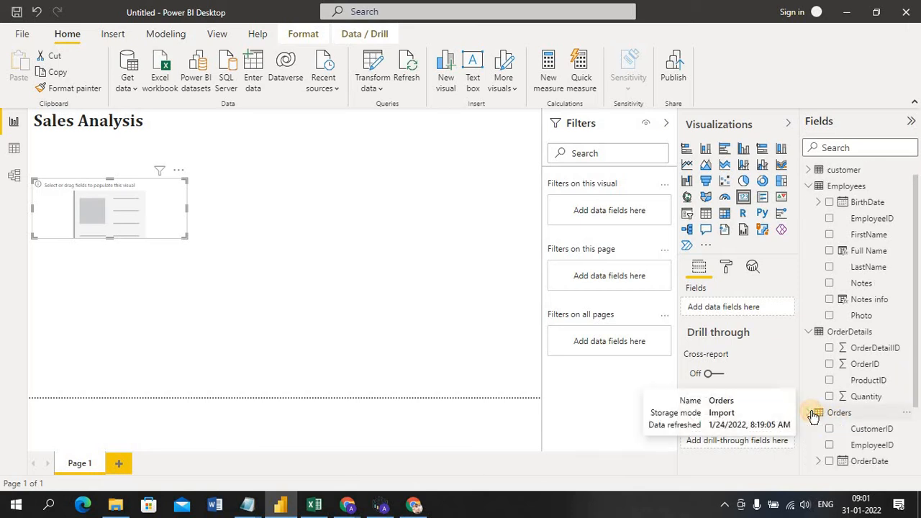
scroll(918, 404, "down", 5)
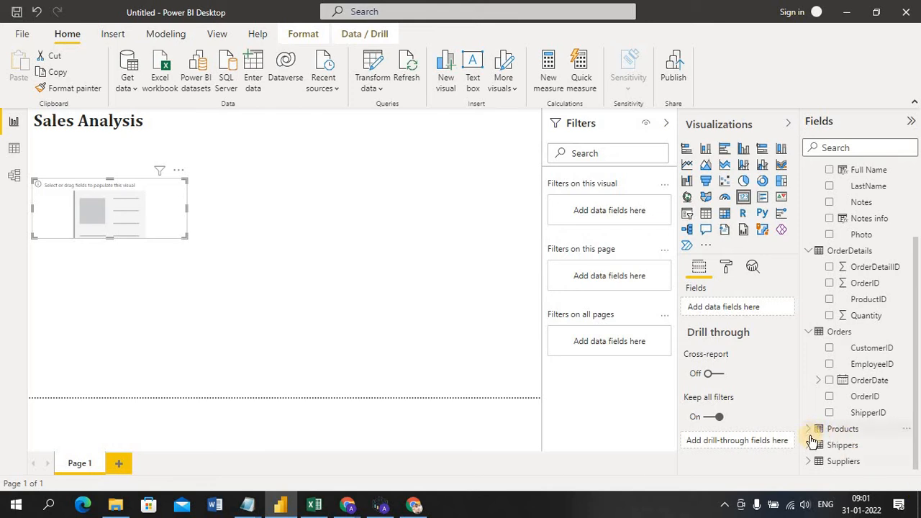
left_click(811, 432)
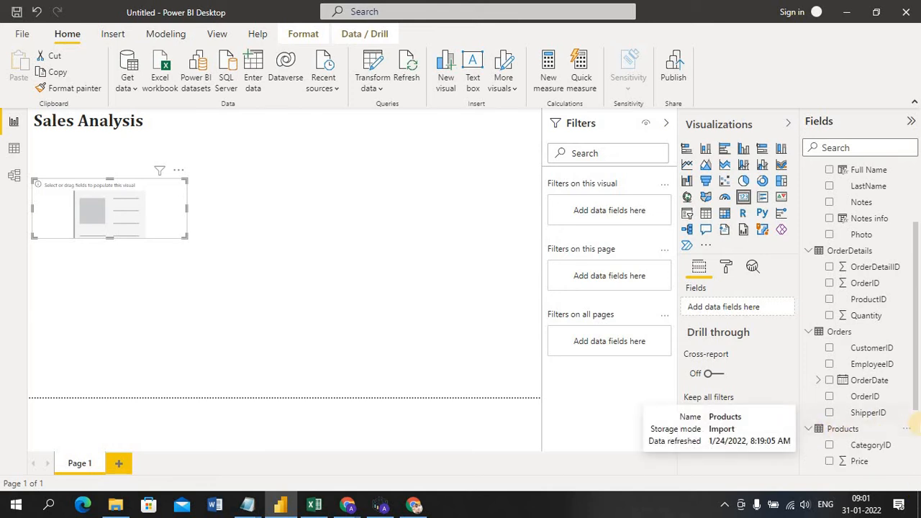
scroll(917, 403, "down", 4)
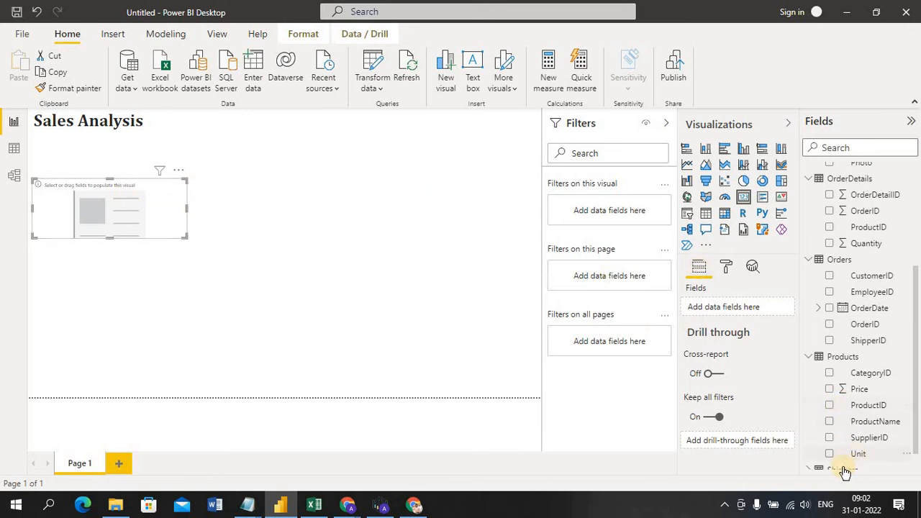
left_click(829, 389)
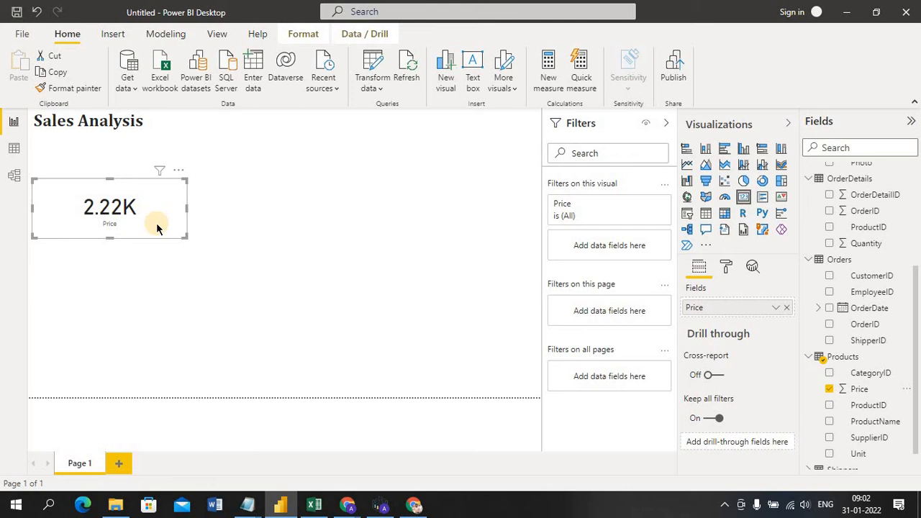
Step: Move the Price card up directly beneath the Sales Analysis title and summarize its Price field by Count
left_click_drag(156, 223, 151, 199)
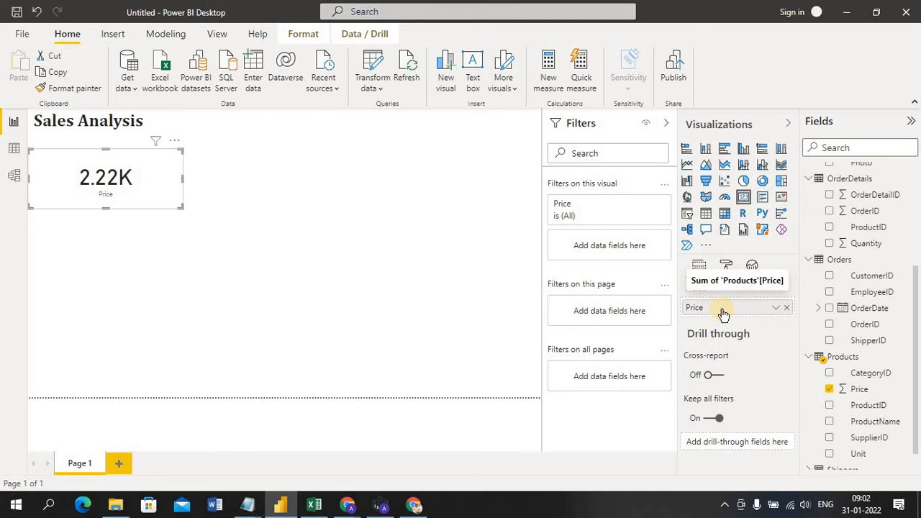
left_click(777, 309)
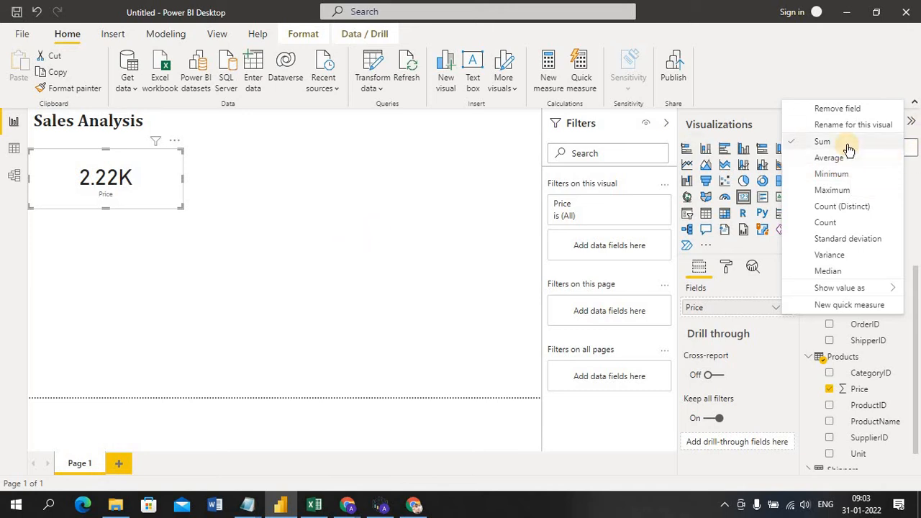
left_click(846, 229)
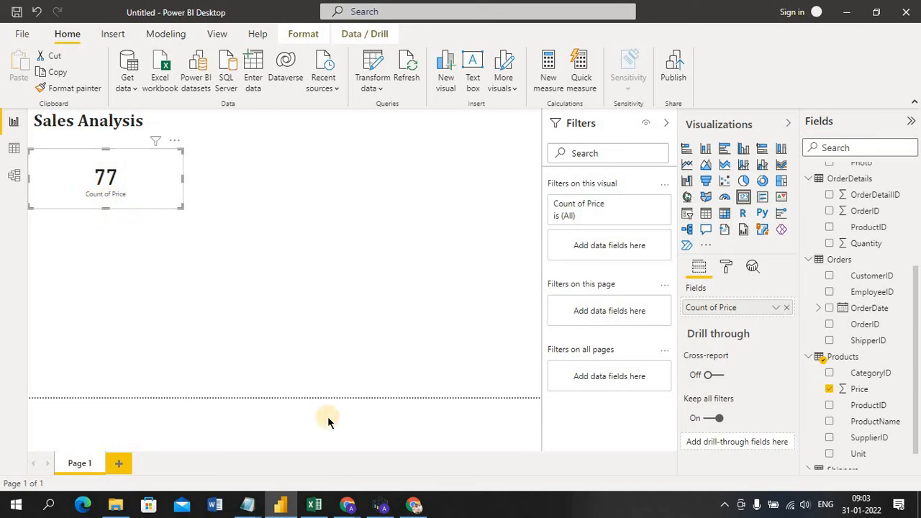
Step: Switch to the data set workbook in Excel and check the summary figures of the filtered Price column in the Products sheet
left_click(317, 506)
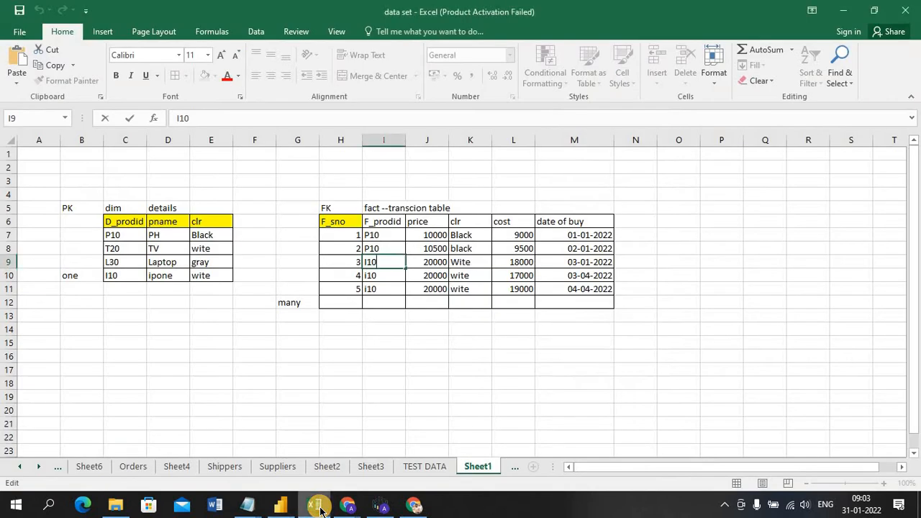
key("alt+Tab")
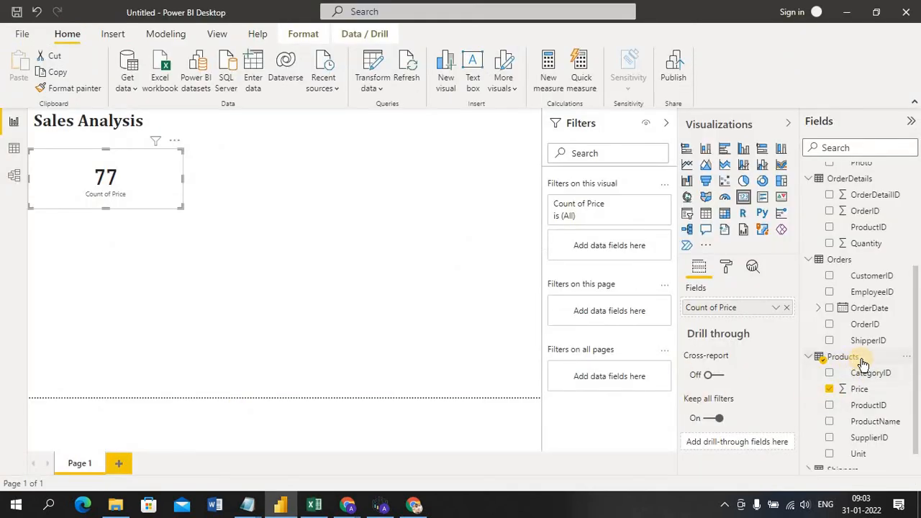
key("alt+Tab")
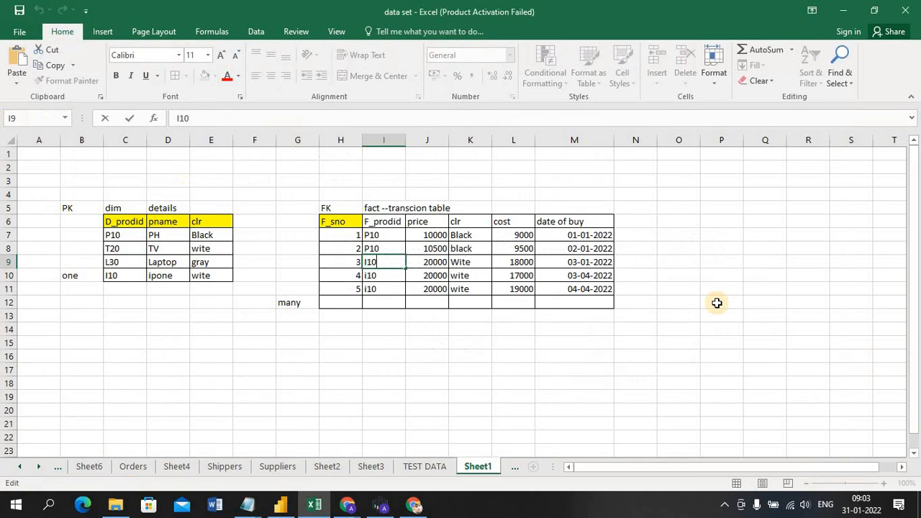
left_click(20, 469)
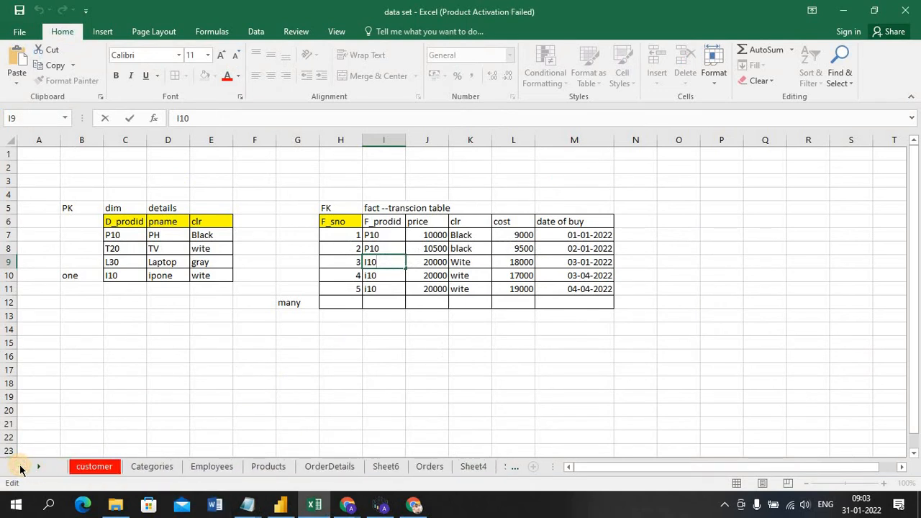
left_click(269, 468)
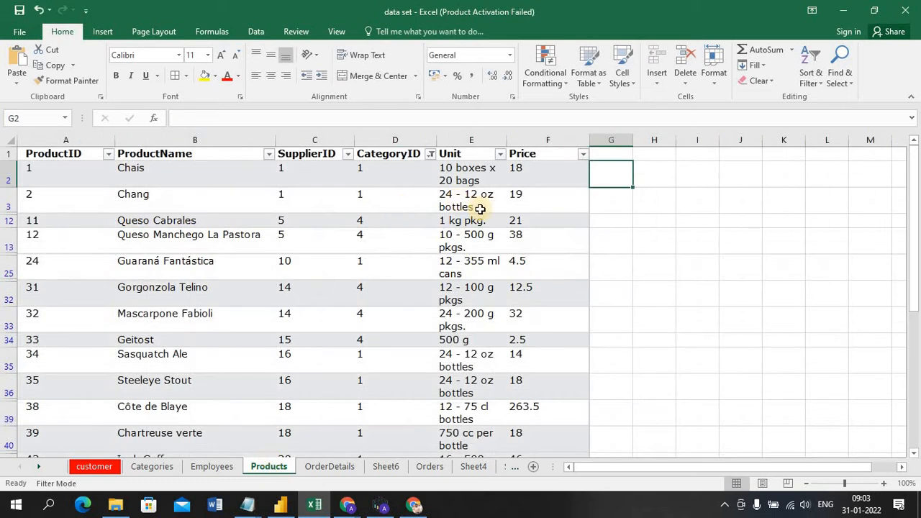
left_click(532, 137)
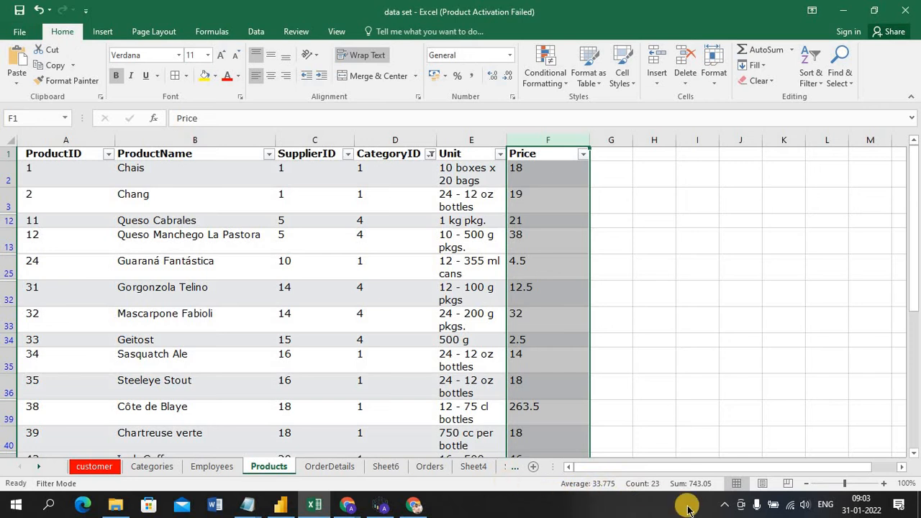
left_click(664, 274)
left_click(547, 134)
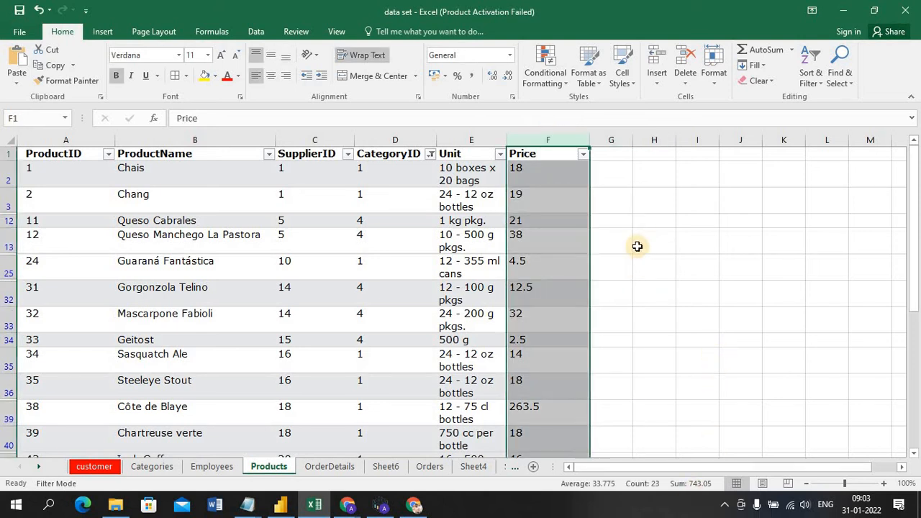
Step: Remove the filter from the Products sheet's header row and check the summary figures of the full Price column
left_click(5, 153)
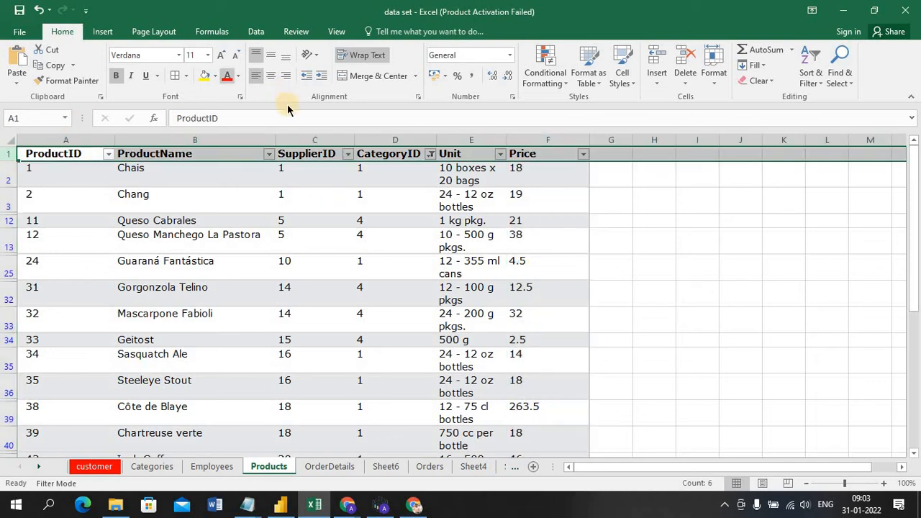
left_click(256, 33)
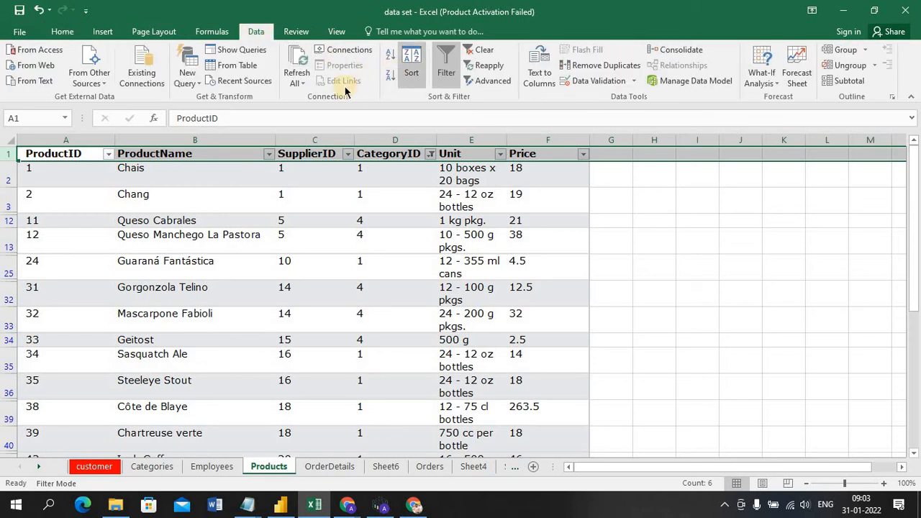
left_click(447, 75)
left_click(602, 220)
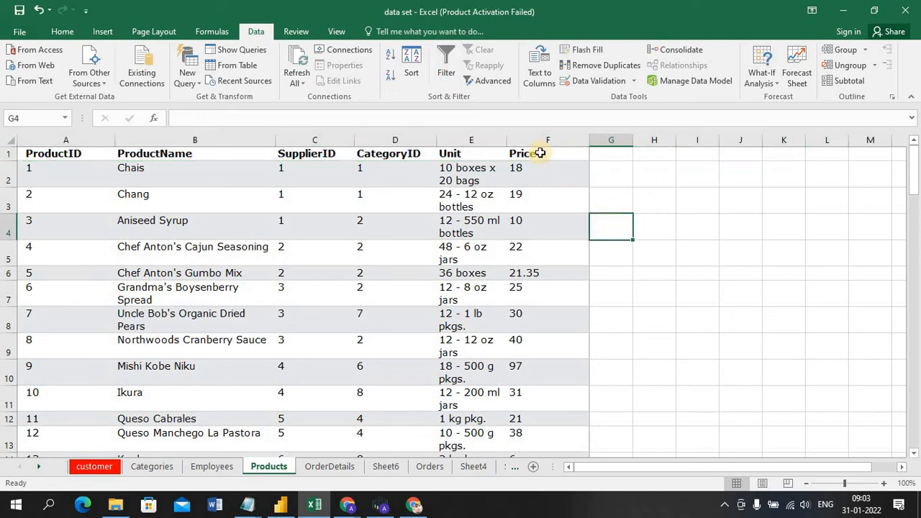
left_click(551, 138)
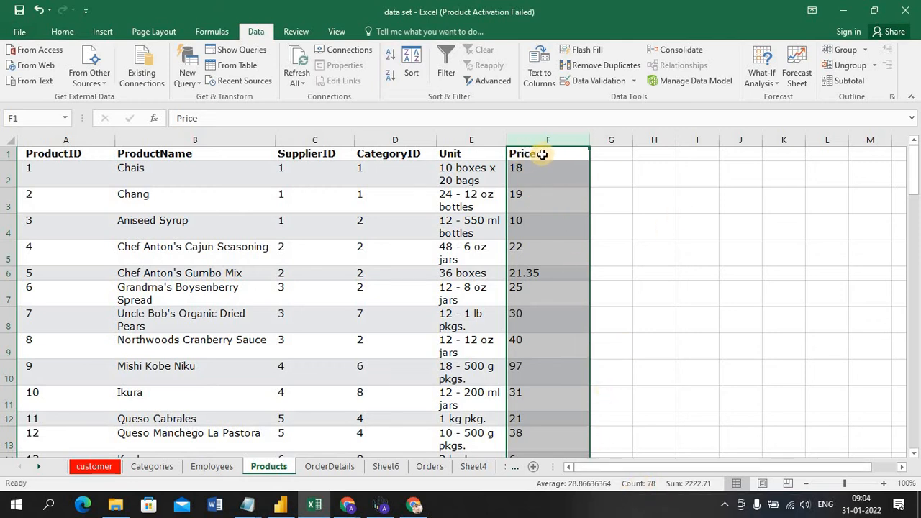
Step: Switch back to Power BI Desktop and close the untitled report, choosing to save its changes
key("alt+Tab")
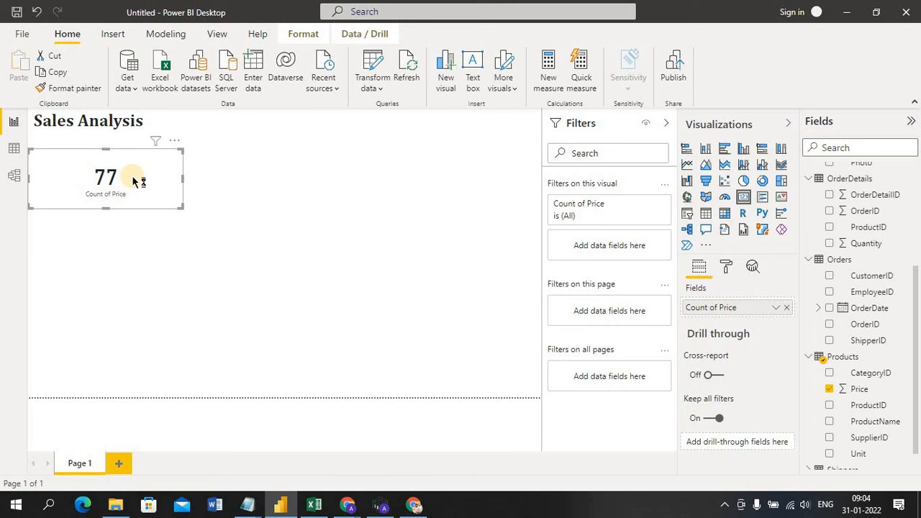
key("alt+F4")
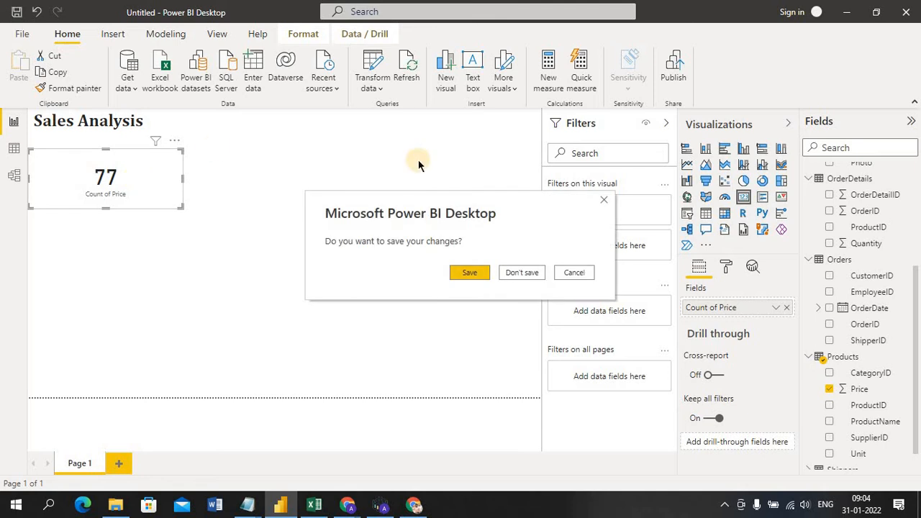
left_click(470, 273)
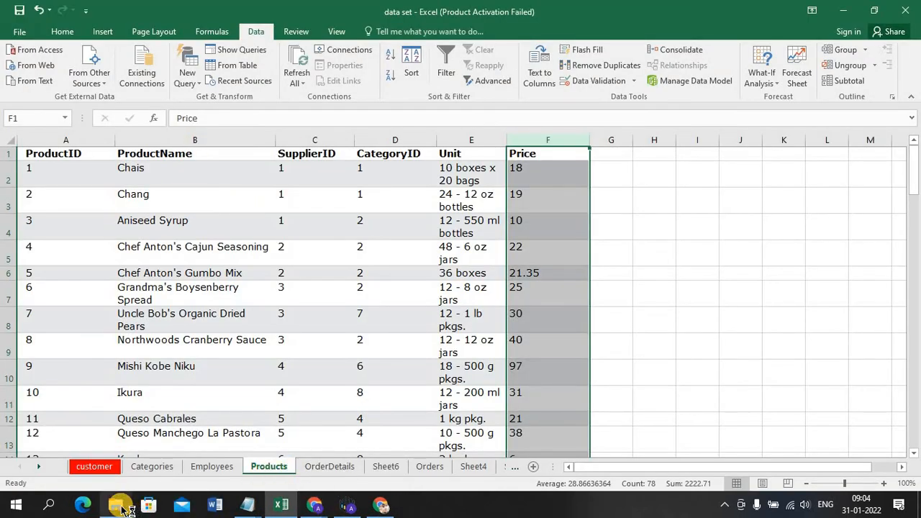
Step: Search Windows for "po" and launch Power BI Desktop again
mouse_move(122, 507)
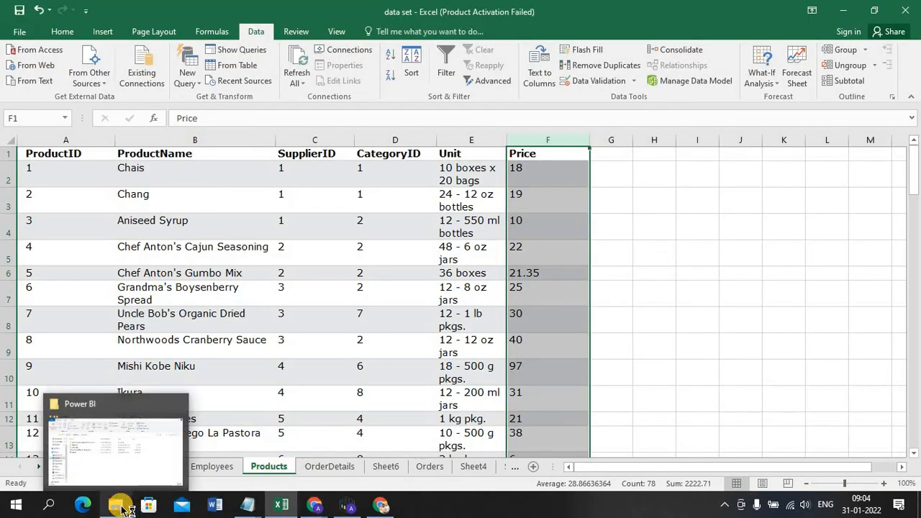
mouse_move(131, 472)
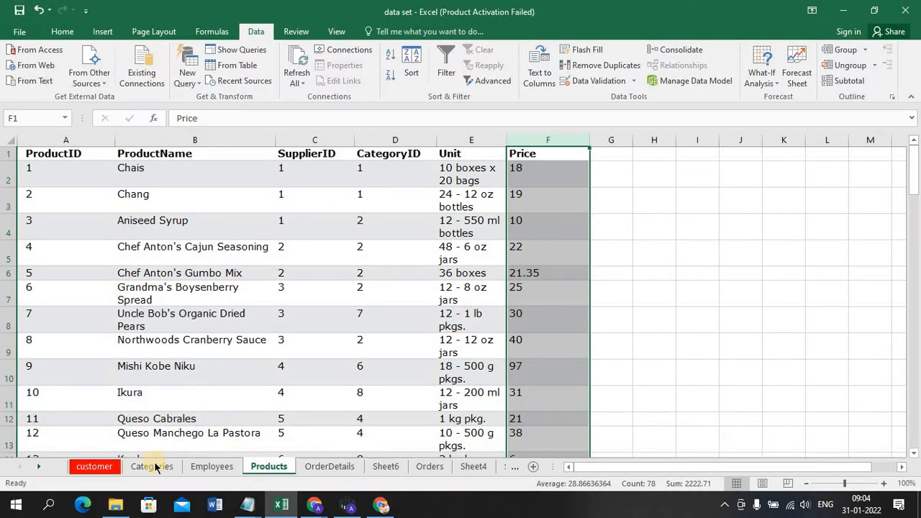
left_click(49, 507)
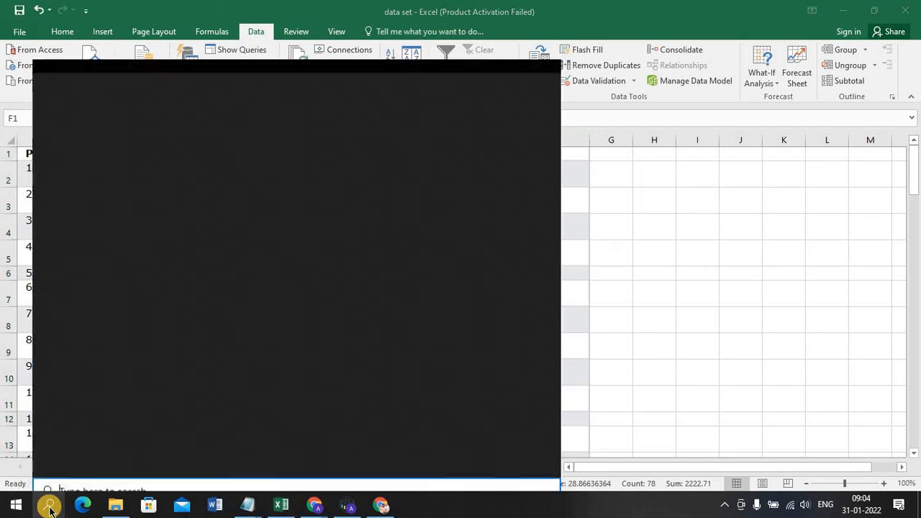
type("po")
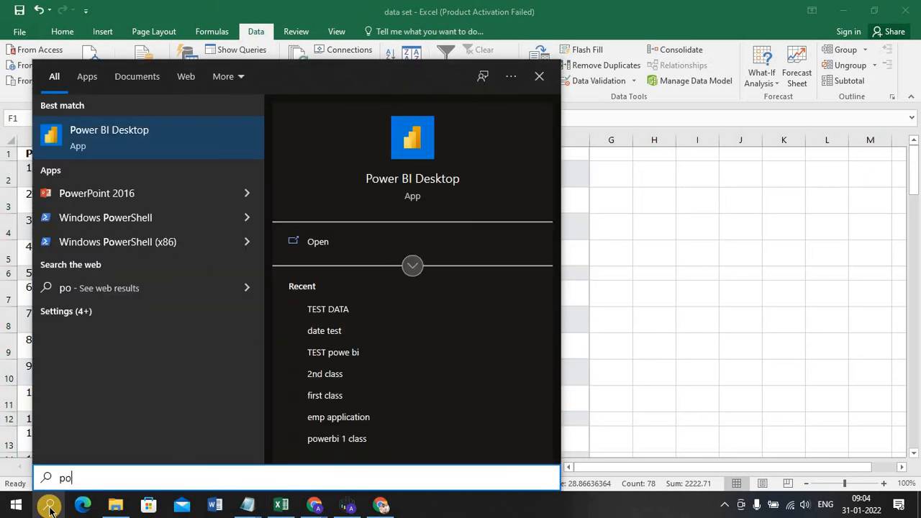
left_click(162, 148)
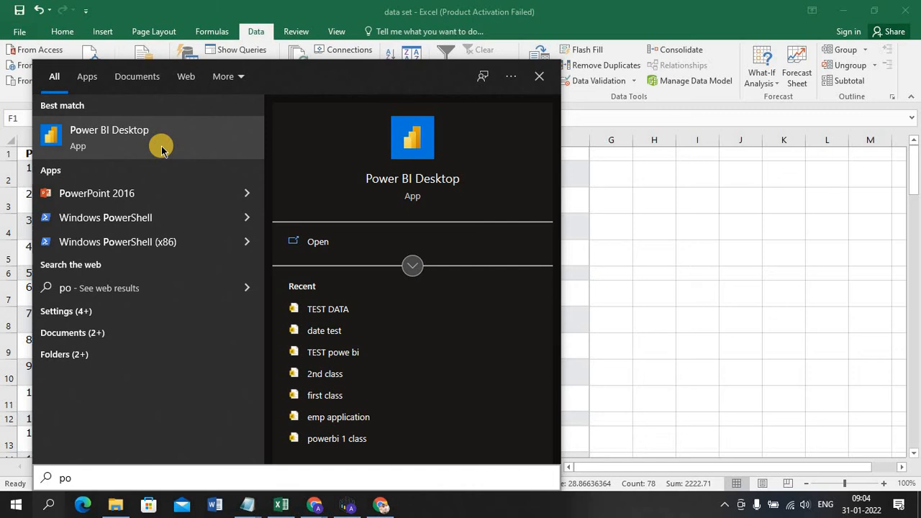
left_click(162, 148)
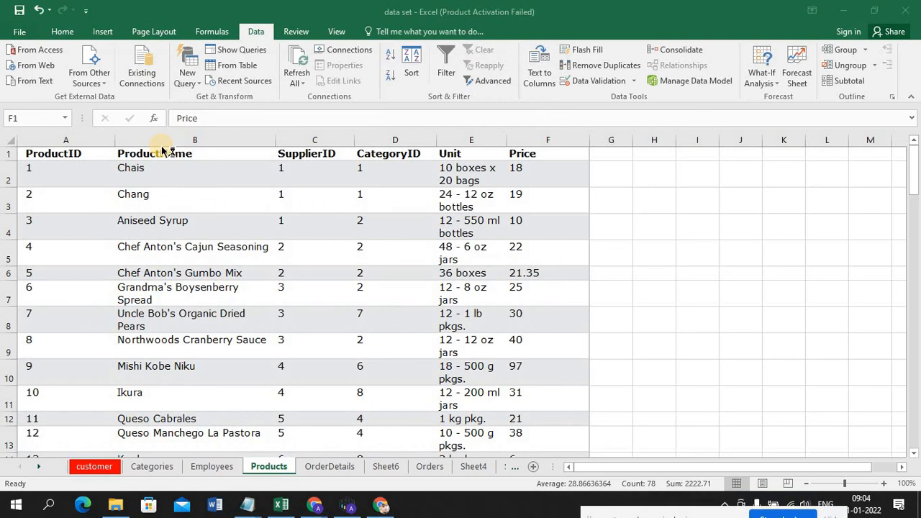
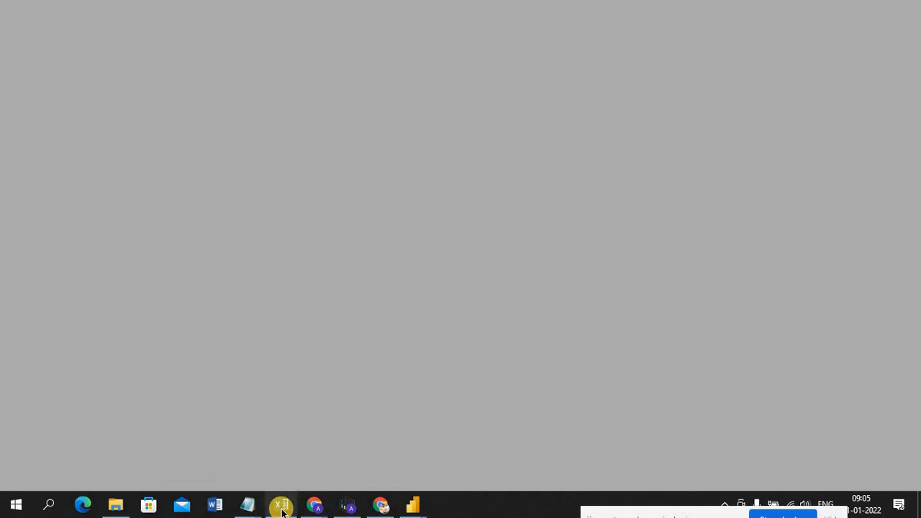
Step: Look through the open untitled Power BI Desktop windows and bring the first one with its start screen to the front
left_click(280, 506)
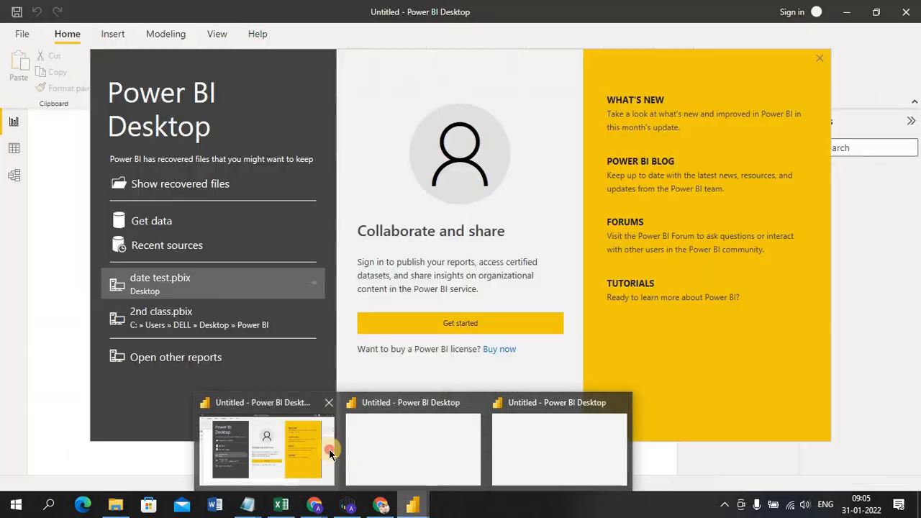
left_click(329, 449)
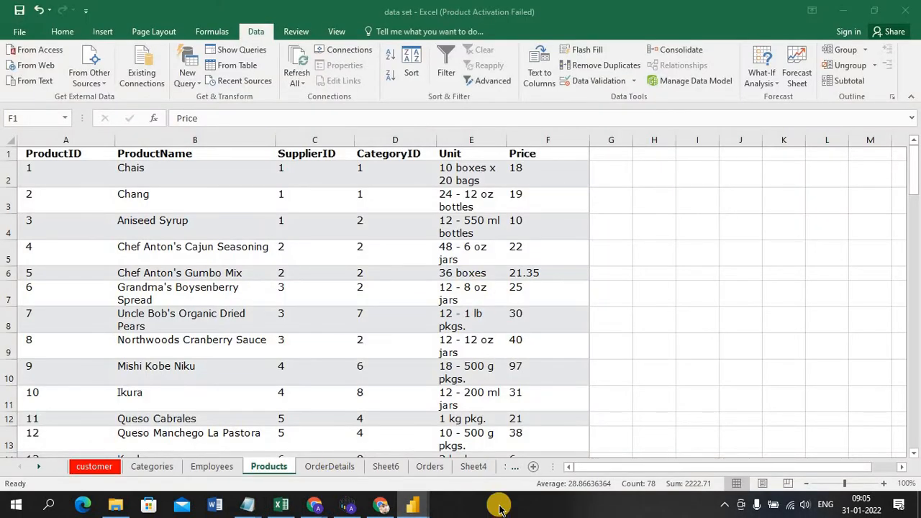
left_click(426, 501)
mouse_move(424, 502)
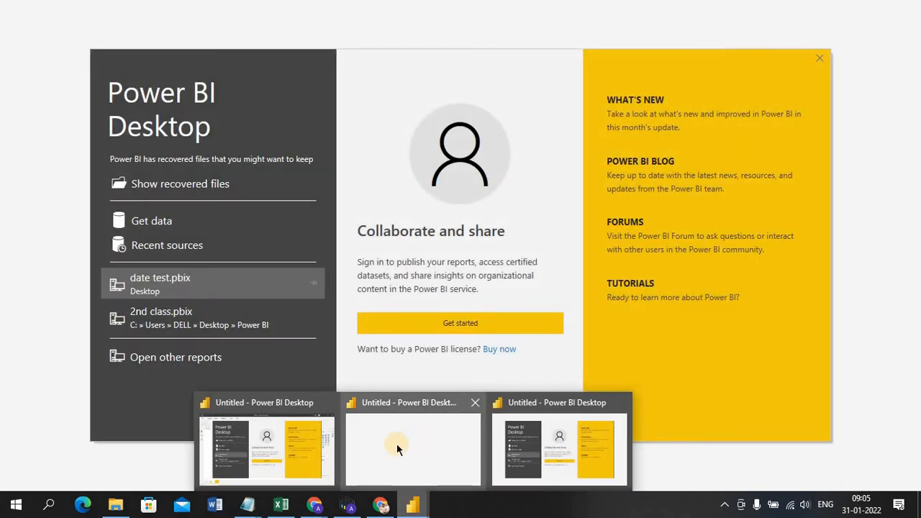
left_click(315, 440)
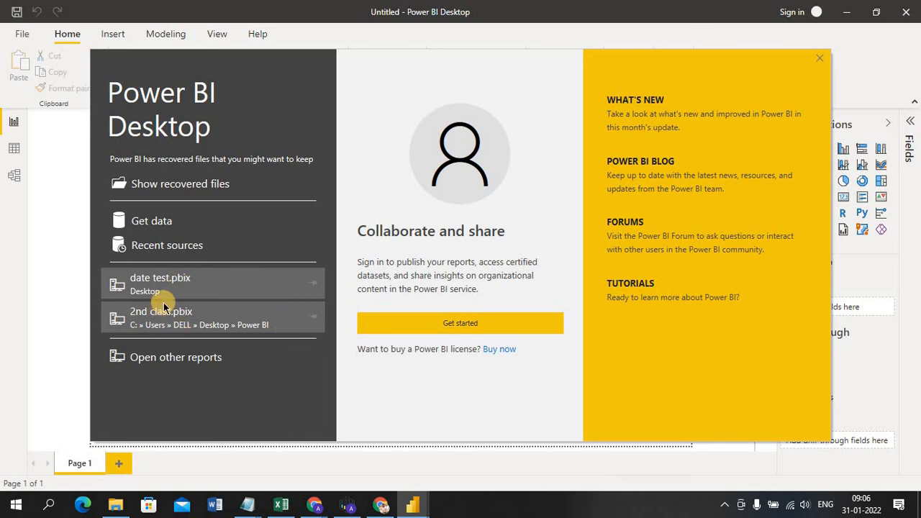
Step: Open the recent report date test.pbix from the start screen
left_click(180, 288)
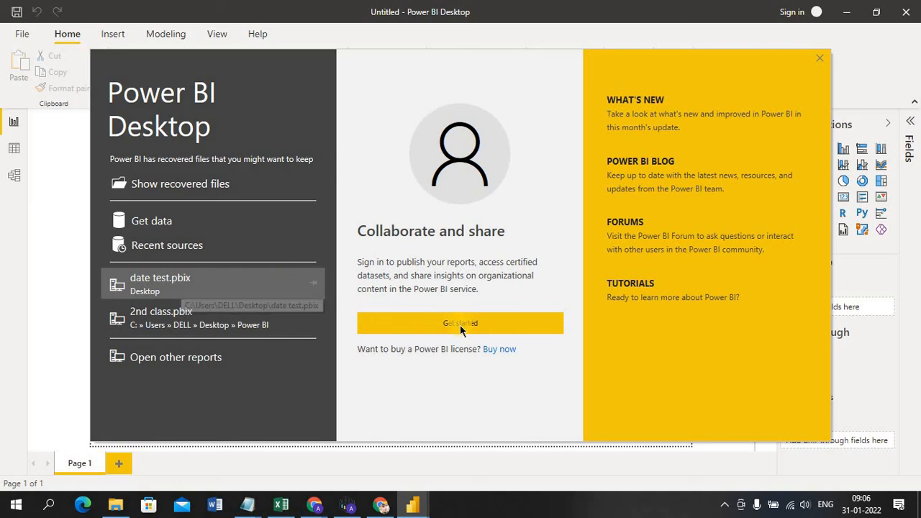
left_click(819, 58)
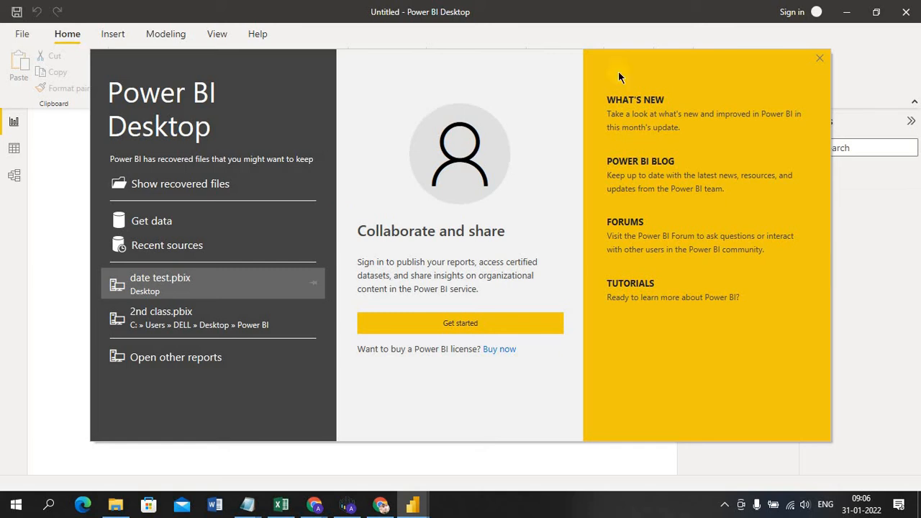
left_click(824, 60)
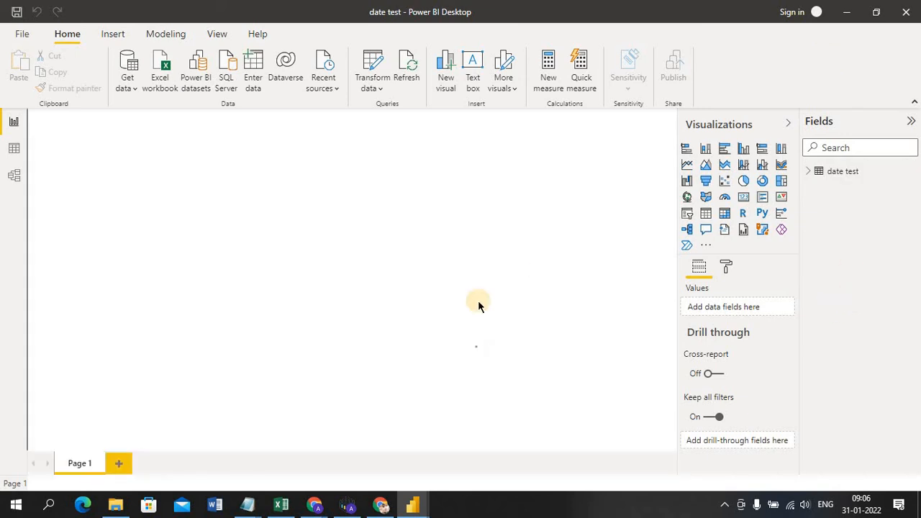
Step: Close the date test report, choosing to remove the recovered files that were not opened
left_click(909, 14)
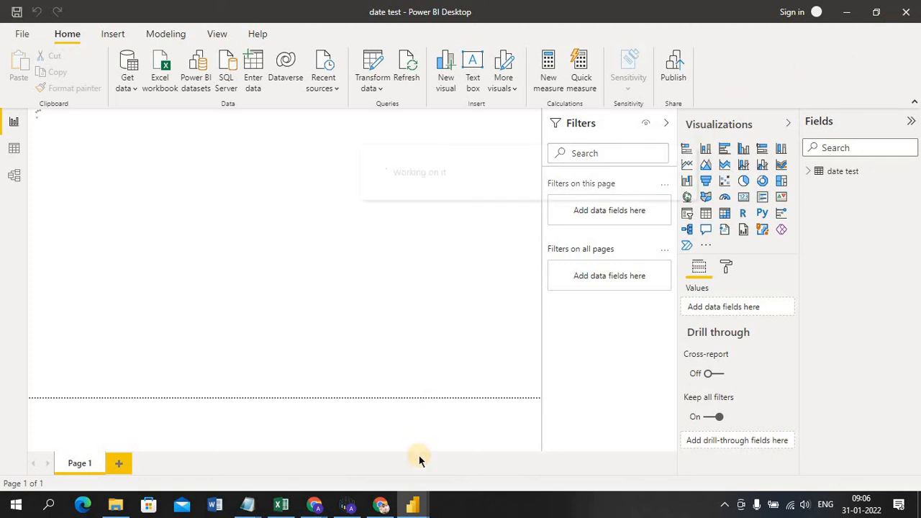
mouse_move(415, 512)
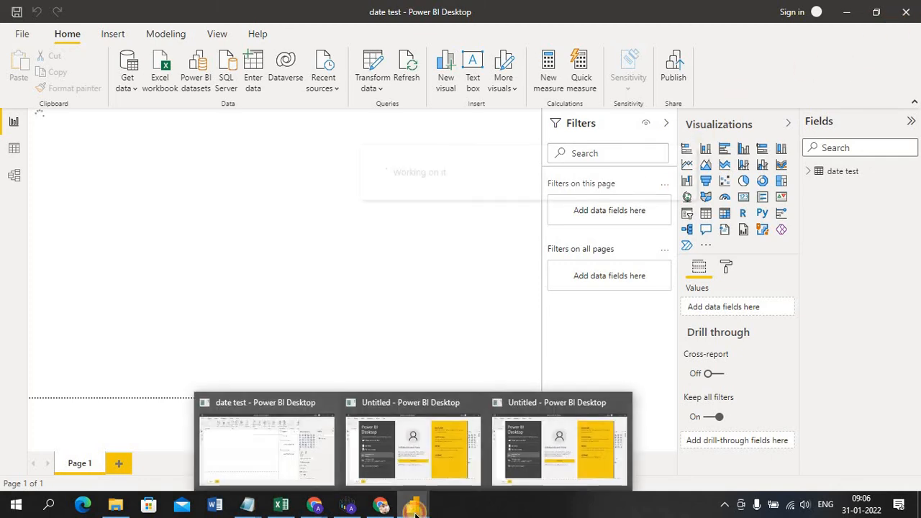
left_click(243, 459)
left_click(538, 293)
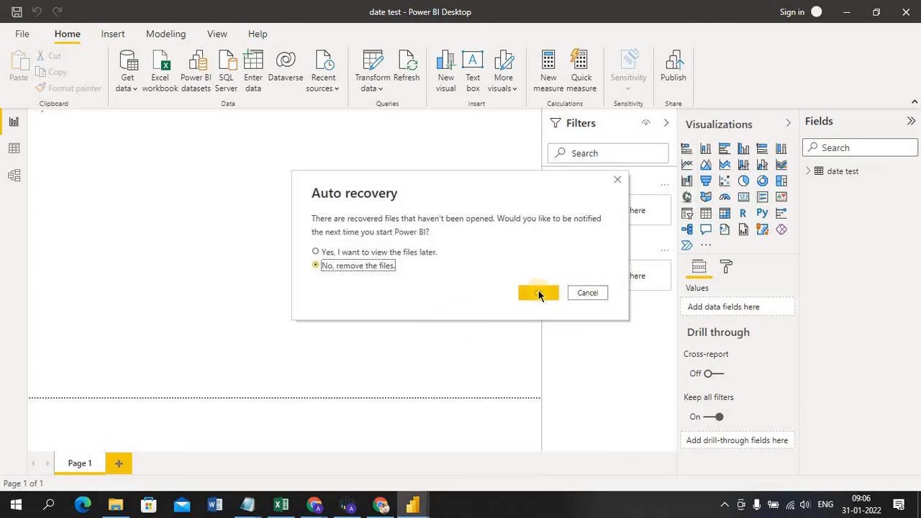
left_click(584, 294)
left_click(908, 11)
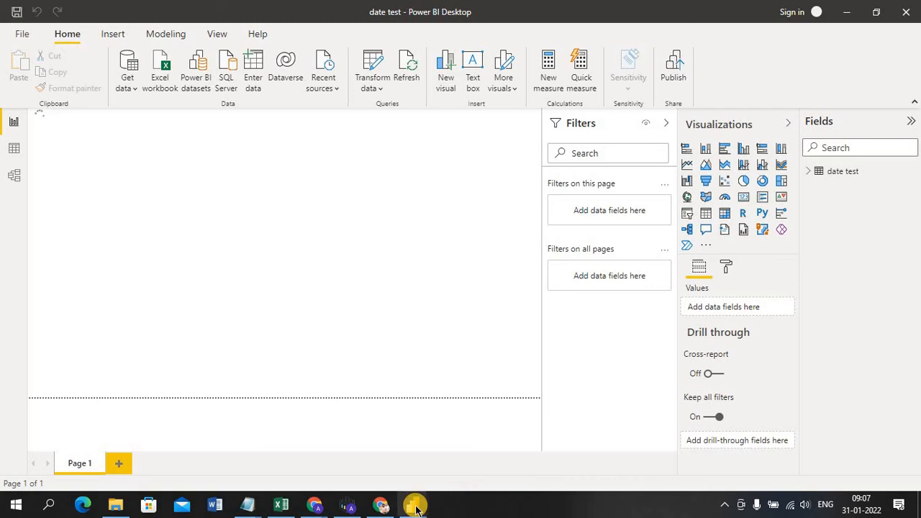
mouse_move(412, 504)
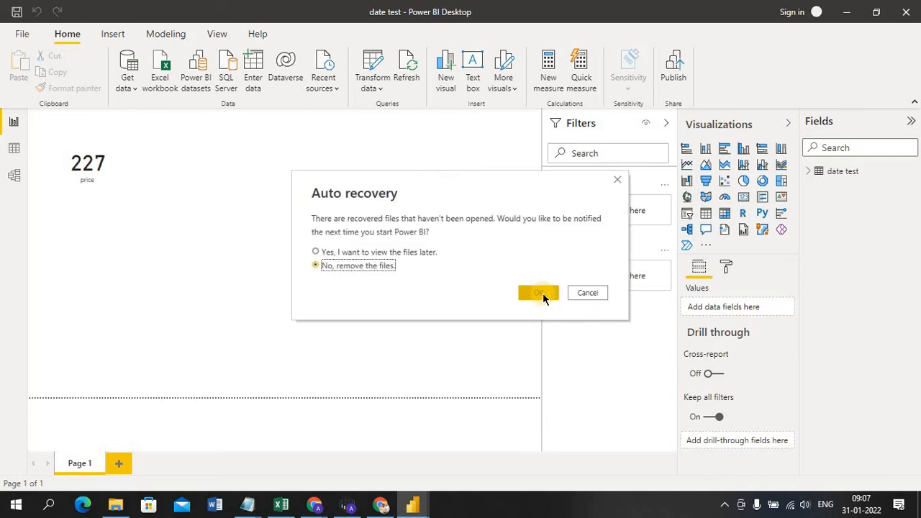
left_click(542, 293)
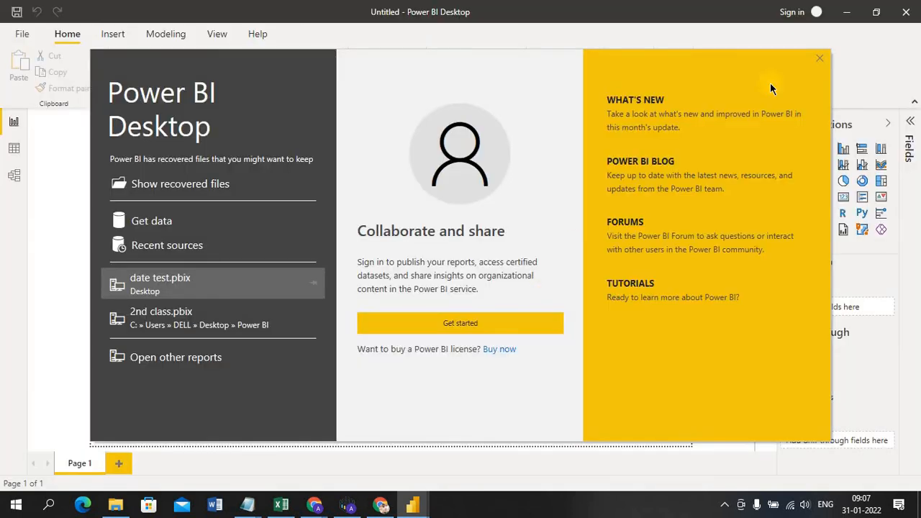
Step: Dismiss the start screen in both open untitled Power BI Desktop windows
left_click(819, 56)
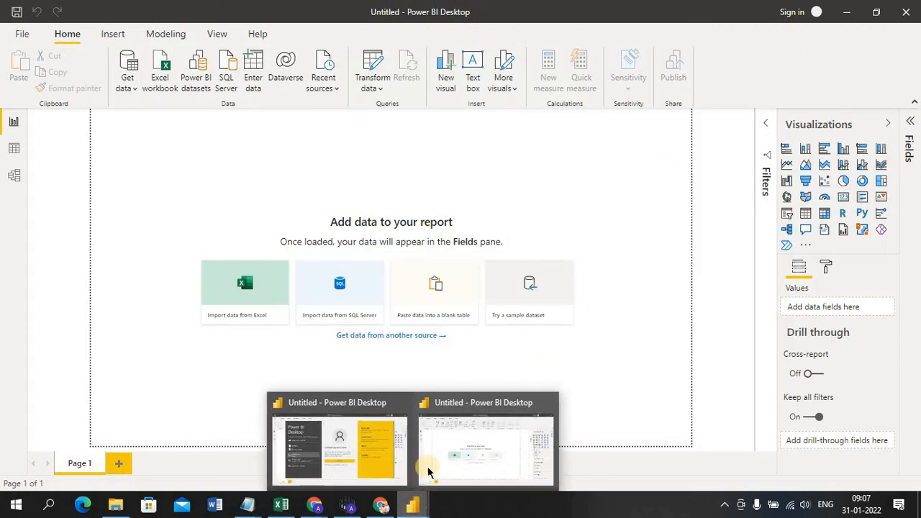
left_click(447, 466)
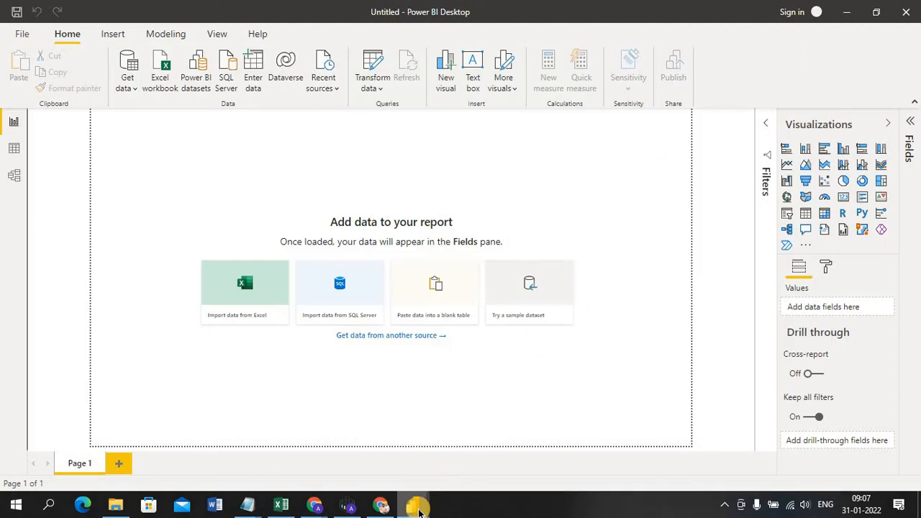
mouse_move(417, 507)
left_click(338, 446)
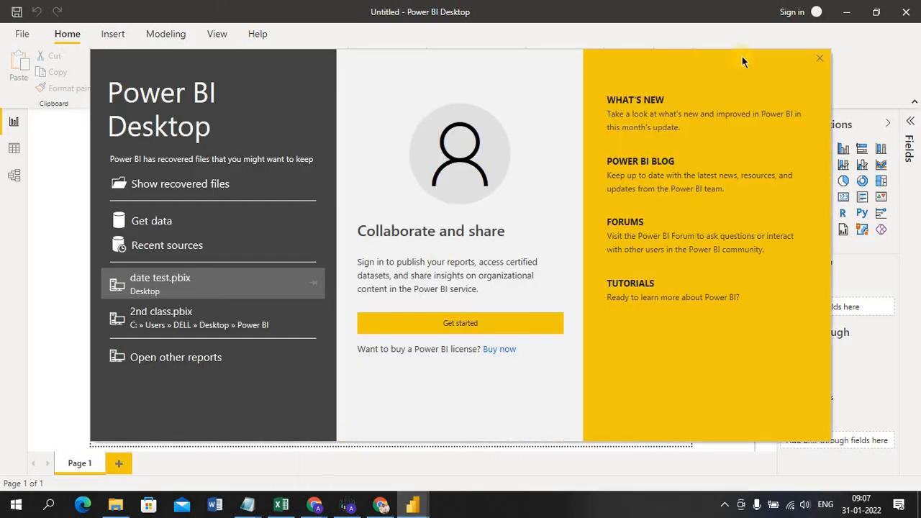
left_click(824, 56)
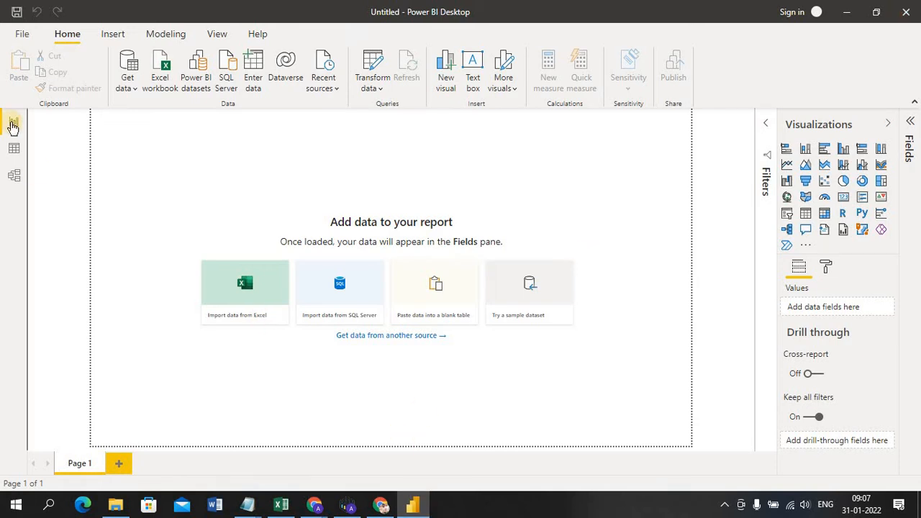
Step: Open date test.pbix from the recent reports and view the fields of its date test table
left_click(22, 34)
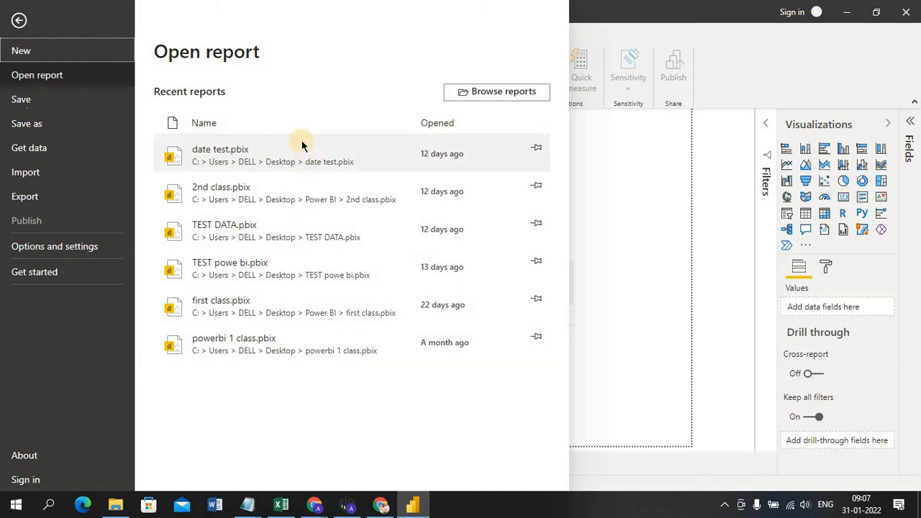
left_click(261, 148)
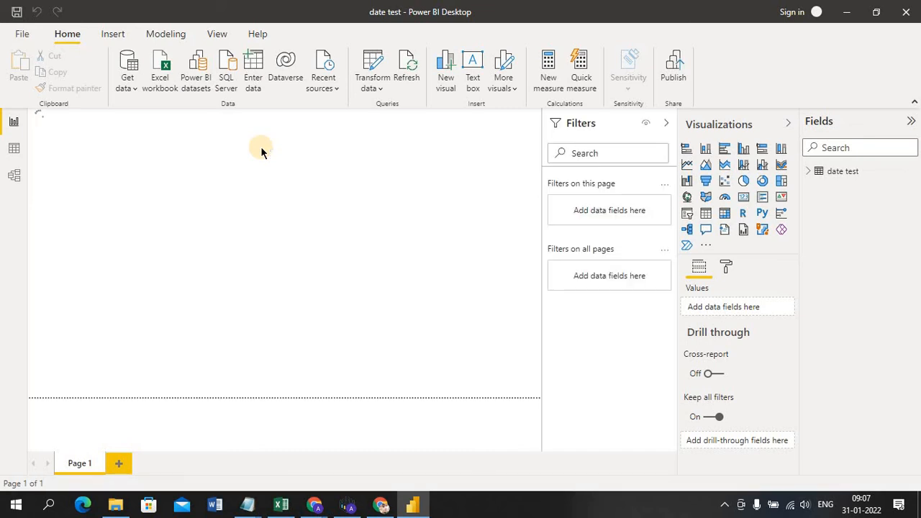
left_click(811, 175)
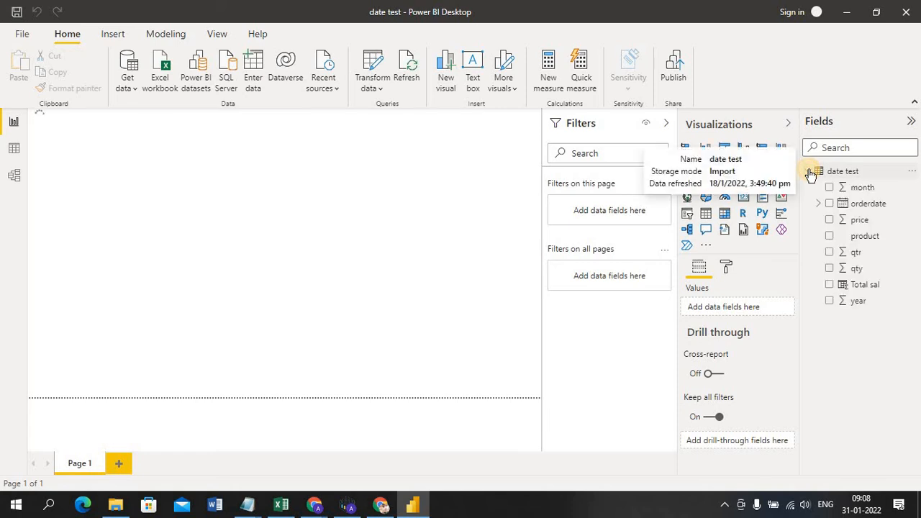
left_click(810, 174)
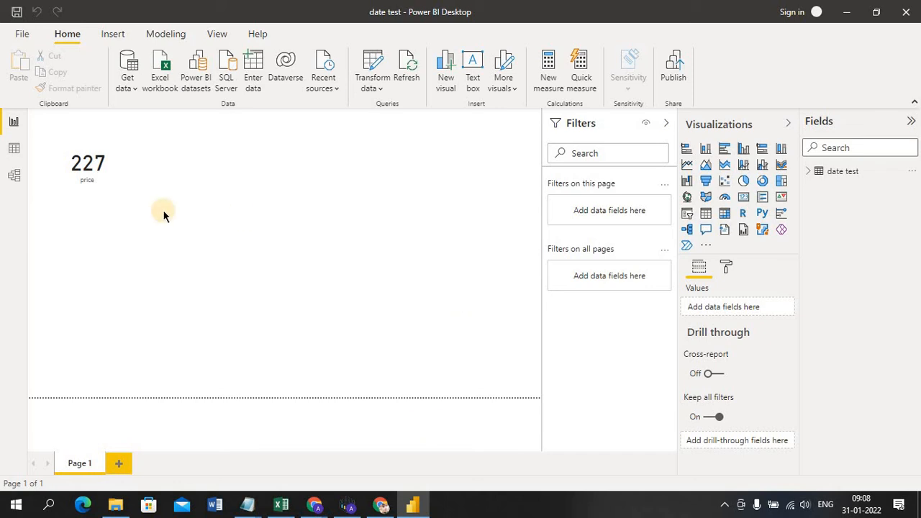
Step: Browse the Desktop's Power BI folder for saved reports, cancel without opening one, and select the price card on the report page
left_click(21, 35)
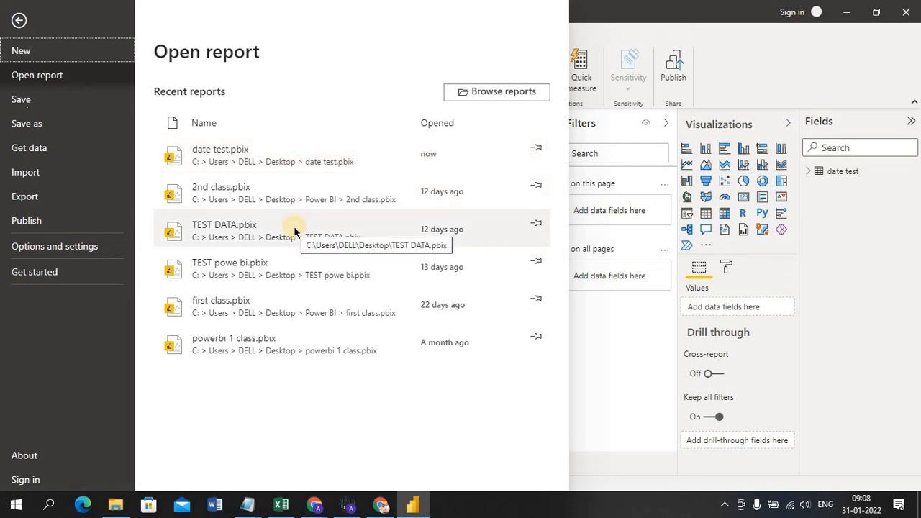
left_click(511, 88)
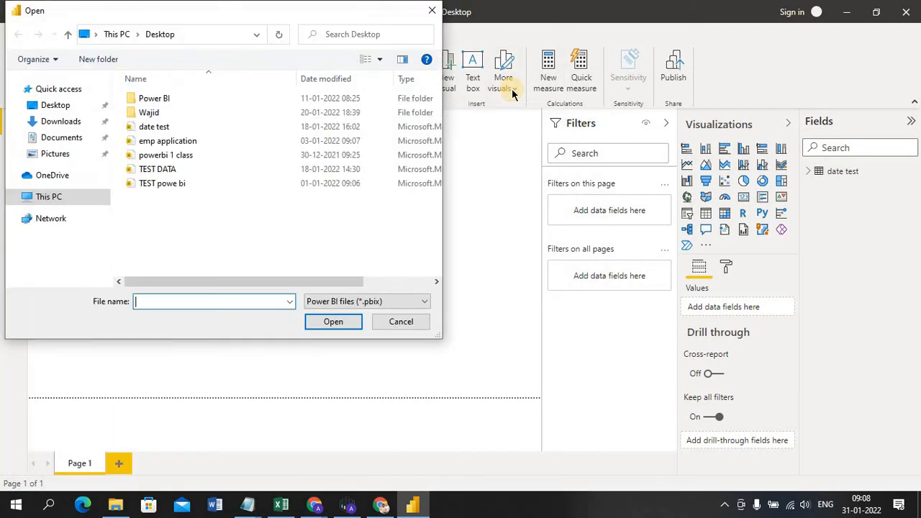
double_click(205, 100)
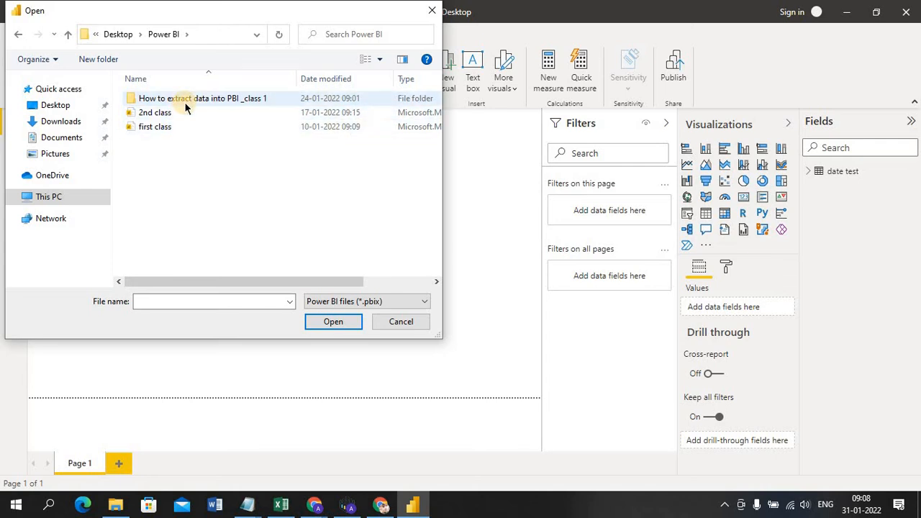
left_click(403, 322)
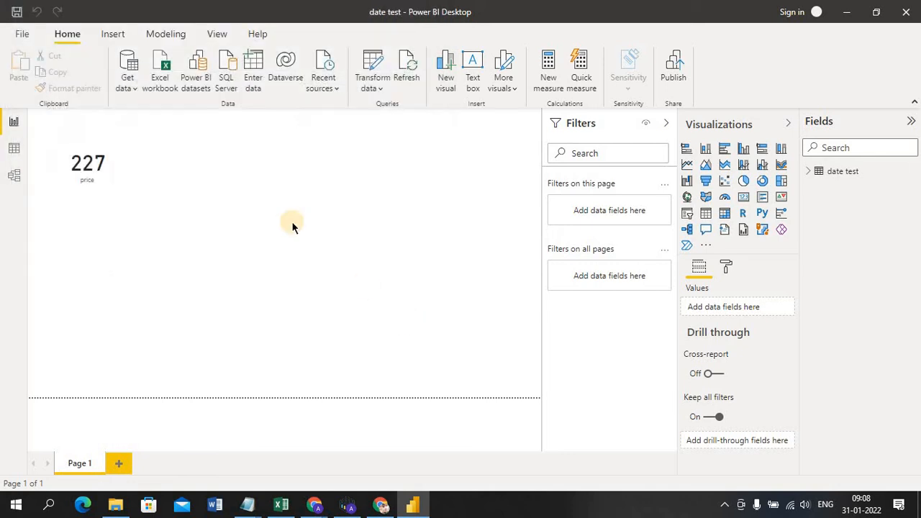
left_click(104, 158)
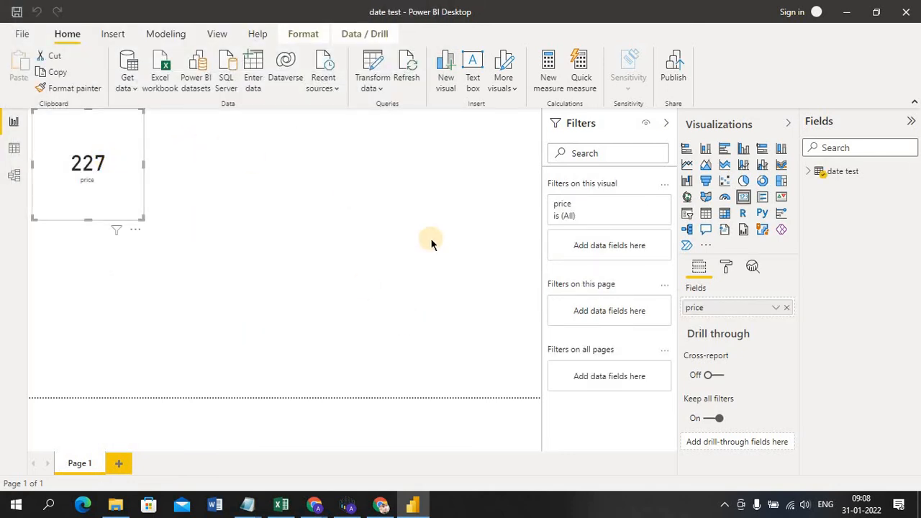
Step: Create a new report, dismiss its start screen and bring the new untitled window to the front
left_click(22, 36)
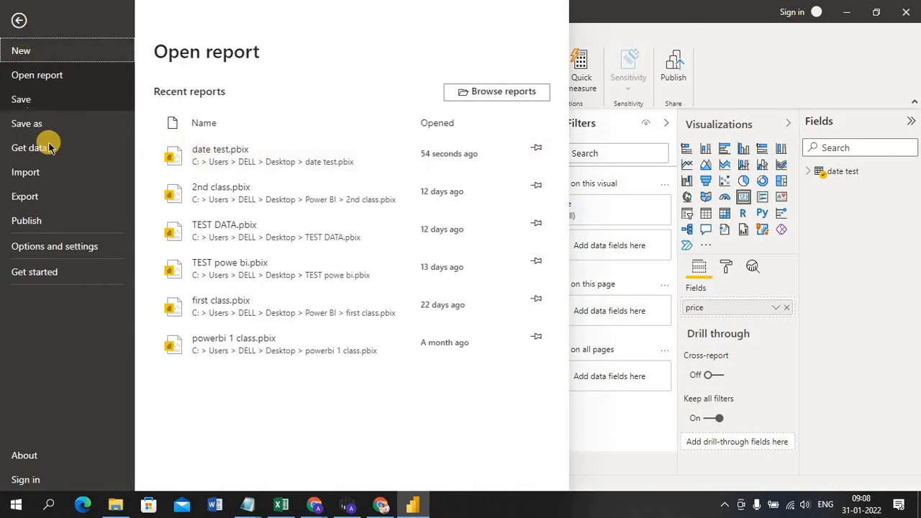
left_click(80, 55)
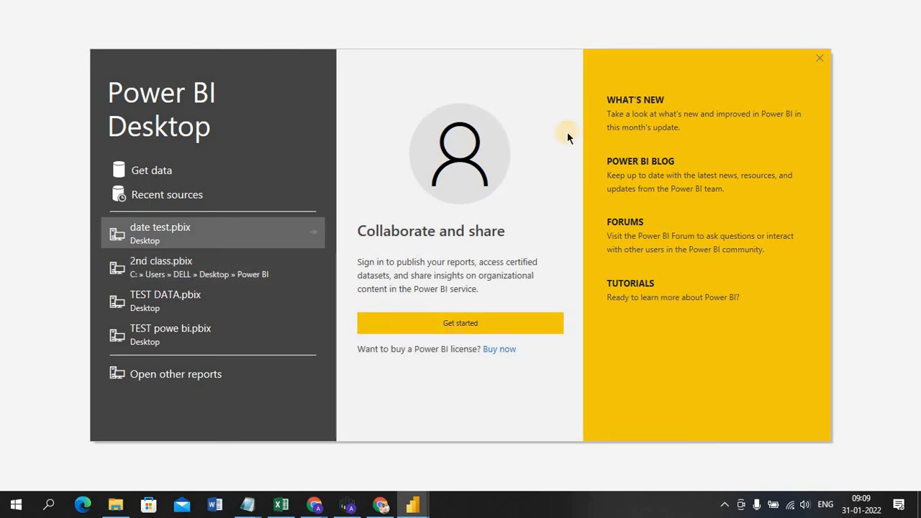
left_click(821, 60)
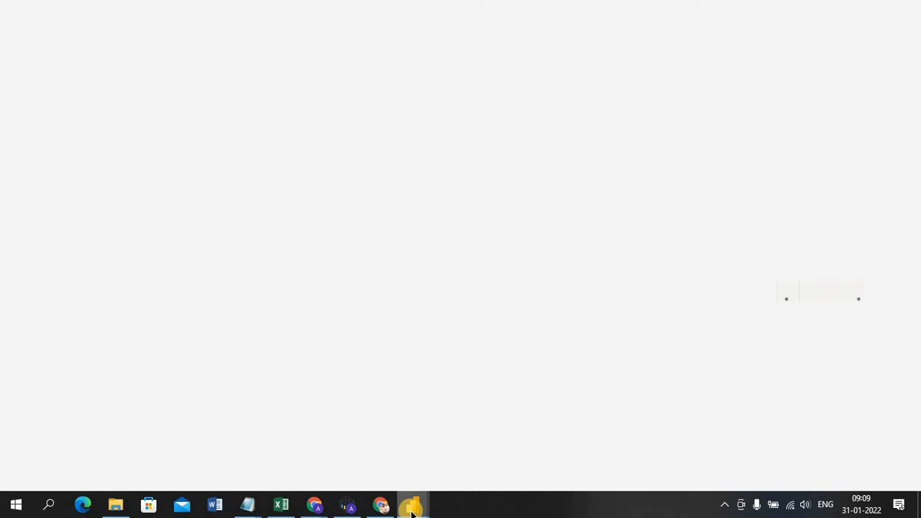
mouse_move(411, 504)
mouse_move(403, 411)
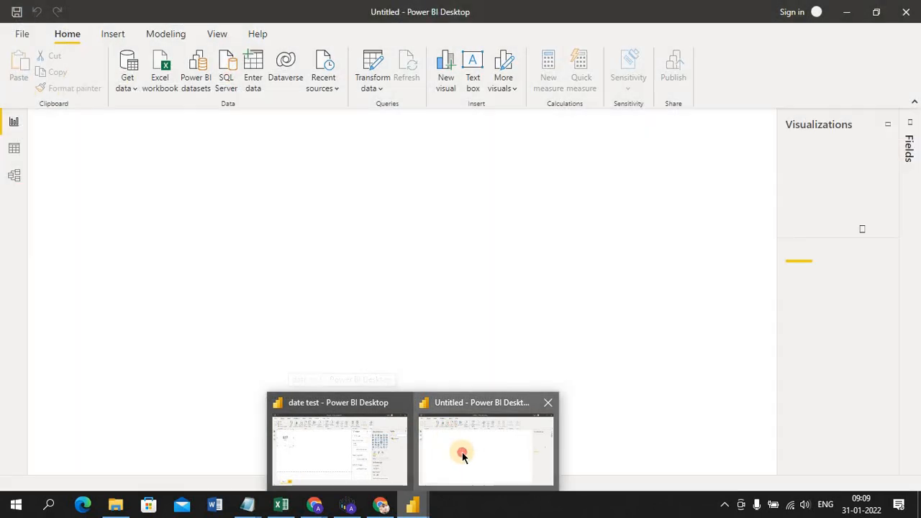
left_click(462, 452)
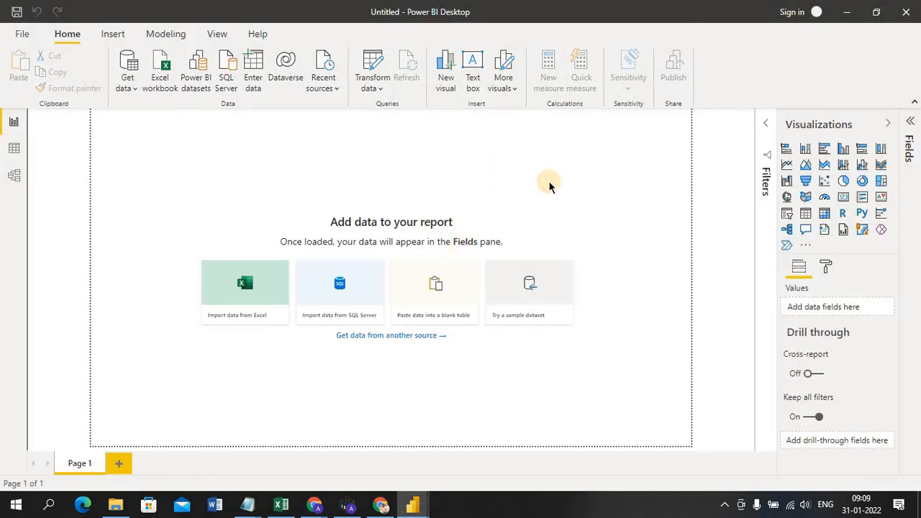
Step: Connect the new report to the Excel workbook "data set" on the Desktop
left_click(130, 83)
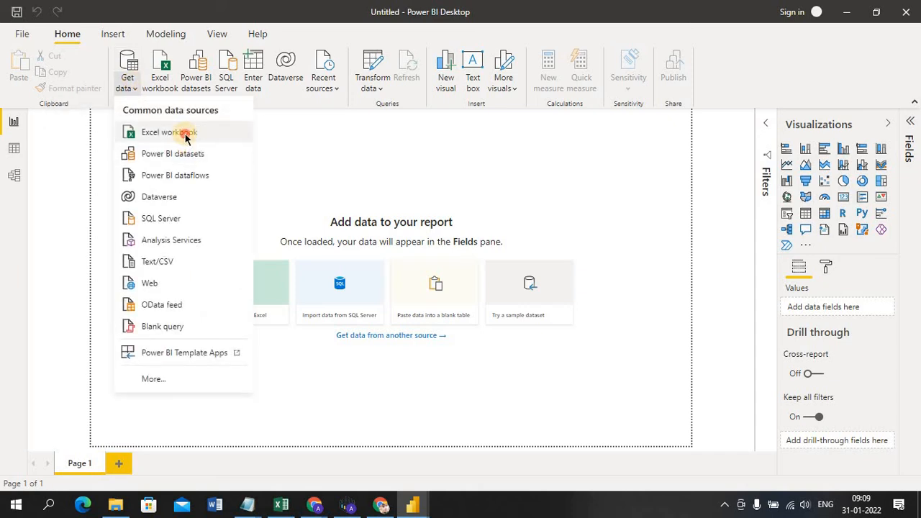
left_click(185, 138)
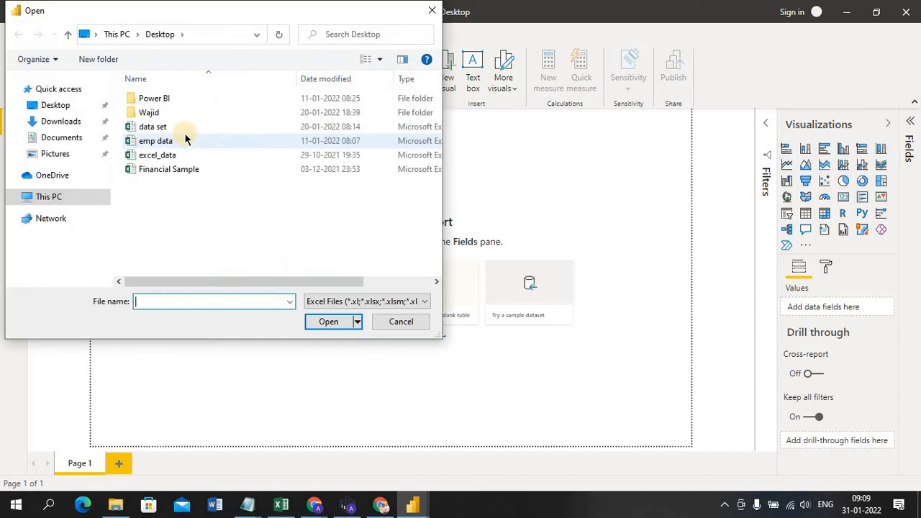
double_click(160, 127)
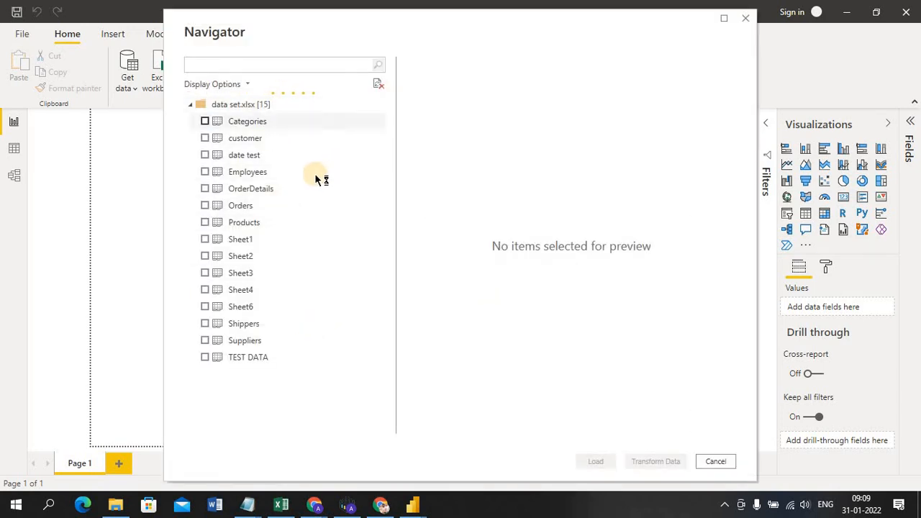
Step: Select the Categories, customer, Employees, OrderDetails, Orders, Shippers and Suppliers sheets of data set.xlsx for import
left_click(204, 122)
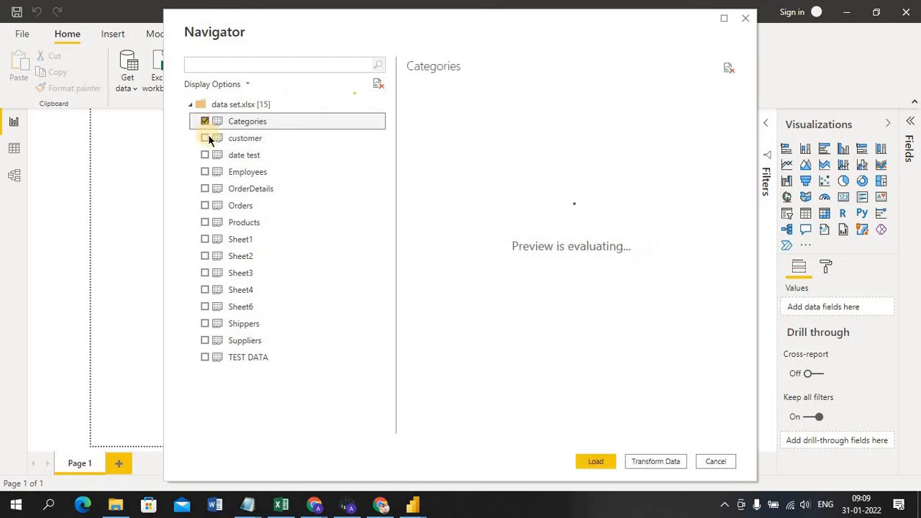
left_click(205, 138)
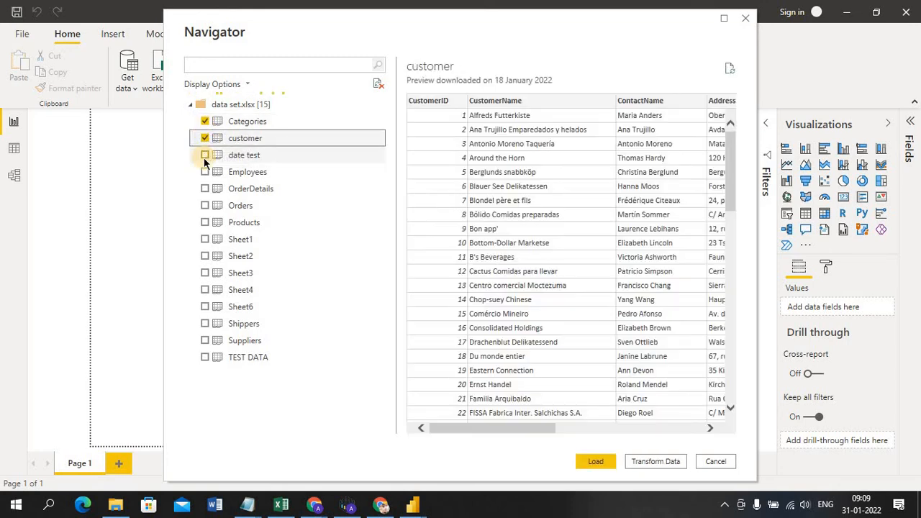
left_click(205, 155)
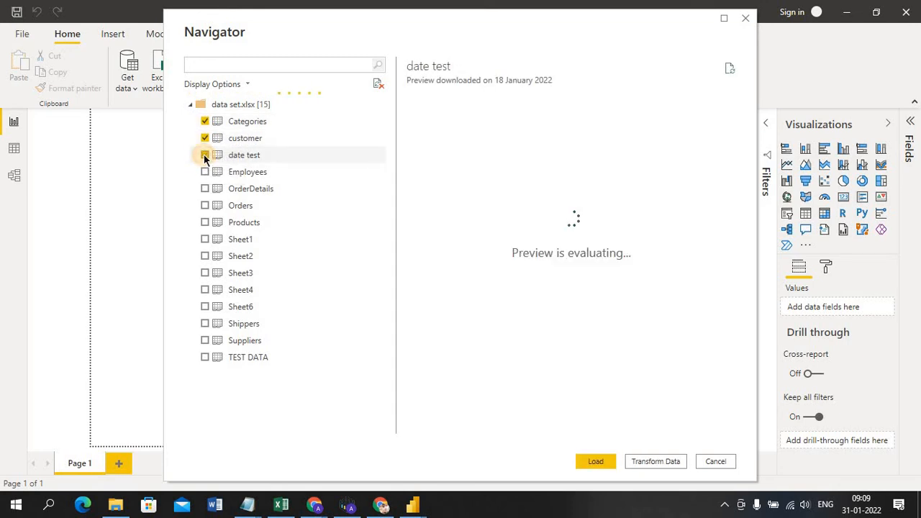
left_click(204, 172)
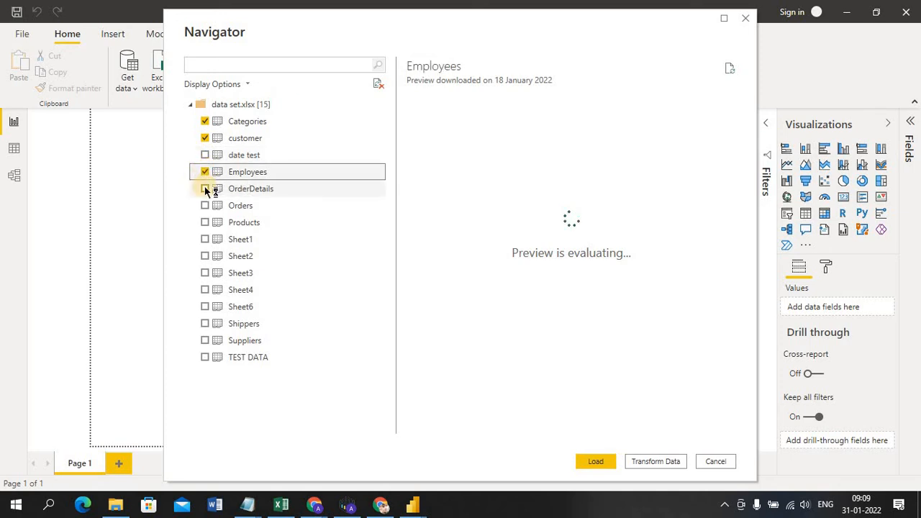
left_click(205, 189)
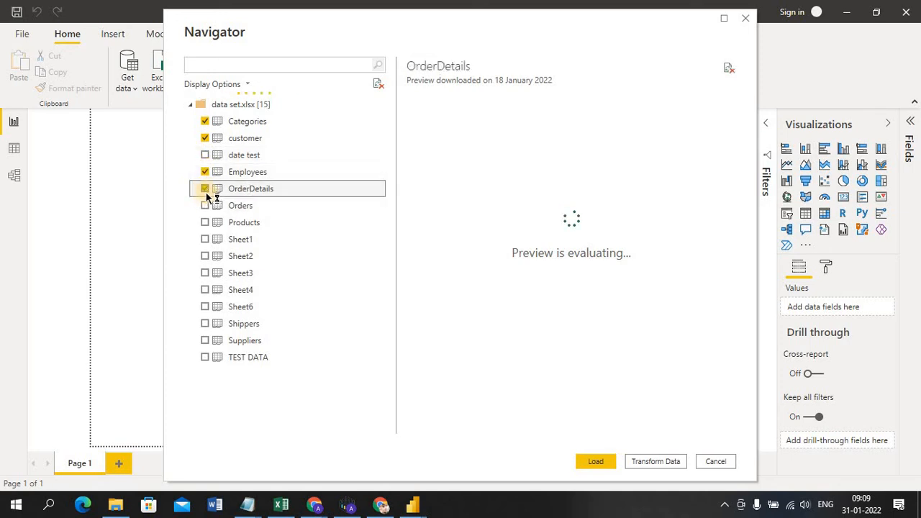
left_click(205, 207)
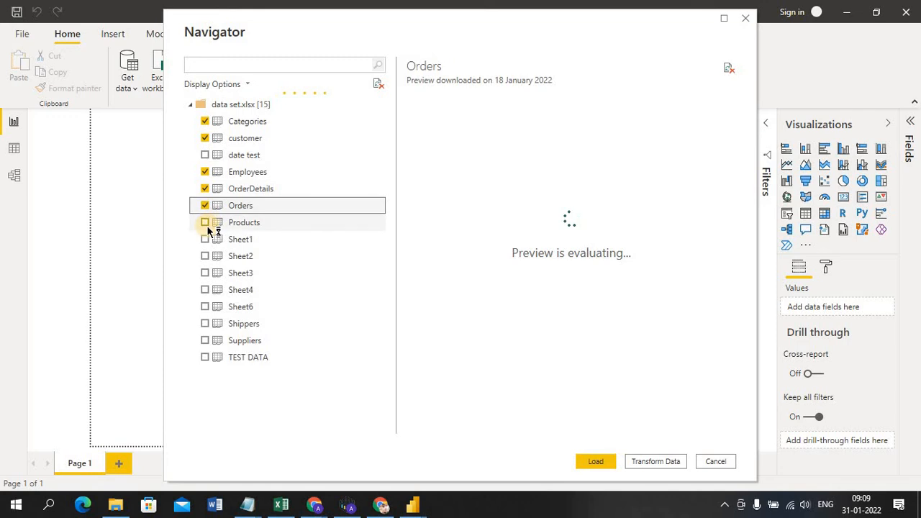
left_click(215, 223)
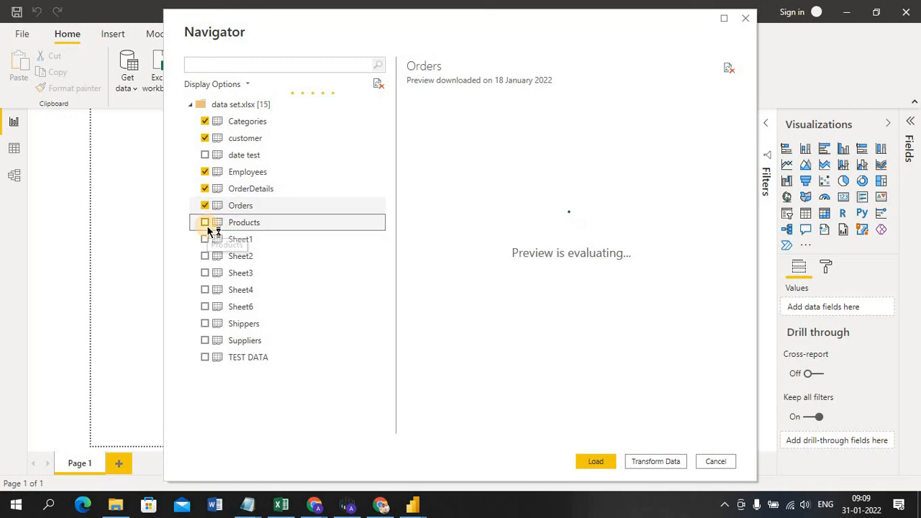
left_click(206, 324)
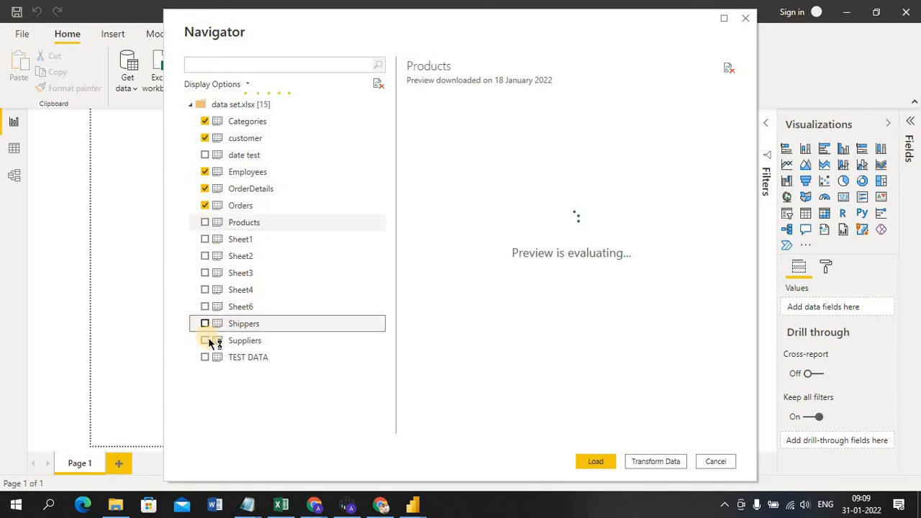
left_click(207, 324)
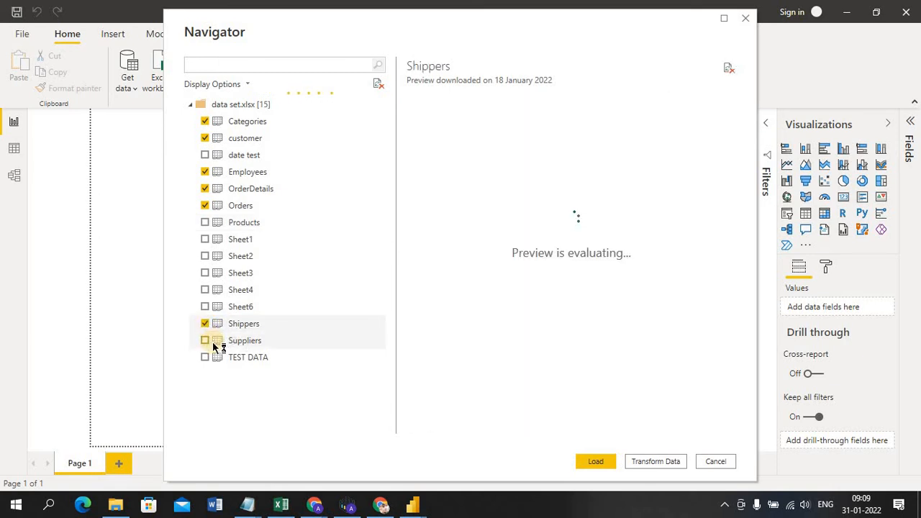
left_click(208, 341)
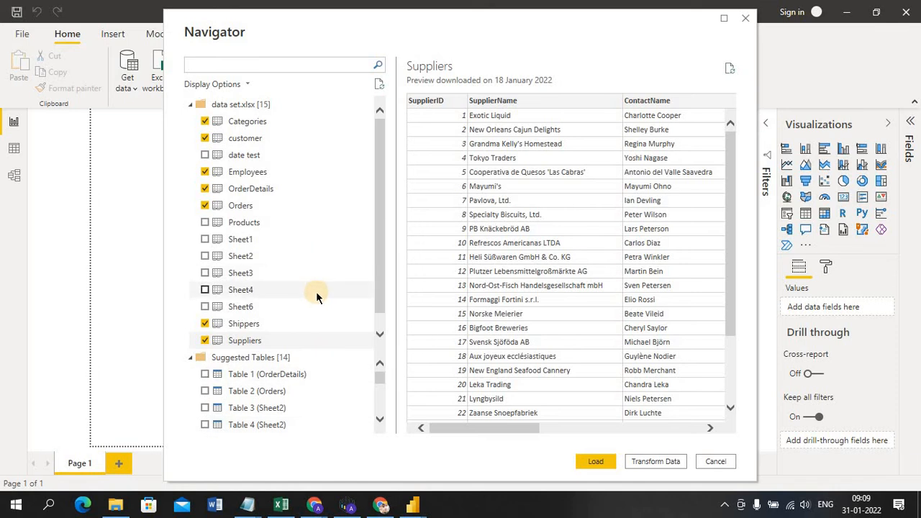
Step: Load the selected tables into the report, review the load results down to Suppliers and dismiss them
left_click(597, 461)
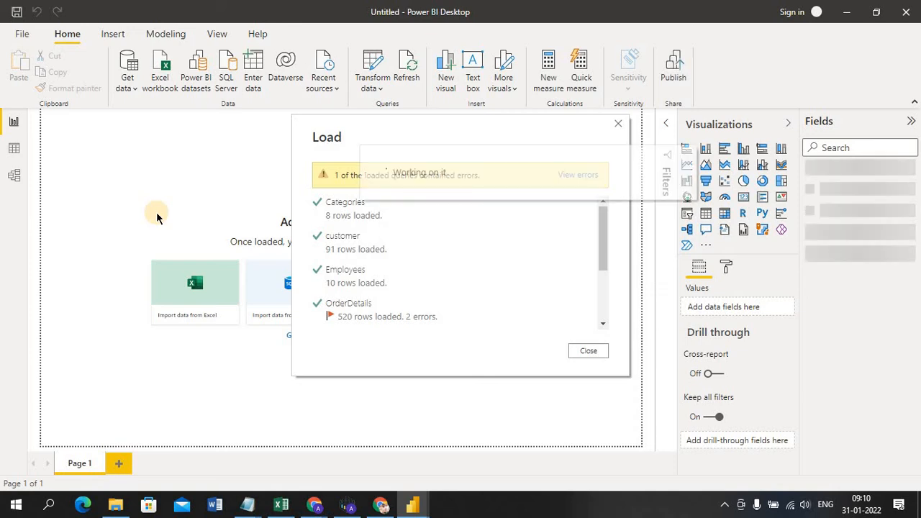
left_click(603, 317)
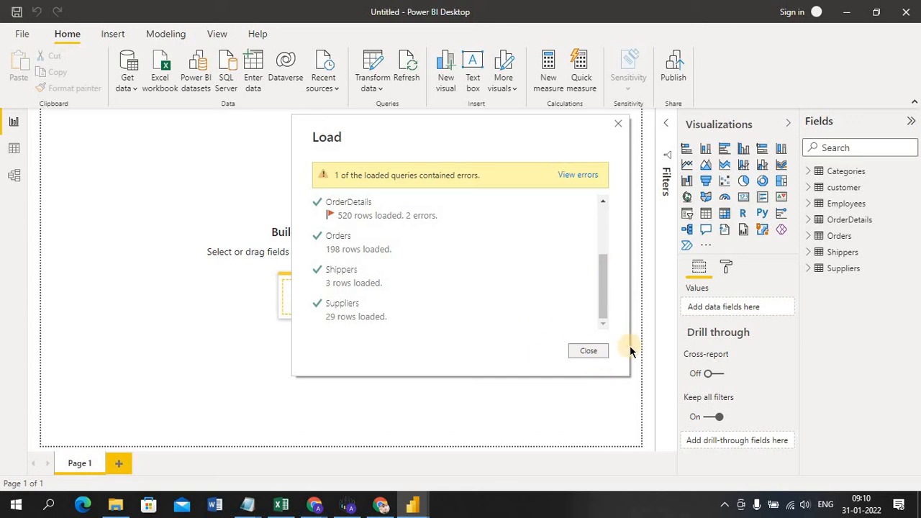
left_click(594, 349)
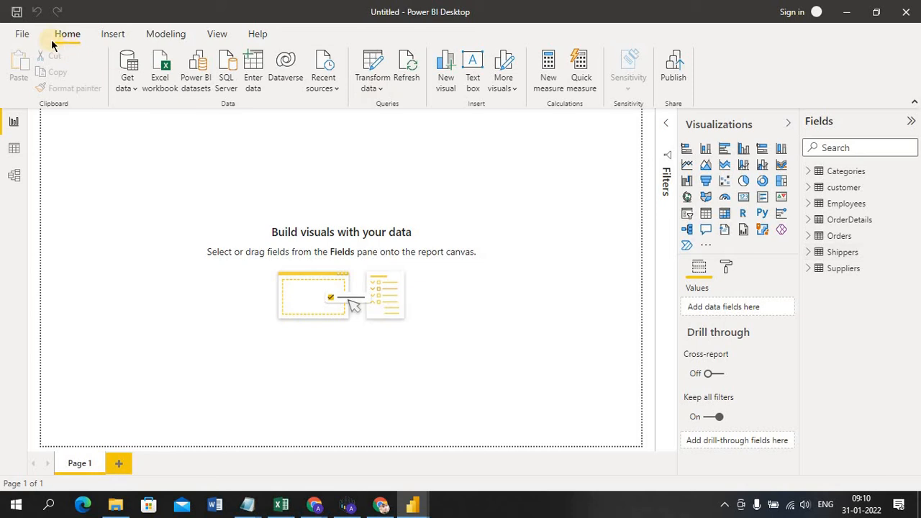
Step: Save the report as "App Dev Activity PBI" in the Desktop's Power BI folder
left_click(24, 35)
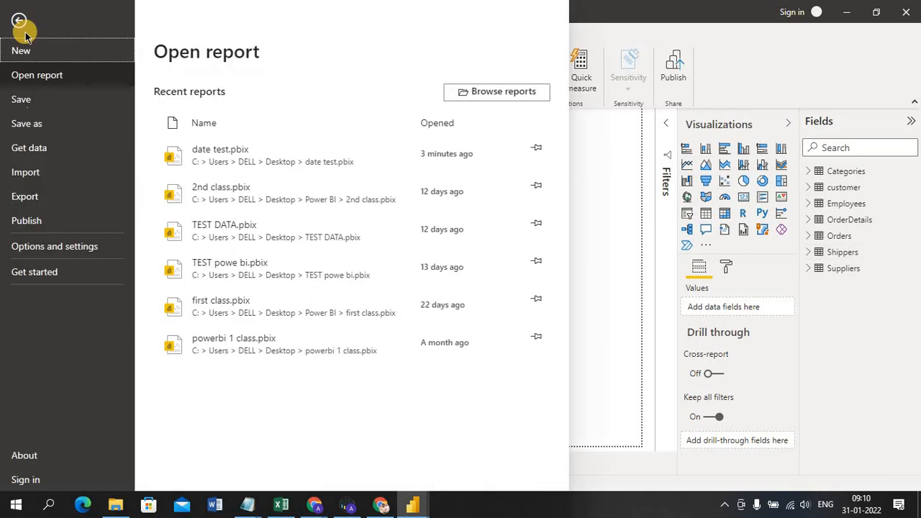
left_click(31, 115)
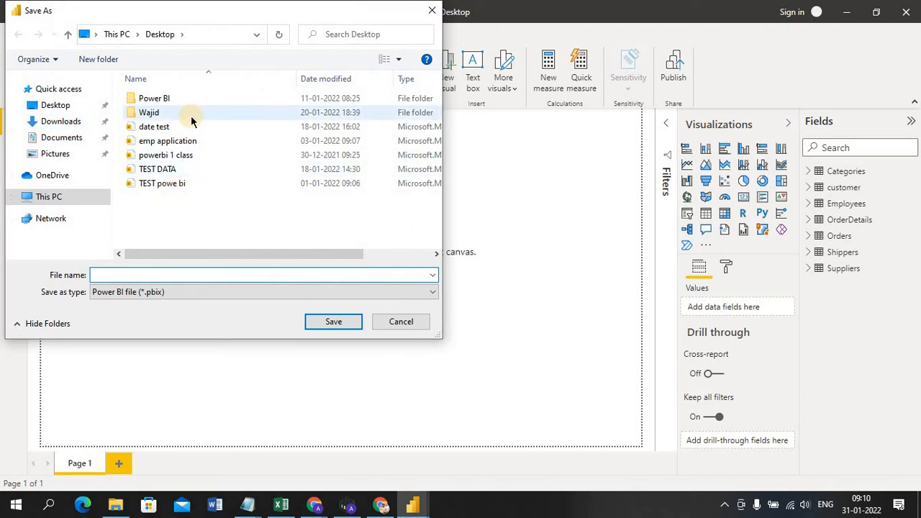
double_click(179, 103)
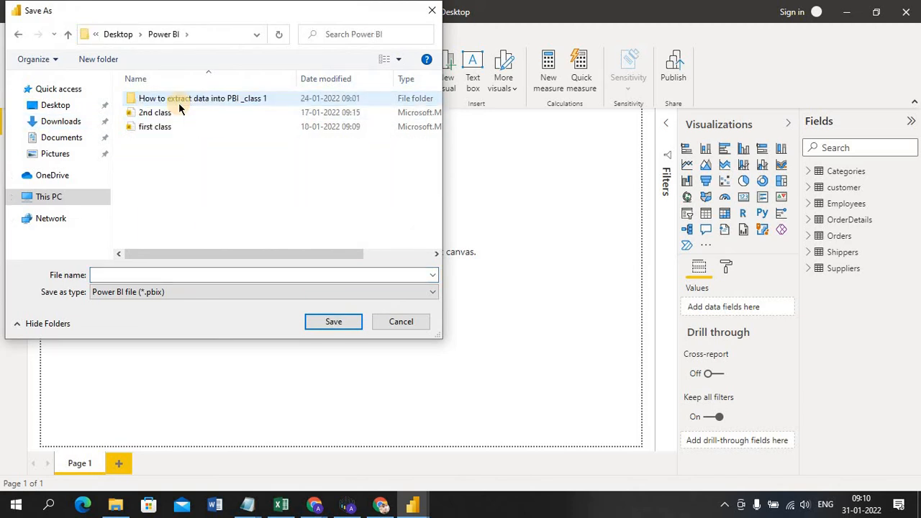
left_click(179, 274)
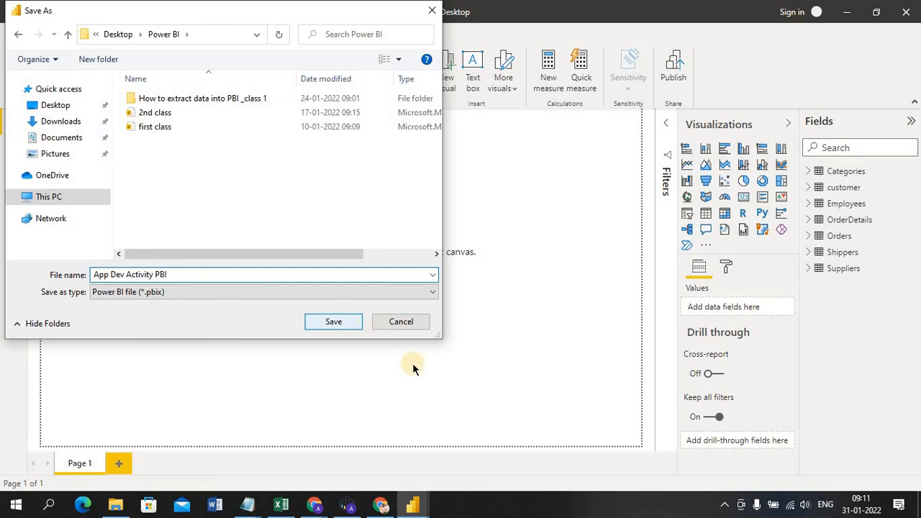
left_click(319, 322)
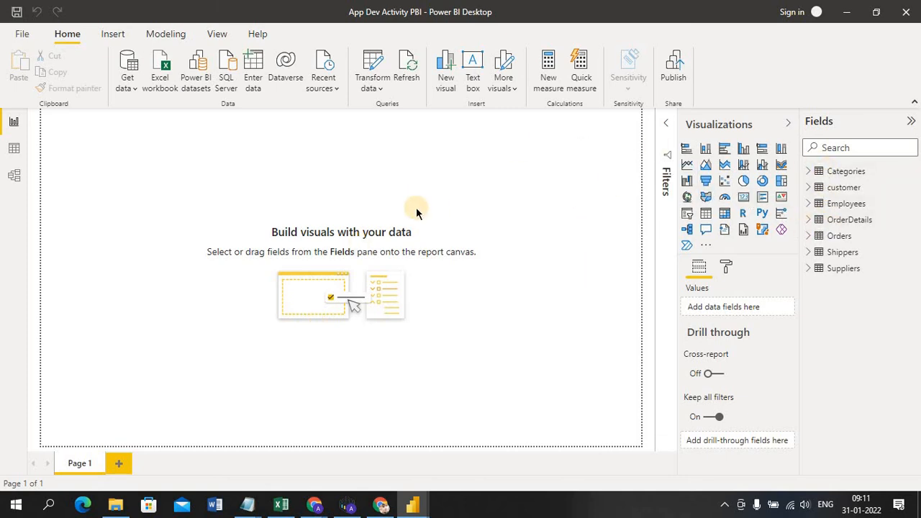
Step: Insert a text box reading "Sales Analysis" on Page 1 and set its text to font size 36
left_click(474, 81)
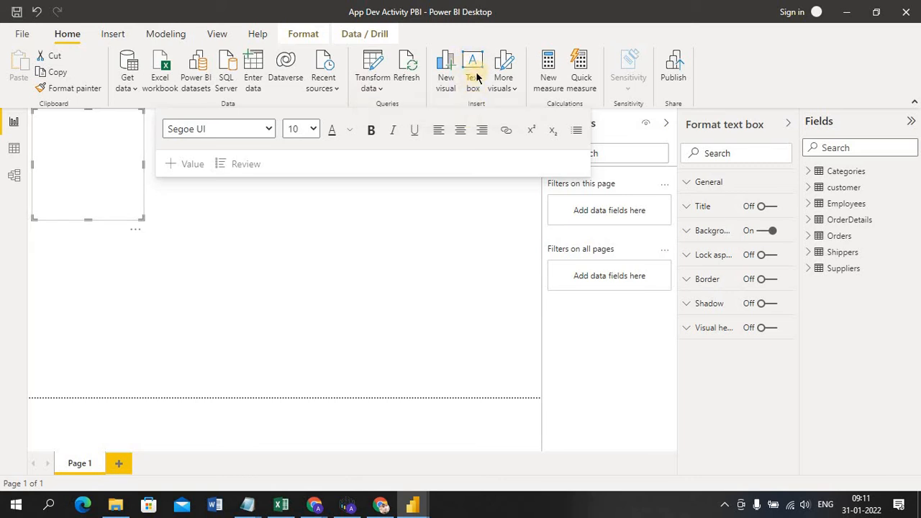
left_click(110, 136)
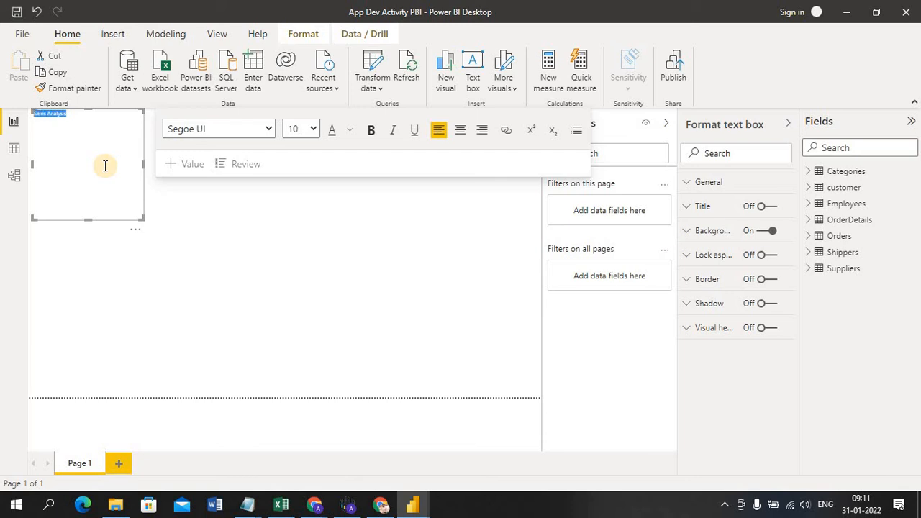
left_click(313, 129)
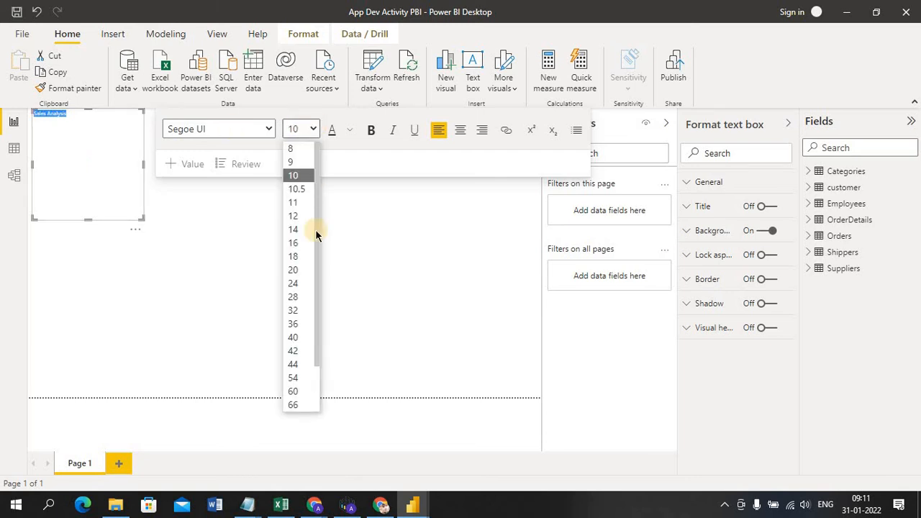
left_click(294, 323)
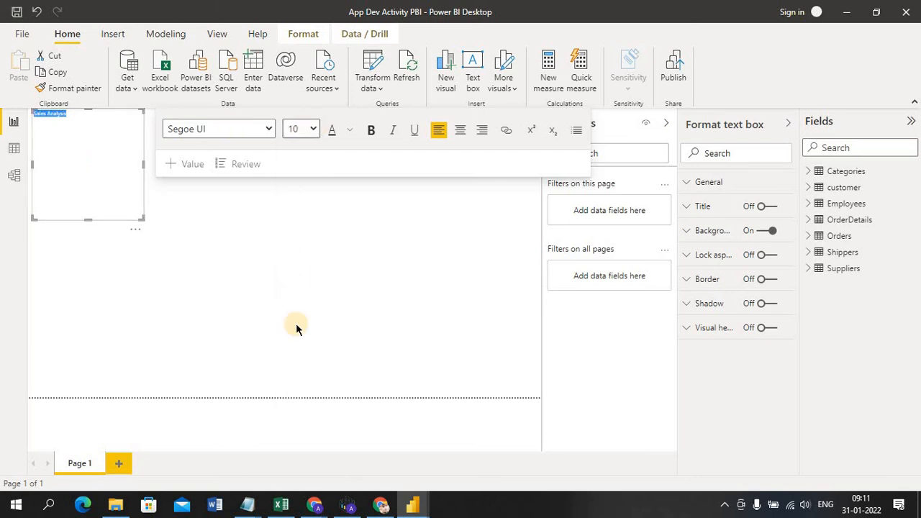
Step: Change the "Sales Analysis" text to the Cambria font and make it bold
left_click(268, 128)
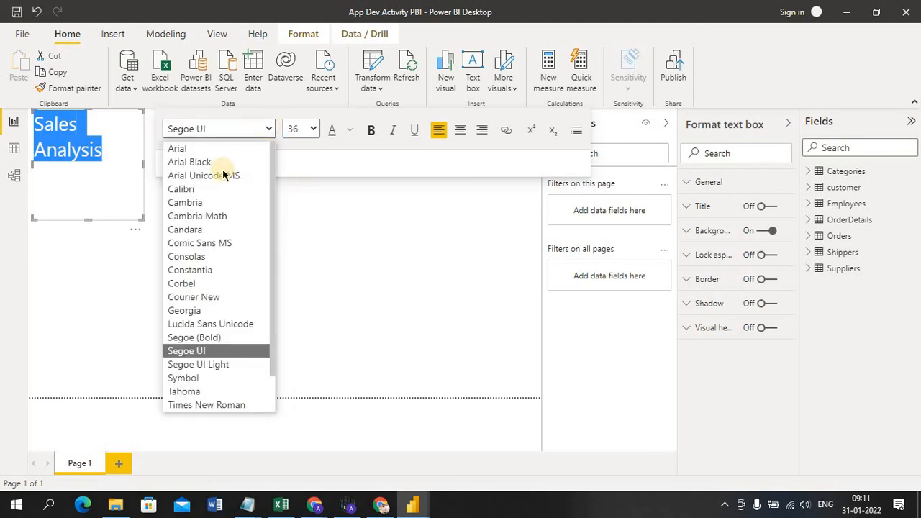
left_click(209, 203)
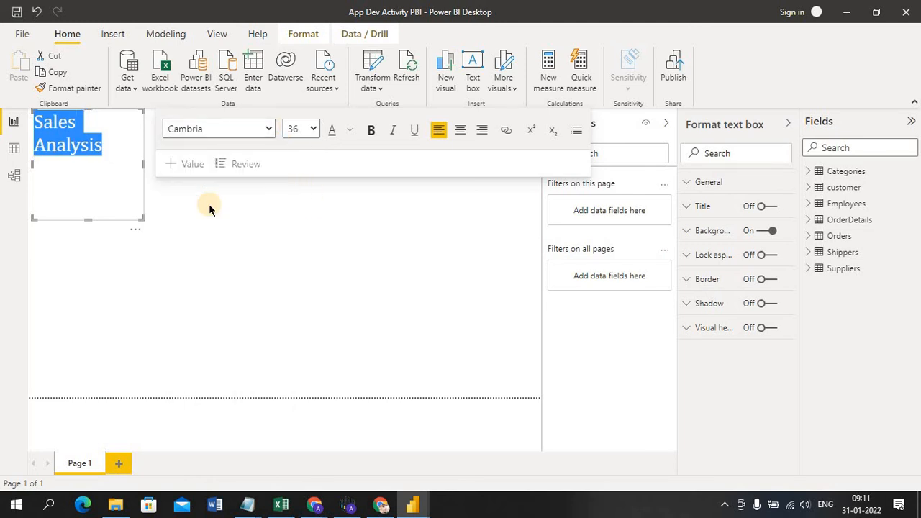
left_click(371, 131)
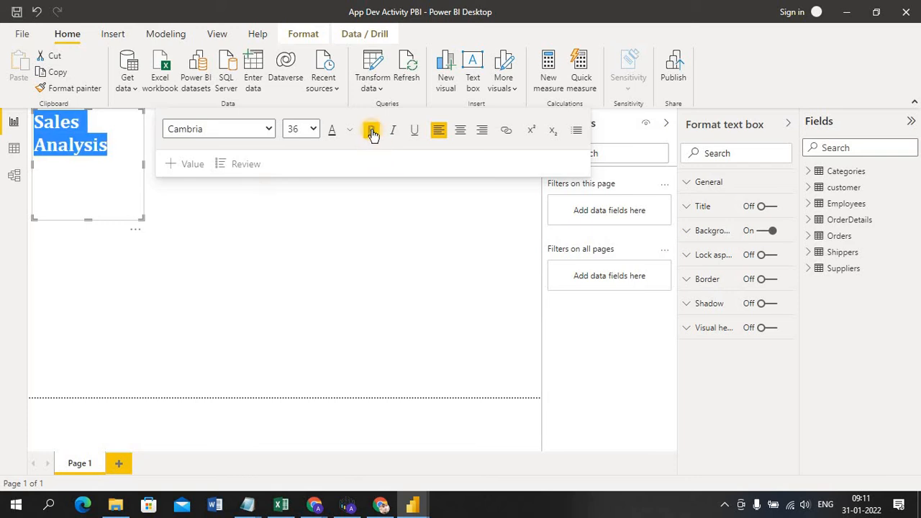
Step: Widen the title text box so "Sales Analysis" fits on one line, and reduce its height to that line
left_click(115, 146)
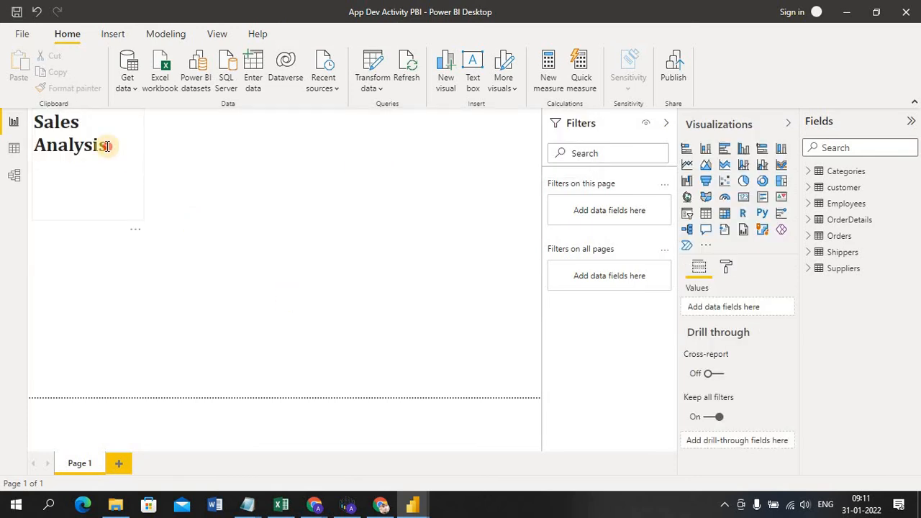
left_click(143, 162)
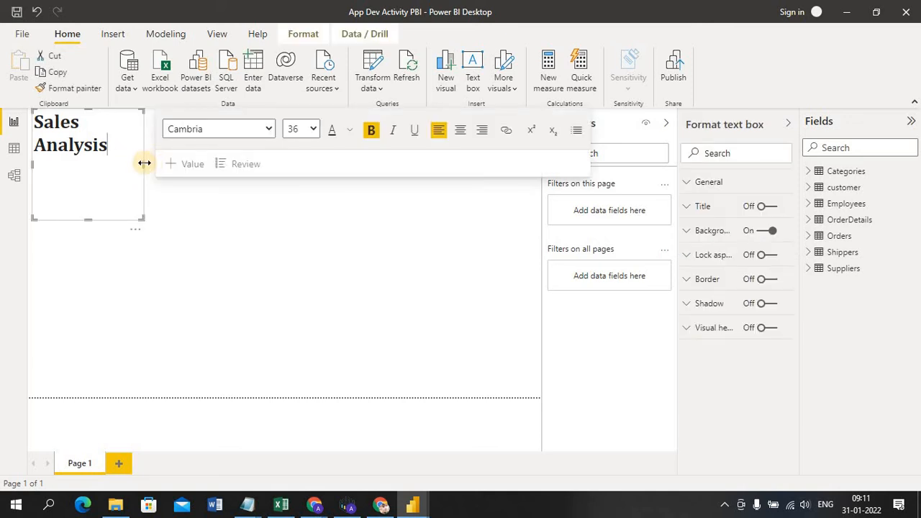
left_click_drag(143, 163, 207, 153)
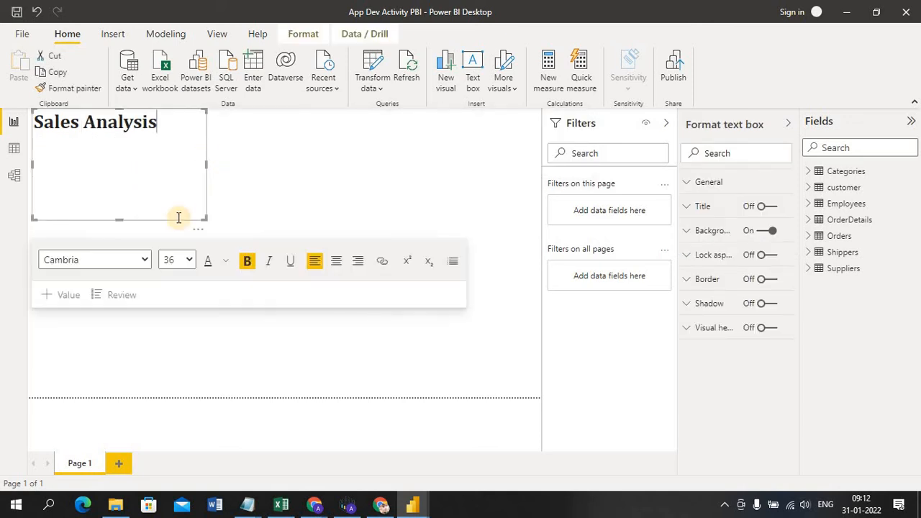
left_click_drag(118, 219, 124, 132)
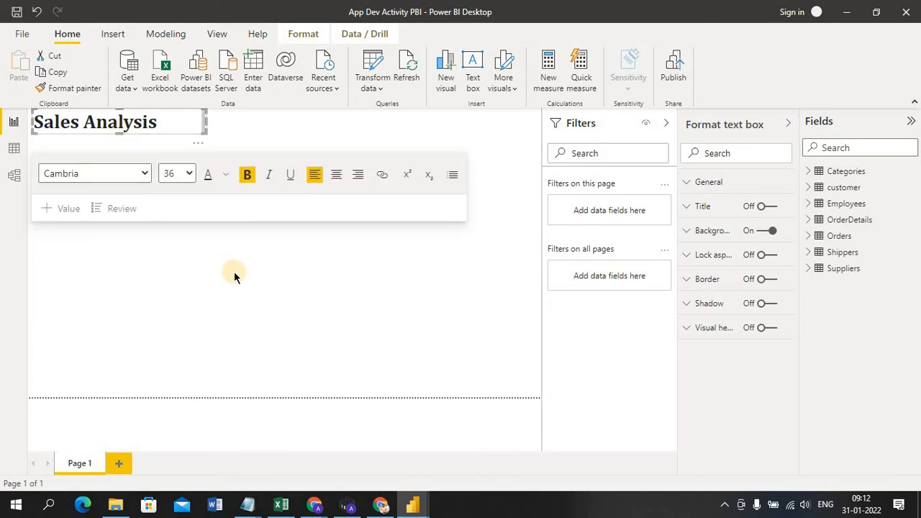
Step: Recolor the "Sales Analysis" title text with the dark red shade from the theme colors
left_click(184, 119)
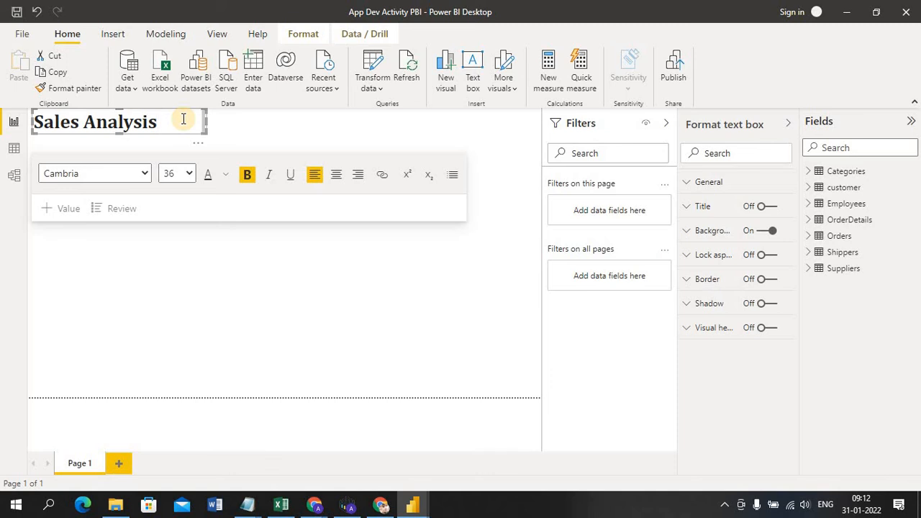
key("shift+Left")
key("shift+Left")
key("shift+Left")
key("shift+Left")
key("shift+Left")
key("shift+Left")
key("shift+Left")
key("shift+Left")
key("shift+Left")
key("shift+Left")
key("shift+Left")
key("shift+Left")
key("shift+Left")
key("shift+Left")
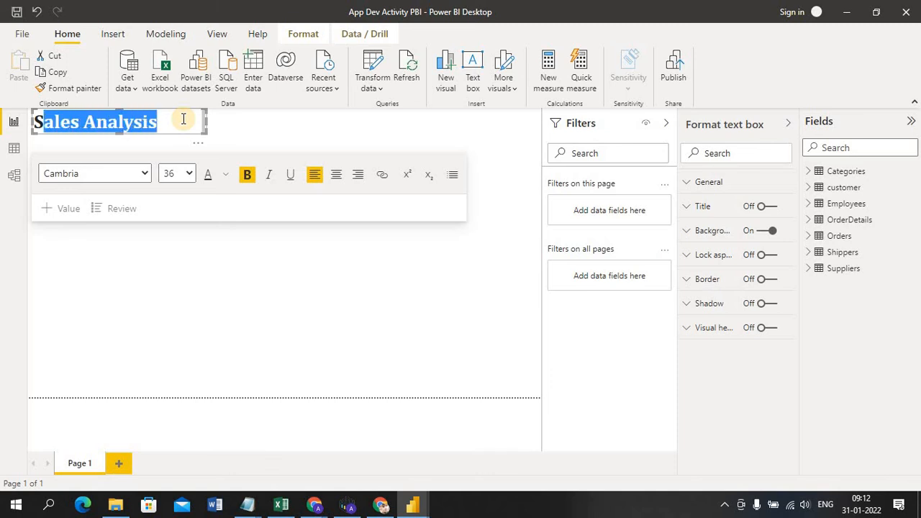
left_click(227, 177)
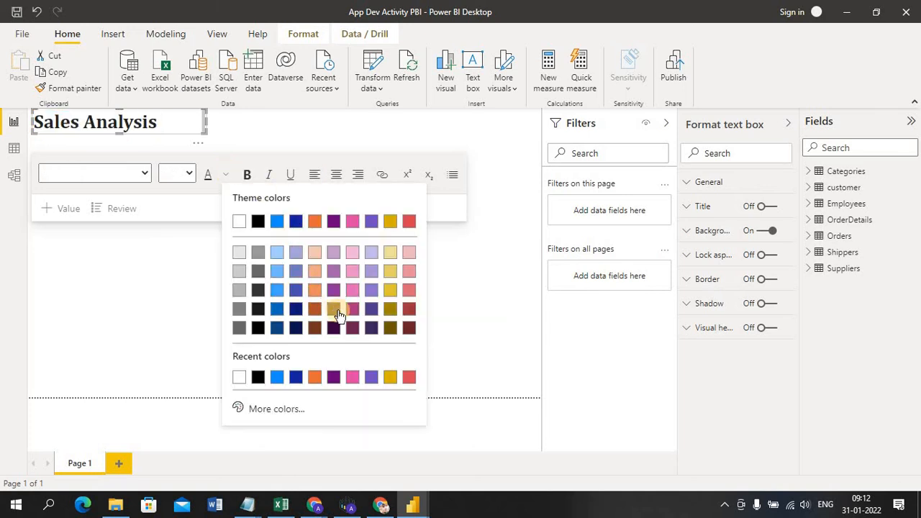
left_click(408, 311)
left_click(457, 328)
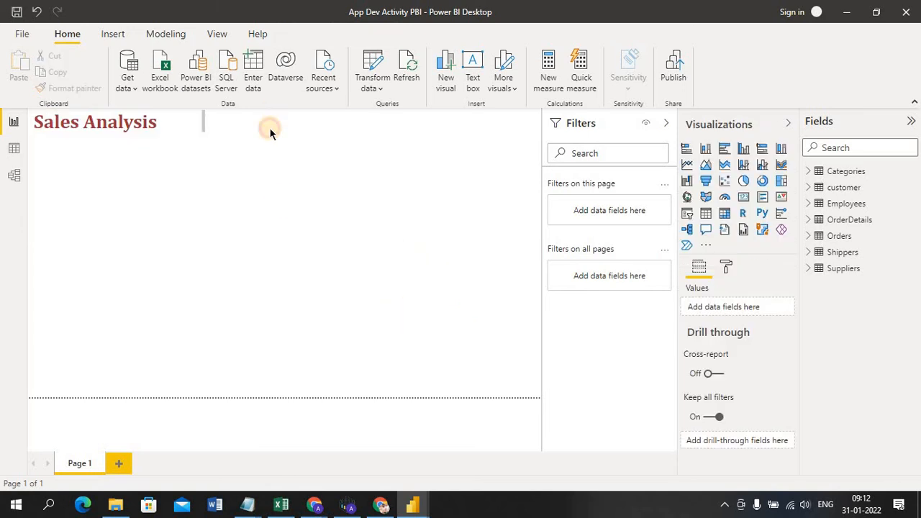
key("ctrl+a")
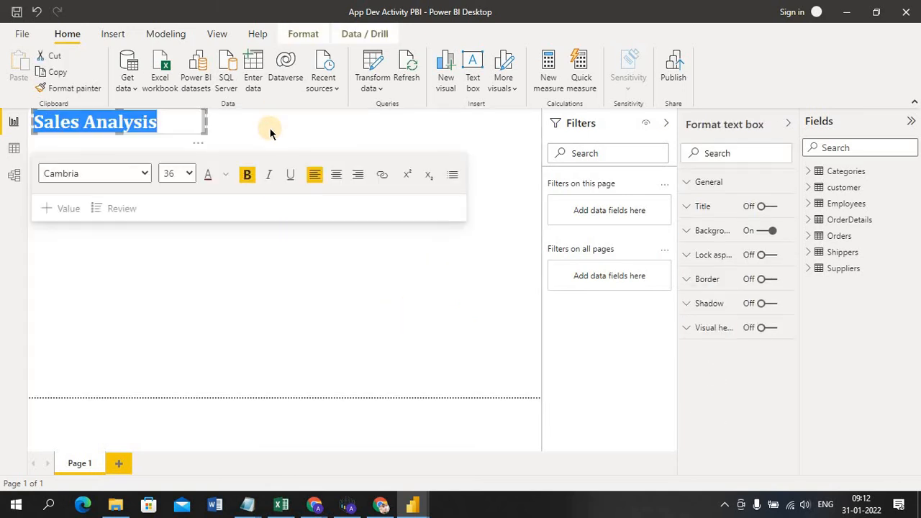
left_click(269, 131)
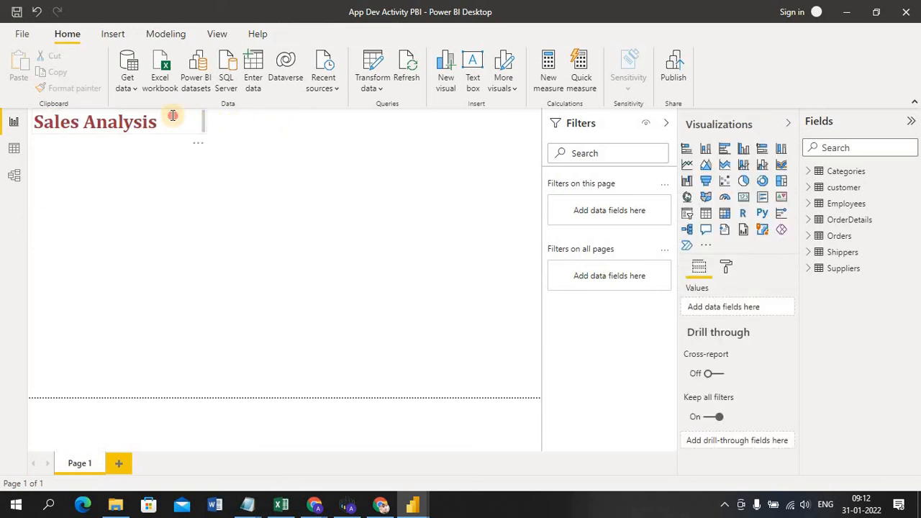
Step: Narrow the "Sales Analysis" title text box so it ends just past the text
left_click(206, 126)
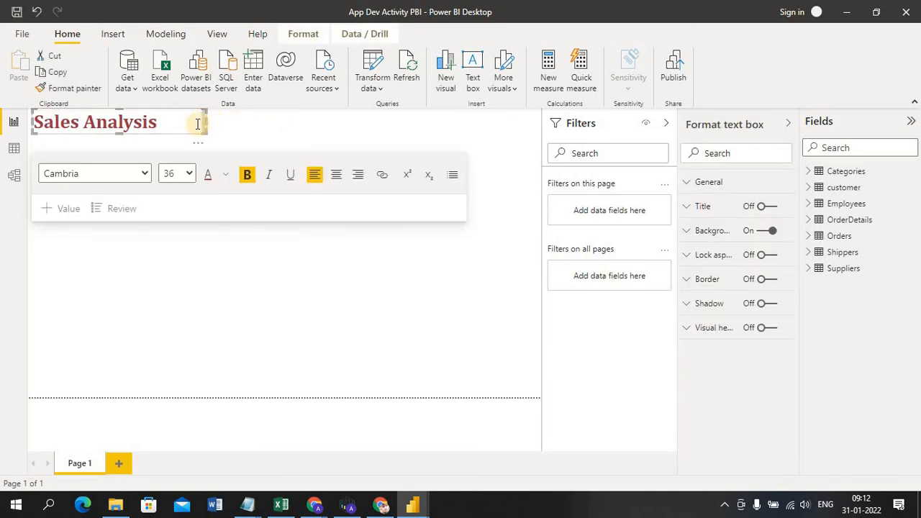
left_click_drag(205, 124, 166, 132)
left_click(129, 187)
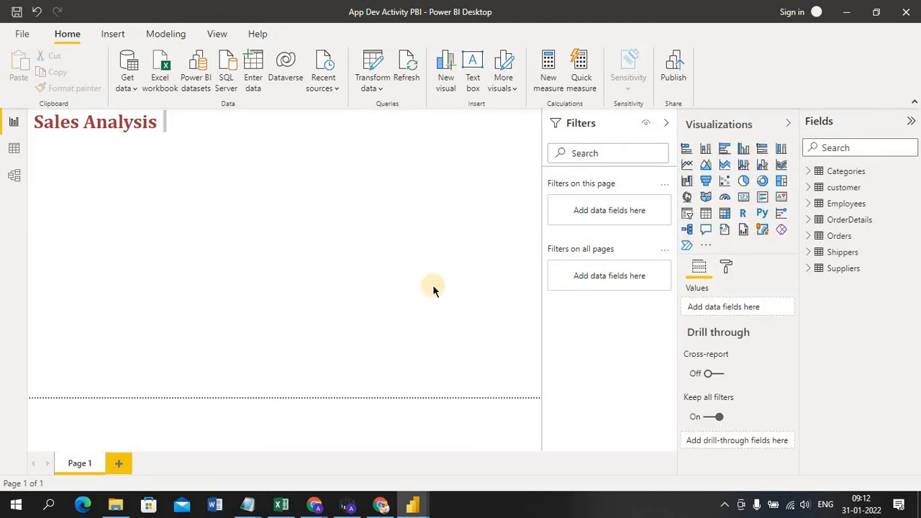
Step: Add an empty Card visual to Page 1 and place it directly beneath the "Sales Analysis" title
left_click(269, 261)
left_click(742, 197)
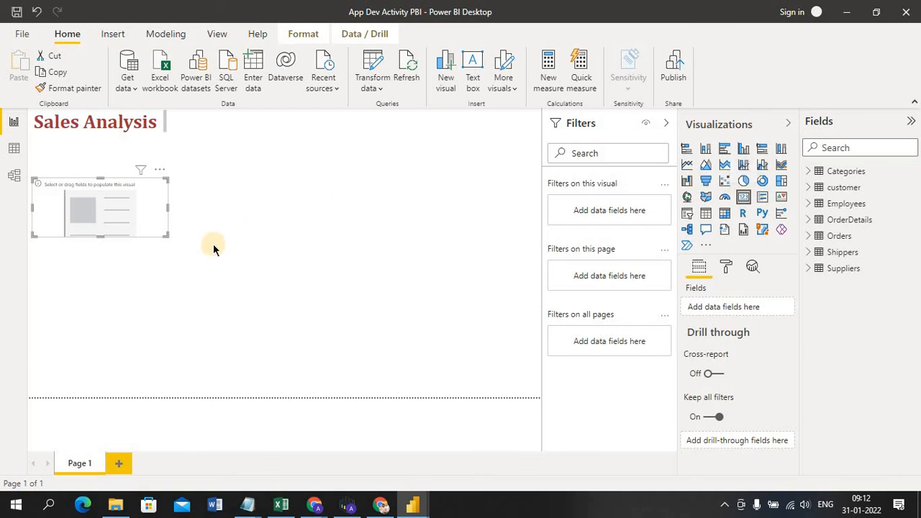
left_click_drag(112, 186, 112, 178)
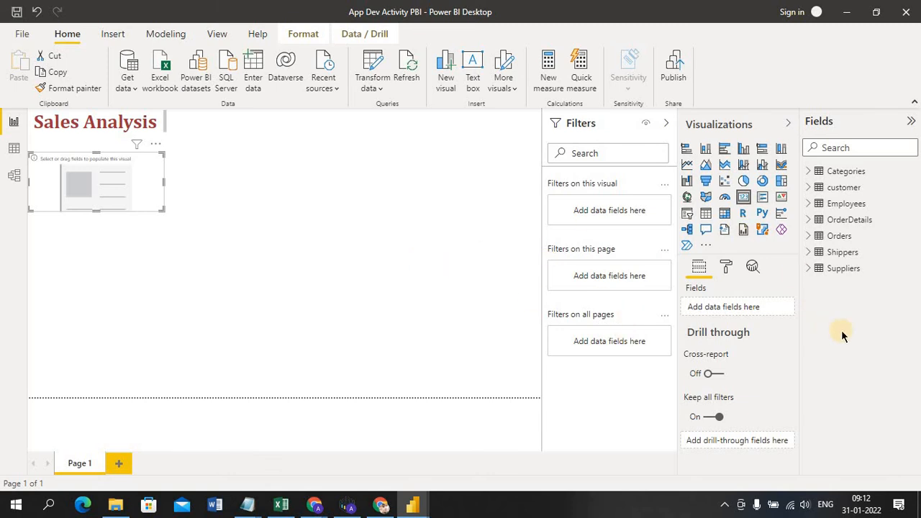
Step: Try Column10 from the OrderDetails table as the card's field, and remove it again
left_click(813, 221)
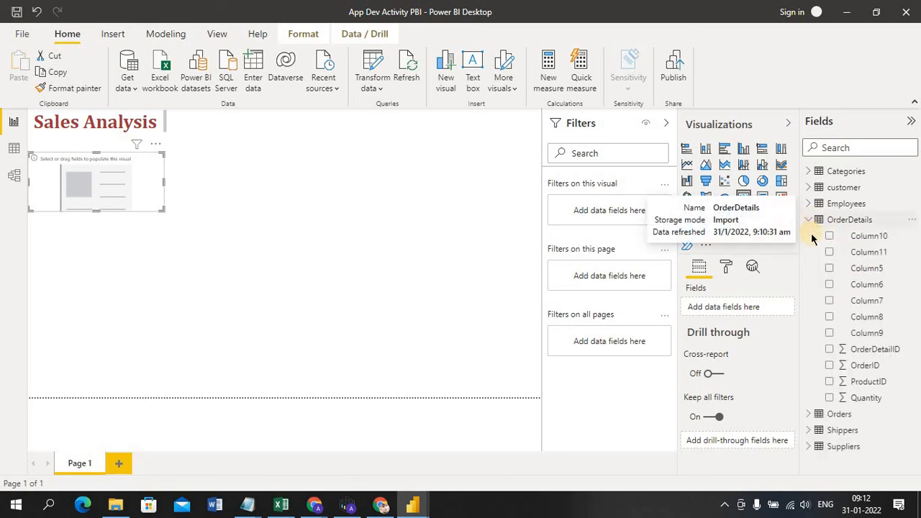
left_click(831, 238)
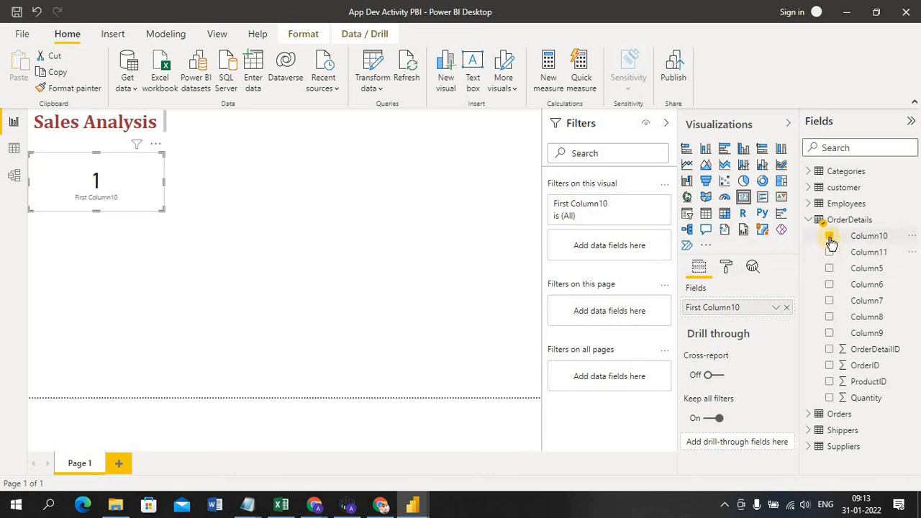
left_click(830, 238)
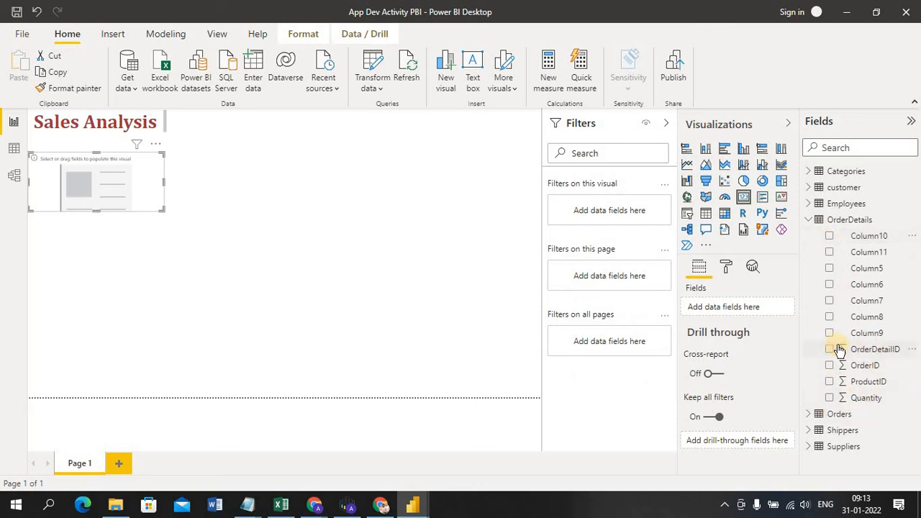
Step: Expand the Orders, Shippers, Suppliers, Employees and customer tables and examine their fields for one suited to the card
left_click(809, 413)
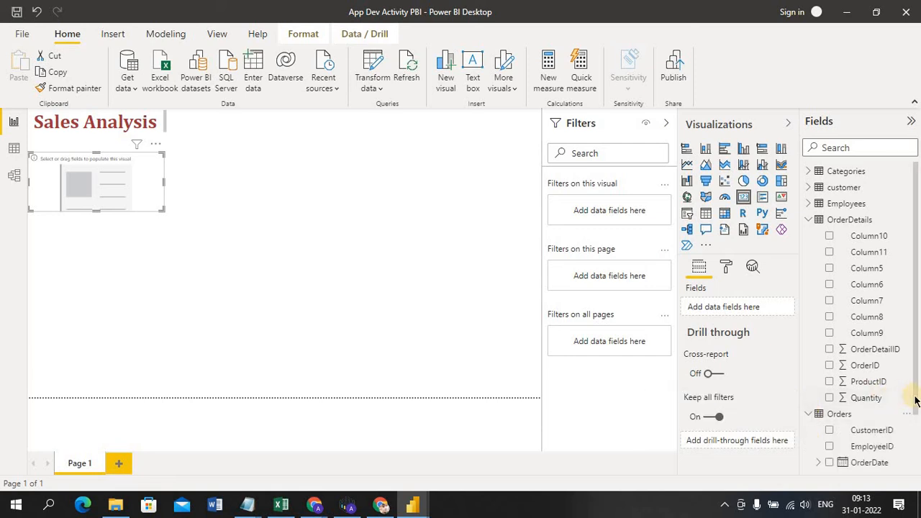
left_click_drag(916, 400, 915, 459)
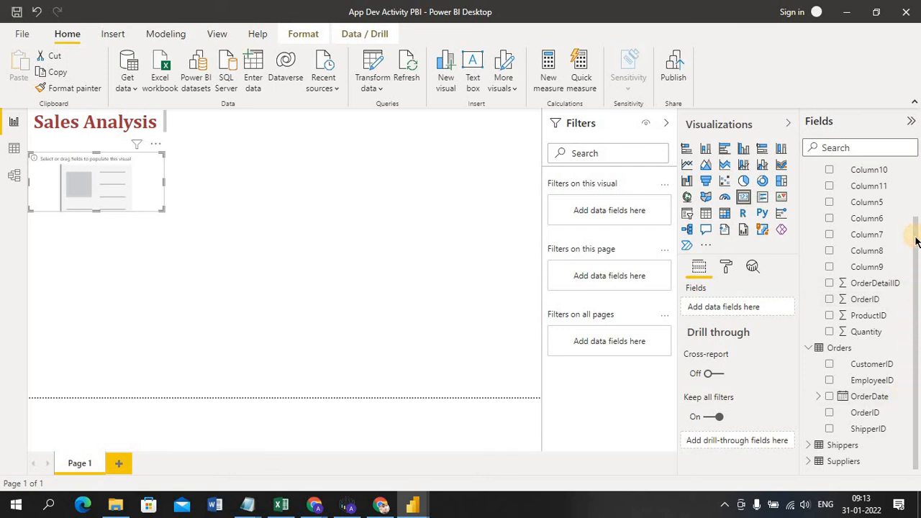
left_click_drag(916, 248, 911, 117)
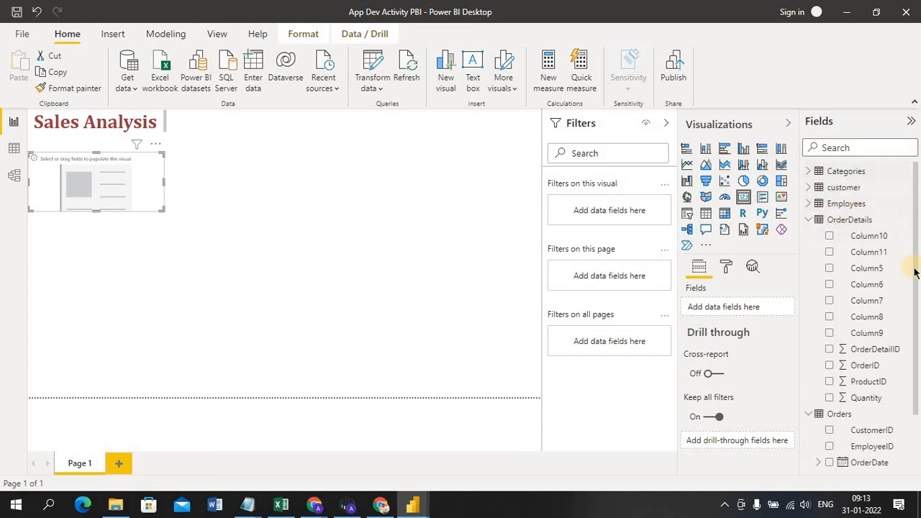
scroll(918, 272, "down", 3)
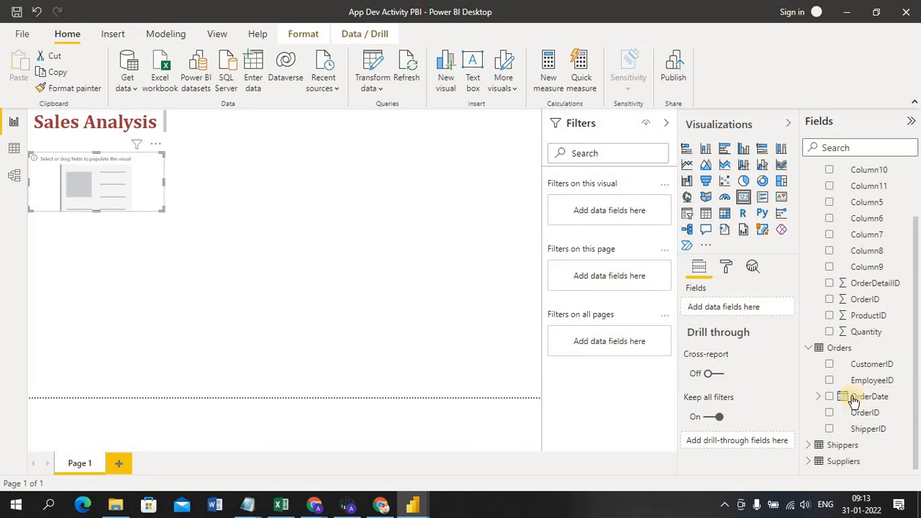
left_click(807, 450)
left_click(914, 461)
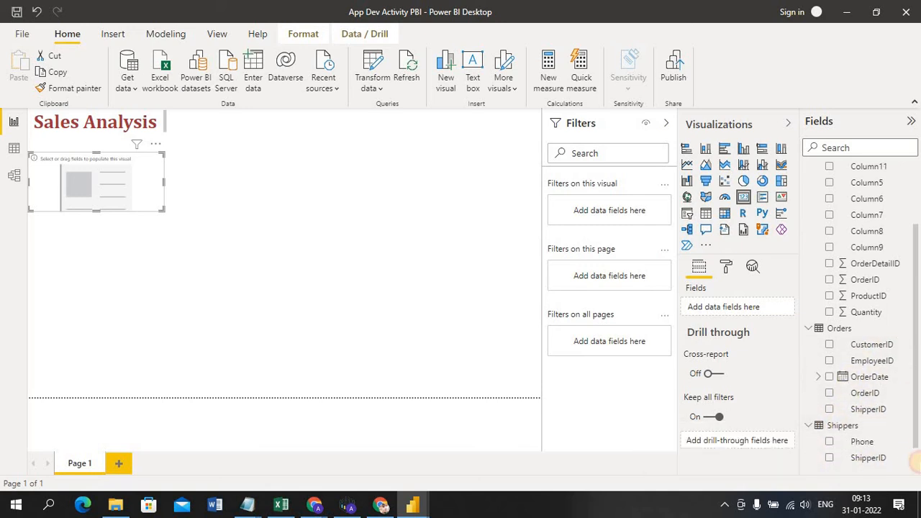
left_click(808, 462)
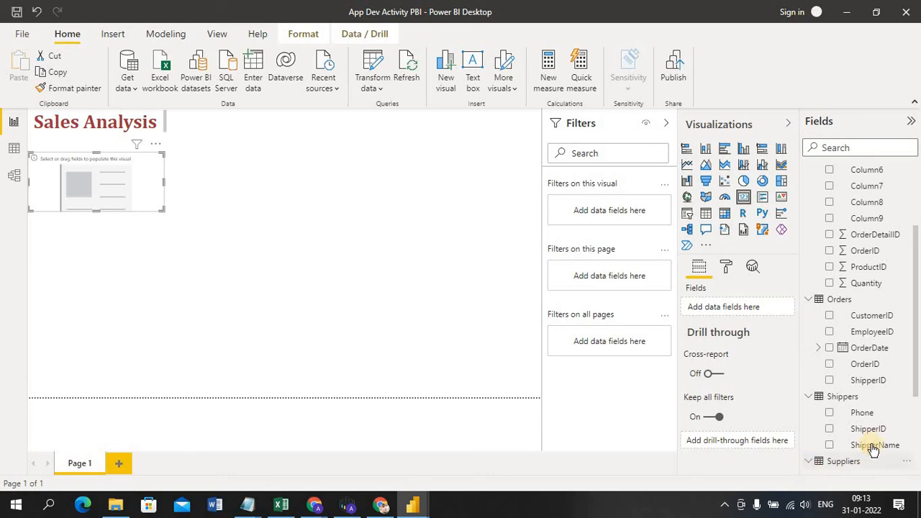
left_click_drag(917, 389, 914, 287)
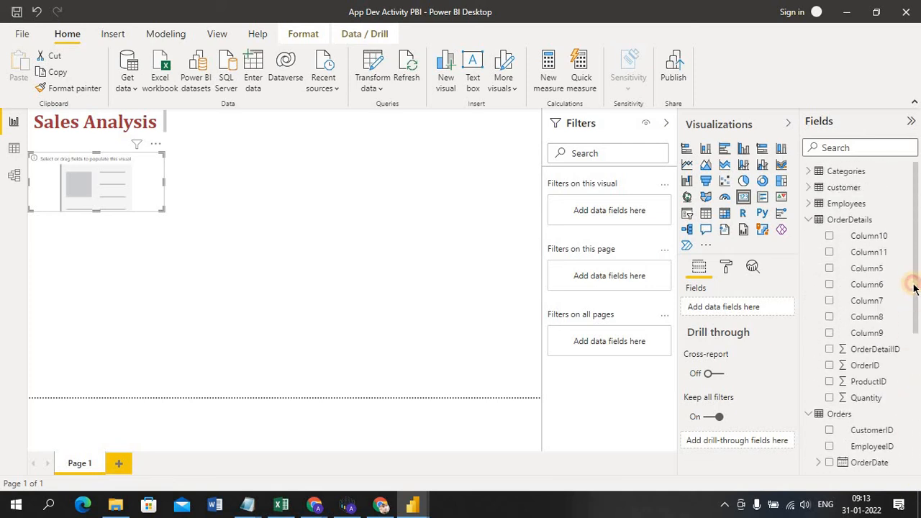
left_click(809, 204)
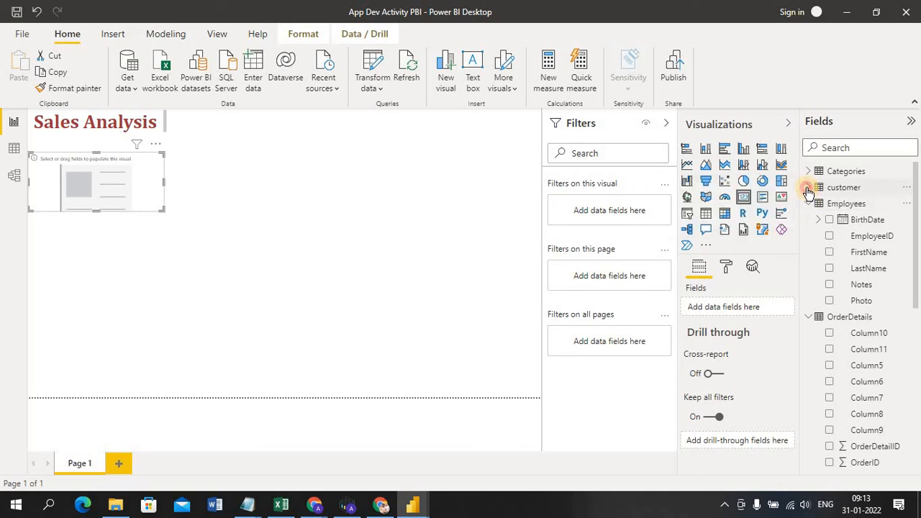
left_click(808, 188)
left_click(808, 188)
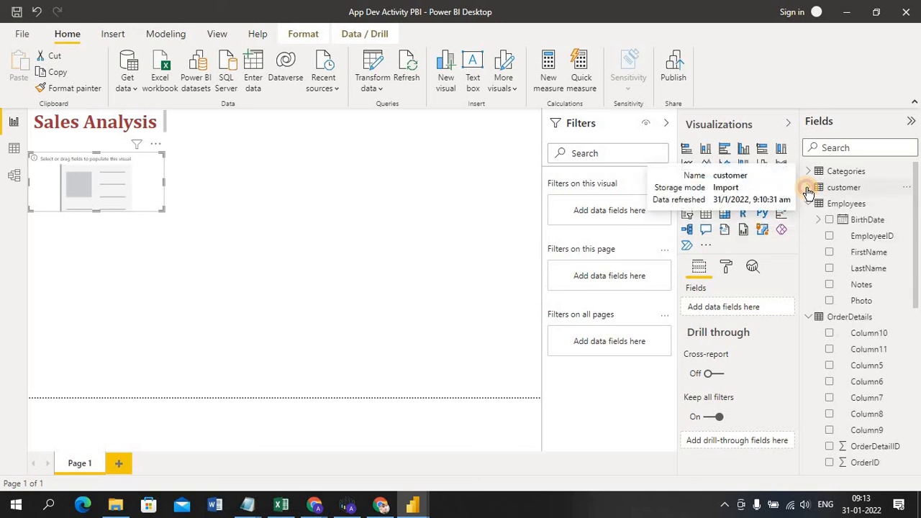
left_click(808, 188)
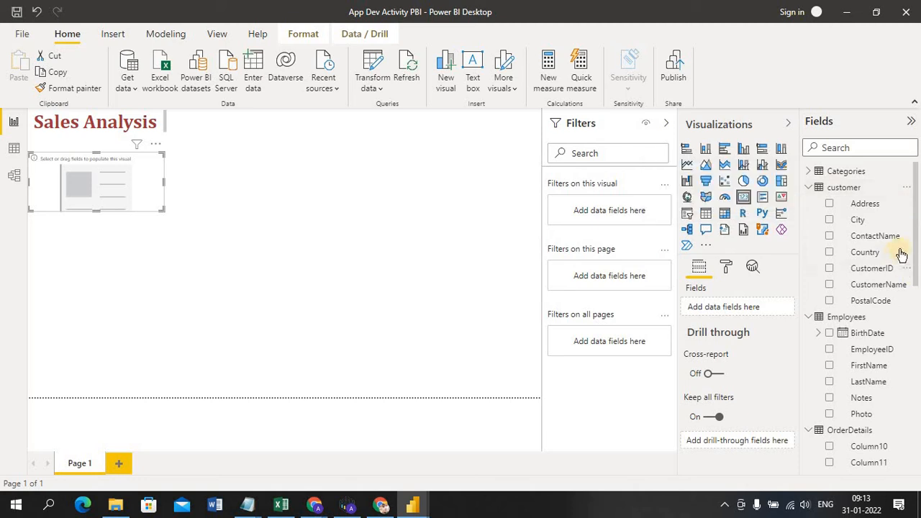
left_click_drag(916, 261, 917, 452)
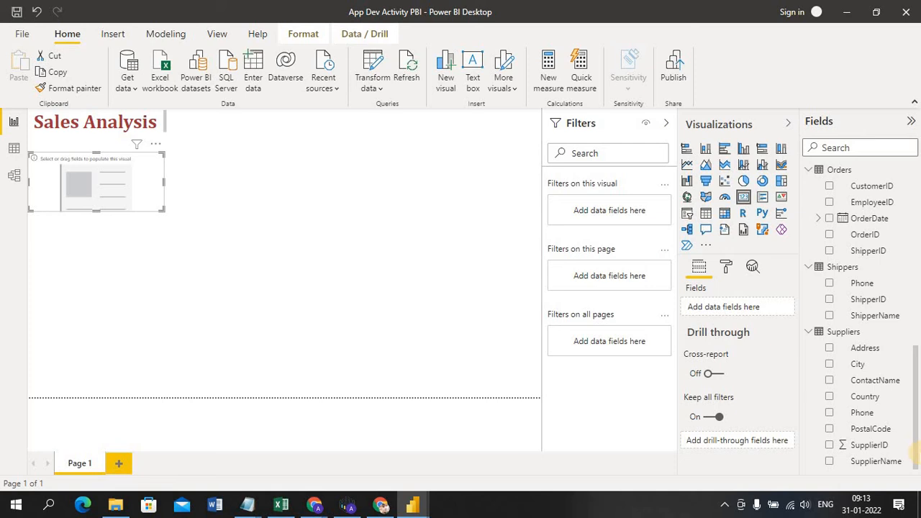
left_click(128, 83)
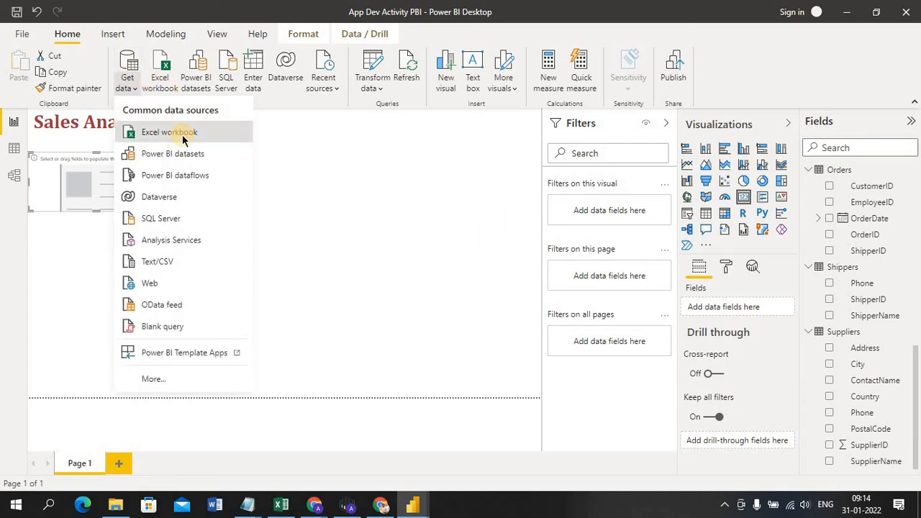
left_click(182, 137)
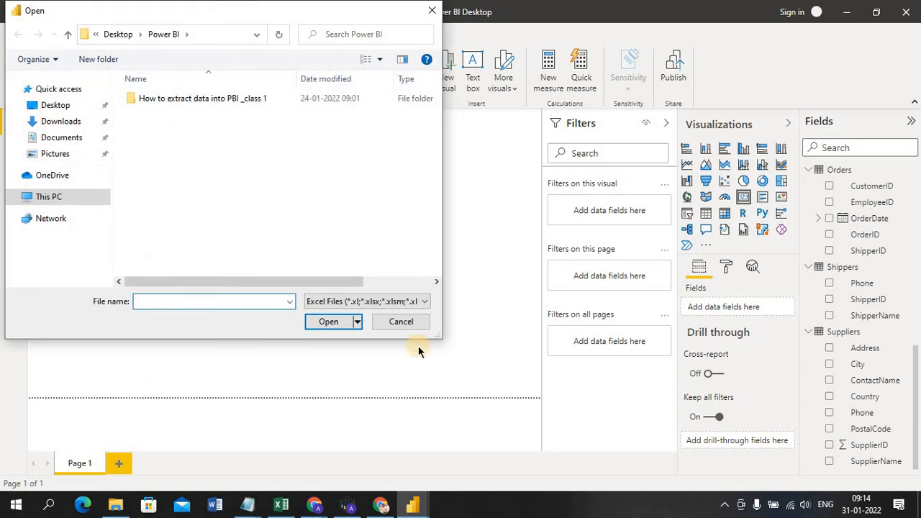
left_click(413, 323)
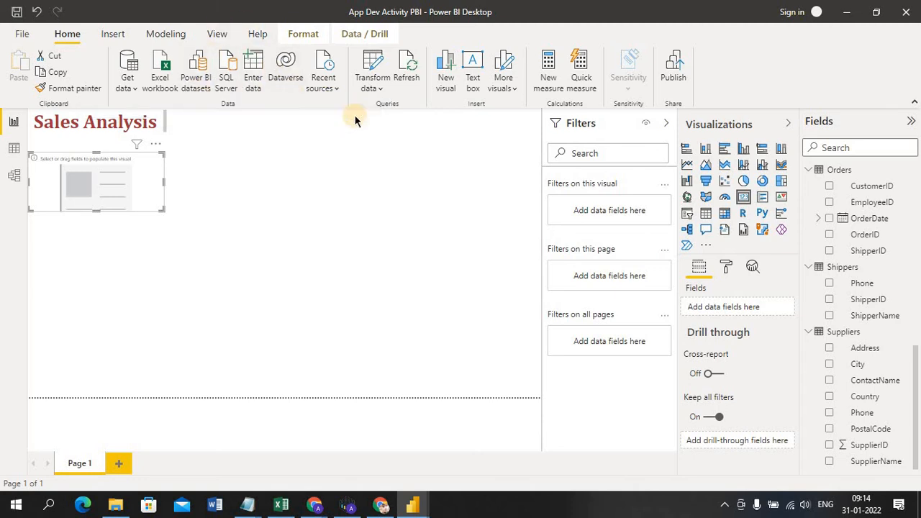
Step: Check the data source settings for the sources connected to the current file
left_click(379, 88)
left_click(406, 136)
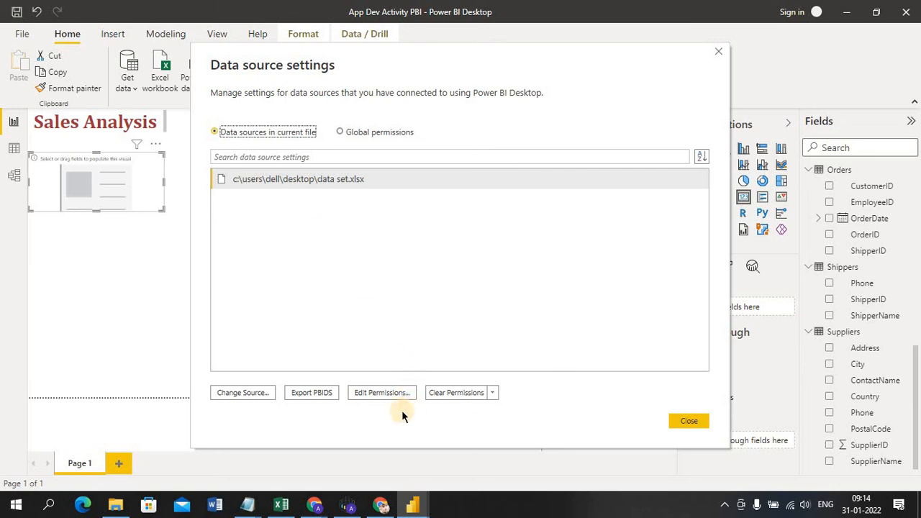
left_click(693, 422)
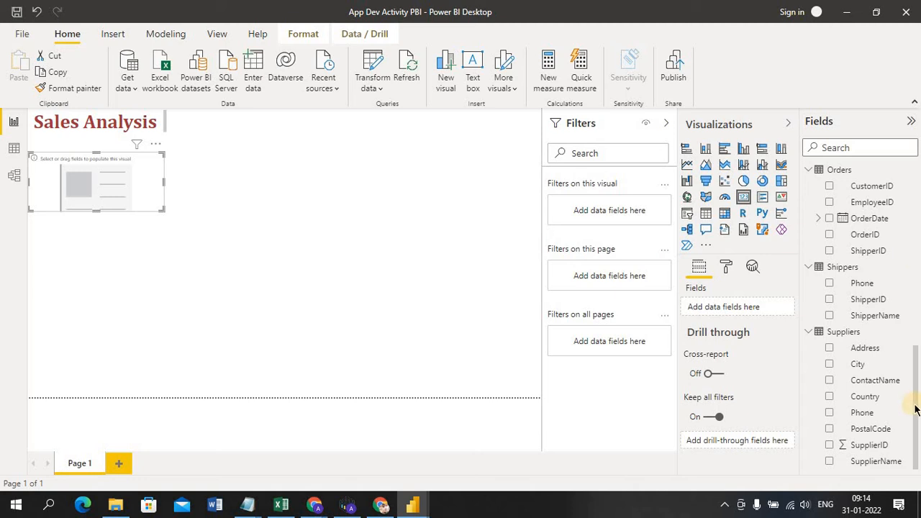
Step: Examine the Categories fields and the full table list, and compare them with the sheets of the data set workbook in Excel
left_click_drag(916, 408, 912, 214)
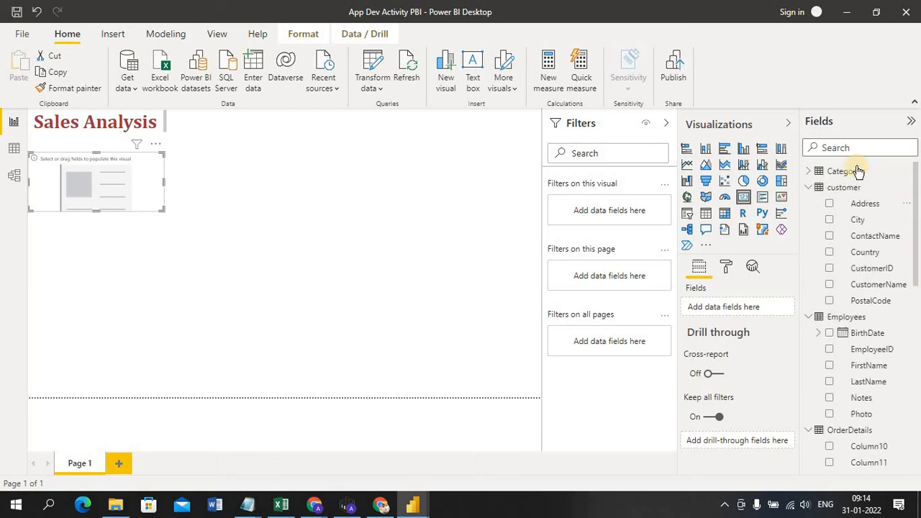
left_click(808, 171)
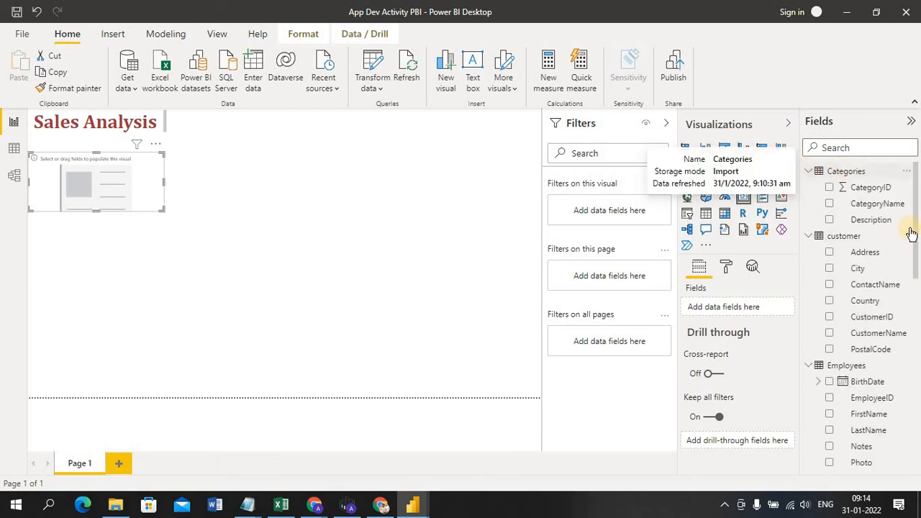
left_click_drag(917, 246, 918, 446)
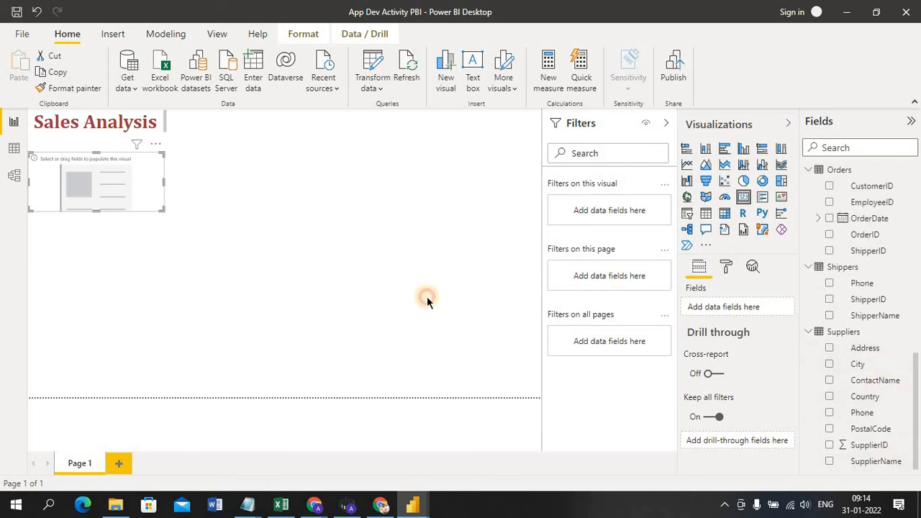
left_click(281, 506)
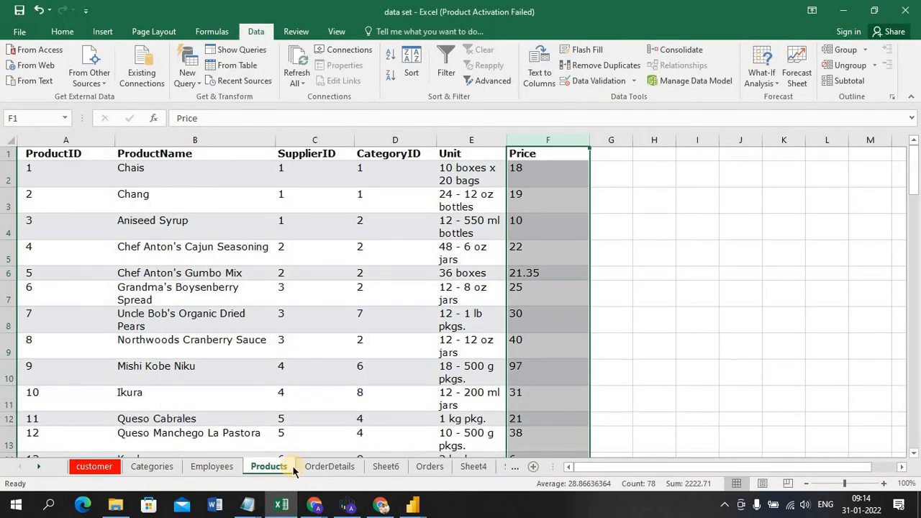
key("alt+Tab")
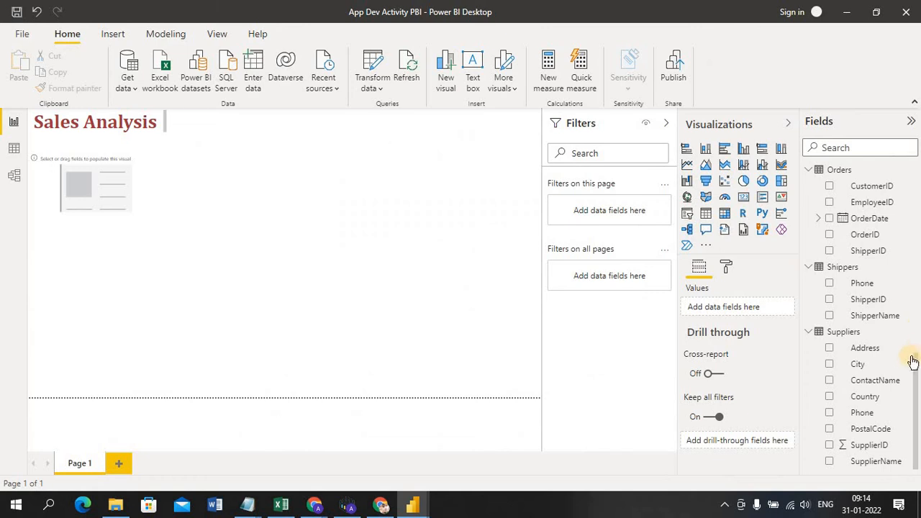
left_click_drag(918, 374, 916, 171)
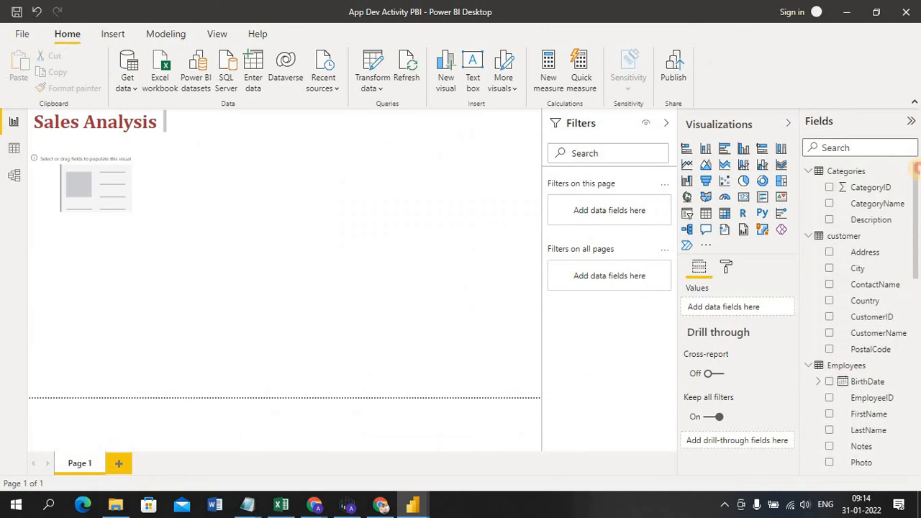
scroll(892, 288, "down", 10)
scroll(898, 349, "down", 5)
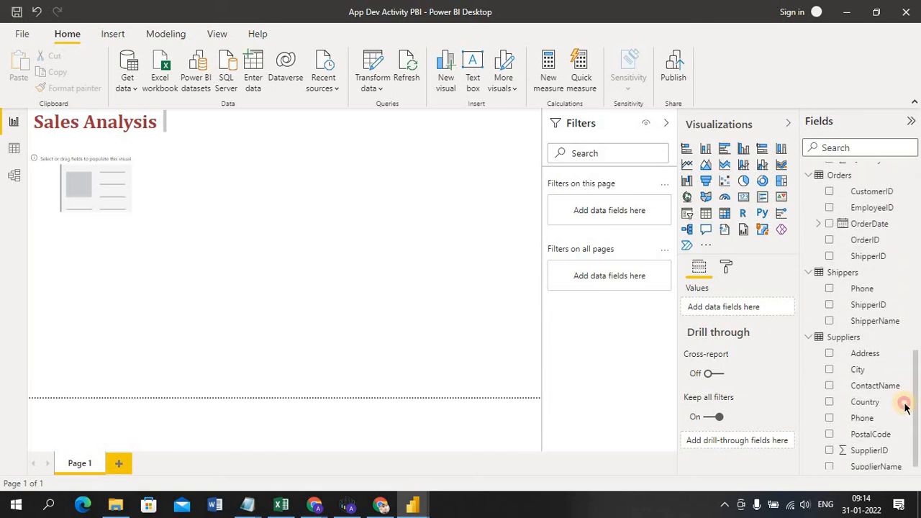
Step: Get data from the Excel workbook "data set" in the Desktop folder
left_click(14, 148)
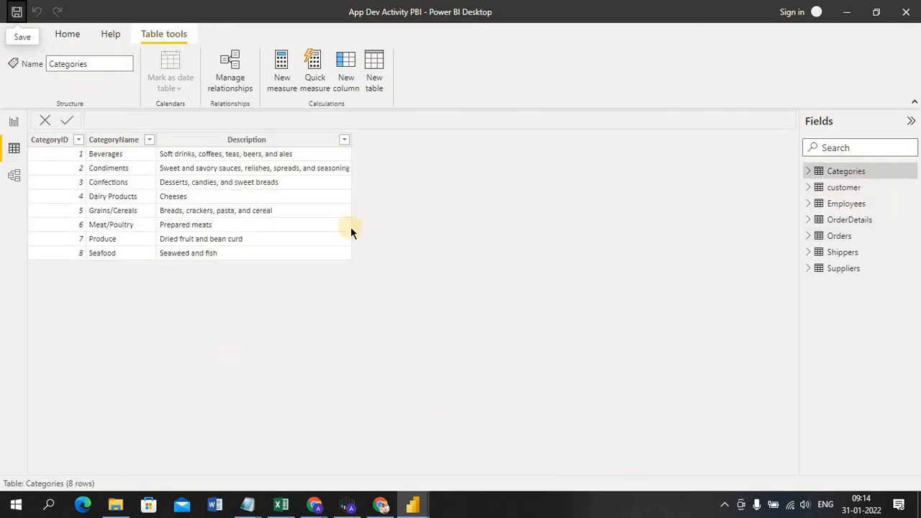
left_click(77, 34)
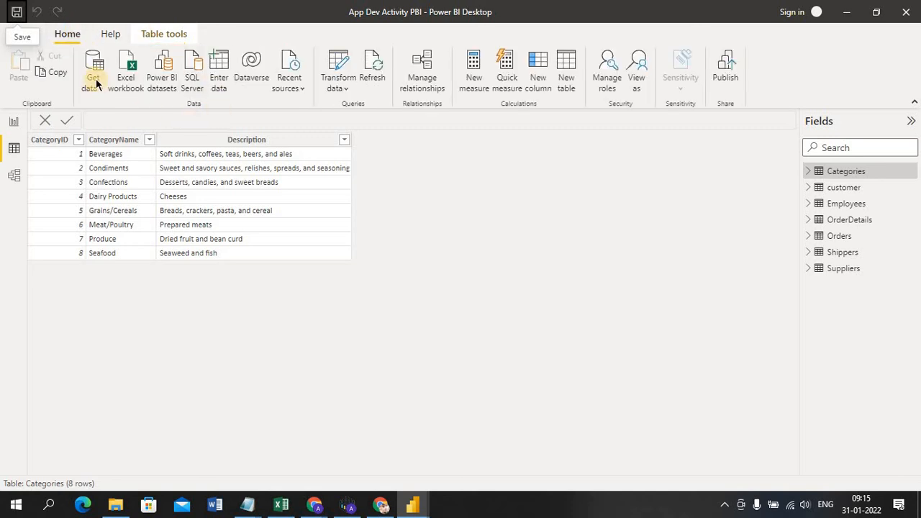
left_click(95, 80)
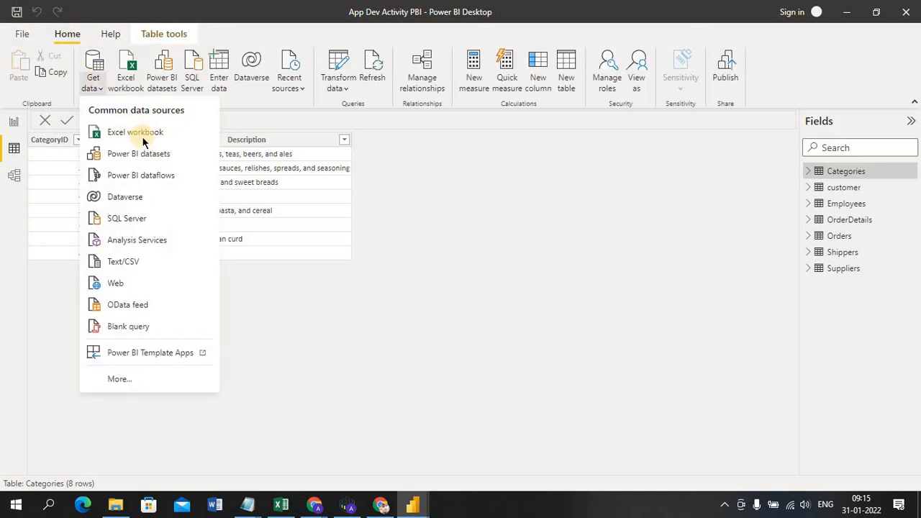
left_click(140, 133)
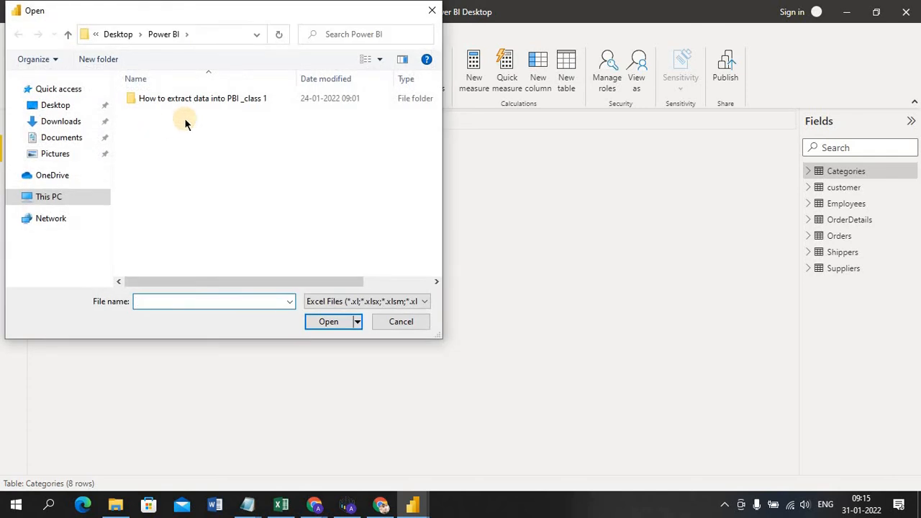
left_click(75, 105)
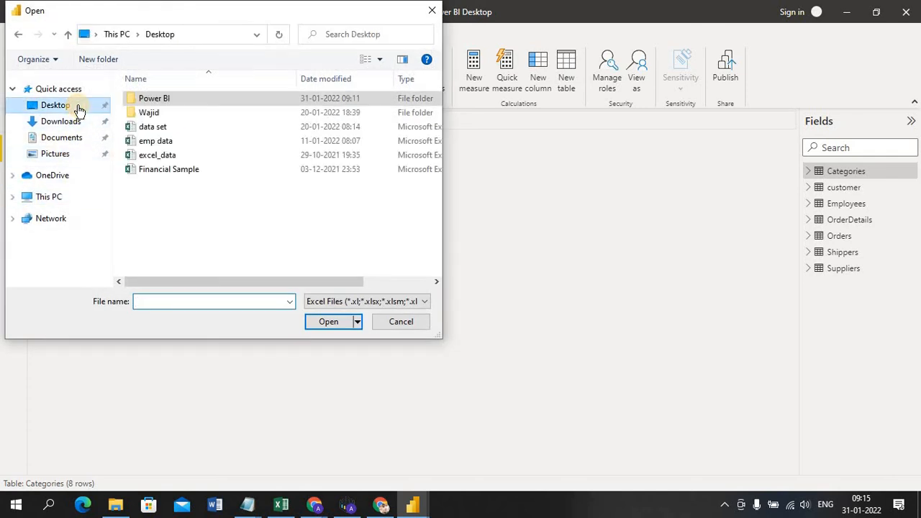
double_click(172, 126)
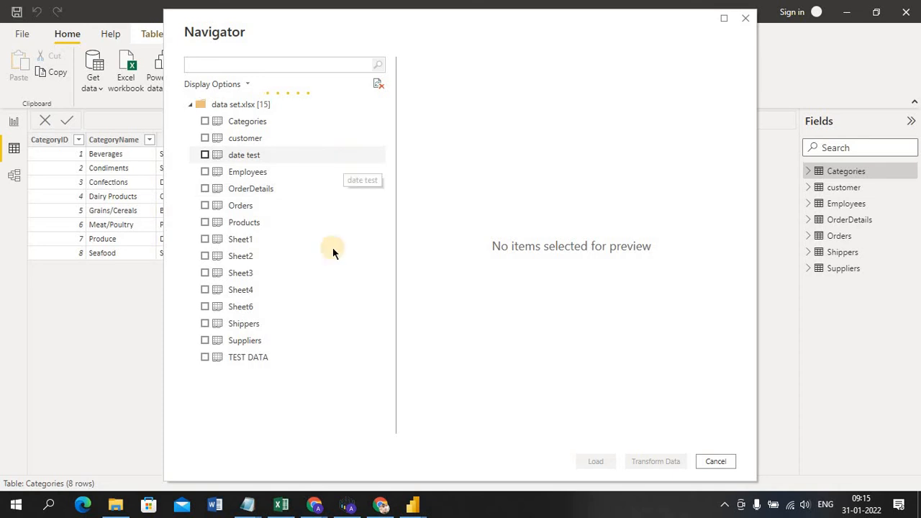
Step: Preview the Products sheet of data set.xlsx across all its columns, and load it into the report's data model
left_click(203, 223)
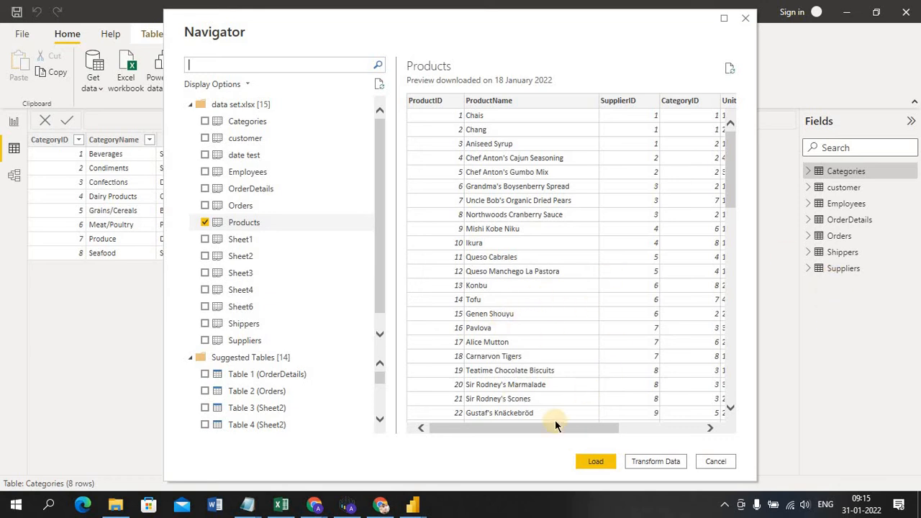
left_click_drag(598, 412, 678, 418)
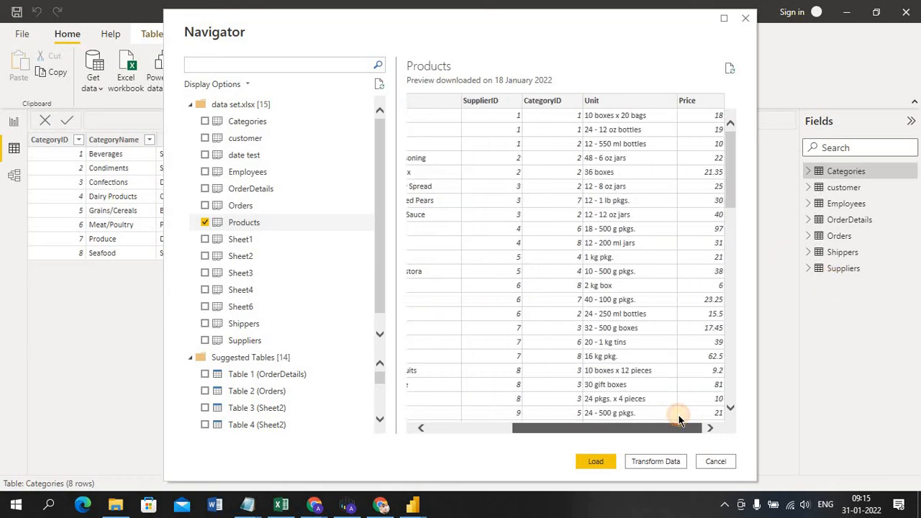
left_click(596, 461)
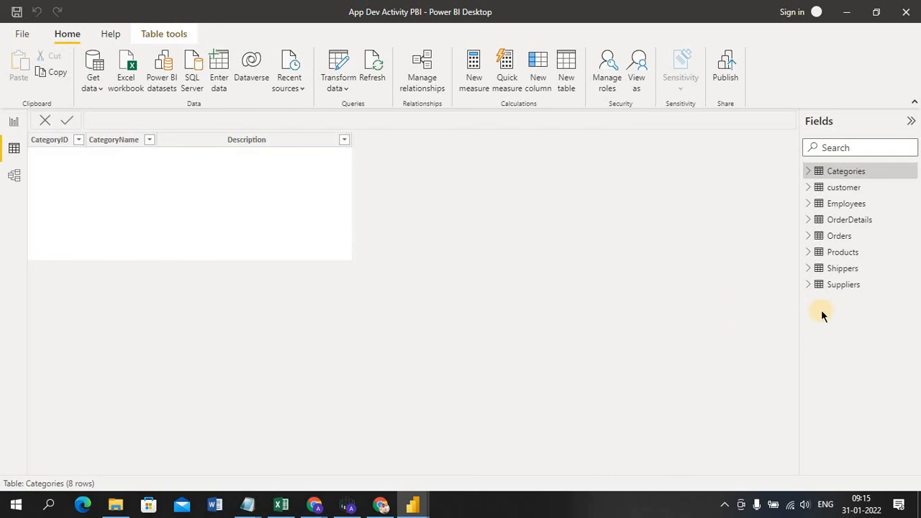
left_click(837, 252)
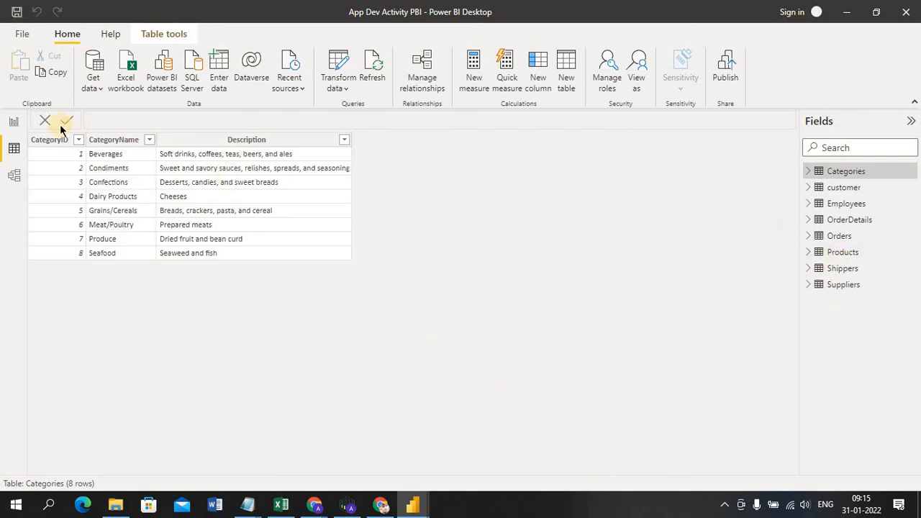
Step: Fill the empty card under the Sales Analysis heading with the Price field from the Products table
left_click(15, 122)
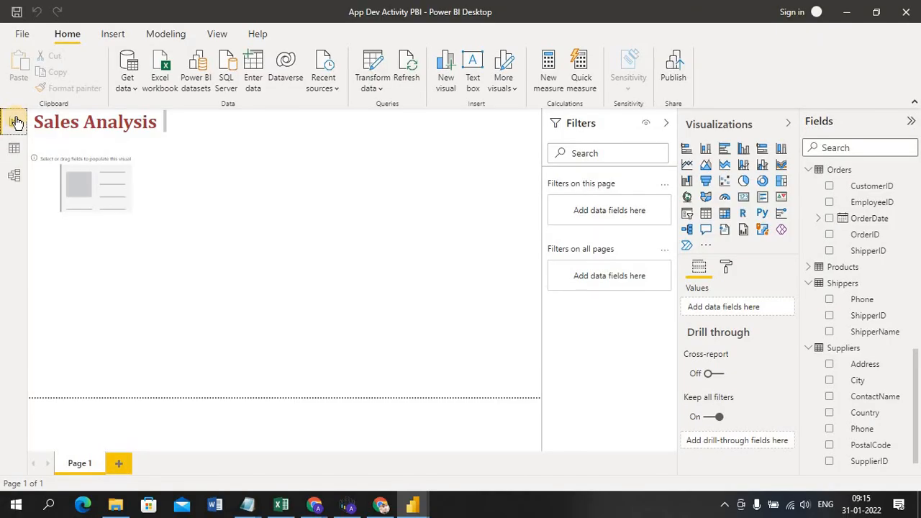
left_click(99, 188)
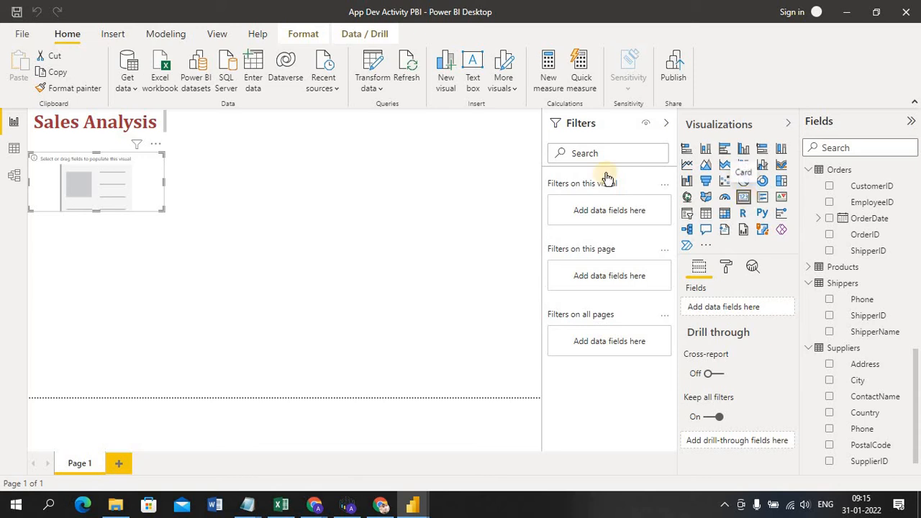
left_click(812, 267)
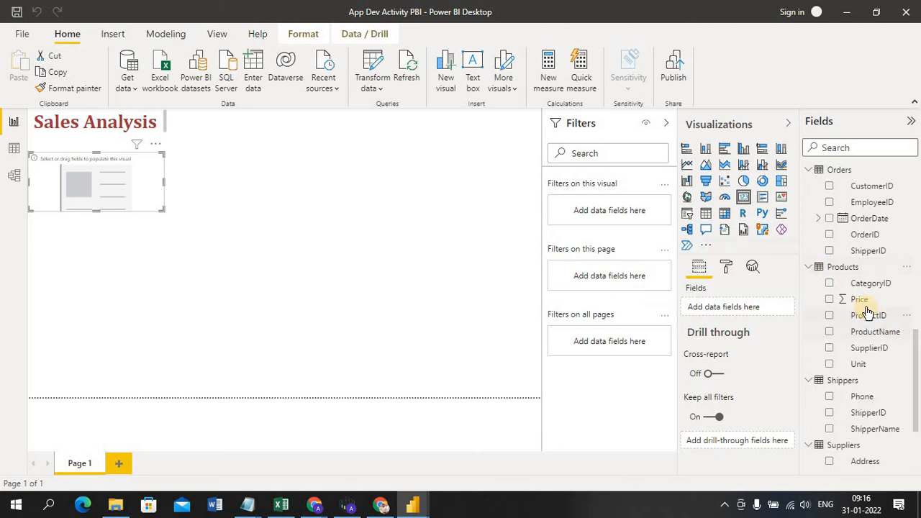
left_click(830, 299)
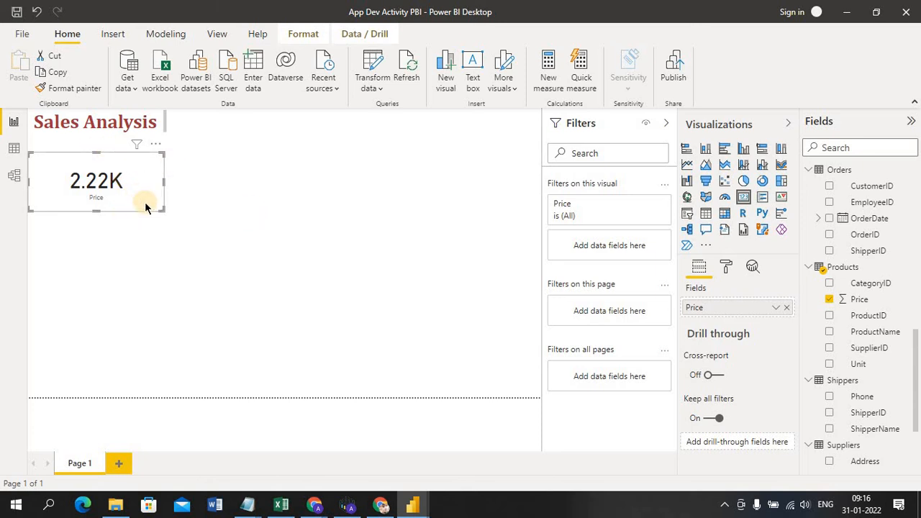
Step: Set the data label color of the Price card to bright blue
left_click(727, 269)
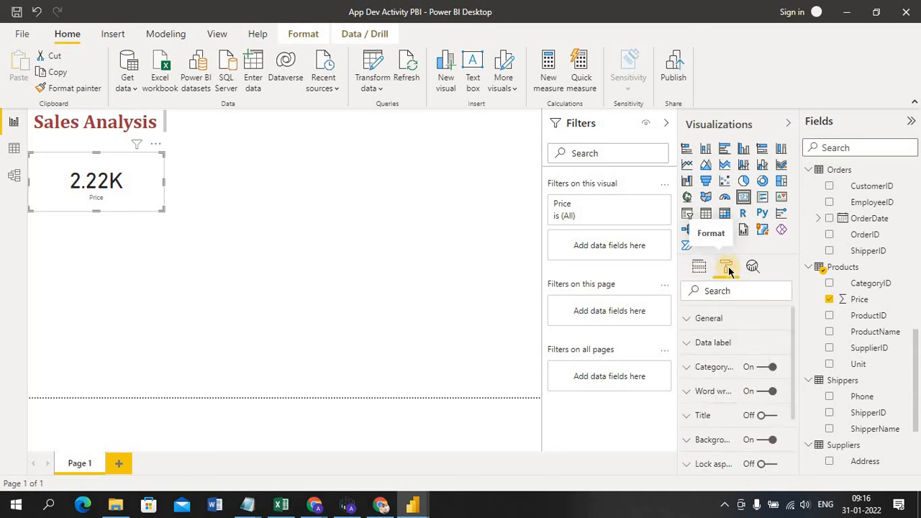
left_click(691, 321)
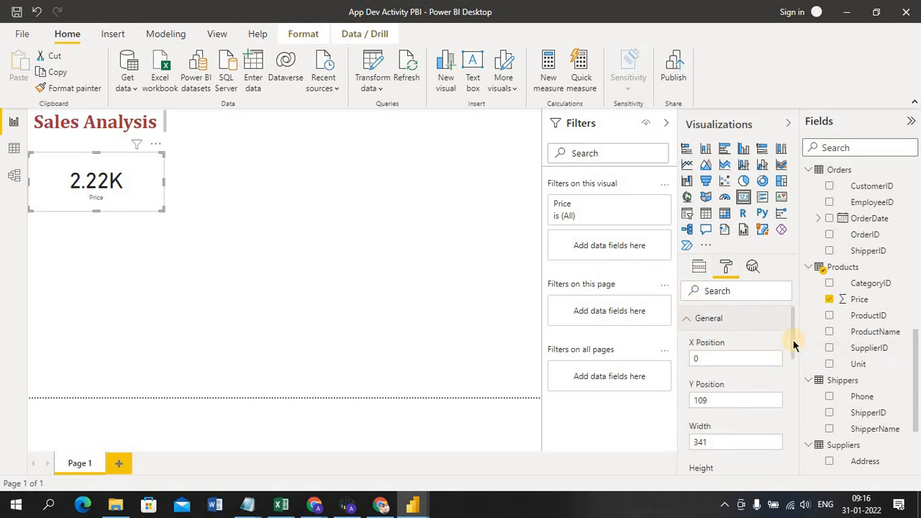
left_click_drag(794, 348, 799, 431)
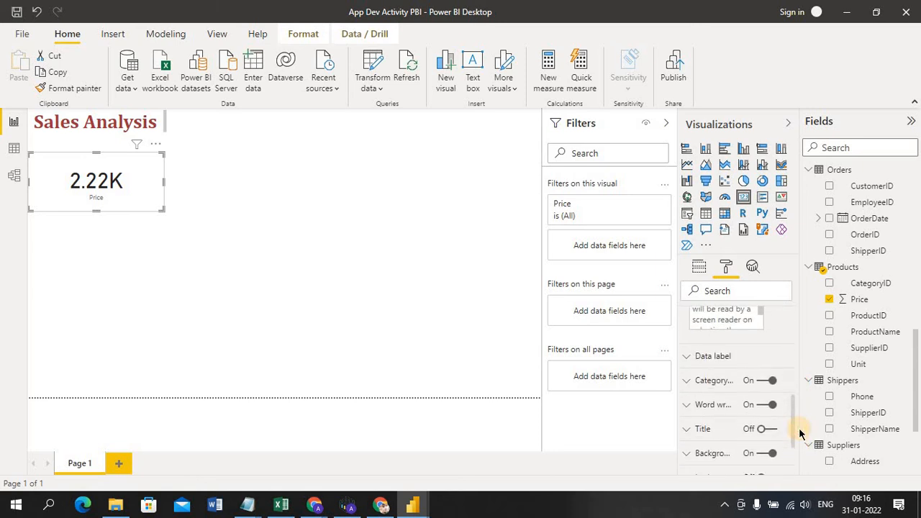
left_click(690, 357)
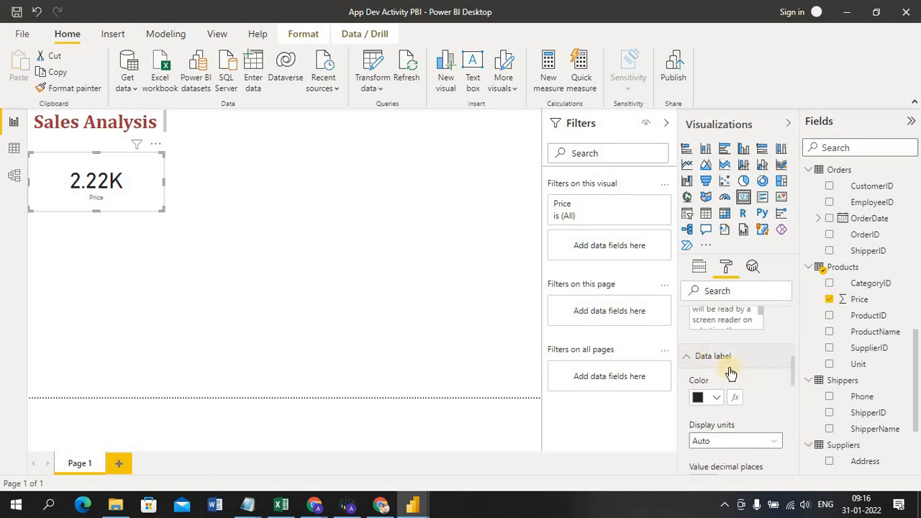
mouse_move(797, 390)
left_mouse_down()
mouse_move(796, 403)
mouse_move(797, 384)
left_mouse_up()
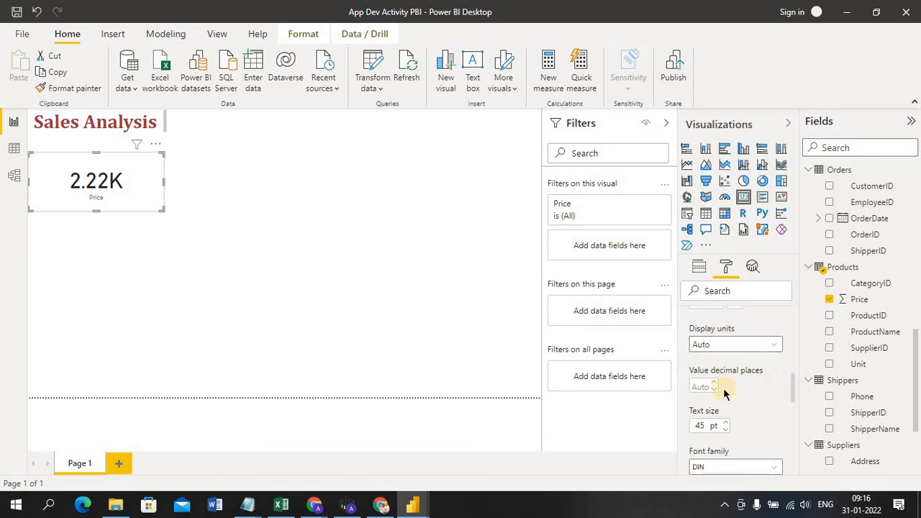
mouse_move(791, 390)
left_mouse_down()
mouse_move(794, 374)
mouse_move(794, 383)
left_mouse_up()
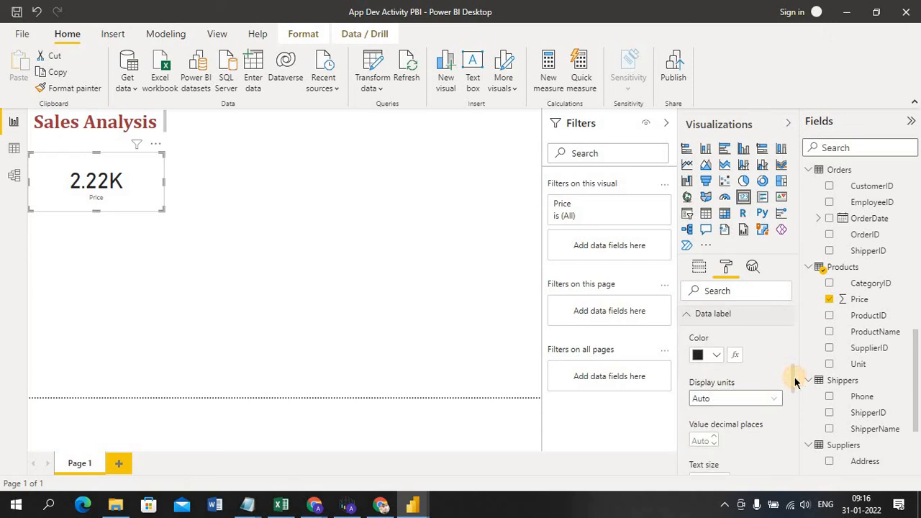
left_click(718, 355)
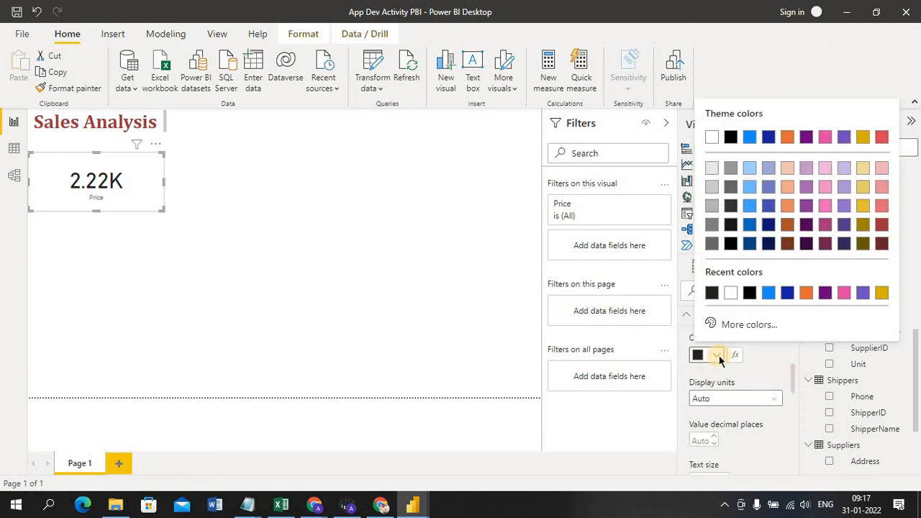
left_click(770, 294)
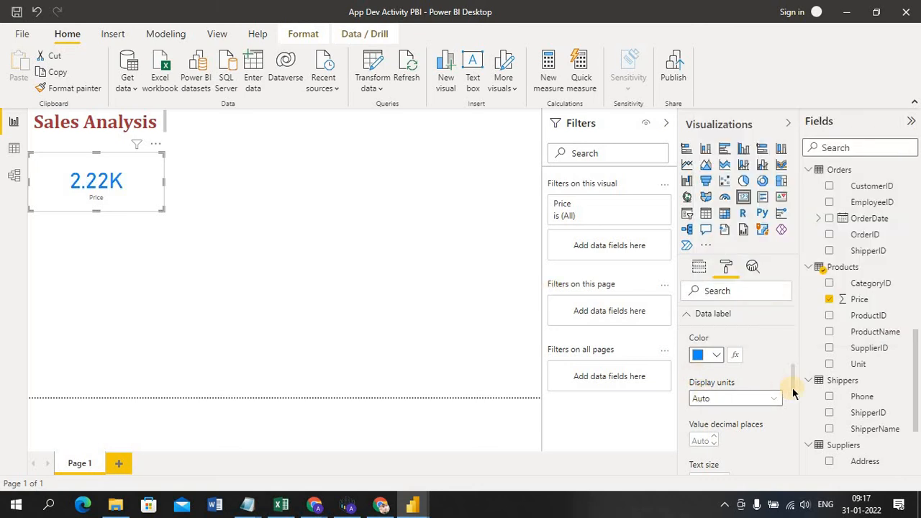
Step: Turn on the Price card's title and set its text to "Total Sales"
left_click_drag(792, 389, 796, 405)
left_click_drag(806, 430, 811, 472)
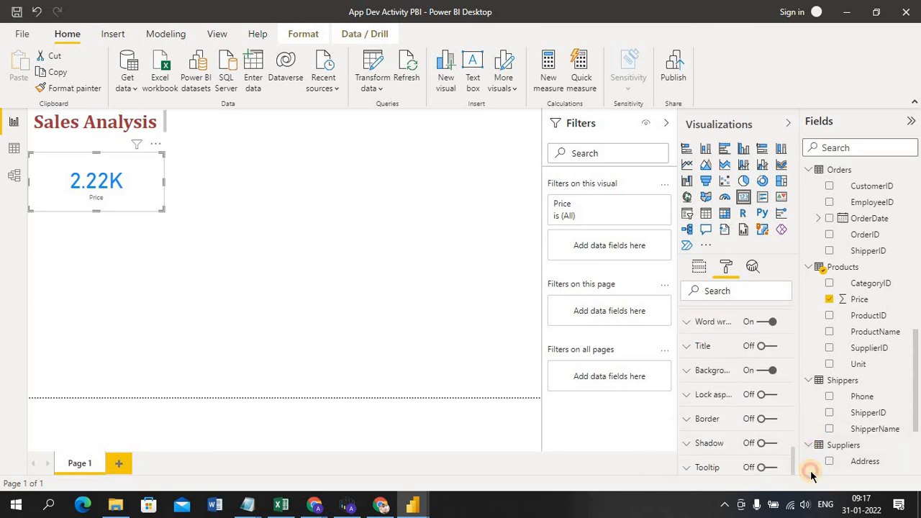
left_click(687, 350)
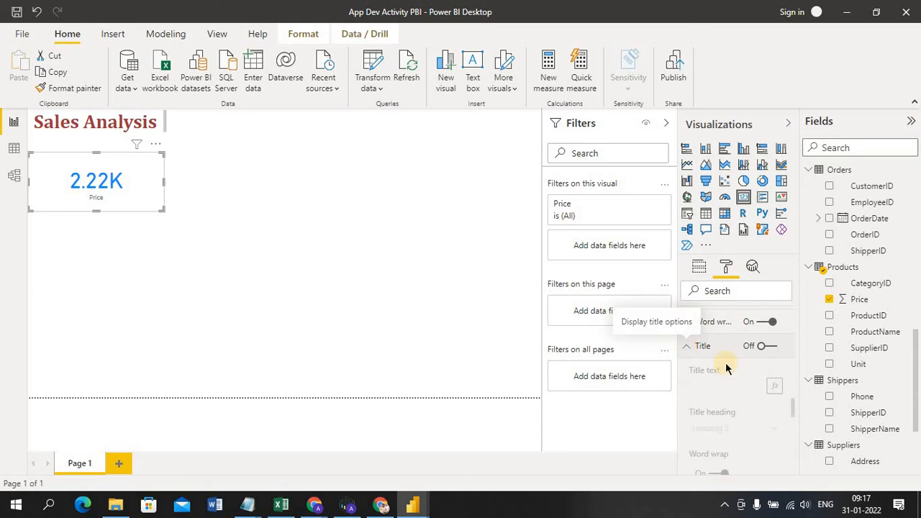
left_click(775, 352)
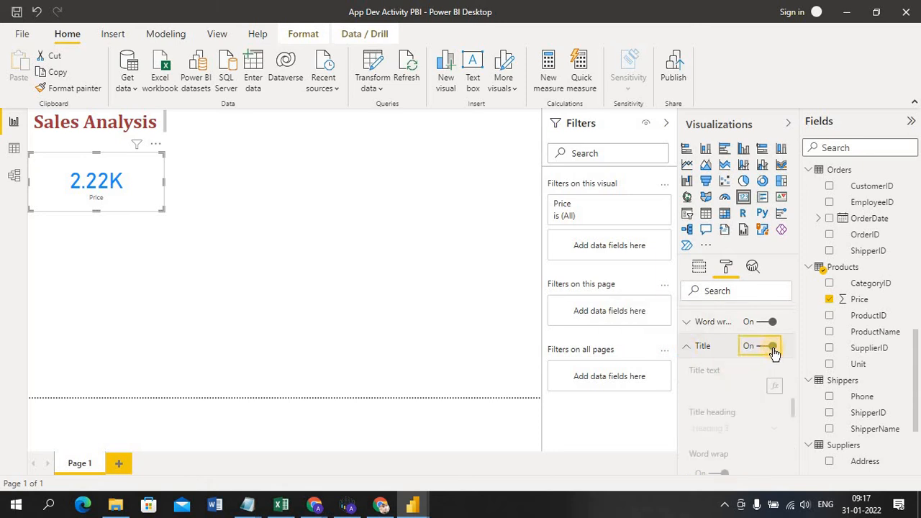
left_click(721, 384)
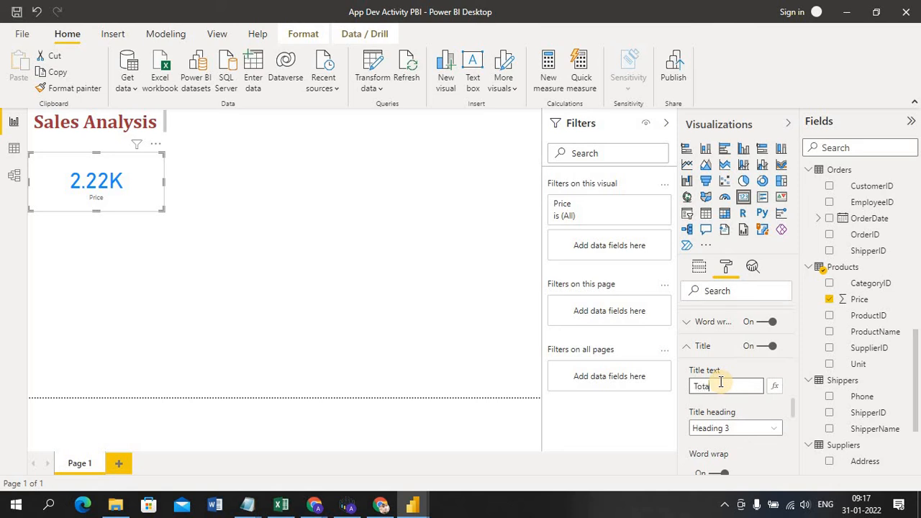
type("Total Sales")
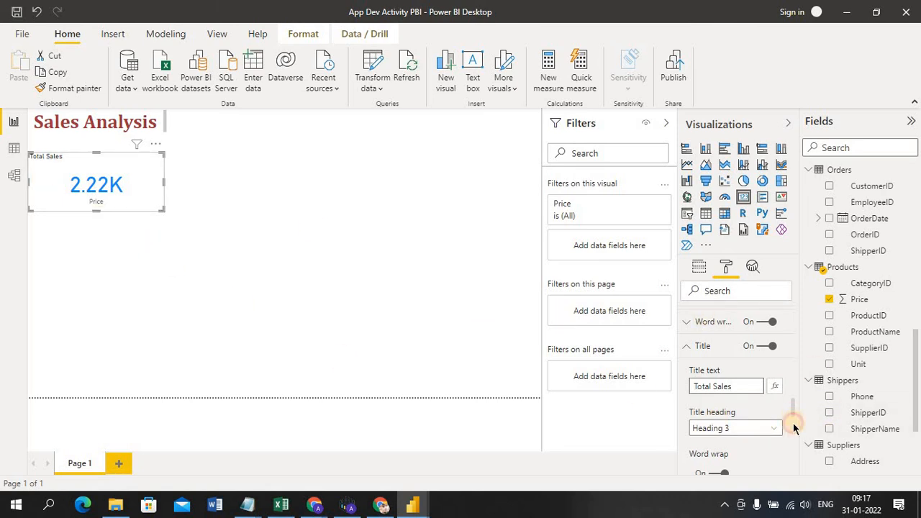
Step: Set the text size of the card's Total Sales title to 22 pt
scroll(793, 425, "down", 2)
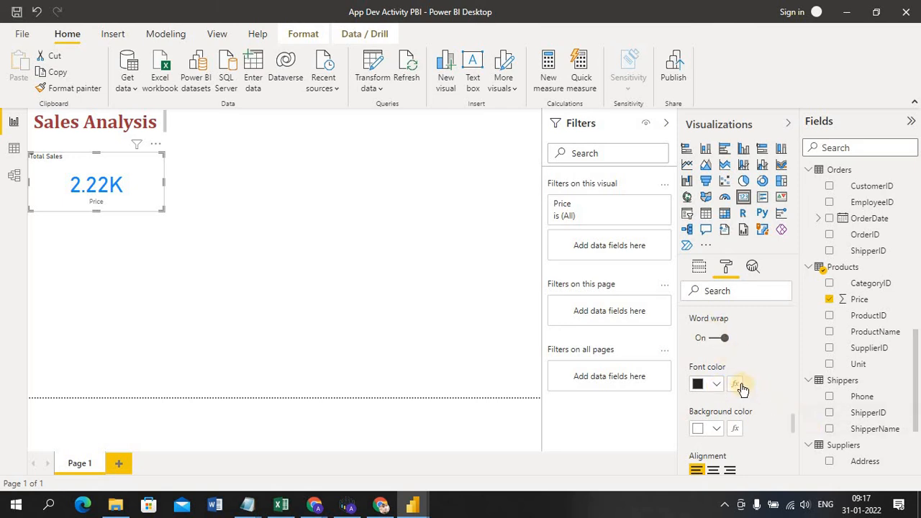
mouse_move(795, 423)
left_mouse_down()
mouse_move(794, 404)
mouse_move(794, 430)
left_mouse_up()
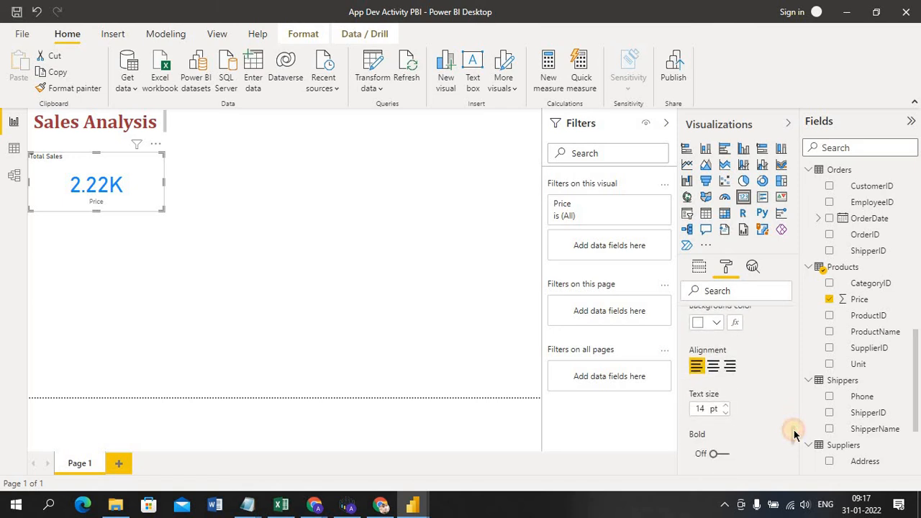
left_click(728, 408)
left_click(728, 407)
left_click(728, 408)
left_click(729, 408)
left_click(728, 407)
left_click(727, 406)
left_click(727, 407)
left_click(725, 406)
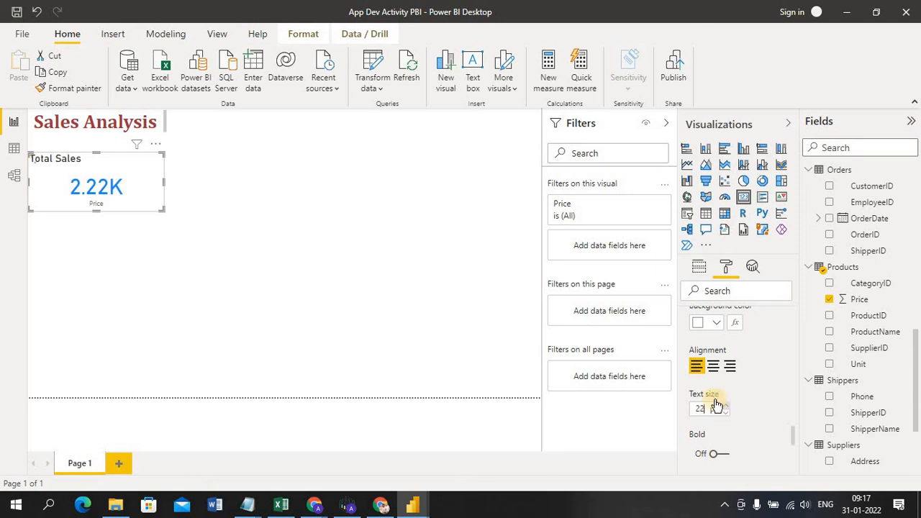
left_click(473, 357)
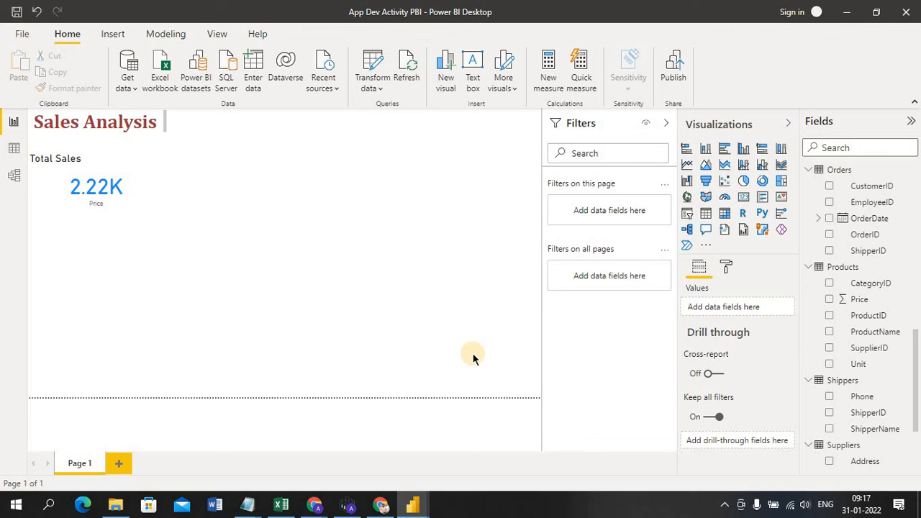
Step: Check the finished Total Sales card on the page and save the report
left_click(152, 199)
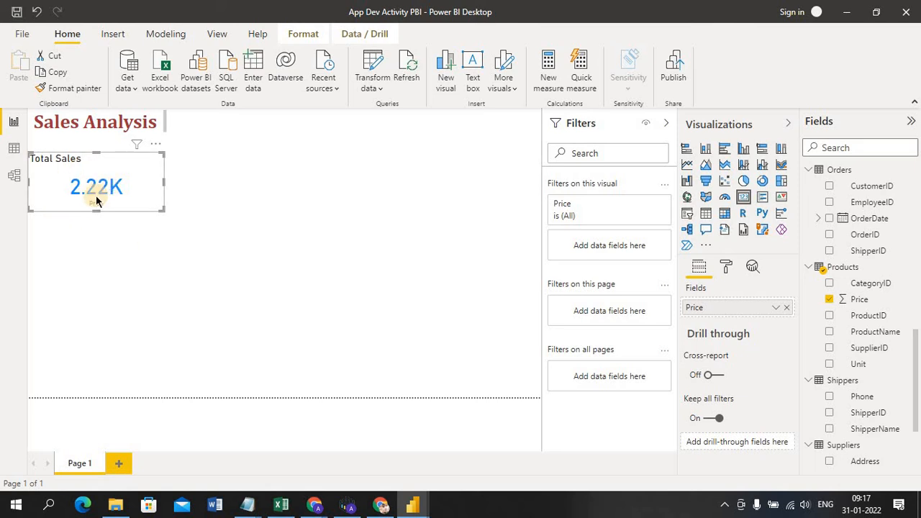
left_click(219, 302)
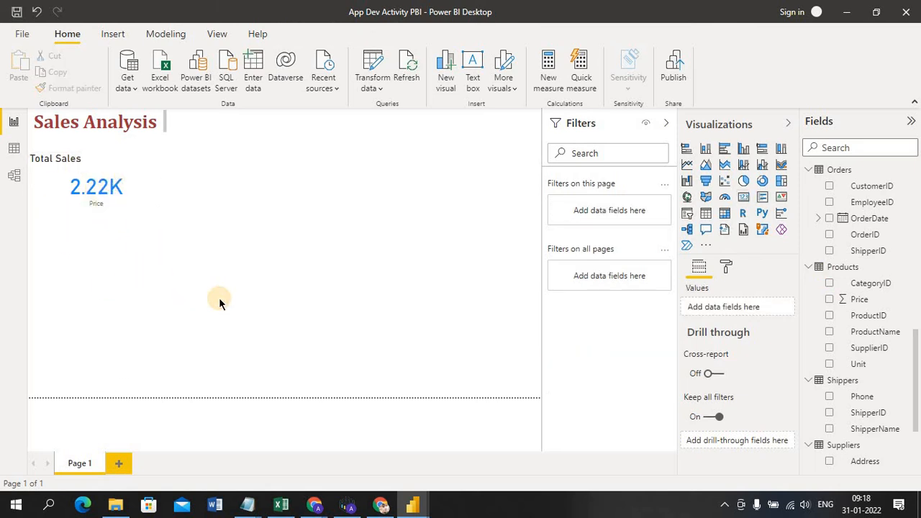
left_click(154, 190)
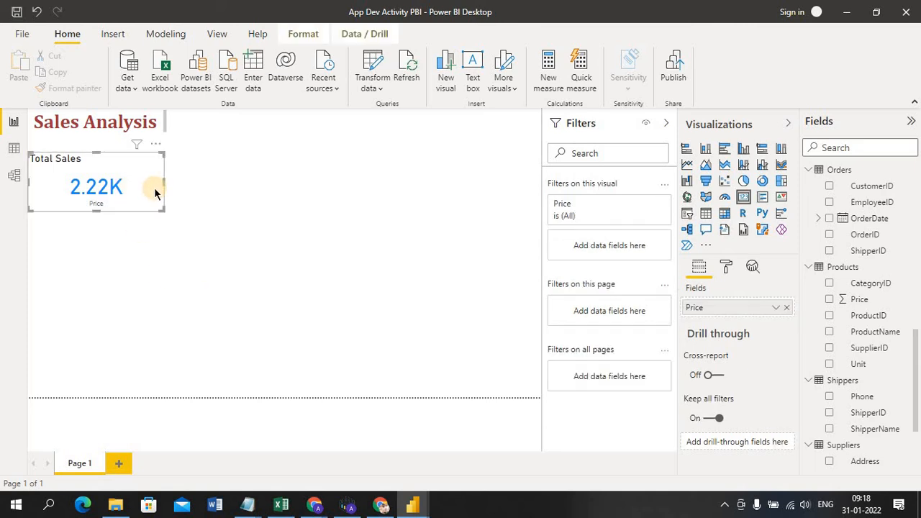
left_click(17, 11)
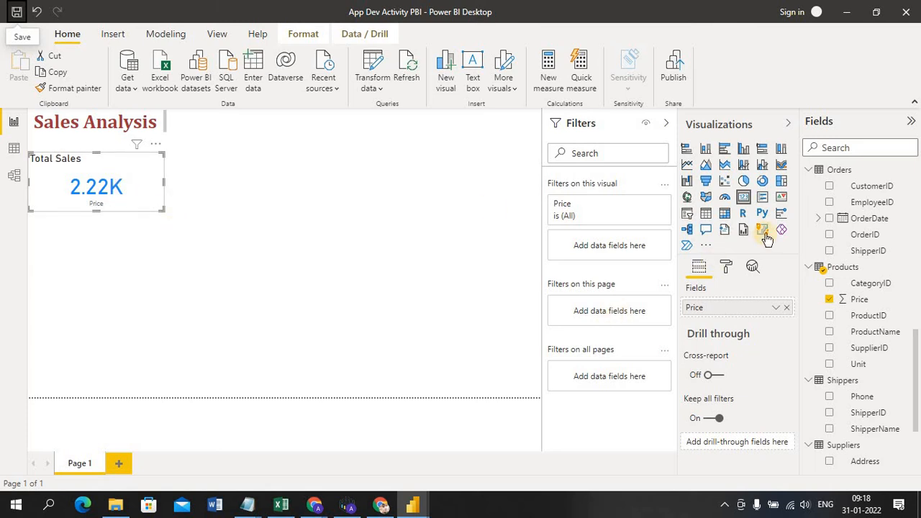
Step: Add a new card beside the Total Sales card and show the order details table's OrderID field in it
left_click(322, 292)
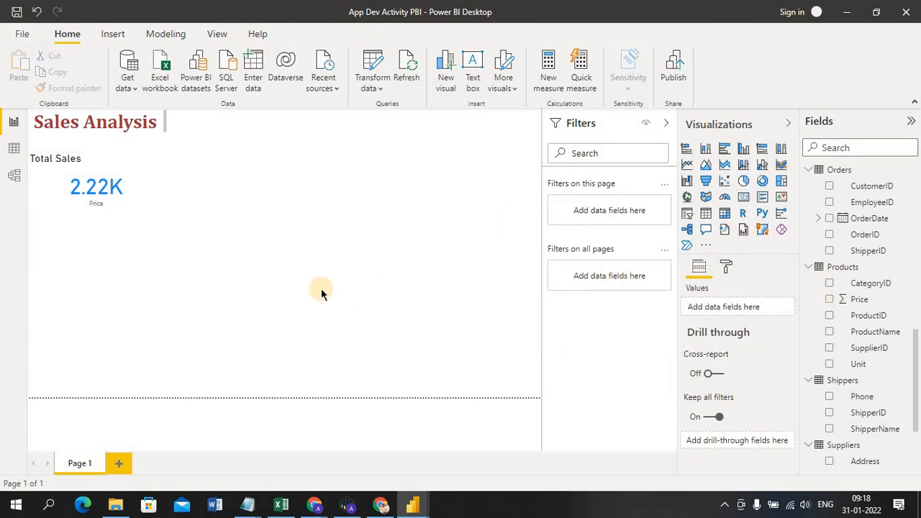
left_click(138, 202)
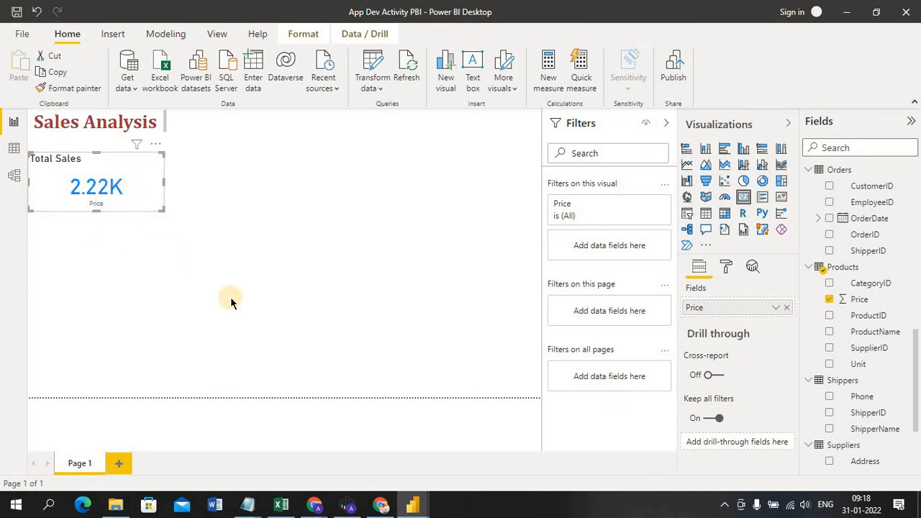
left_click(303, 316)
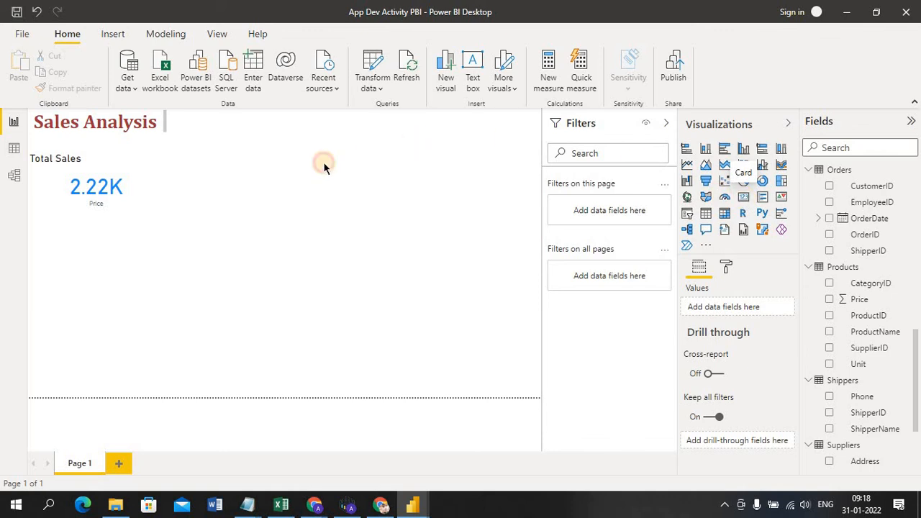
left_click(744, 198)
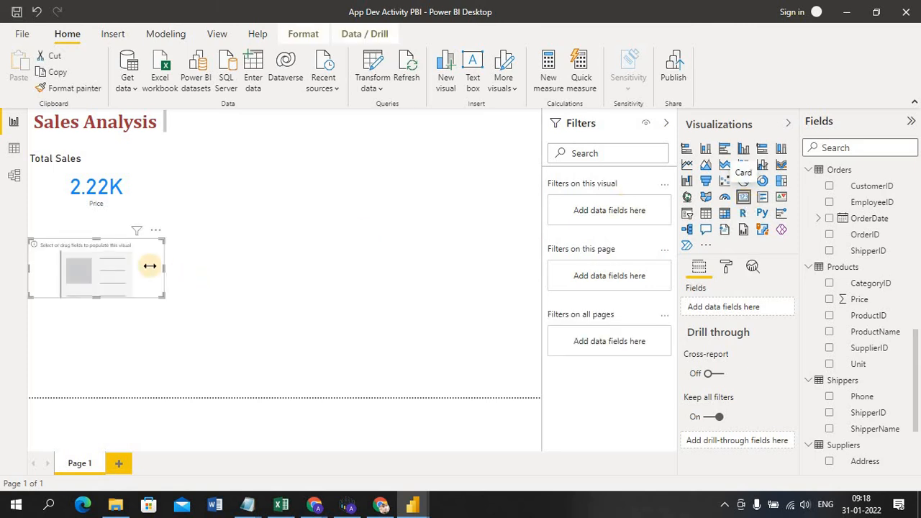
left_click_drag(123, 260, 242, 176)
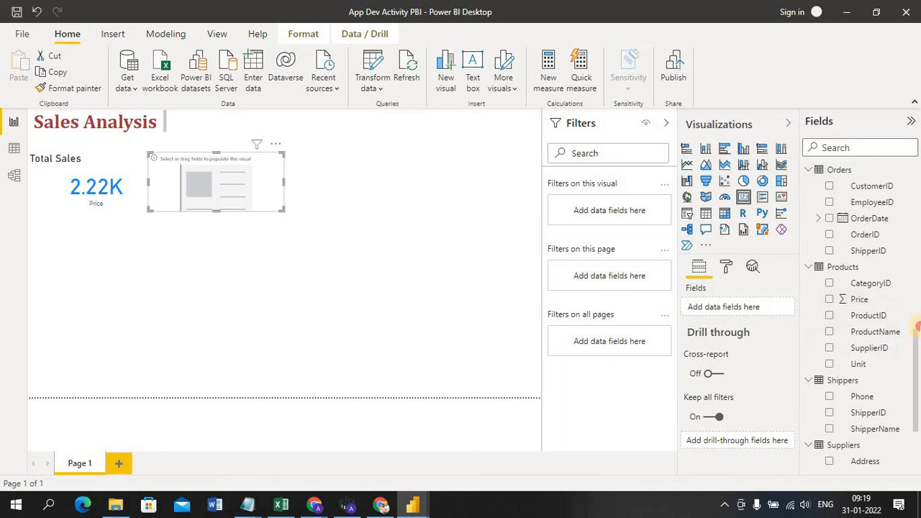
left_click_drag(917, 326, 917, 308)
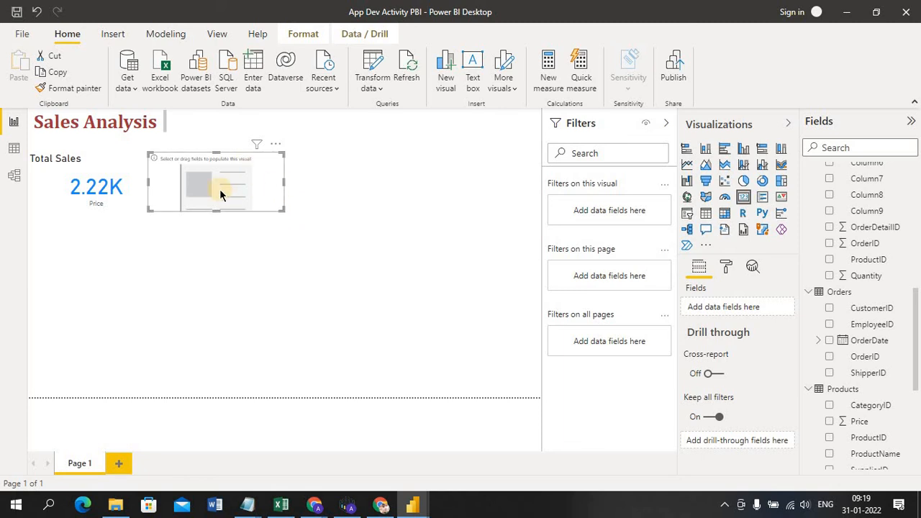
left_click(829, 244)
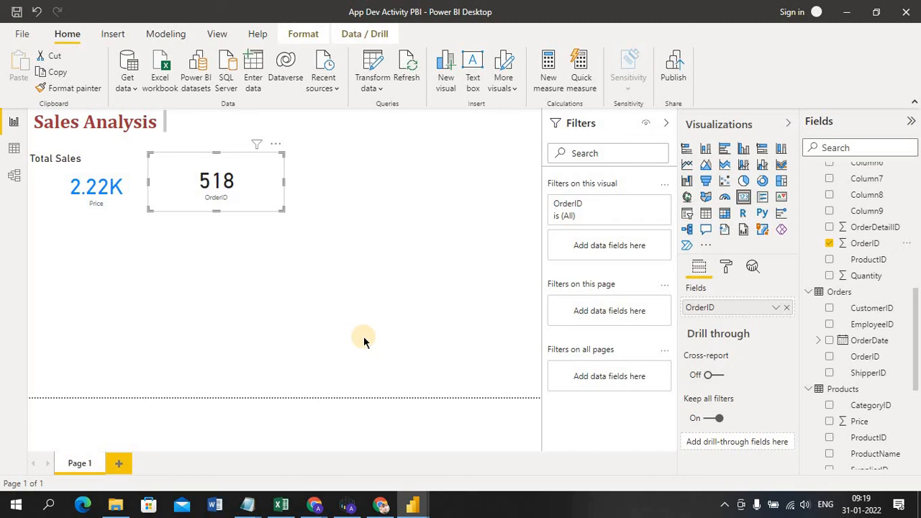
Step: Try Sum as the aggregation for the OrderID card's field
left_click(777, 310)
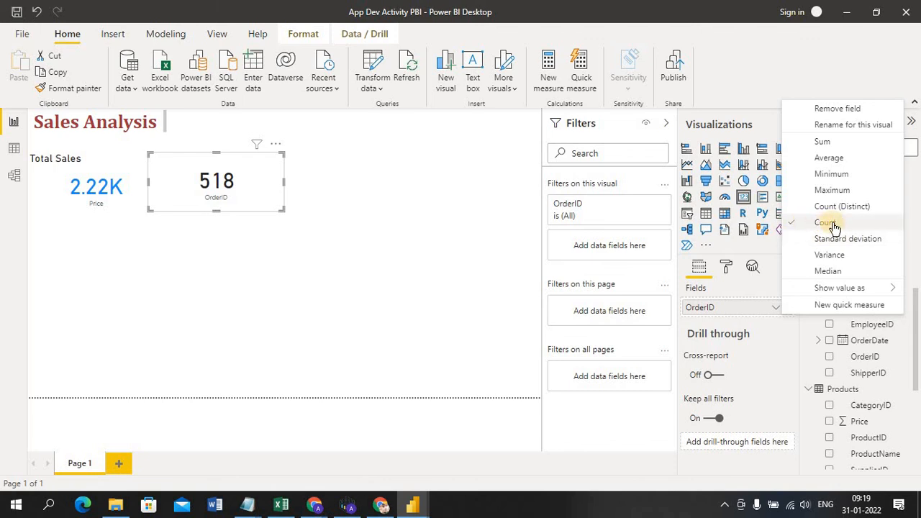
left_click(111, 194)
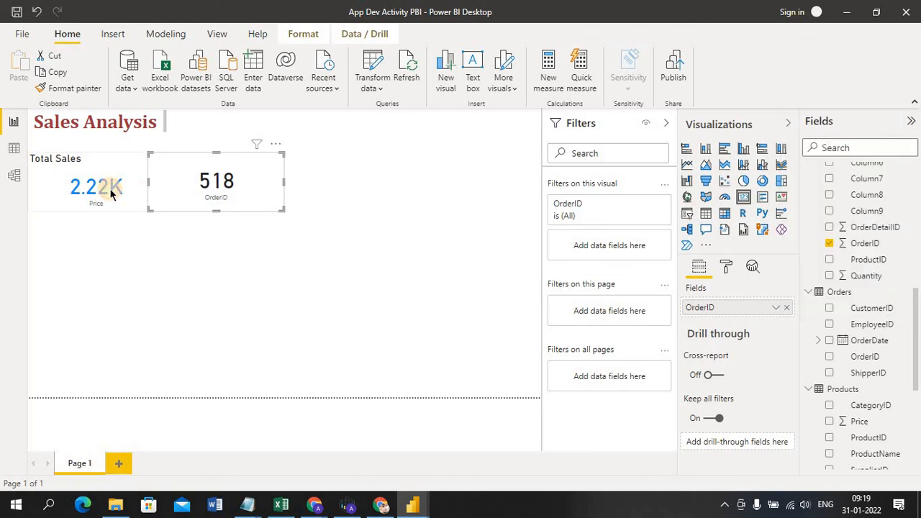
left_click(776, 313)
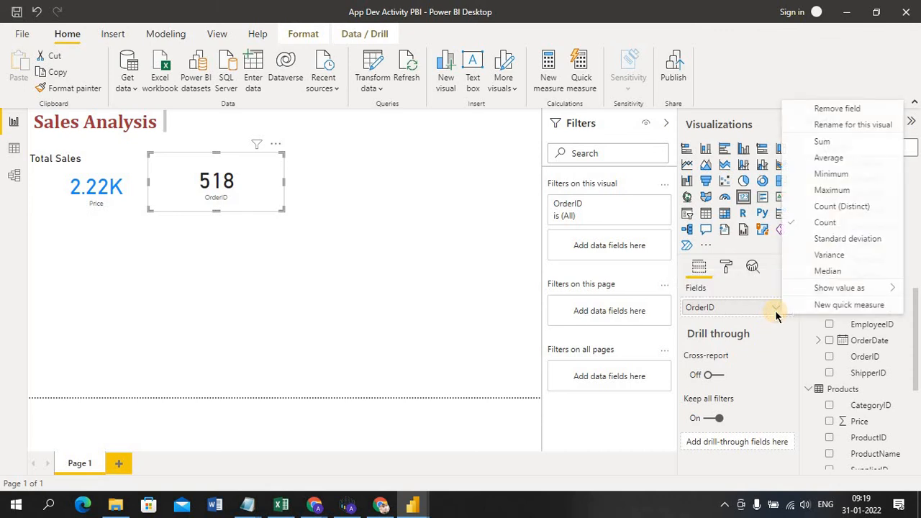
left_click(826, 143)
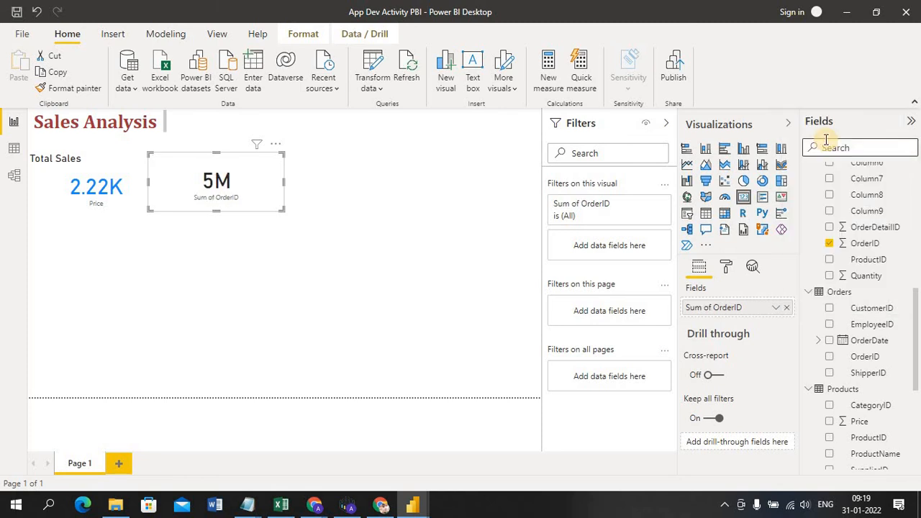
Step: Check which aggregation the Total Sales card applies to its Price field, and reselect the OrderID card
left_click(119, 186)
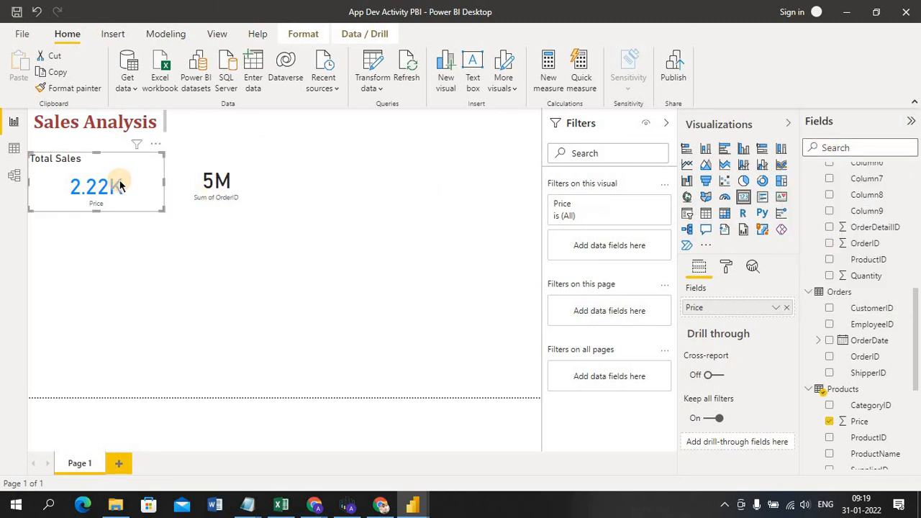
left_click(776, 308)
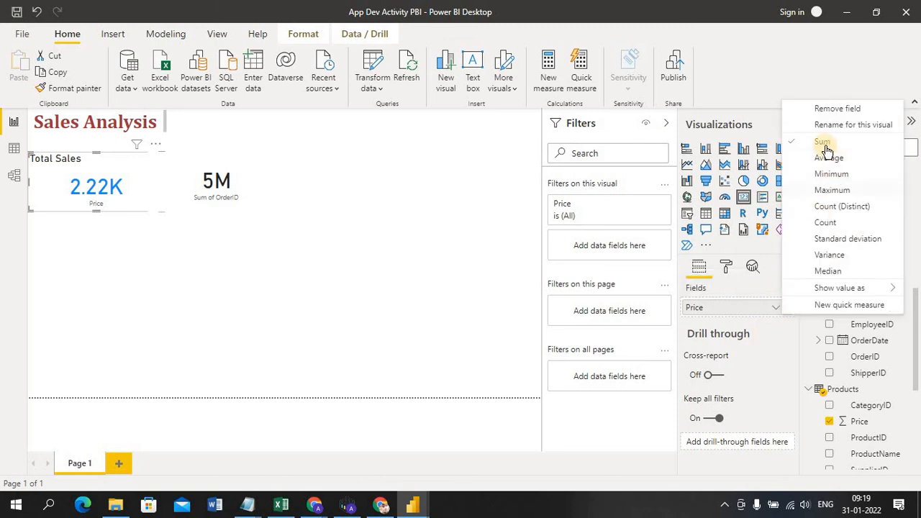
left_click(240, 186)
left_click(241, 186)
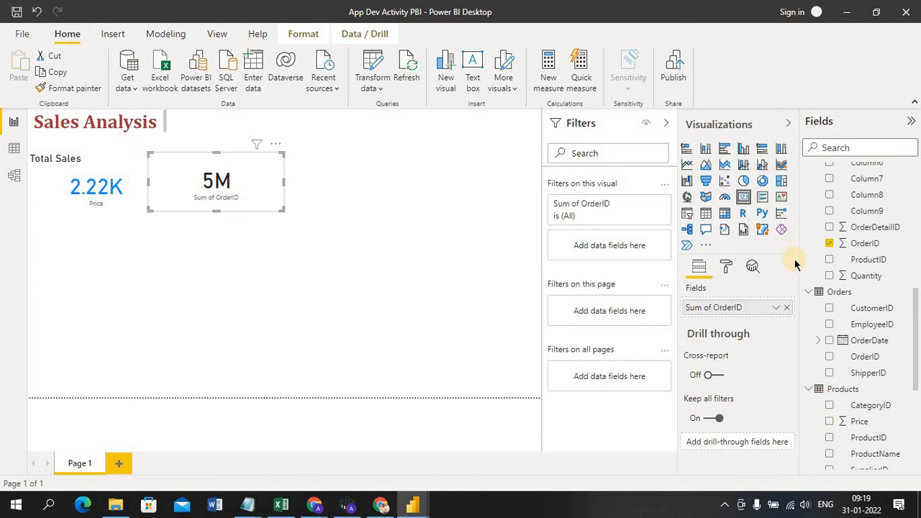
Step: Set the aggregation of the OrderID card's field to Count
left_click(779, 309)
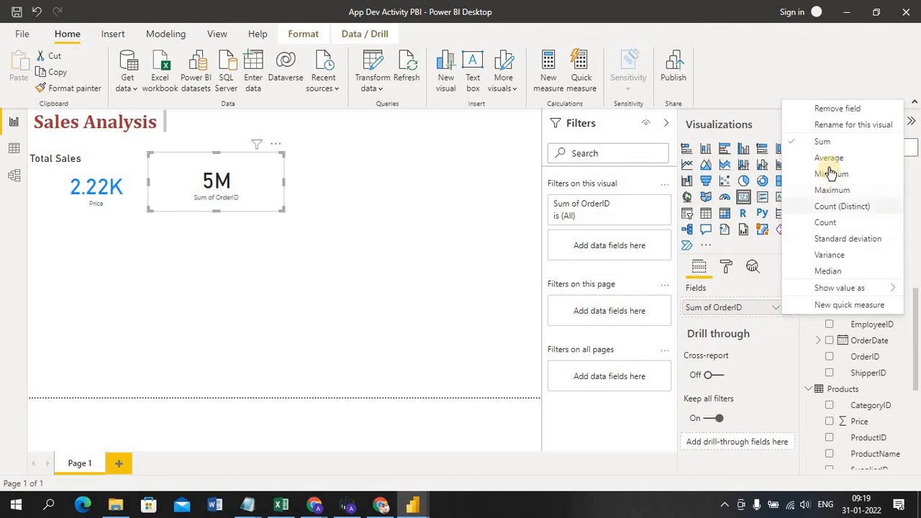
left_click(837, 223)
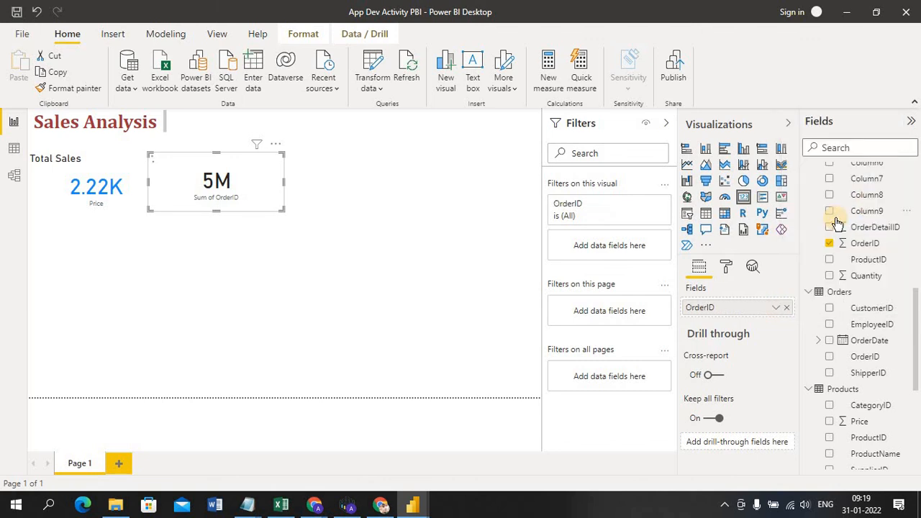
left_click(326, 274)
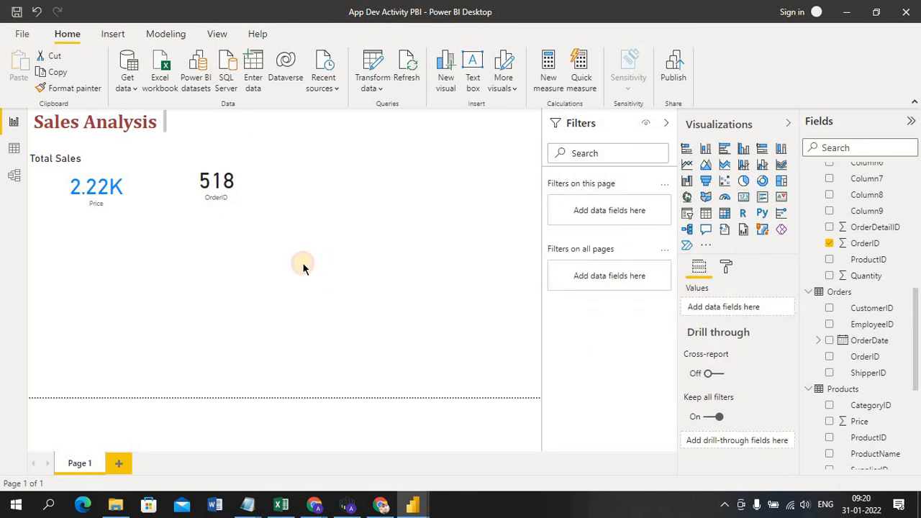
Step: Move the OrderID card slightly farther away from the Total Sales card, keeping both in the same row
left_click(160, 179)
mouse_move(161, 178)
left_mouse_down()
mouse_move(188, 255)
mouse_move(166, 179)
left_mouse_up()
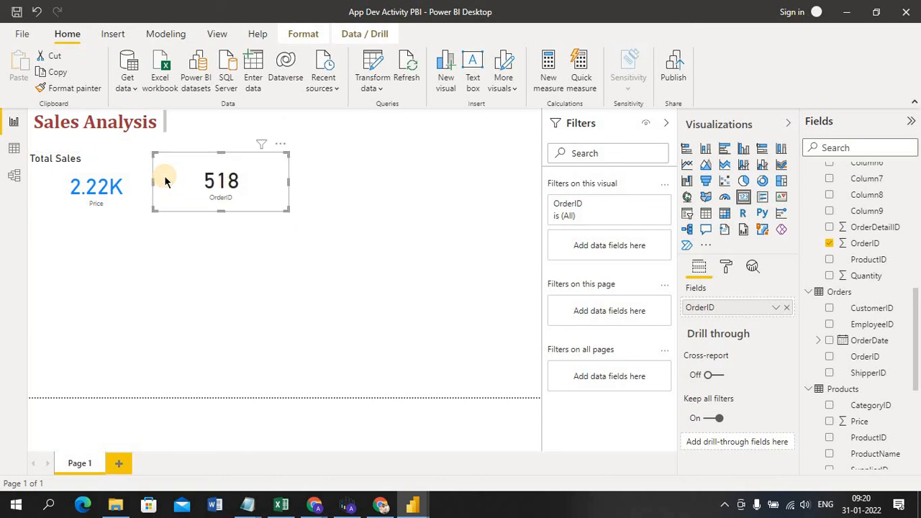
left_click(225, 270)
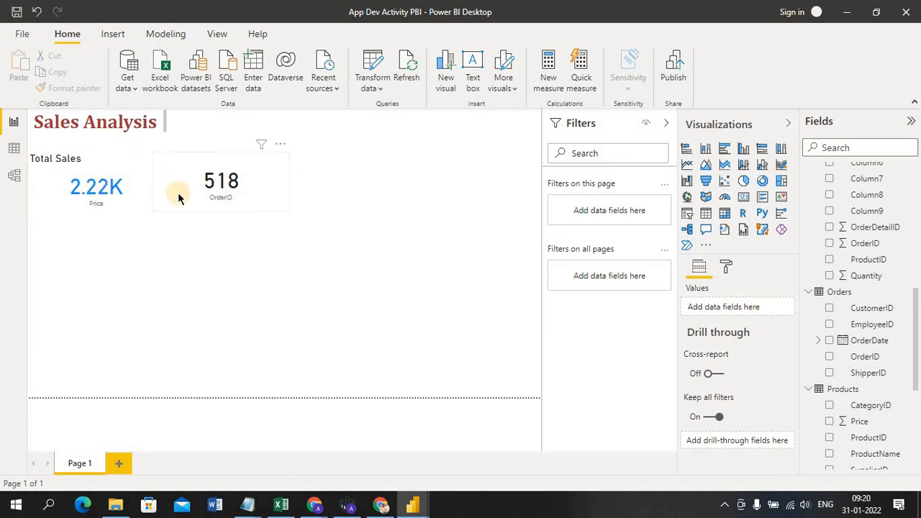
Step: Copy the Total Sales card's formatting onto the OrderID card with the Format painter
left_click(118, 187)
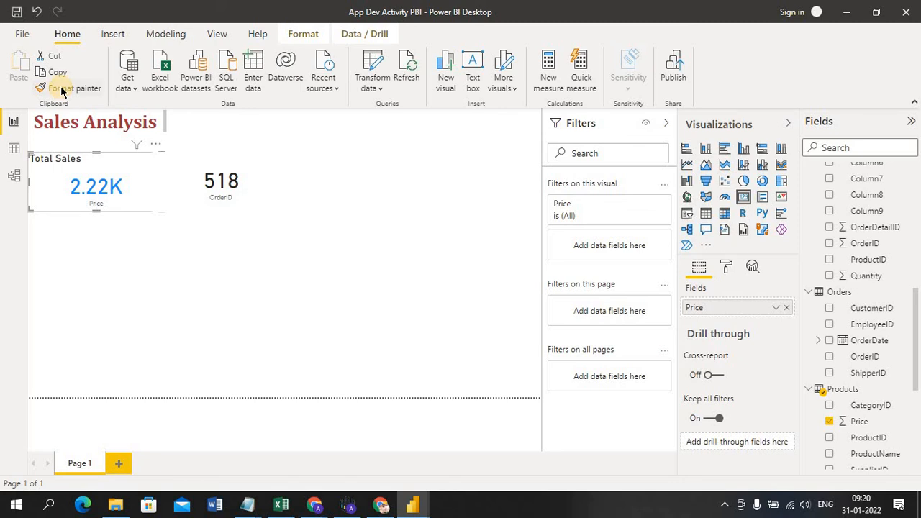
left_click(61, 90)
left_click(228, 163)
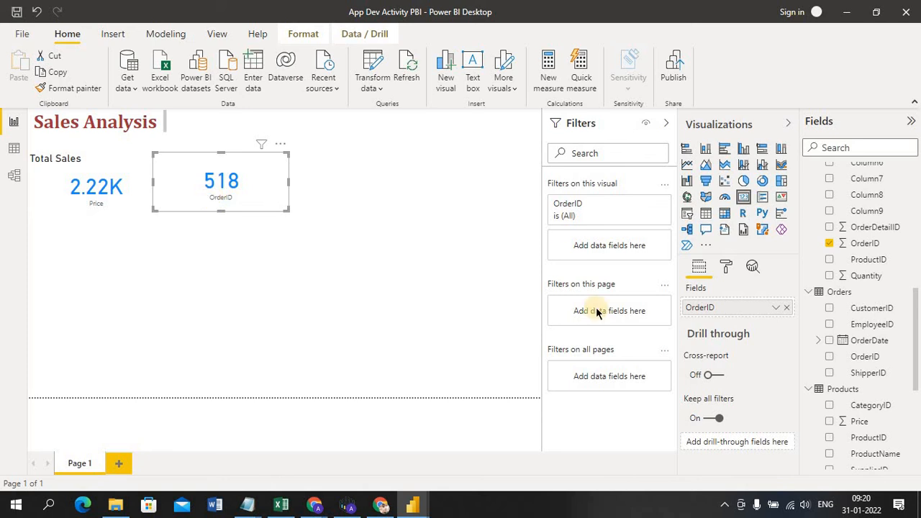
Step: Set the OrderID card's title text to "Orders Count"
left_click(725, 267)
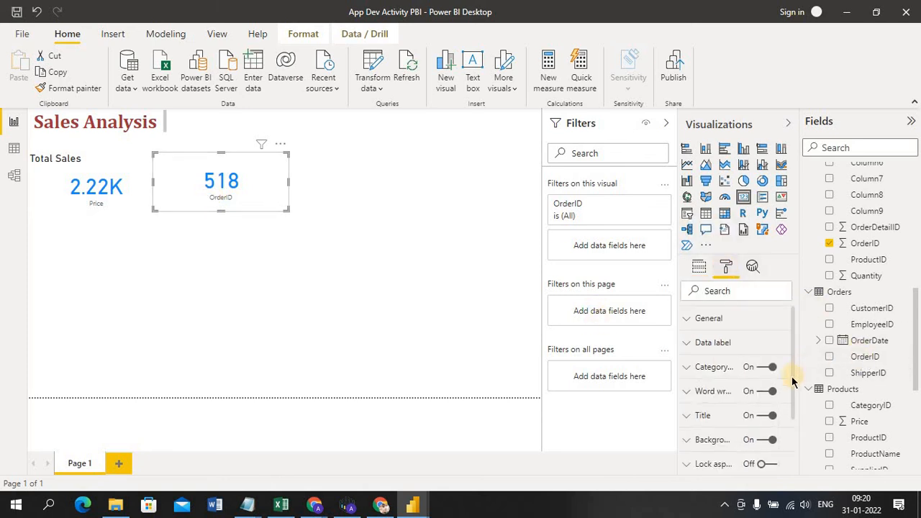
left_click(689, 416)
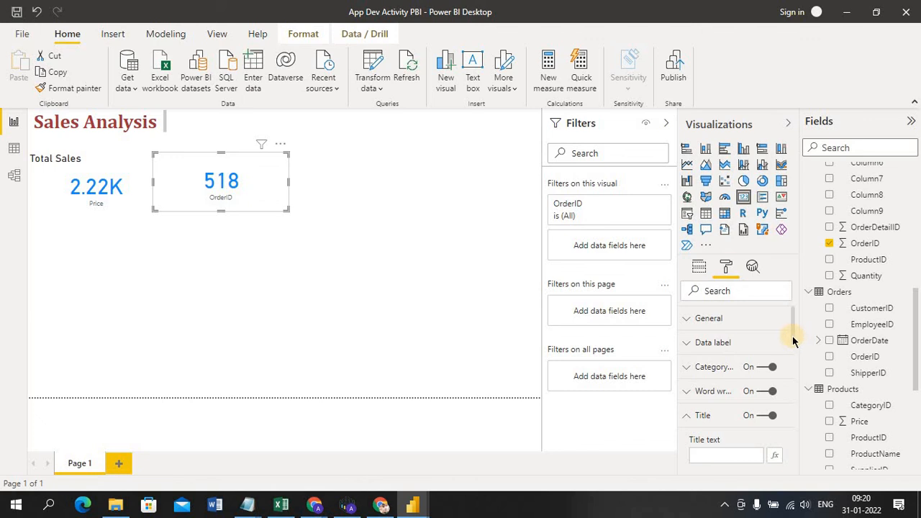
left_click_drag(793, 340, 797, 360)
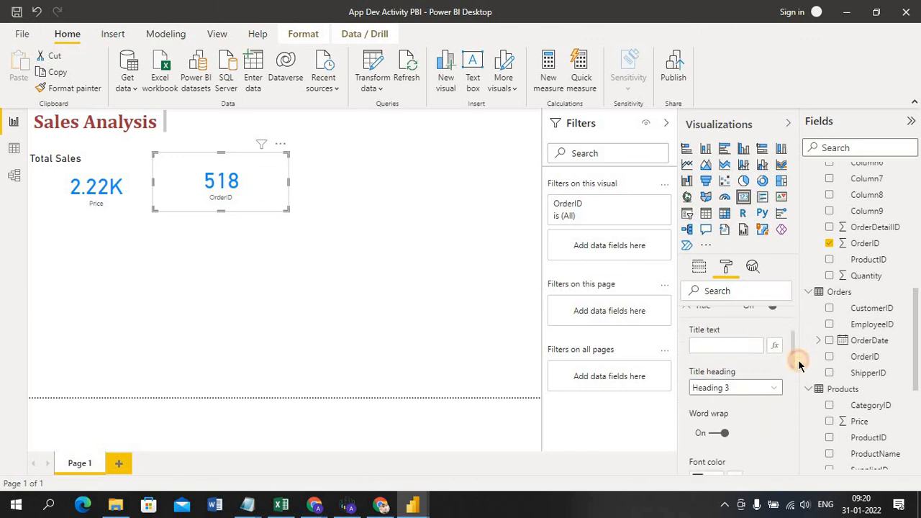
left_click(742, 346)
type("O")
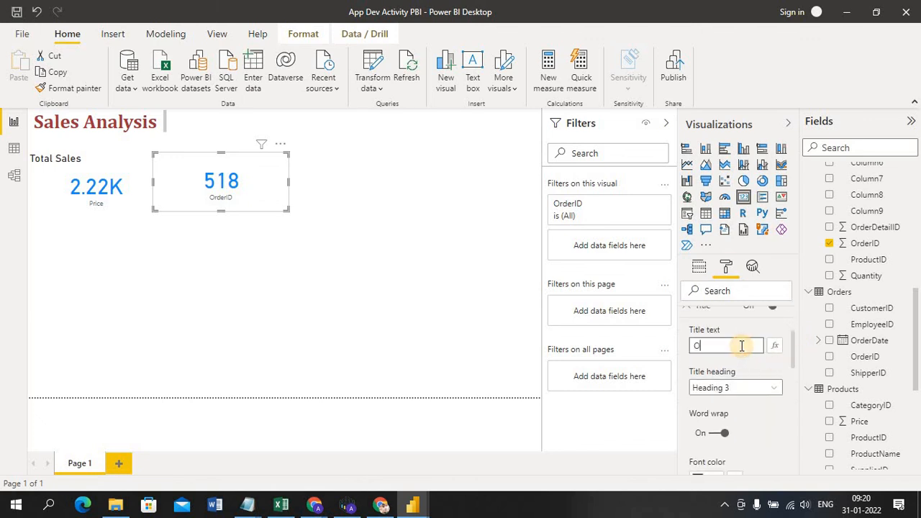
type("rders ")
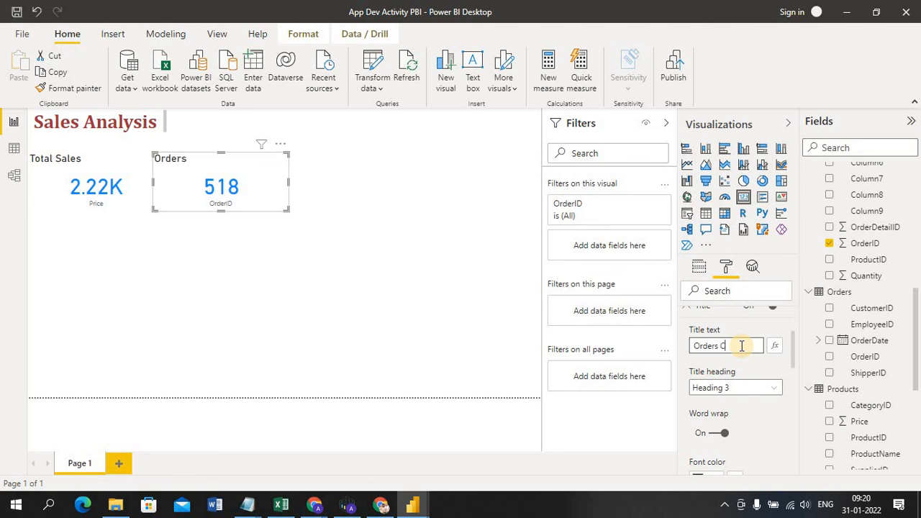
type("Count")
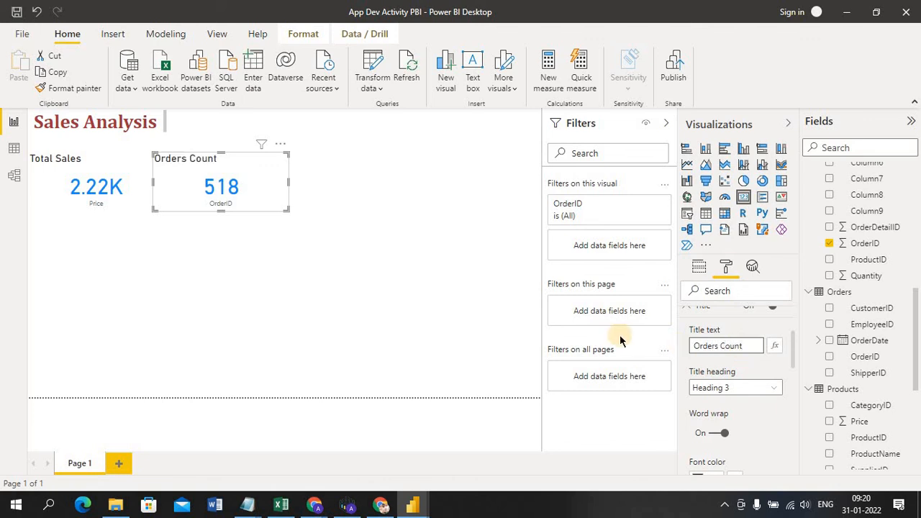
left_click(524, 322)
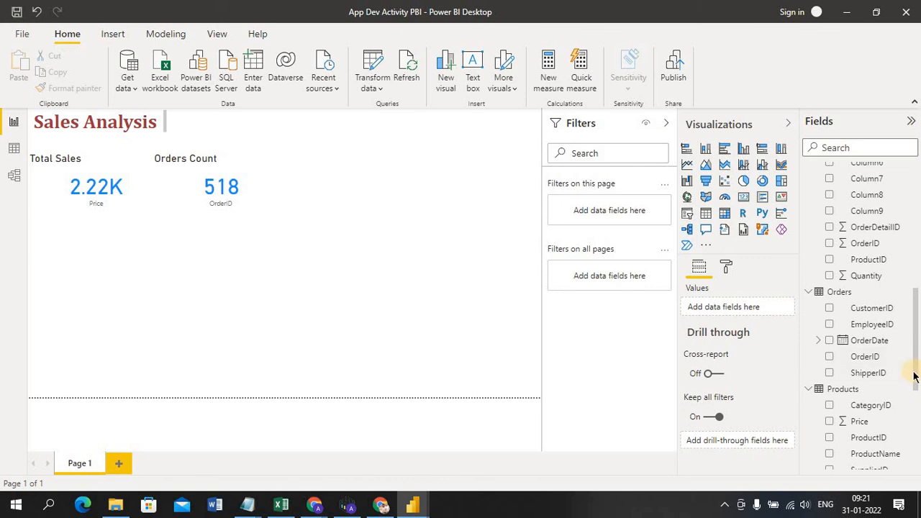
Step: Add a third card beside the Orders Count card and show the order details table's Quantity field in it
left_click_drag(914, 376, 911, 231)
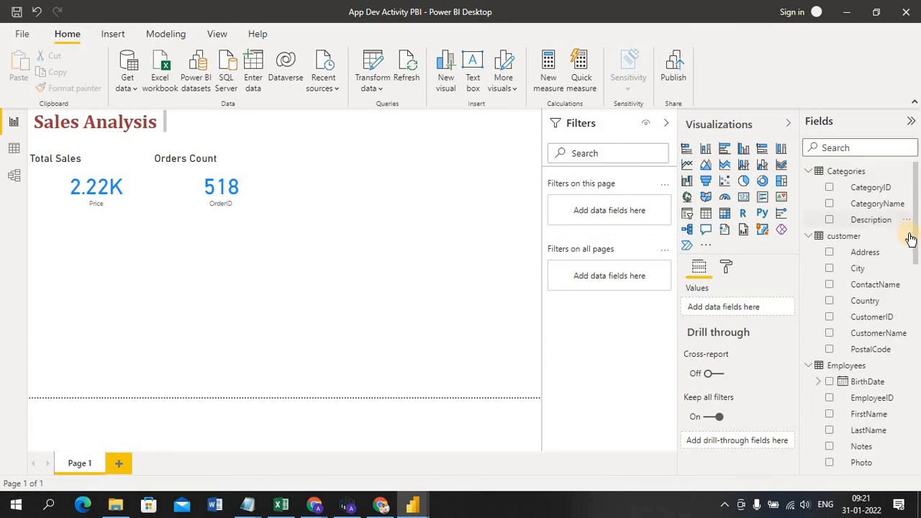
left_click_drag(915, 245, 917, 493)
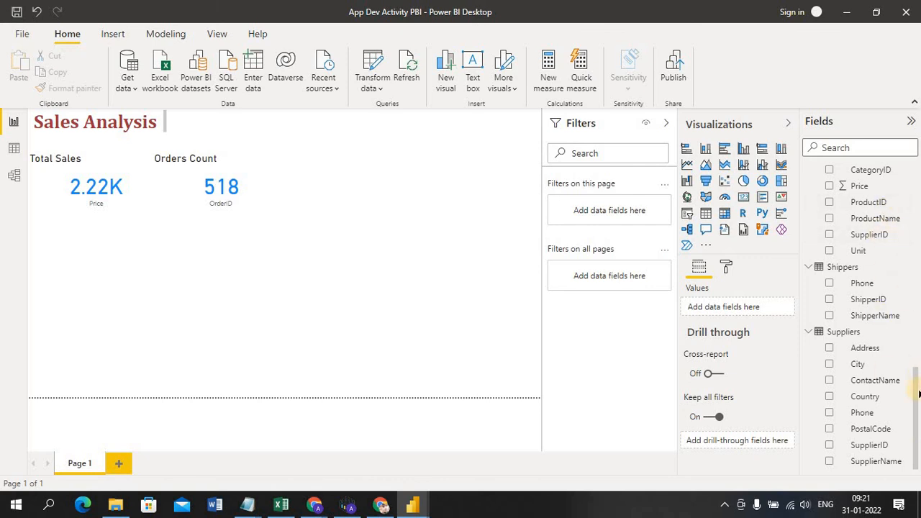
left_click_drag(917, 393, 918, 323)
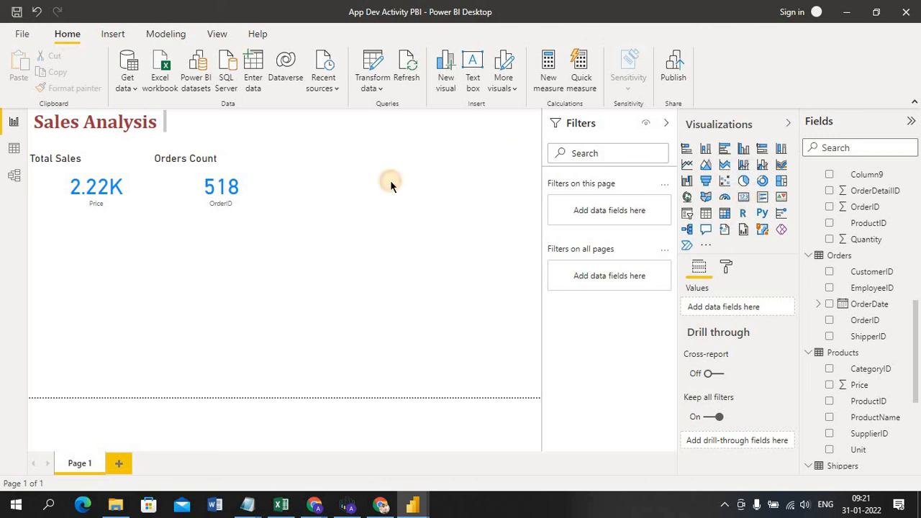
left_click(744, 198)
mouse_move(100, 240)
left_mouse_down()
mouse_move(338, 230)
mouse_move(395, 181)
mouse_move(384, 163)
left_mouse_up()
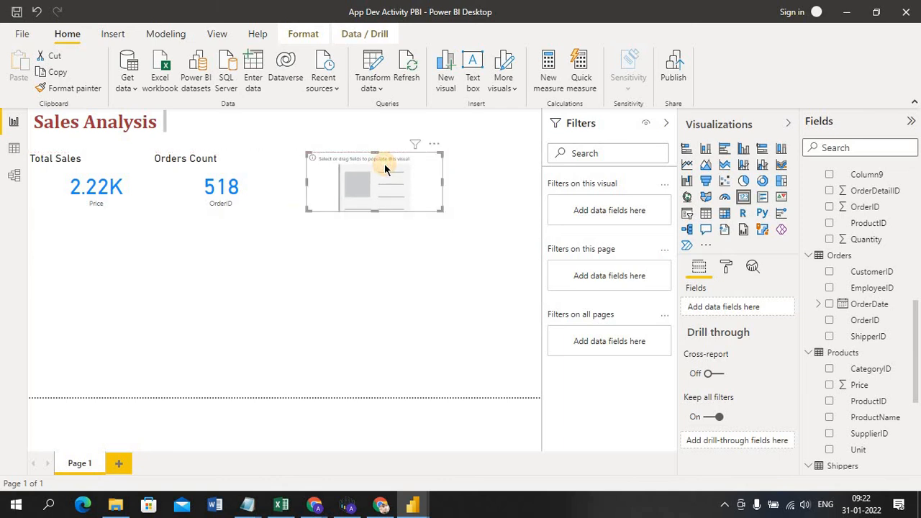
left_click(831, 241)
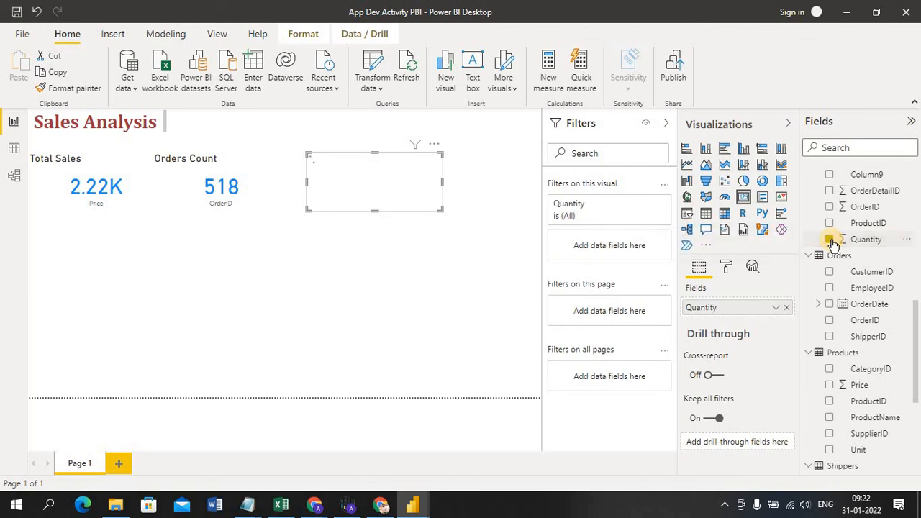
Step: Copy the Orders Count card's formatting onto the Quantity card with the Format painter
left_click(198, 200)
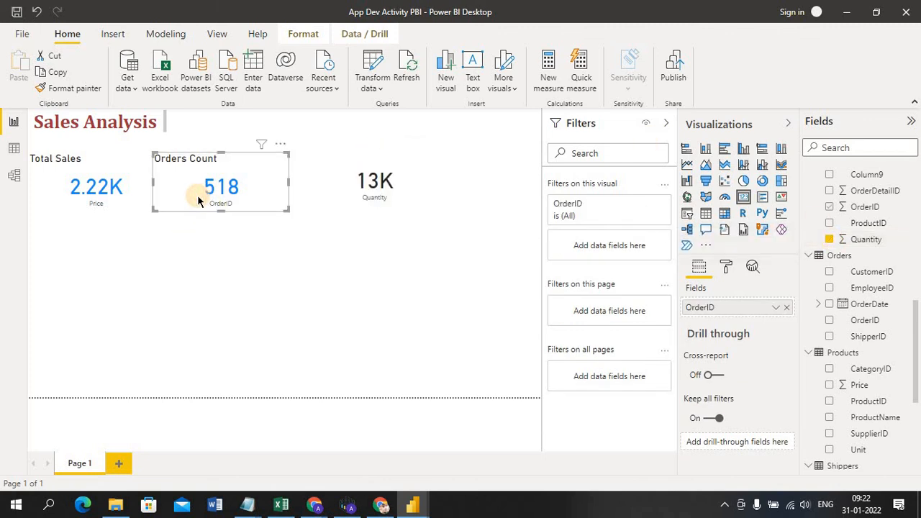
left_click(73, 88)
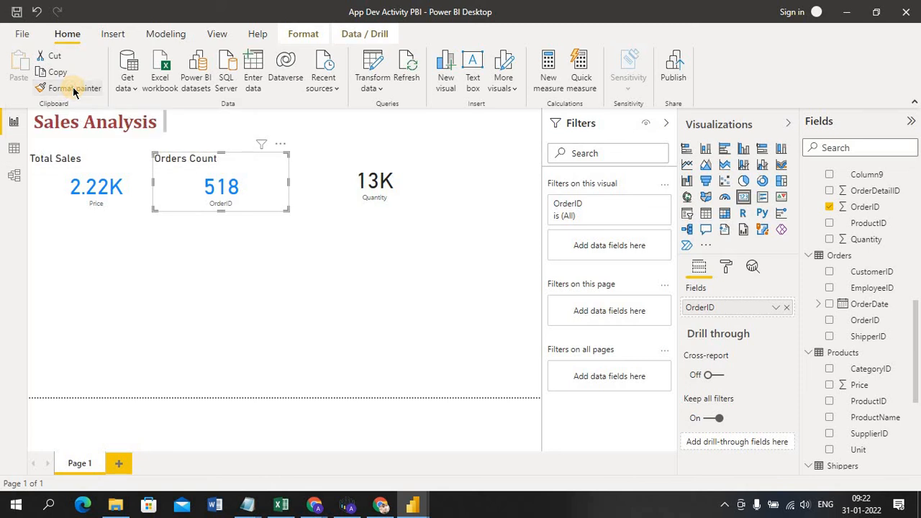
left_click(398, 192)
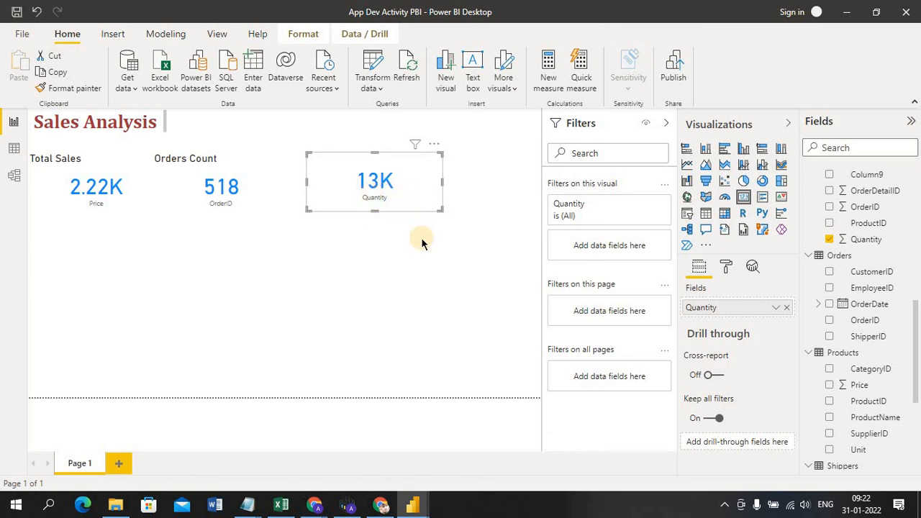
Step: Set the Quantity card's title text to "Product qty"
left_click(728, 268)
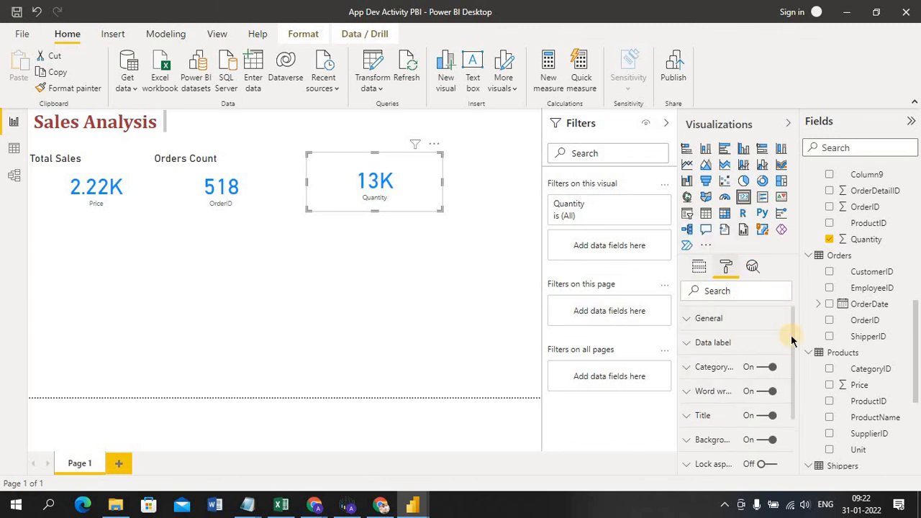
left_click(686, 415)
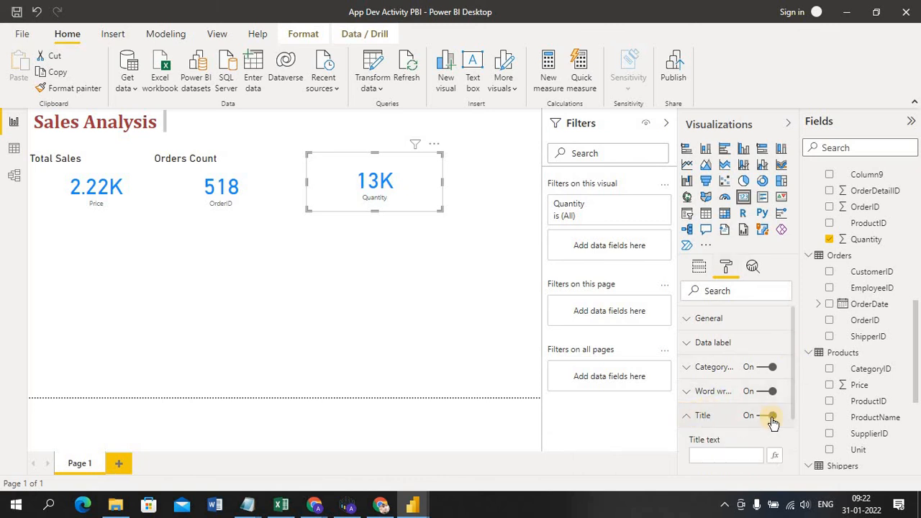
left_click(725, 454)
type("O")
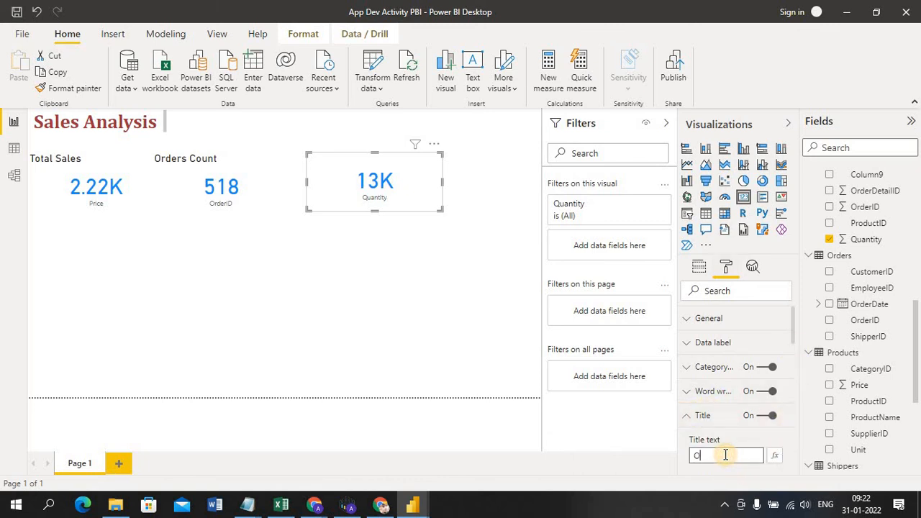
type("rodh")
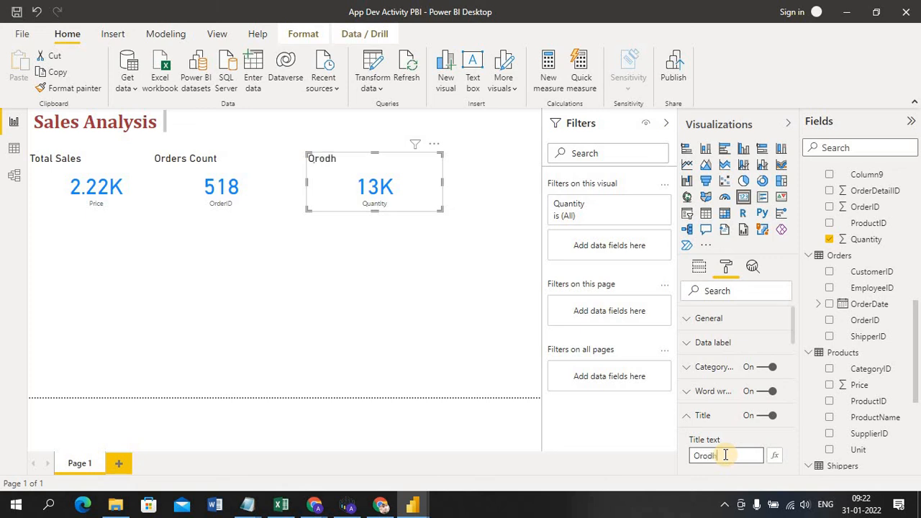
key("BackSpace")
key("BackSpace")
type("duct qty")
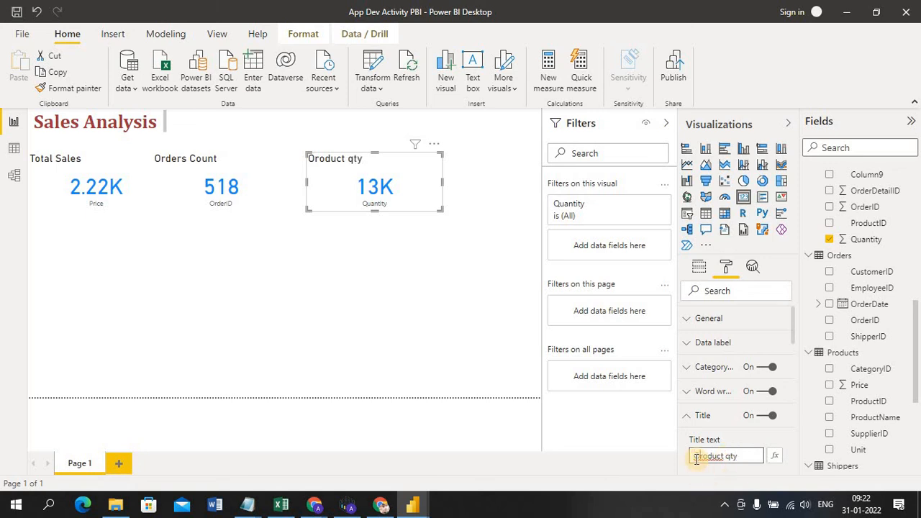
key("Delete")
type("p")
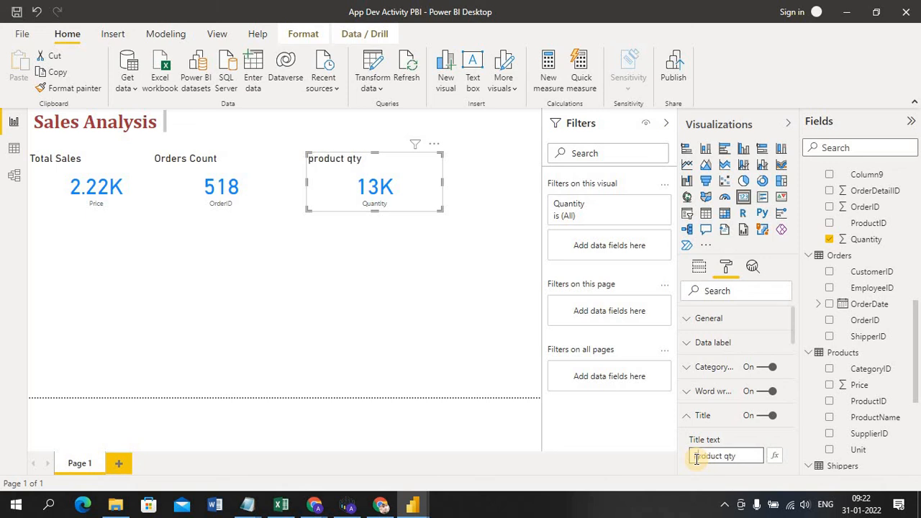
key("BackSpace")
type("P")
left_click(436, 338)
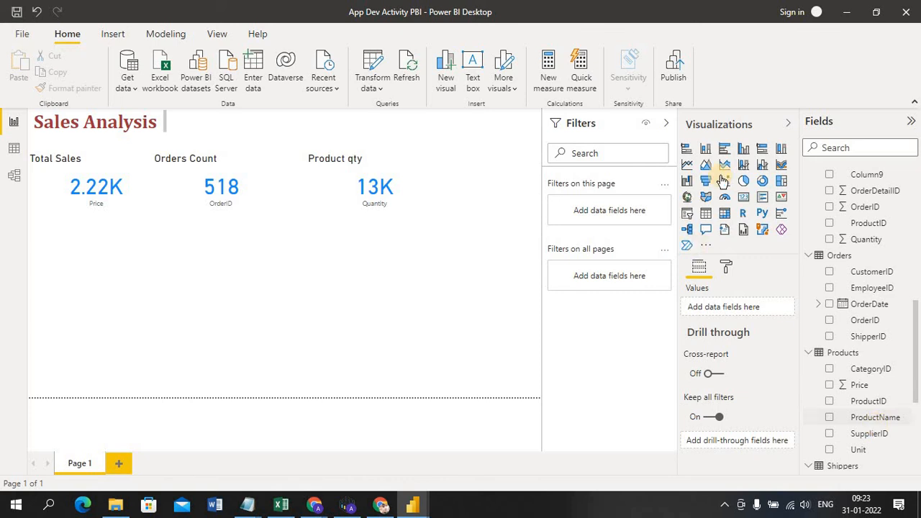
Step: Add a stacked bar chart below the cards showing the Products table's Price by ProductName
left_click(686, 149)
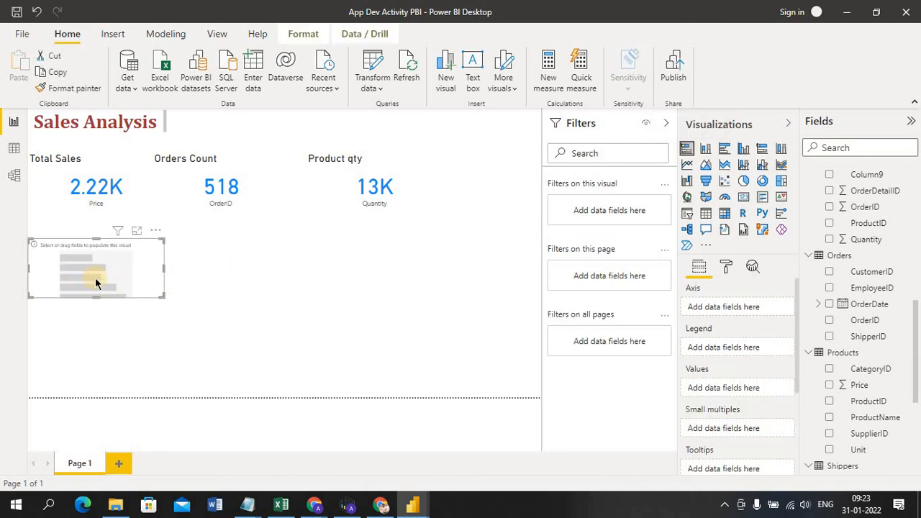
left_click(831, 385)
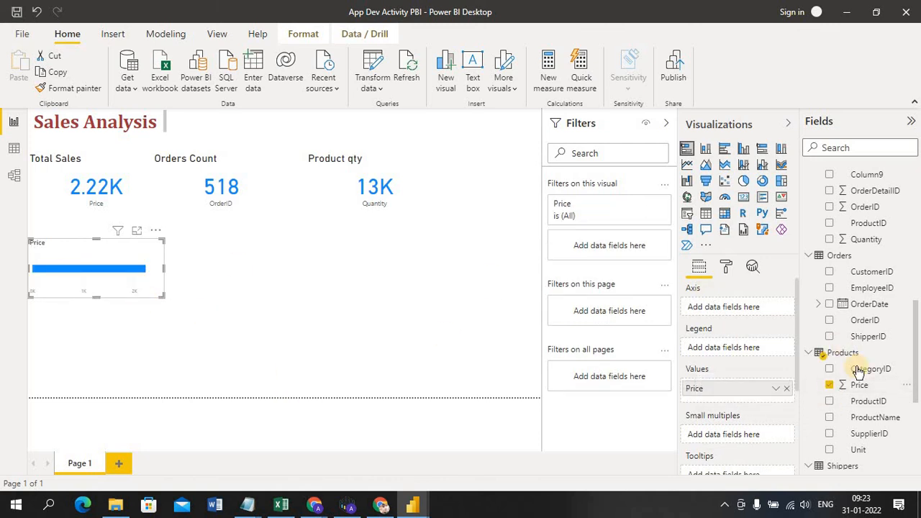
left_click(829, 418)
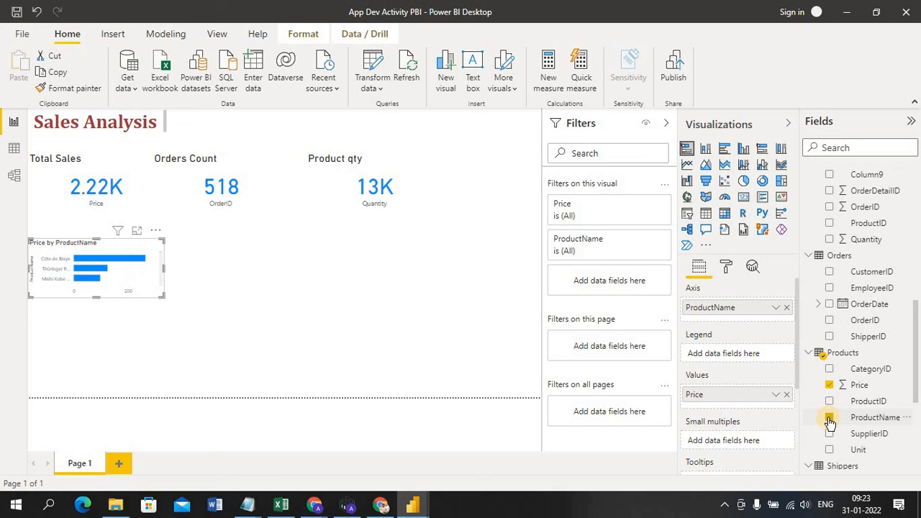
Step: Enlarge the bar chart, extending it down to the page's lower edge and widening it to reach under the Orders Count card
left_click_drag(97, 294, 99, 368)
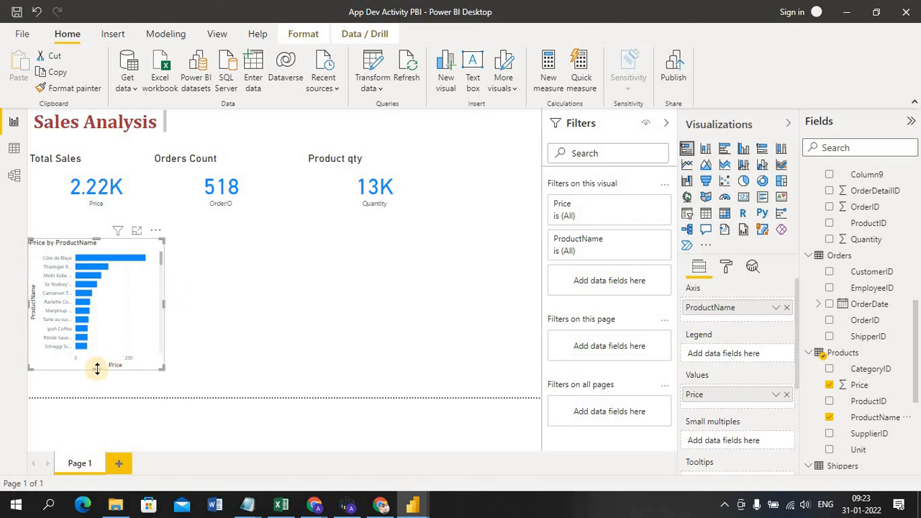
left_click_drag(97, 368, 95, 395)
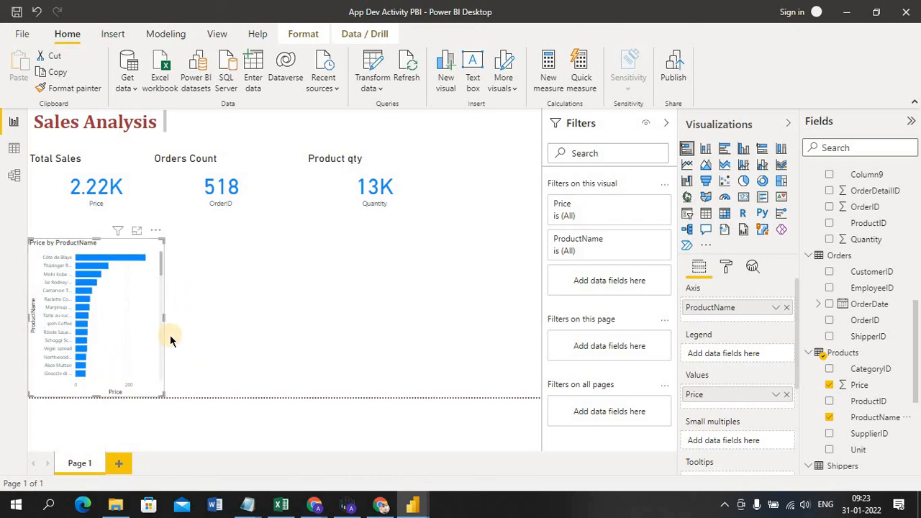
left_click_drag(163, 314, 258, 314)
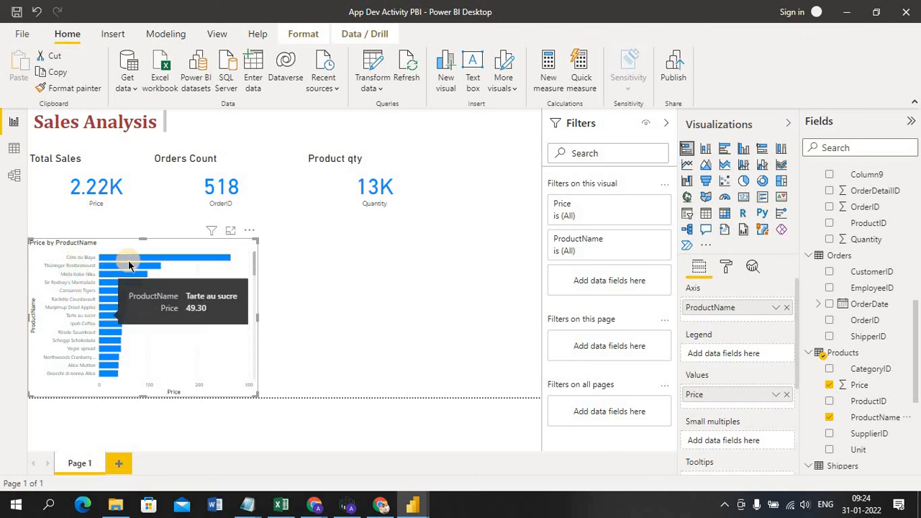
mouse_move(116, 262)
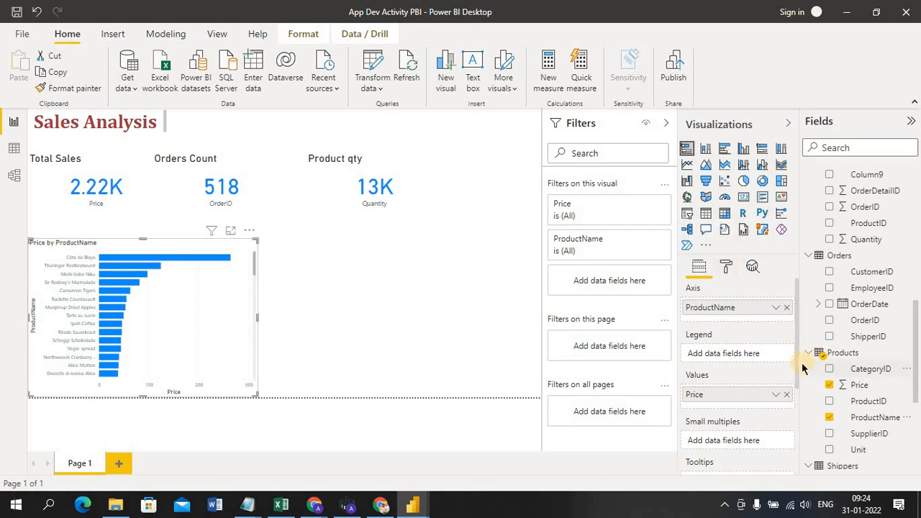
Step: In the bar chart's format settings, turn the Y axis off and on again, and do the same with the X axis
left_click_drag(798, 371, 817, 467)
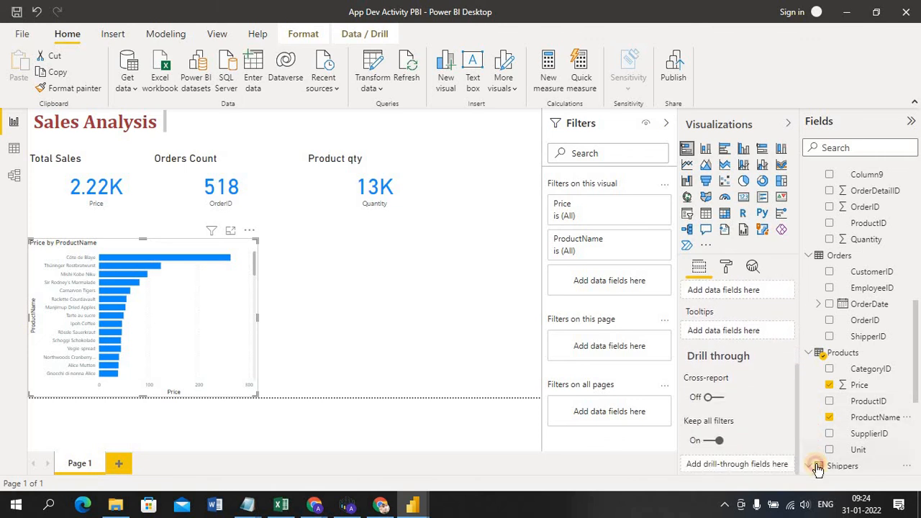
left_click(729, 267)
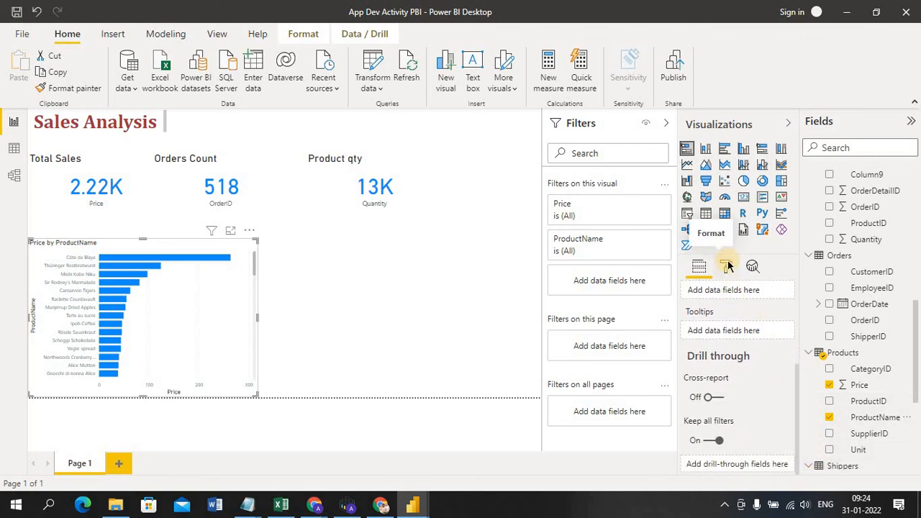
left_click(728, 265)
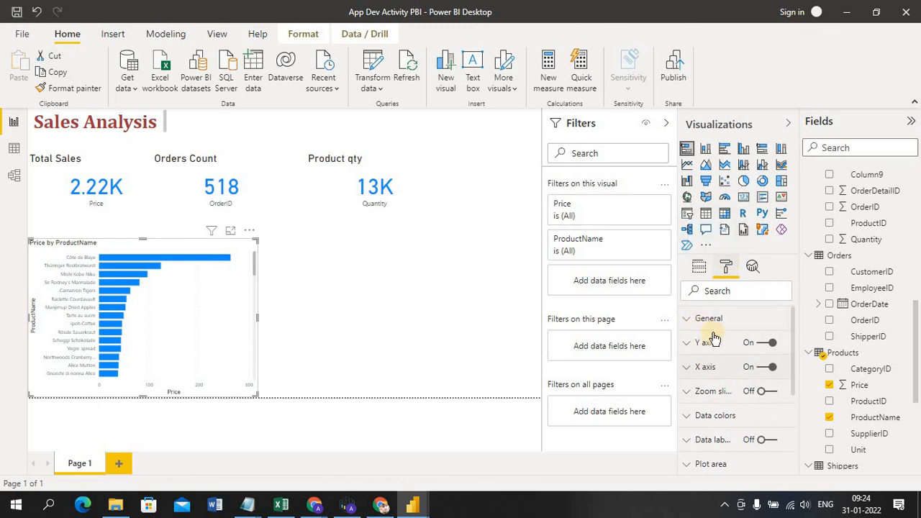
left_click(764, 348)
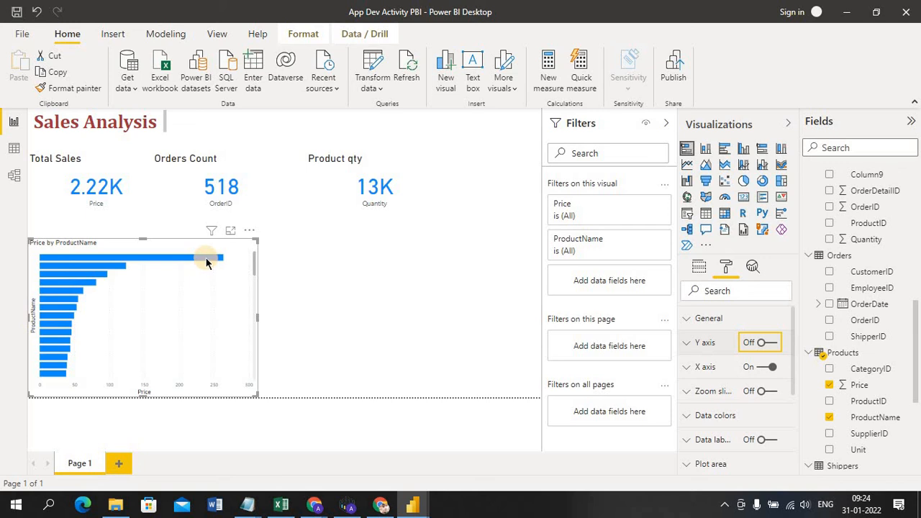
mouse_move(206, 263)
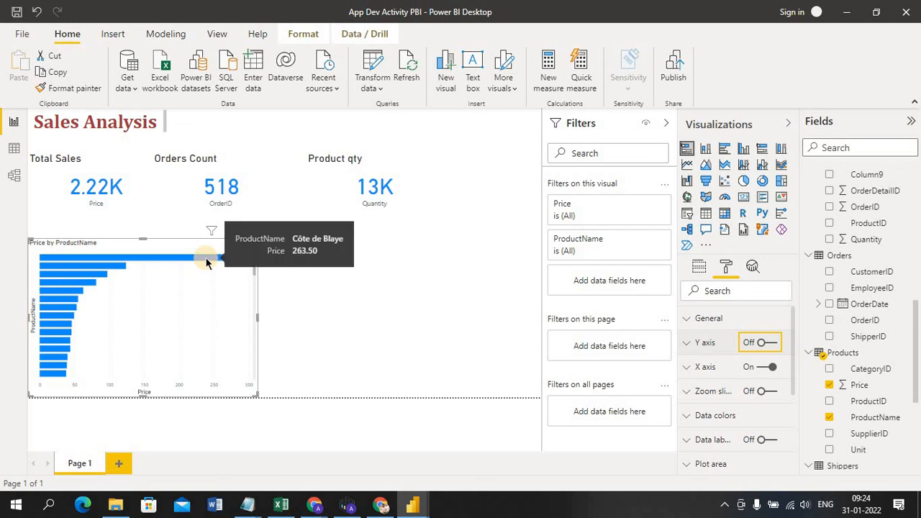
left_click(774, 345)
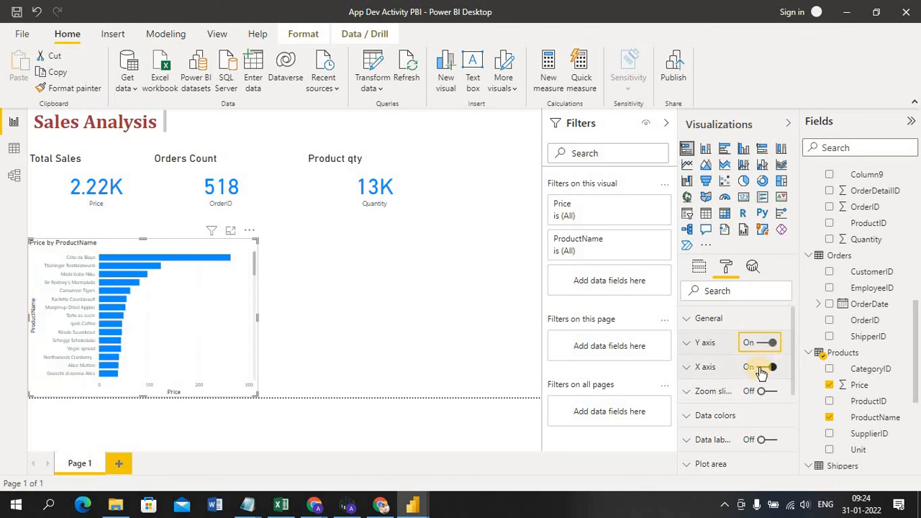
left_click(761, 369)
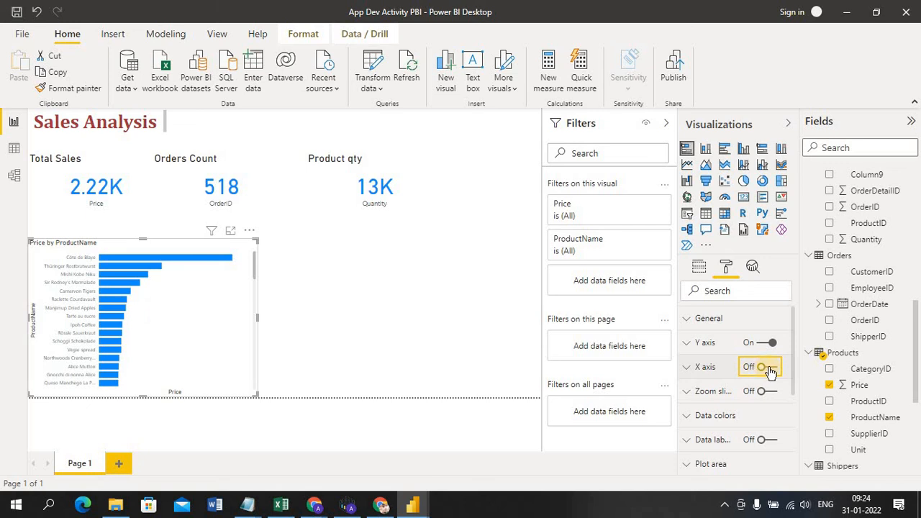
left_click(770, 370)
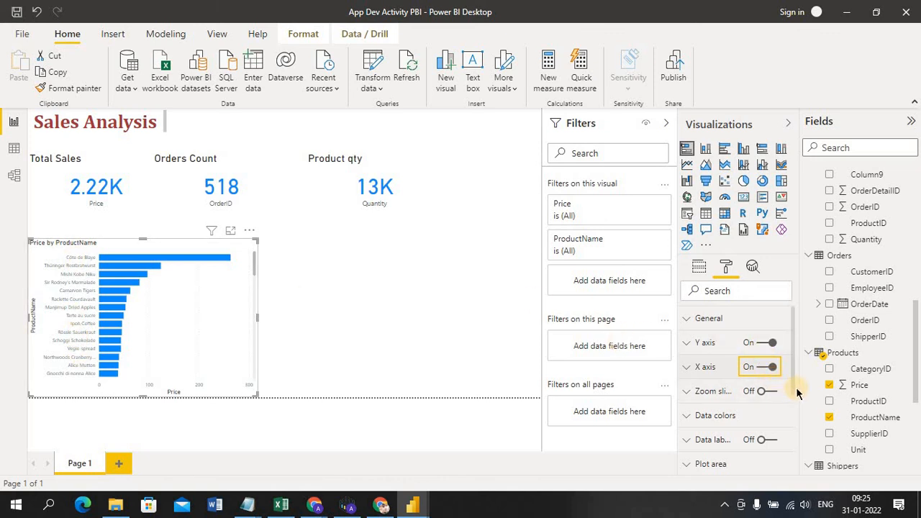
Step: Set the bar chart's default data color to orange and turn on its data labels
scroll(793, 395, "down", 1)
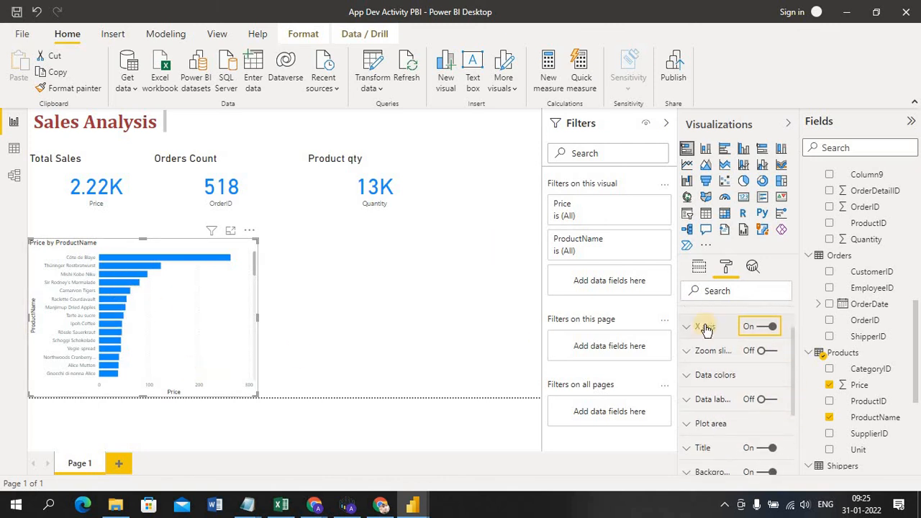
left_click(685, 377)
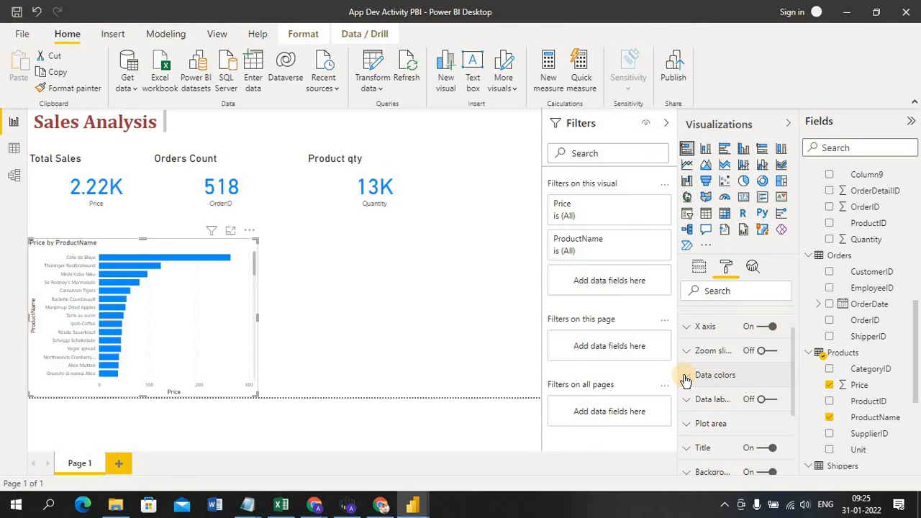
left_click(717, 417)
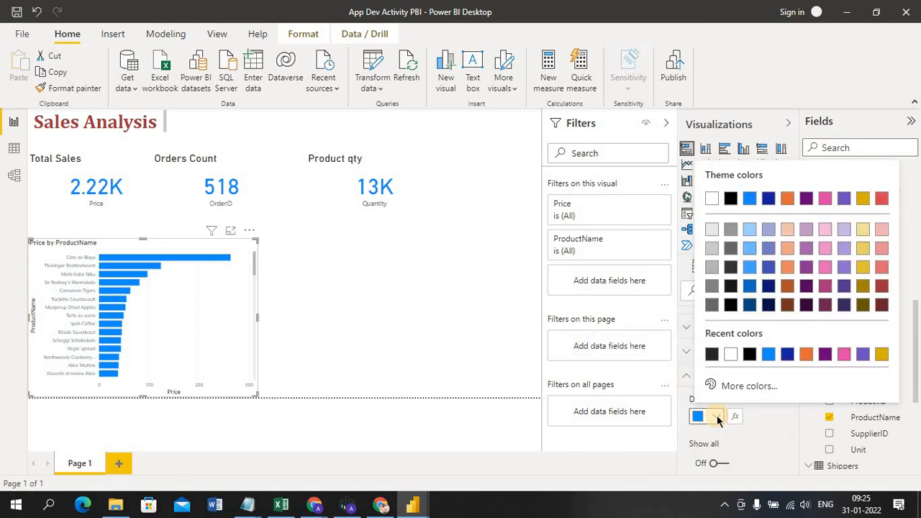
left_click(806, 354)
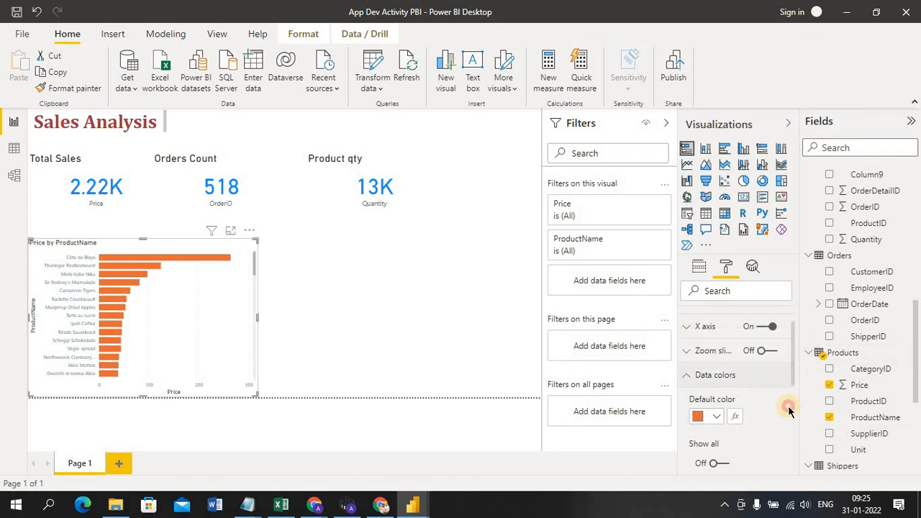
left_click_drag(793, 378, 802, 425)
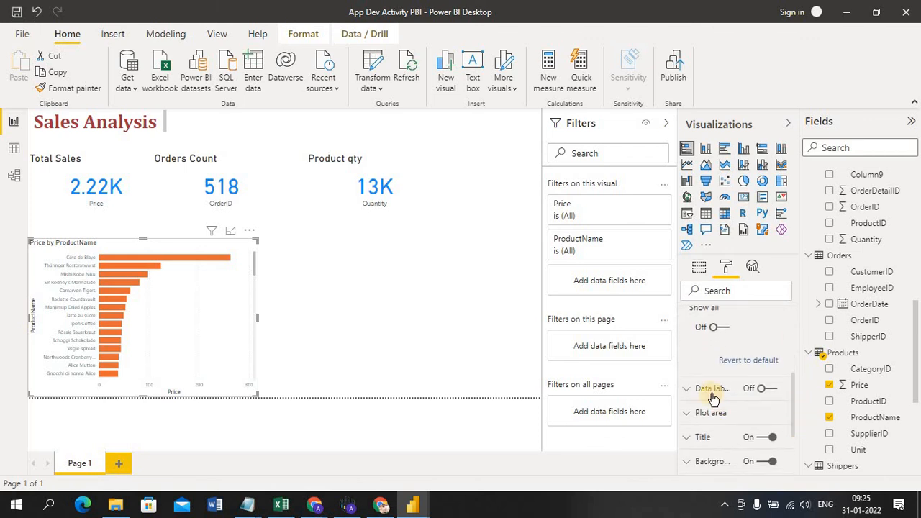
left_click(774, 389)
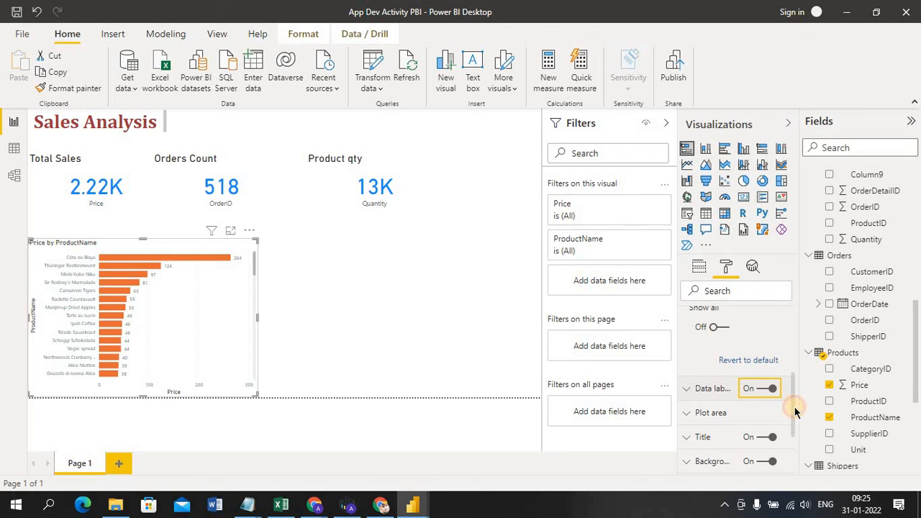
left_click_drag(794, 410, 804, 428)
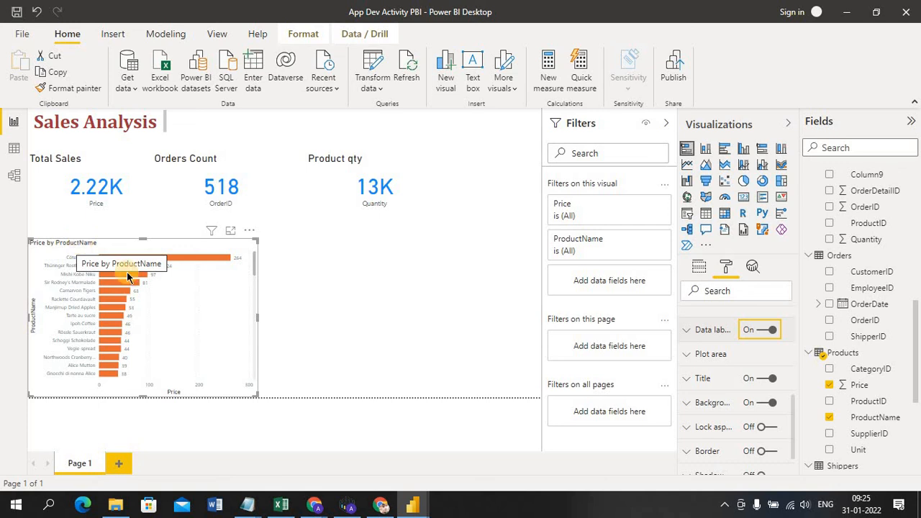
left_click(189, 317)
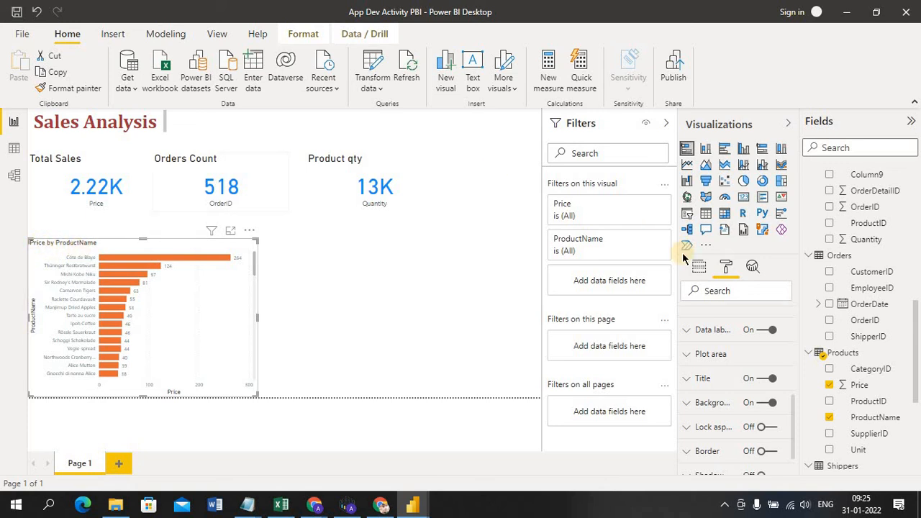
left_click(211, 317)
left_click_drag(917, 392, 917, 450)
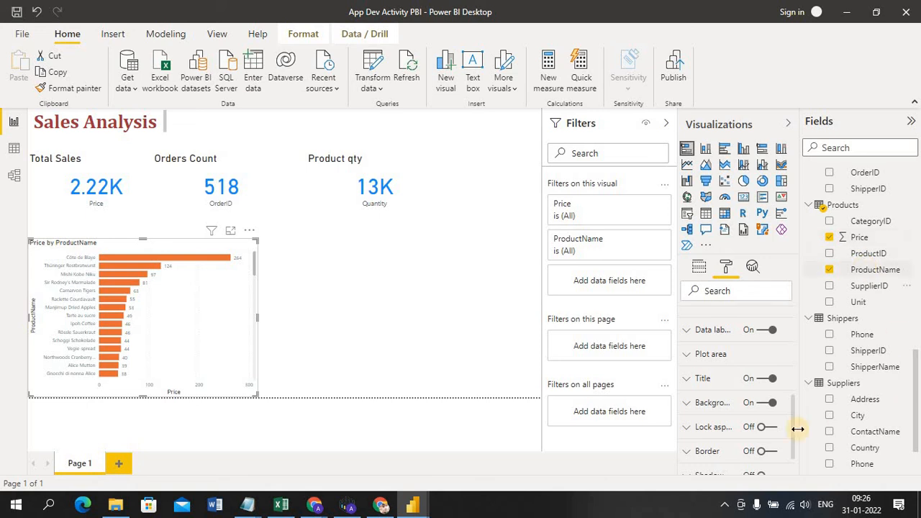
scroll(793, 432, "down", 1)
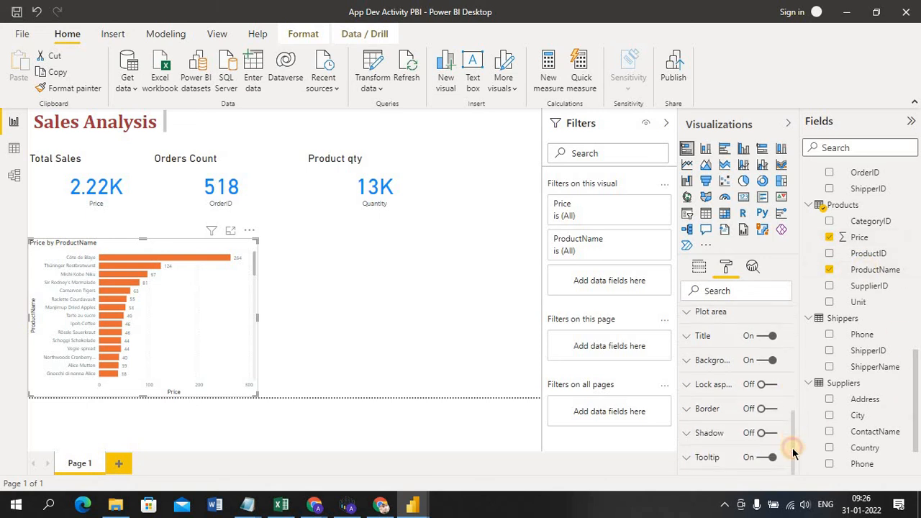
Step: Turn on the Price by ProductName bar chart's border and set its color to dark gray
left_click(770, 408)
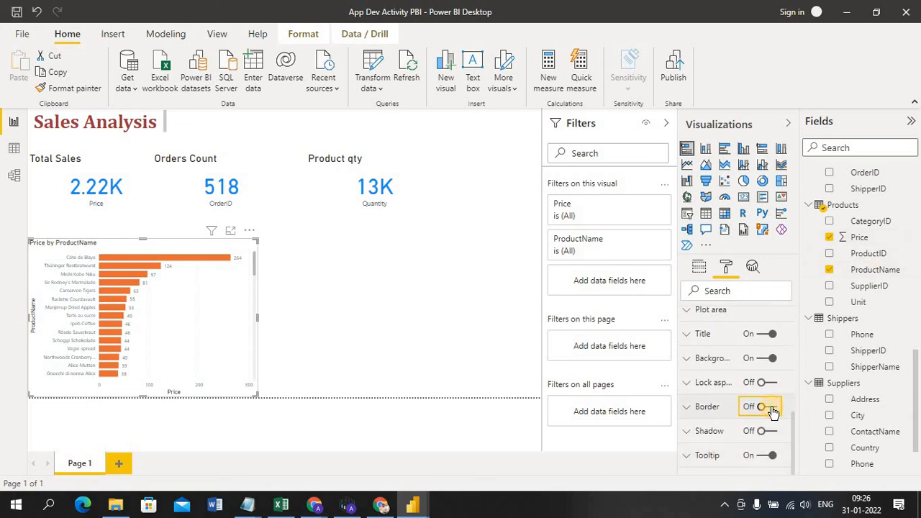
left_click(688, 408)
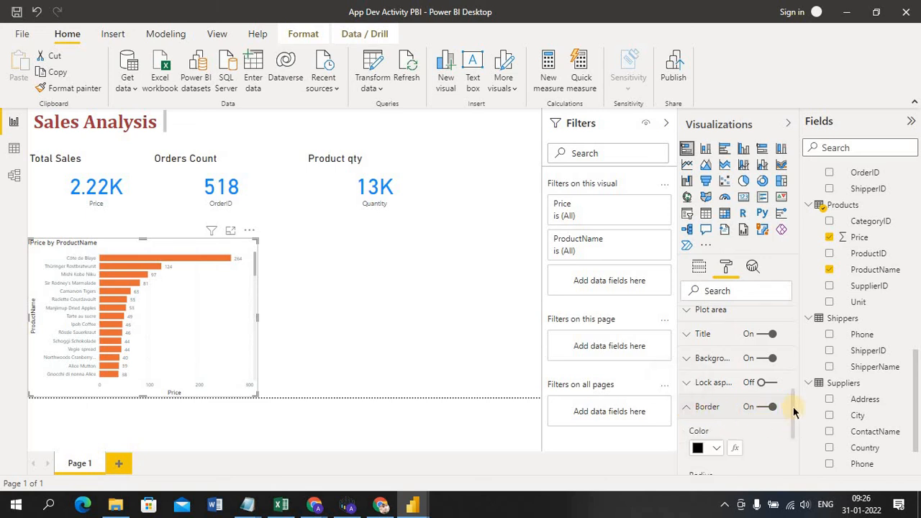
scroll(796, 435, "down", 2)
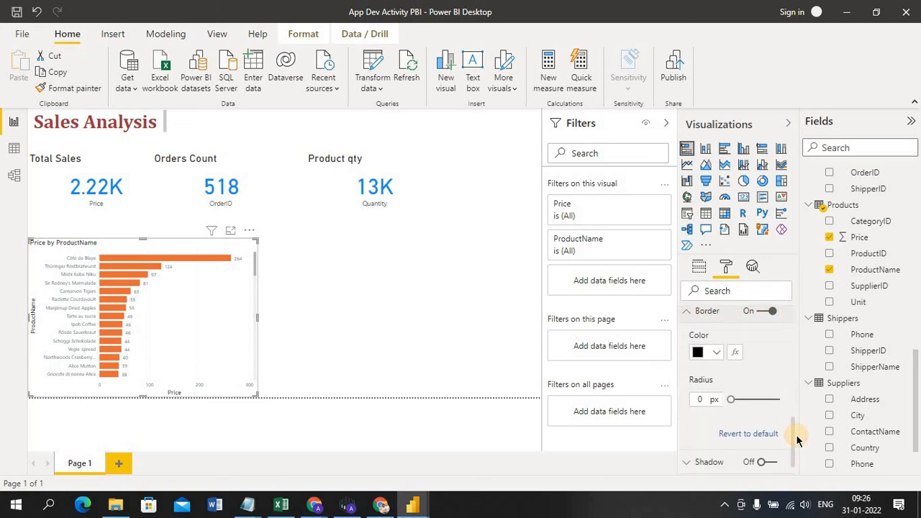
left_click(716, 353)
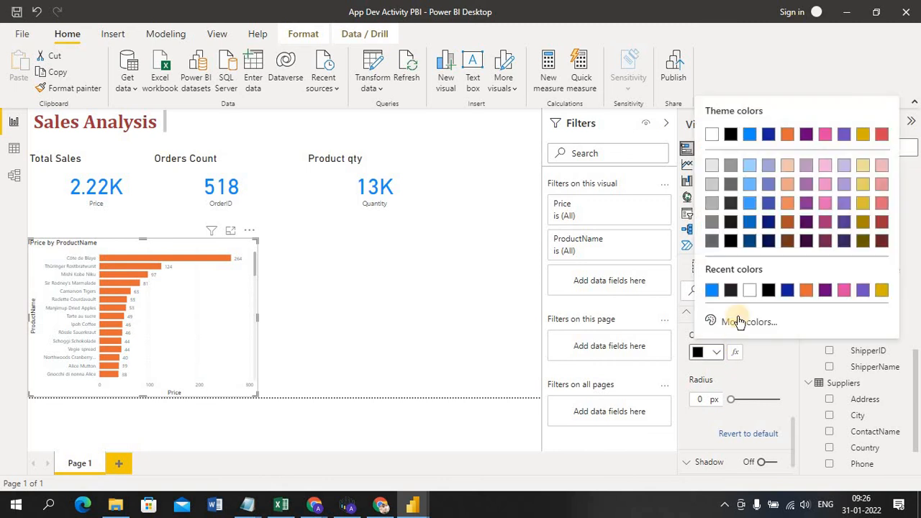
left_click(712, 241)
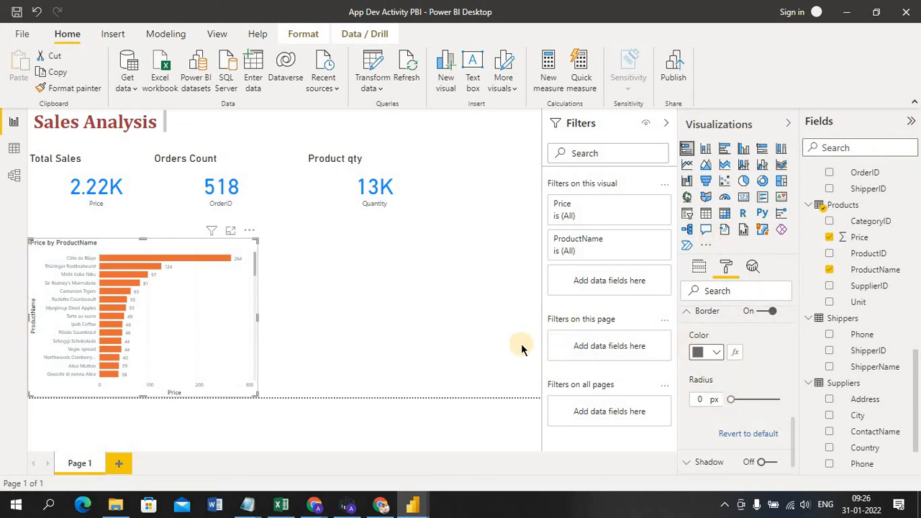
left_click(488, 352)
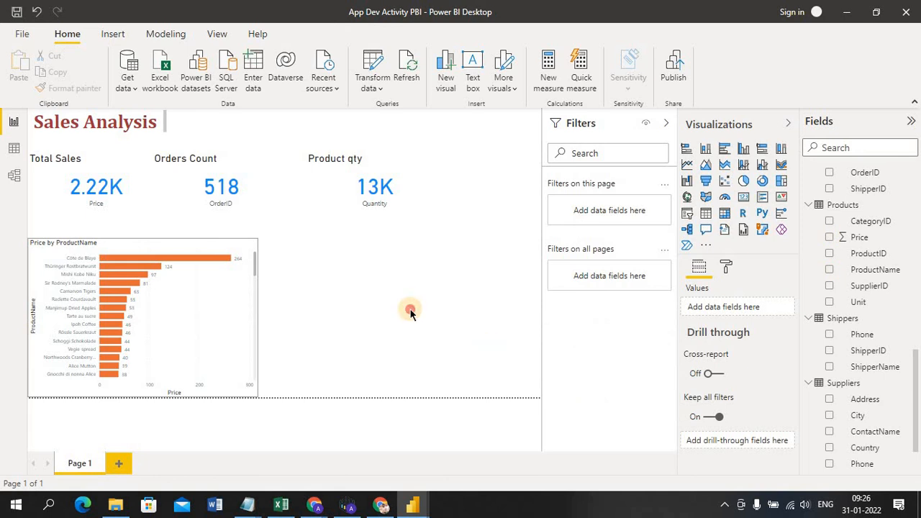
Step: Move the bar chart up slightly toward the cards and extend its lower side down to the page edge
mouse_move(217, 268)
left_click_drag(217, 269, 217, 255)
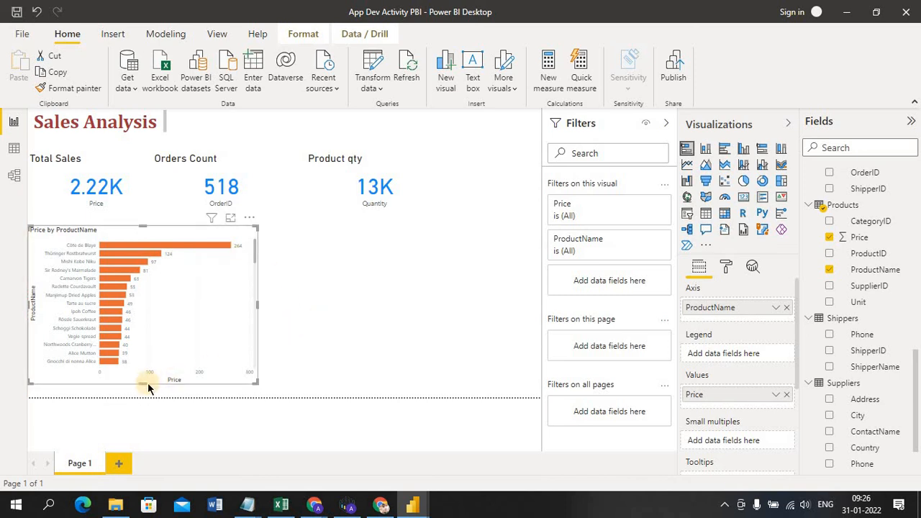
left_click_drag(143, 382, 144, 440)
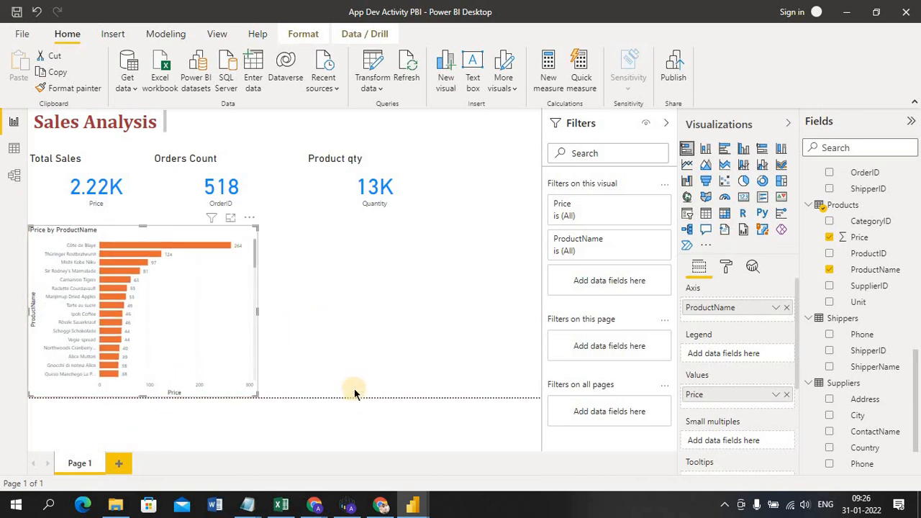
left_click(387, 299)
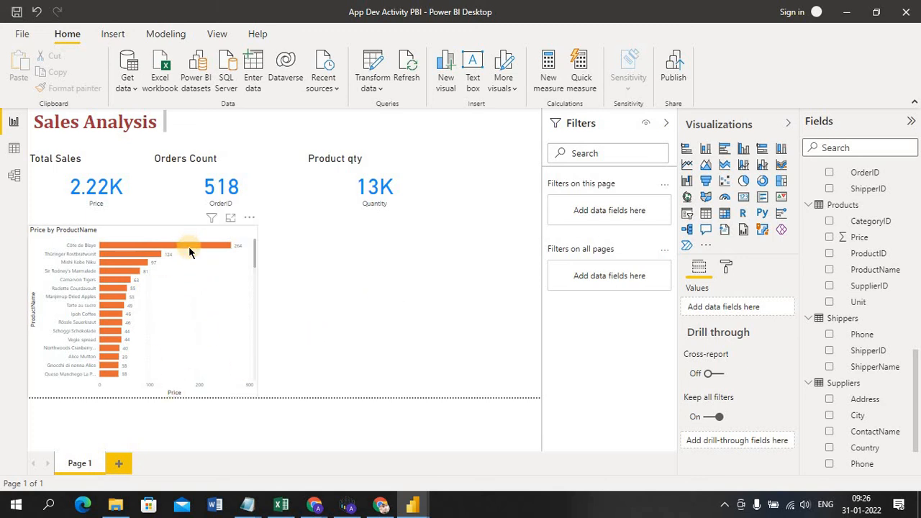
mouse_move(190, 250)
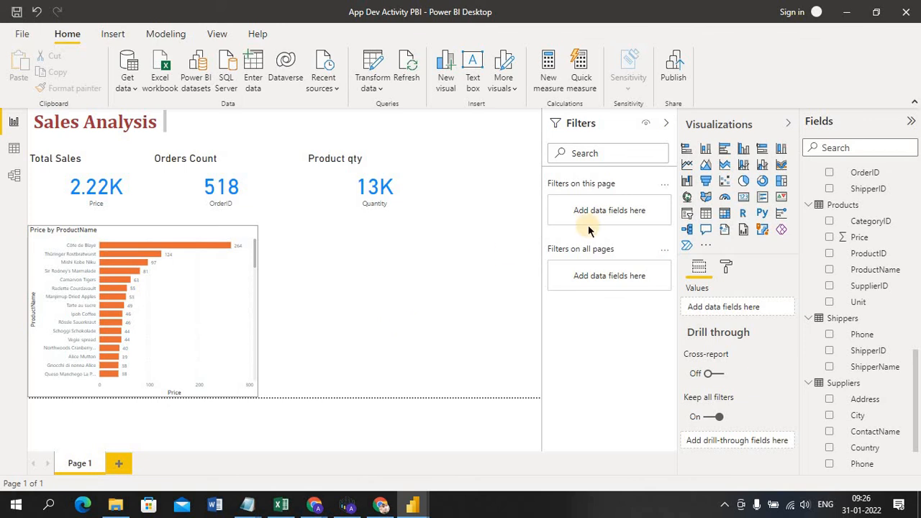
Step: Add a stacked column chart of the Products table's Price by the Suppliers table's City beside the bar chart, widening it on both sides
left_click(708, 151)
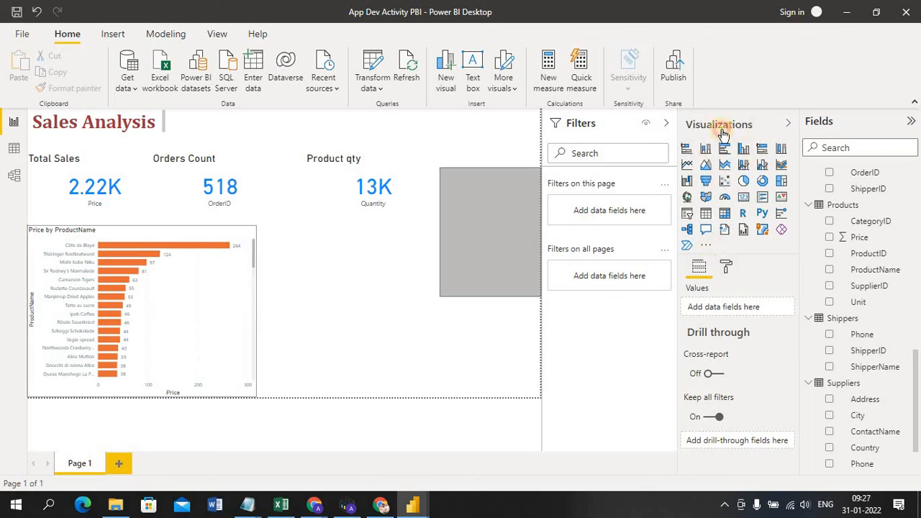
left_click(398, 362)
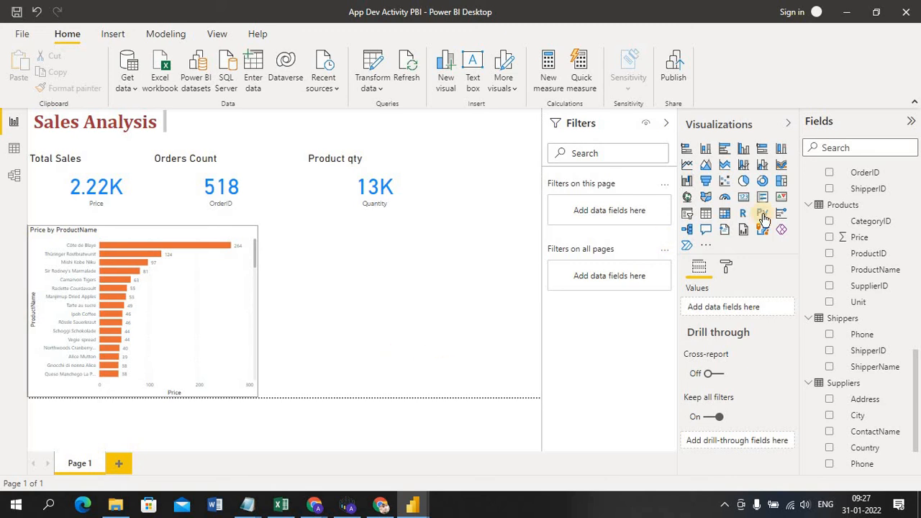
left_click(708, 152)
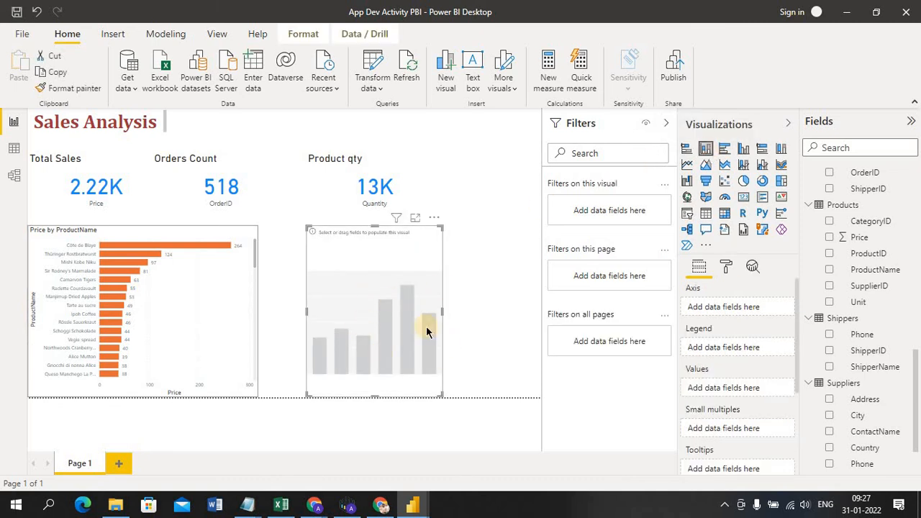
left_click(829, 416)
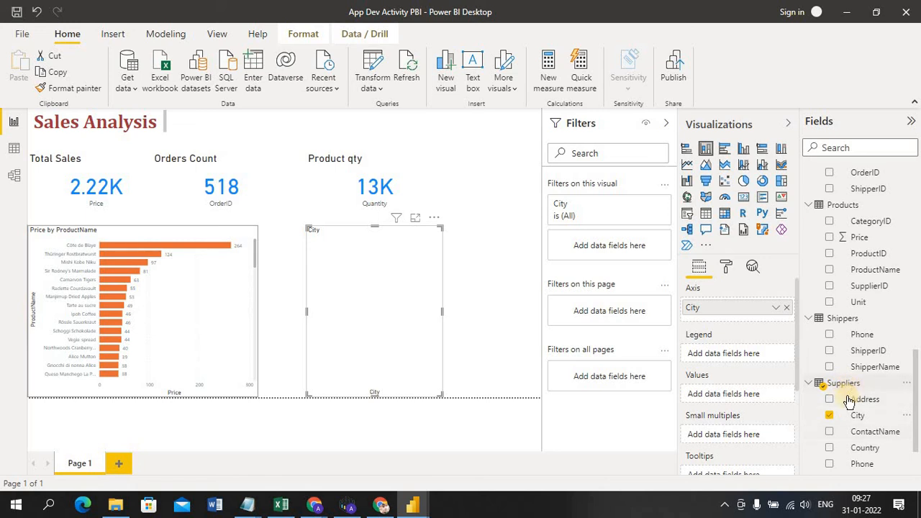
left_click(829, 237)
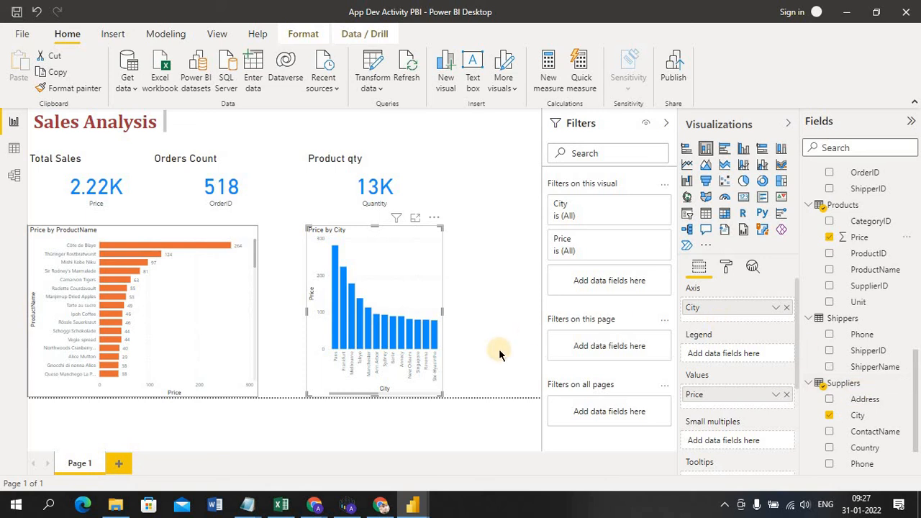
left_click_drag(441, 313, 519, 317)
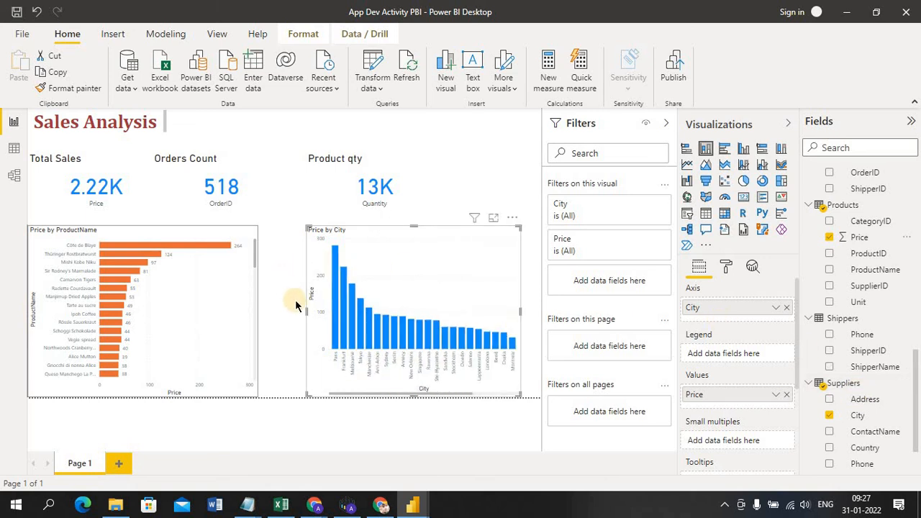
left_click_drag(306, 309, 282, 313)
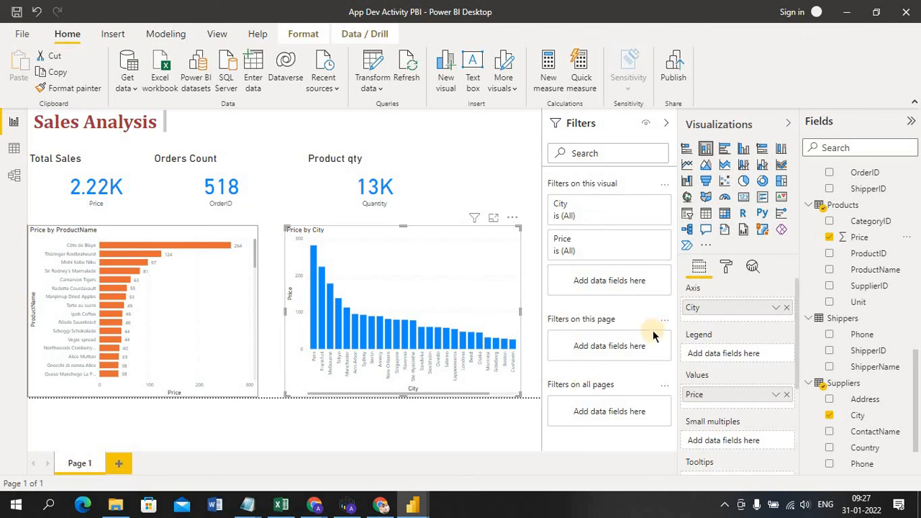
Step: Copy the bar chart's formatting onto the Price by City column chart with Format painter
left_click(221, 294)
left_click(82, 90)
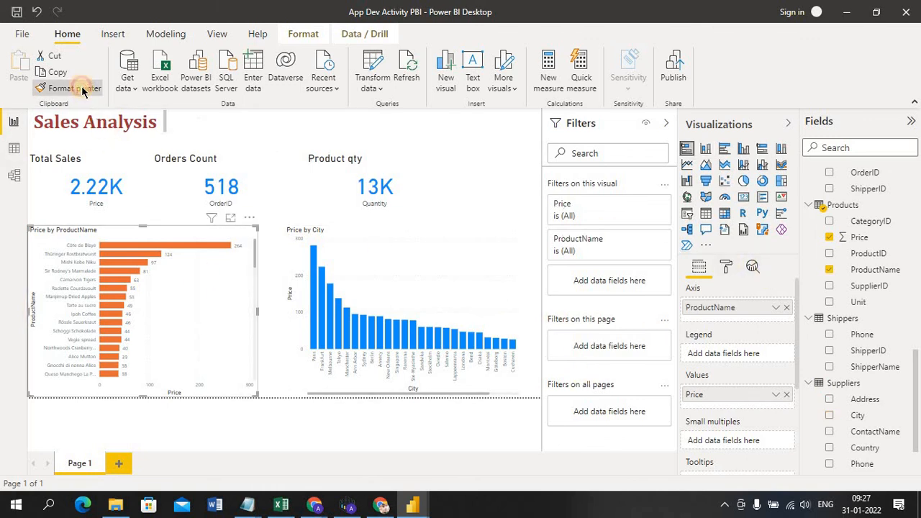
left_click(351, 260)
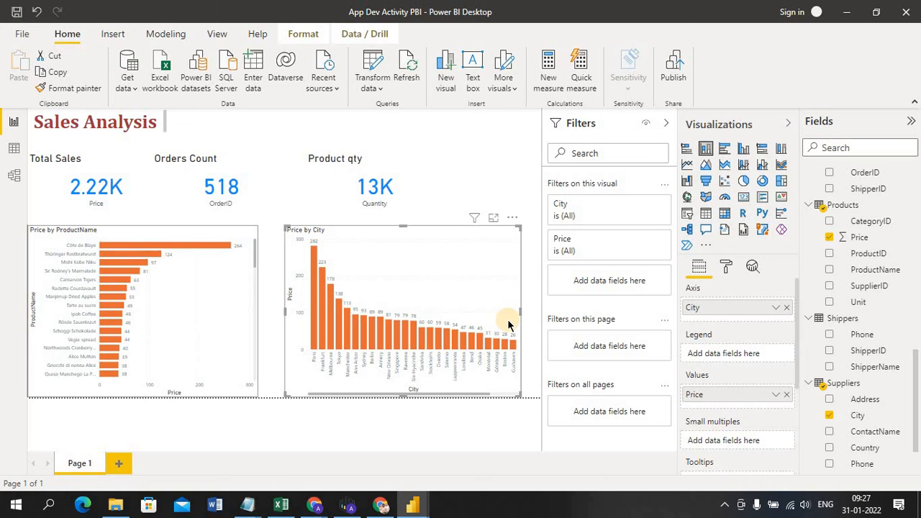
Step: Collapse the Filters pane and view the Price by ProductName chart in focus mode, returning to the report
left_click(664, 125)
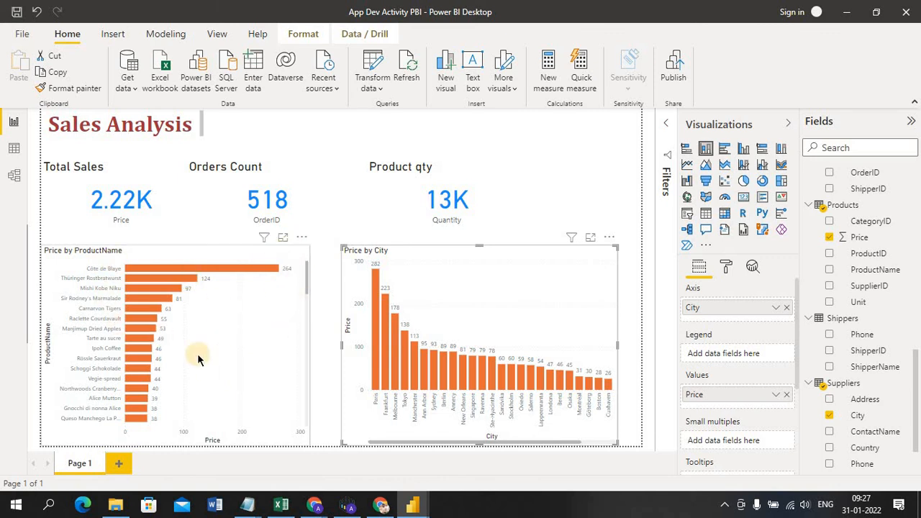
left_click(283, 238)
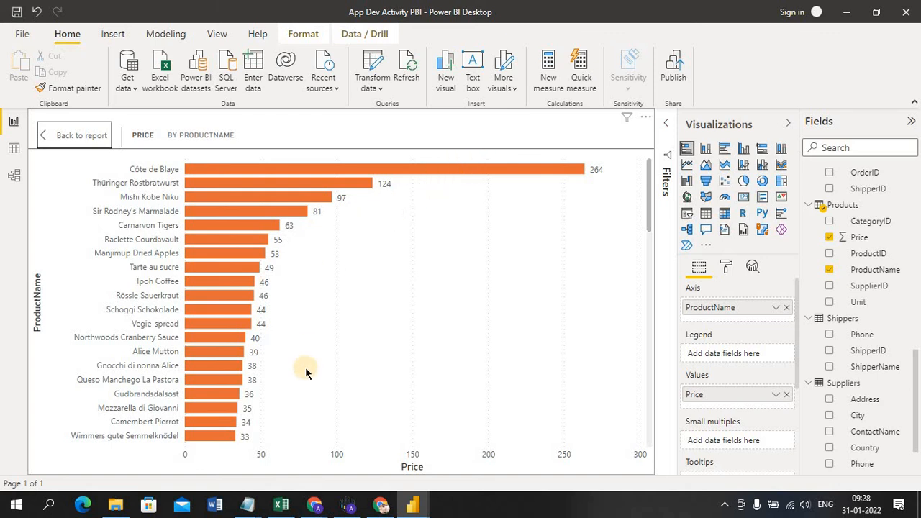
left_click(90, 138)
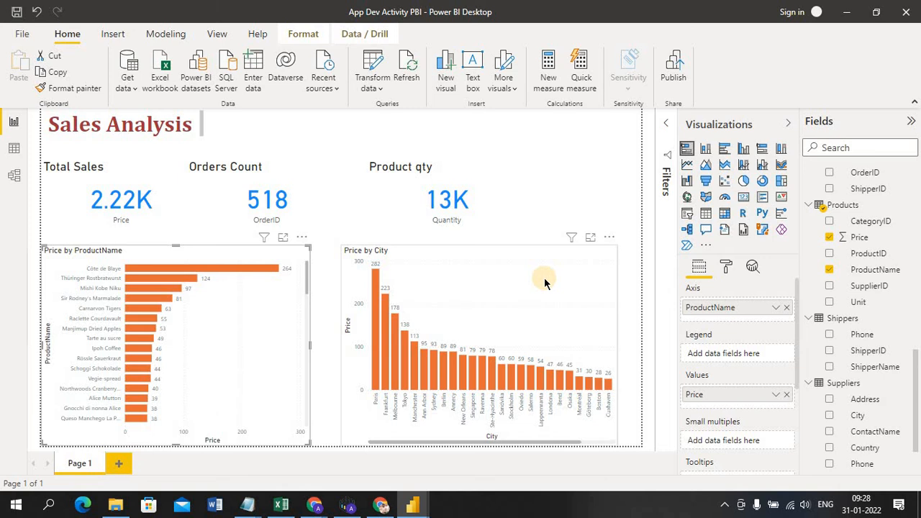
Step: Save the report and deselect the bar chart
left_click(20, 15)
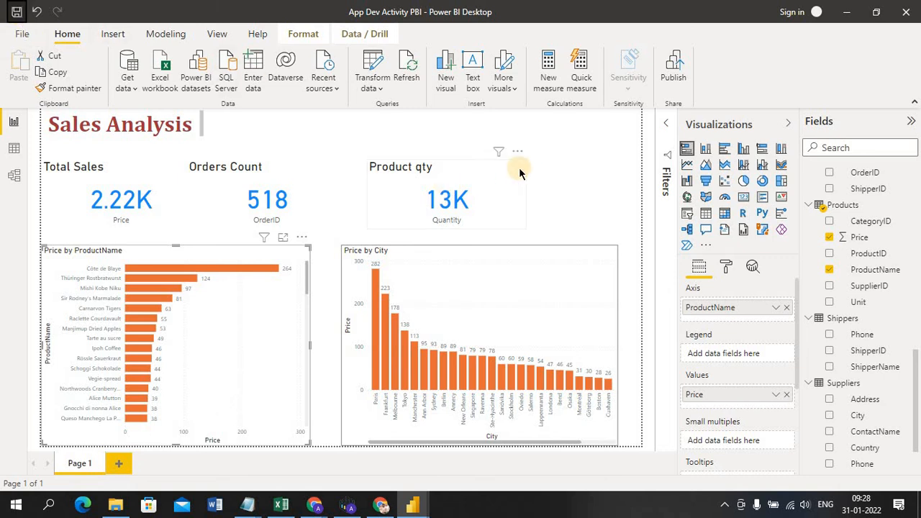
left_click(574, 216)
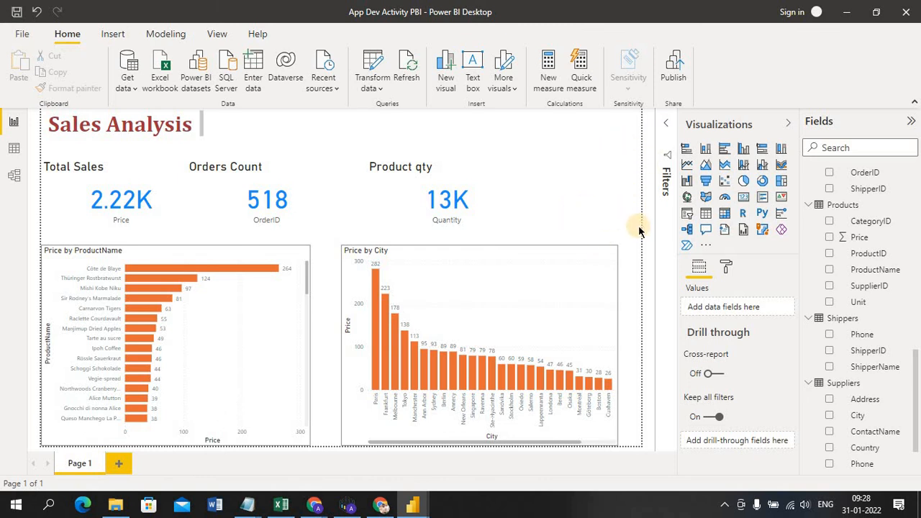
left_click_drag(615, 210, 616, 209)
left_click(615, 210)
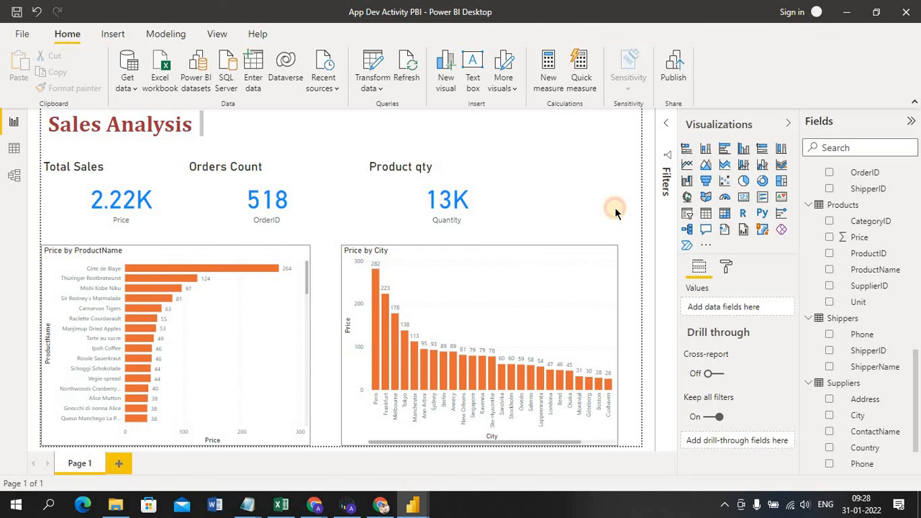